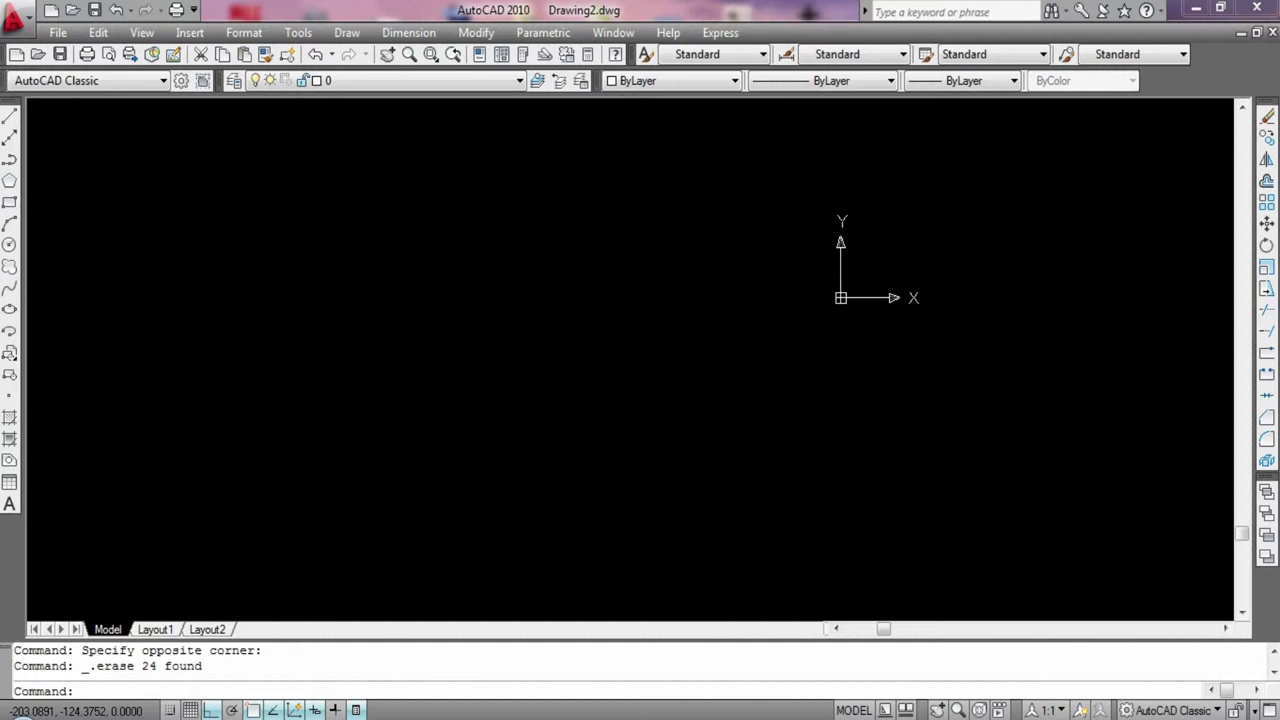
Draw two 20-unit line segments, then window-select and erase the old square
{"action": "key", "text": "l"}
{"action": "key", "text": "Return"}
{"action": "left_click", "coordinate": [256, 281]}
{"action": "type", "text": "20"}
{"action": "key", "text": "Return"}
{"action": "type", "text": "20"}
{"action": "key", "text": "Return"}
Draw the rectangle's 45-unit top edge and its 30-unit right side
{"action": "key", "text": "Return"}
{"action": "left_click", "coordinate": [410, 238]}
{"action": "left_click", "coordinate": [222, 300]}
{"action": "key", "text": "Delete"}
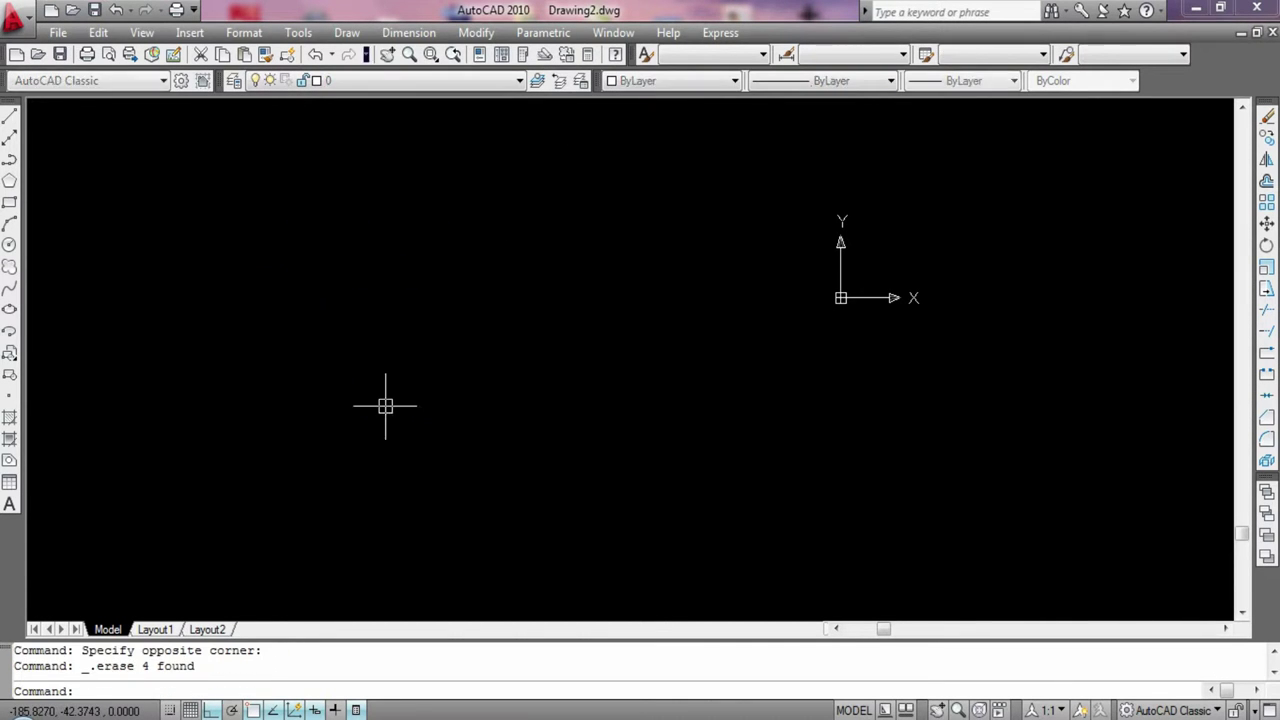
{"action": "left_click", "coordinate": [9, 116]}
{"action": "left_click", "coordinate": [186, 286]}
{"action": "type", "text": "45"}
{"action": "key", "text": "Return"}
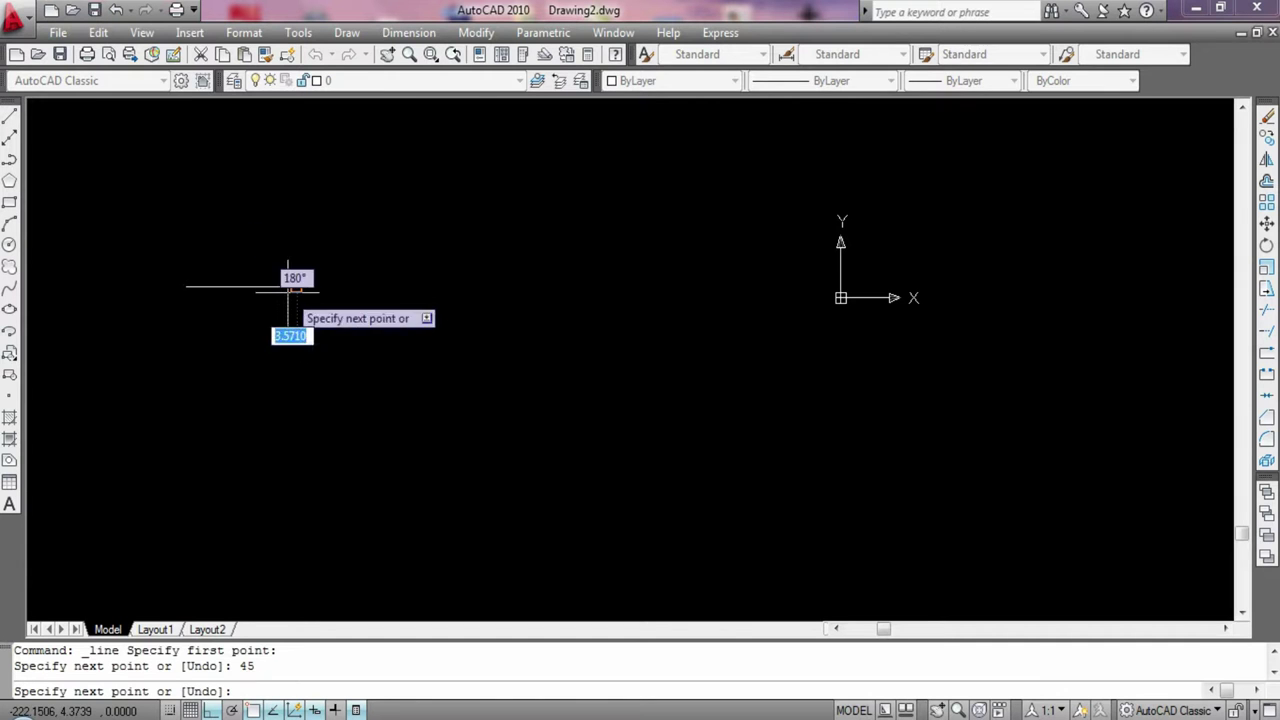
{"action": "key", "text": "Escape"}
{"action": "left_click", "coordinate": [9, 116]}
{"action": "left_click", "coordinate": [297, 286]}
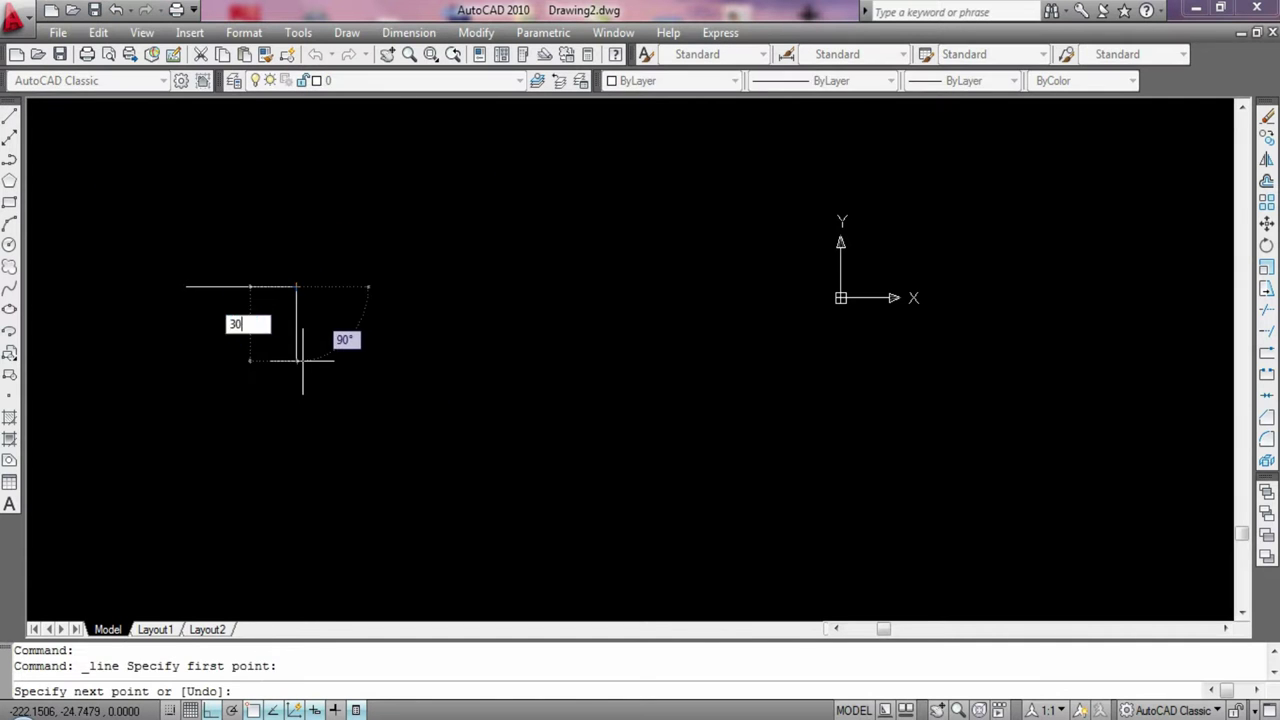
{"action": "key", "text": "Return"}
{"action": "key", "text": "Escape"}
Add the 30-unit left side and 45-unit bottom edge to close the rectangle
{"action": "left_click", "coordinate": [240, 286]}
{"action": "left_click", "coordinate": [9, 116]}
{"action": "left_click", "coordinate": [186, 286]}
{"action": "type", "text": "30"}
{"action": "key", "text": "Return"}
{"action": "key", "text": "Escape"}
{"action": "left_click", "coordinate": [9, 116]}
{"action": "left_click", "coordinate": [186, 362]}
{"action": "type", "text": "45"}
{"action": "key", "text": "Return"}
{"action": "key", "text": "Escape"}
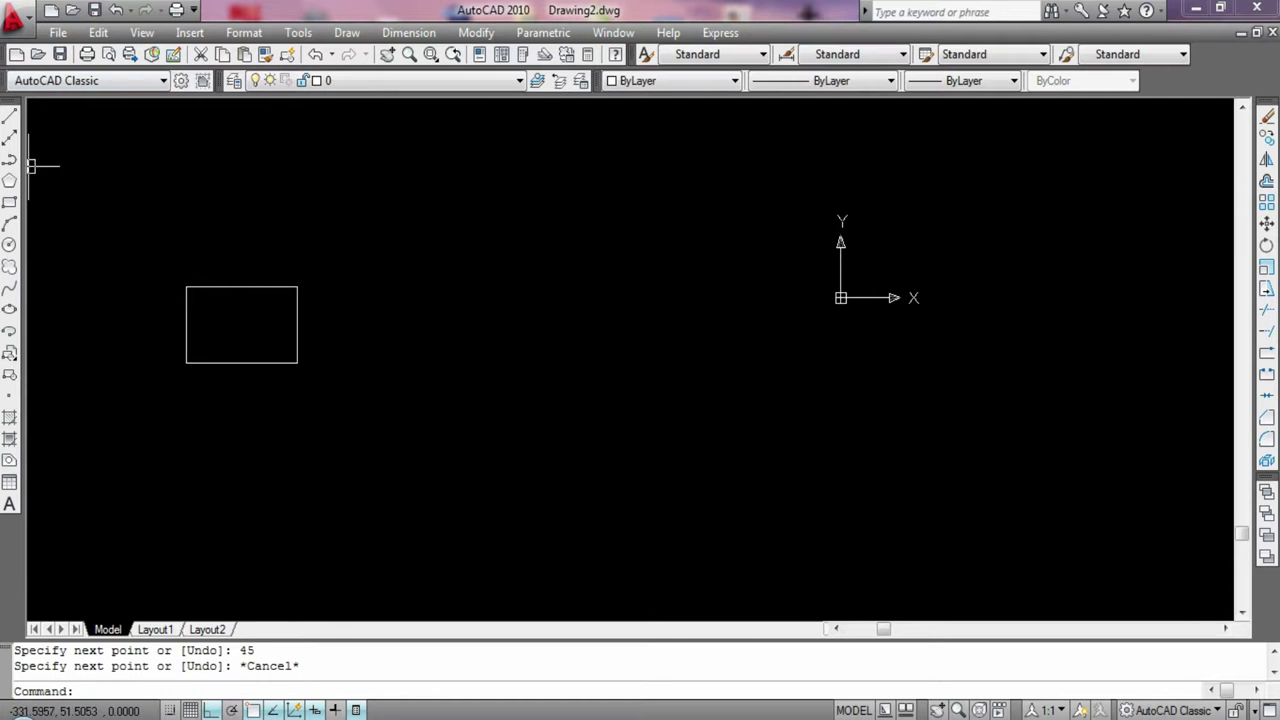
Draw a 45-unit vertical edge beside the rectangle for the taller block
{"action": "left_click", "coordinate": [9, 116]}
{"action": "left_click", "coordinate": [297, 362]}
{"action": "key", "text": "Escape"}
{"action": "left_click", "coordinate": [9, 116]}
{"action": "left_click", "coordinate": [333, 362]}
{"action": "type", "text": "45"}
{"action": "key", "text": "Return"}
{"action": "key", "text": "Escape"}
Draw the block's 45-unit top edge and 45-unit right edge
{"action": "left_click", "coordinate": [9, 116]}
{"action": "left_click", "coordinate": [333, 248]}
{"action": "type", "text": "45"}
{"action": "key", "text": "Return"}
{"action": "key", "text": "Escape"}
{"action": "key", "text": "Return"}
{"action": "left_click", "coordinate": [444, 248]}
{"action": "type", "text": "45"}
Replace a misplaced bottom edge with a 45-unit bottom edge for the block
{"action": "key", "text": "Return"}
{"action": "key", "text": "Escape"}
{"action": "left_click", "coordinate": [9, 116]}
{"action": "left_click", "coordinate": [344, 362]}
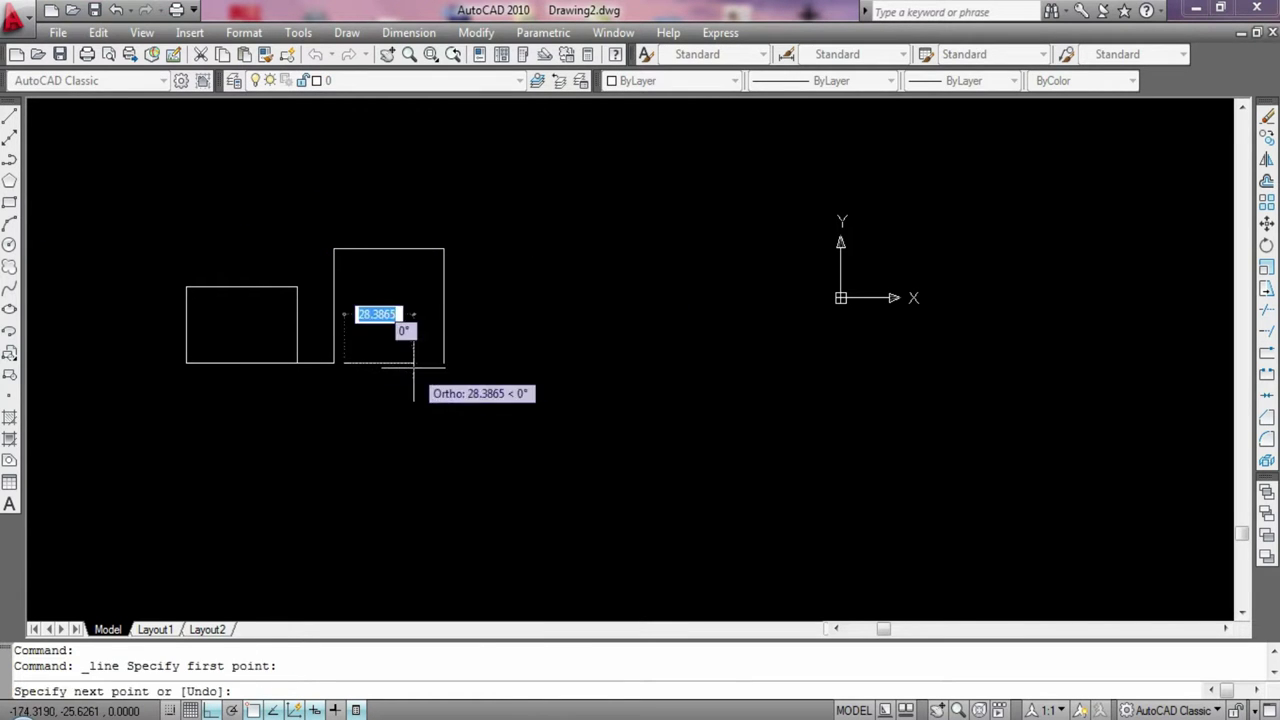
{"action": "left_click", "coordinate": [454, 362]}
{"action": "key", "text": "Escape"}
{"action": "left_click", "coordinate": [389, 362]}
{"action": "key", "text": "Delete"}
{"action": "left_click", "coordinate": [9, 116]}
{"action": "left_click", "coordinate": [333, 362]}
{"action": "type", "text": "45"}
Extend the block's bottom edge with a short 10-unit segment
{"action": "key", "text": "Return"}
{"action": "key", "text": "Escape"}
{"action": "left_click", "coordinate": [9, 116]}
{"action": "left_click", "coordinate": [444, 362]}
{"action": "type", "text": "10"}
{"action": "key", "text": "Return"}
{"action": "key", "text": "Escape"}
Pan to empty space on the right and begin a new line there
{"action": "key", "text": "Return"}
{"action": "left_click", "coordinate": [480, 362]}
{"action": "key", "text": "Escape"}
Draw the two angled chamfer lines joining the block's top corners to the outer edges
{"action": "left_click", "coordinate": [9, 116]}
{"action": "left_click", "coordinate": [297, 287]}
{"action": "left_click", "coordinate": [334, 248]}
{"action": "left_click", "coordinate": [444, 248]}
{"action": "left_click", "coordinate": [480, 287]}
{"action": "key", "text": "Escape"}
{"action": "middle_click_drag", "start_coordinate": [437, 289], "coordinate": [249, 289]}
{"action": "key", "text": "Return"}
{"action": "left_click", "coordinate": [398, 266]}
Draw the box's 80-unit top edge and 40-unit sides
{"action": "type", "text": "80"}
{"action": "key", "text": "Return"}
{"action": "key", "text": "Escape"}
{"action": "key", "text": "Return"}
{"action": "left_click", "coordinate": [398, 266]}
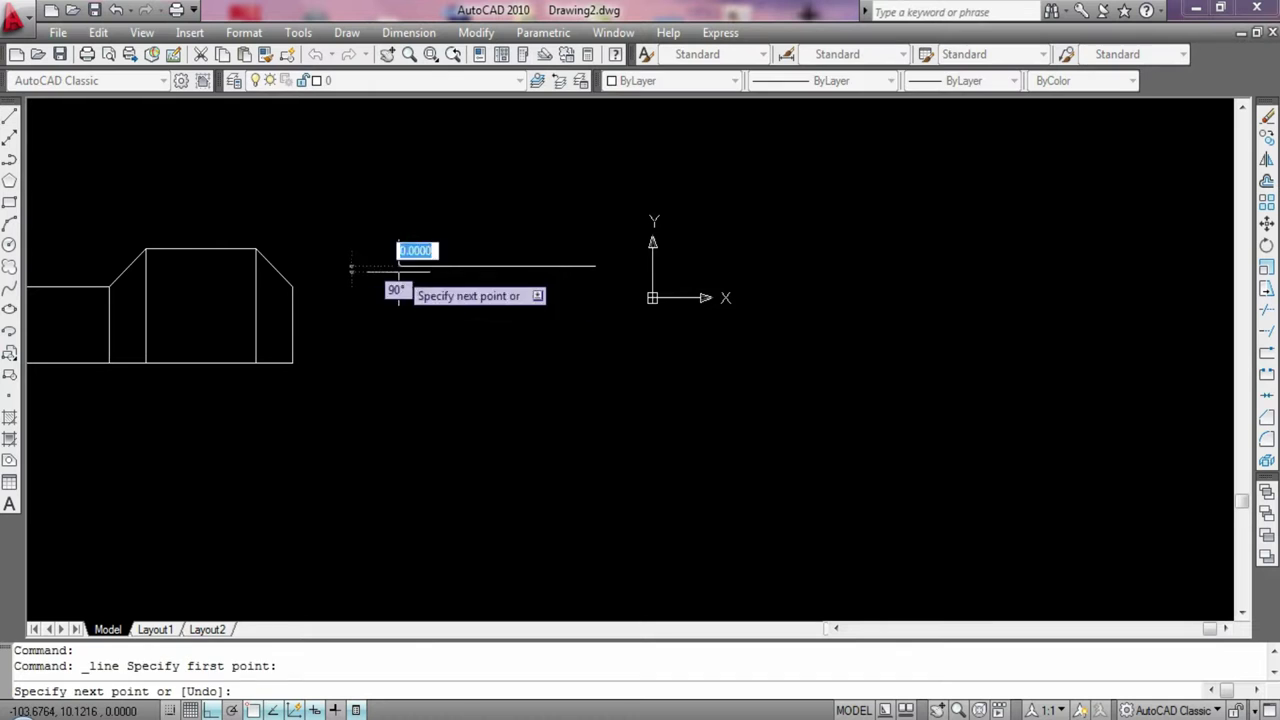
{"action": "key", "text": "Return"}
{"action": "key", "text": "Return"}
{"action": "left_click", "coordinate": [595, 266]}
{"action": "type", "text": "40"}
{"action": "key", "text": "Return"}
{"action": "key", "text": "Escape"}
Draw 20-unit bottom segments inward from both lower corners of the box
{"action": "key", "text": "Return"}
{"action": "left_click", "coordinate": [399, 366]}
{"action": "type", "text": "20"}
{"action": "key", "text": "Return"}
{"action": "key", "text": "Escape"}
{"action": "key", "text": "Return"}
{"action": "left_click", "coordinate": [595, 366]}
{"action": "type", "text": "20"}
Draw the stem's two 20-unit vertical sides down from the gap ends
{"action": "key", "text": "Return"}
{"action": "key", "text": "Escape"}
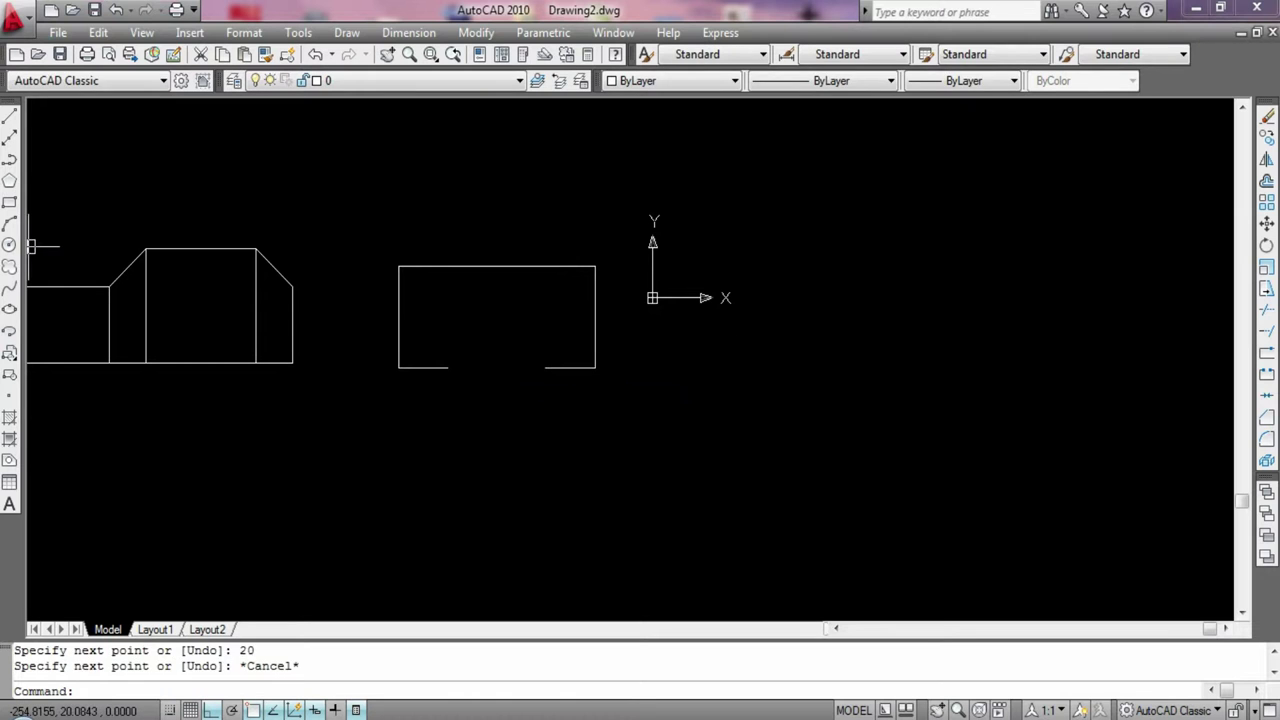
{"action": "left_click", "coordinate": [9, 116]}
{"action": "left_click", "coordinate": [447, 367]}
{"action": "type", "text": "20"}
{"action": "key", "text": "Return"}
{"action": "key", "text": "Escape"}
{"action": "left_click", "coordinate": [9, 116]}
{"action": "left_click", "coordinate": [545, 367]}
{"action": "type", "text": "20"}
Replace a too-long 45-unit stem bottom with a 40-unit bottom edge
{"action": "key", "text": "Return"}
{"action": "left_click", "coordinate": [447, 418]}
{"action": "type", "text": "45"}
{"action": "key", "text": "Return"}
{"action": "key", "text": "Escape"}
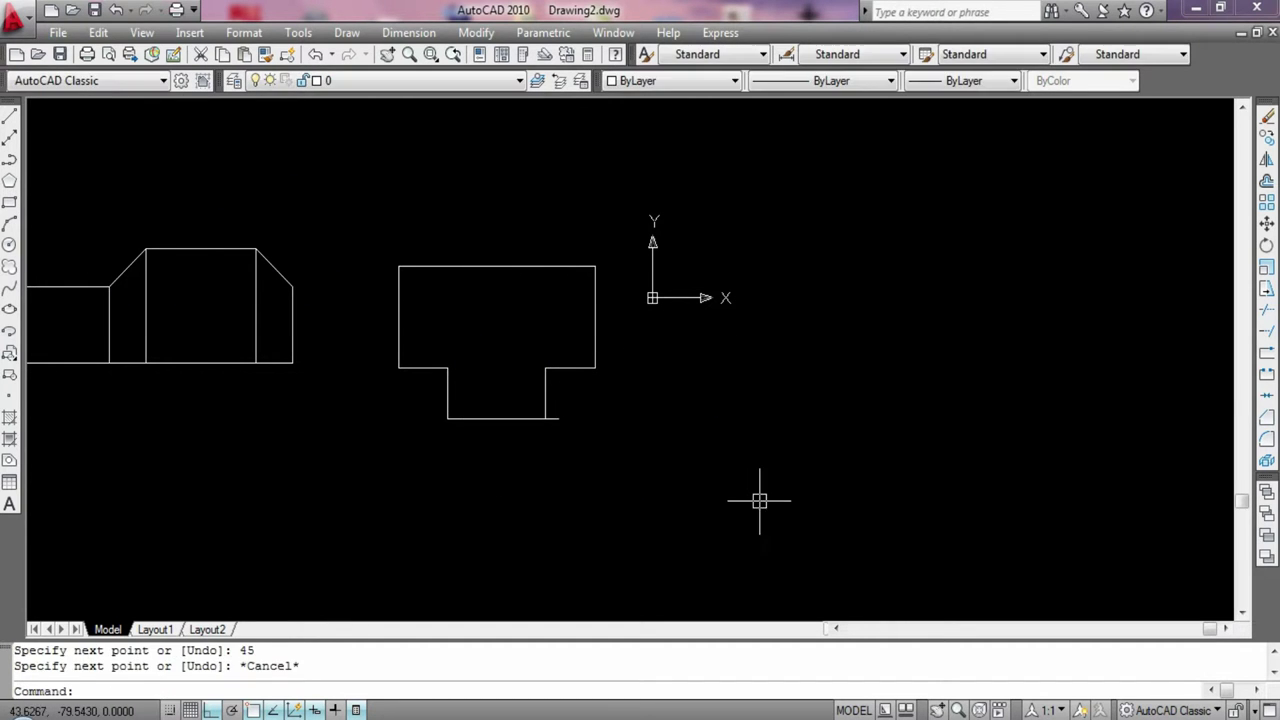
{"action": "left_click", "coordinate": [526, 418]}
{"action": "key", "text": "Delete"}
{"action": "left_click", "coordinate": [9, 116]}
{"action": "left_click", "coordinate": [447, 418]}
{"action": "type", "text": "40"}
{"action": "key", "text": "Return"}
{"action": "key", "text": "Escape"}
Add a helper line across the box, draw the gable diagonals to its midpoint, then erase the helper
{"action": "key", "text": "Return"}
{"action": "left_click", "coordinate": [398, 317]}
{"action": "left_click", "coordinate": [595, 317]}
{"action": "key", "text": "Return"}
{"action": "left_click", "coordinate": [9, 116]}
{"action": "left_click", "coordinate": [447, 367]}
{"action": "left_click", "coordinate": [496, 317]}
{"action": "left_click", "coordinate": [545, 367]}
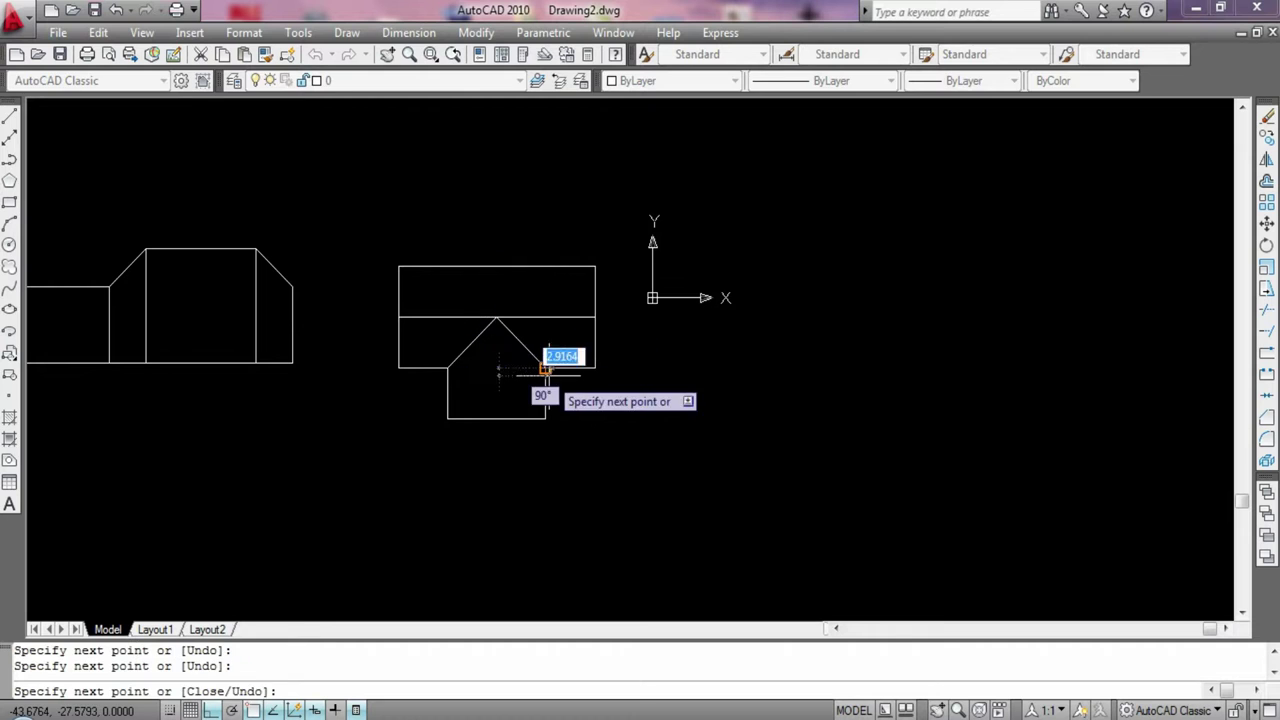
{"action": "key", "text": "Return"}
{"action": "left_click", "coordinate": [408, 311]}
{"action": "key", "text": "Delete"}
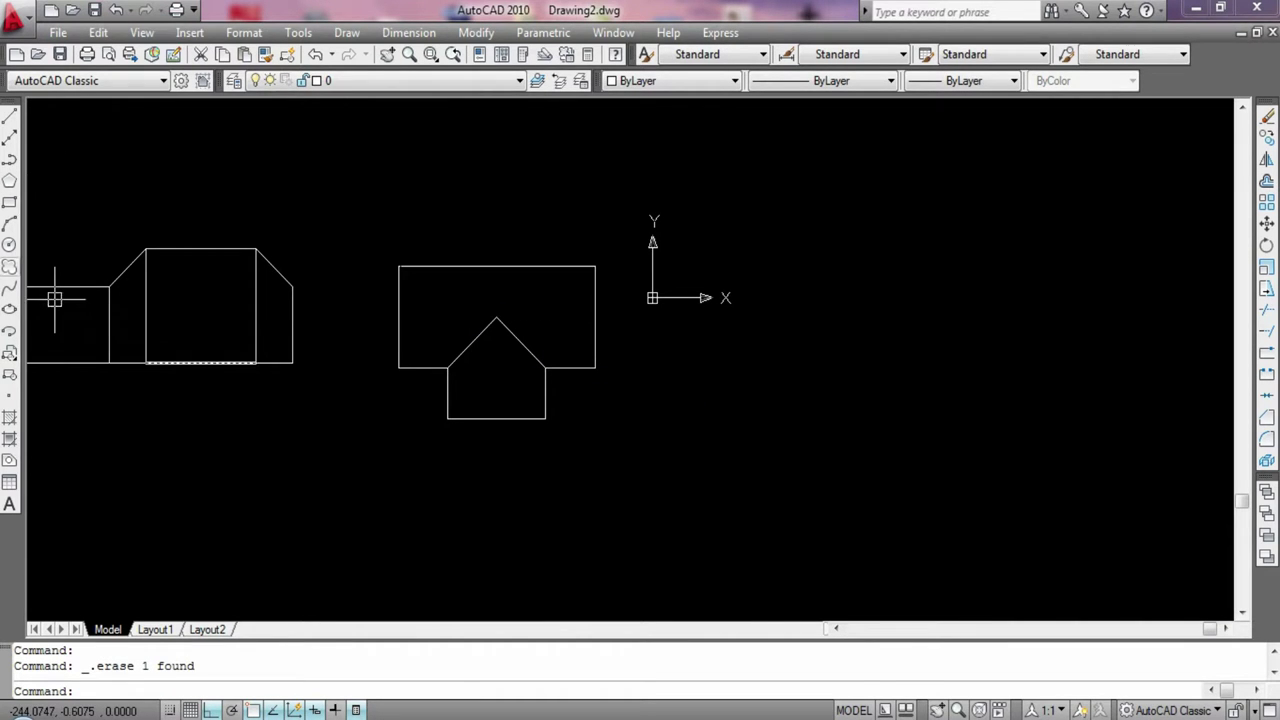
Draw concentric circles of diameter 95 and 110 in the empty space to the right
{"action": "left_click", "coordinate": [9, 243]}
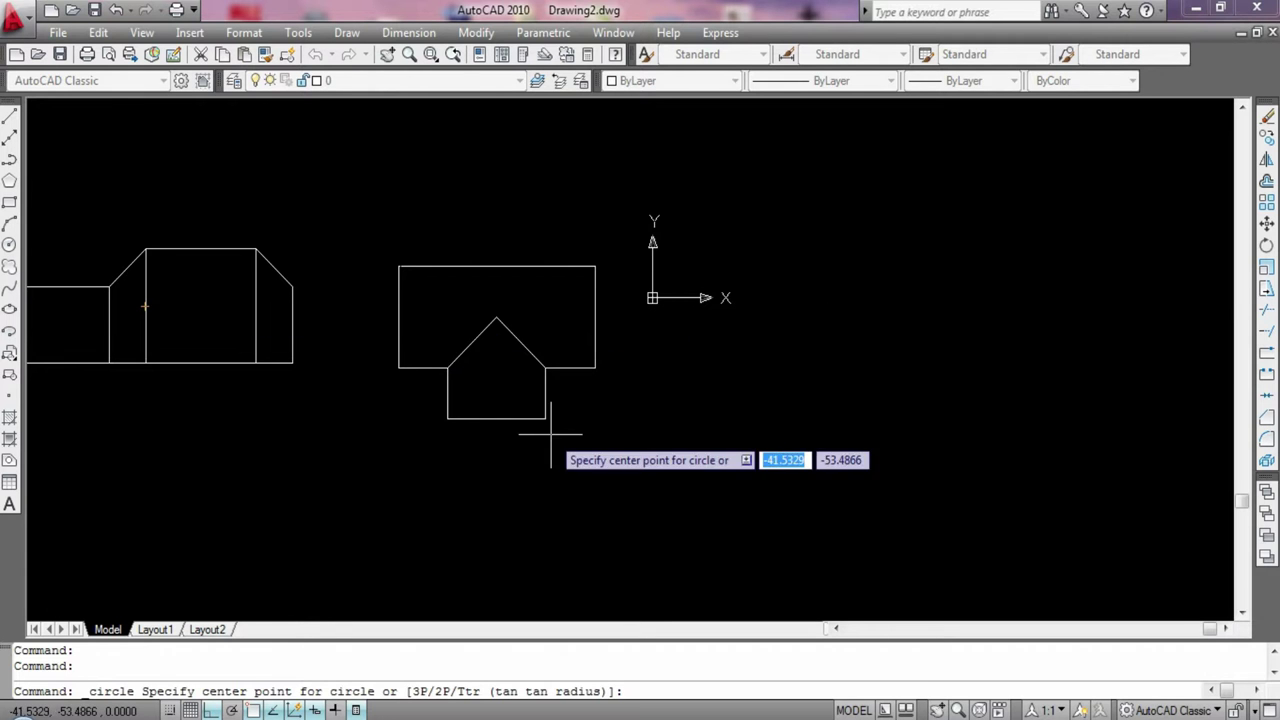
{"action": "middle_click_drag", "start_coordinate": [838, 248], "coordinate": [447, 248]}
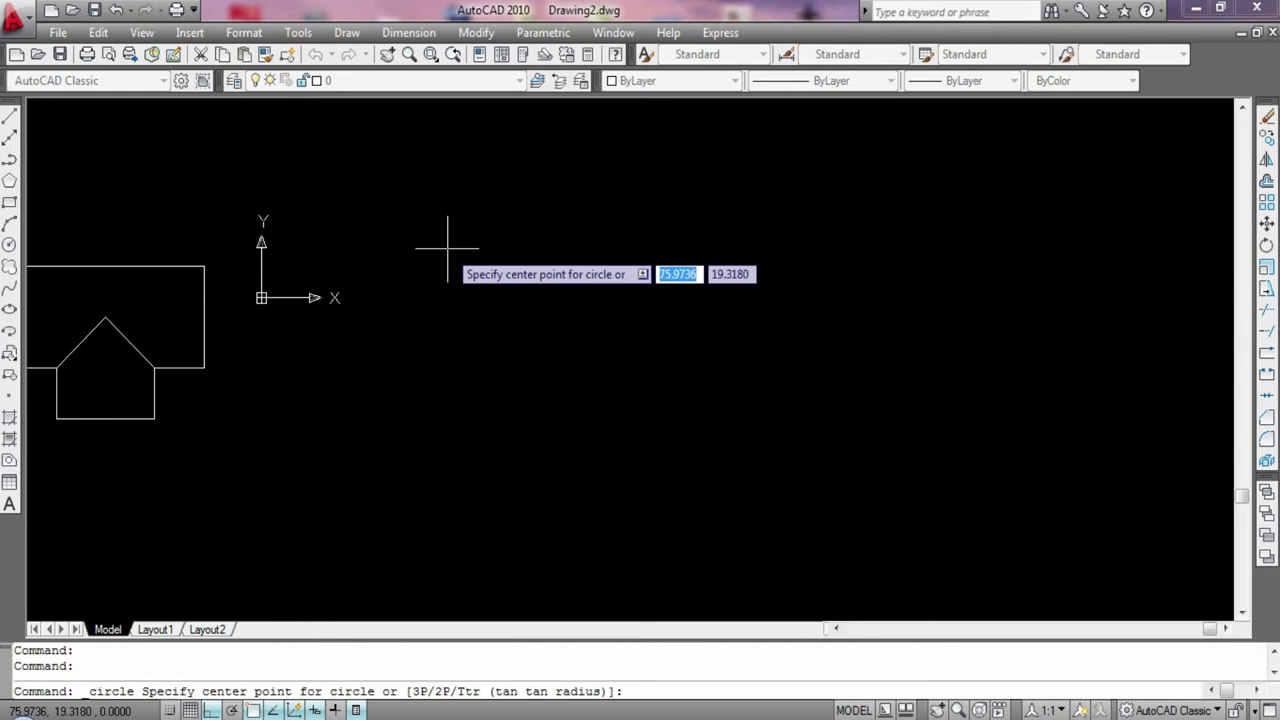
{"action": "left_click", "coordinate": [9, 243]}
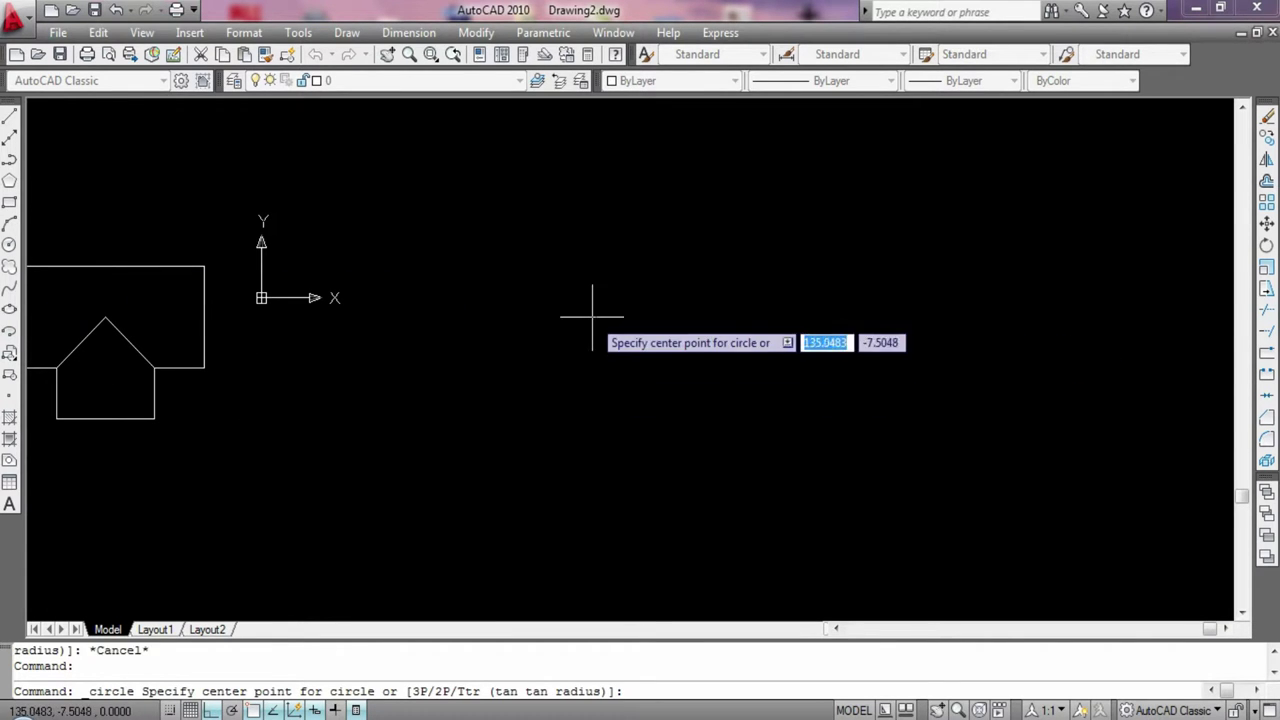
{"action": "left_click", "coordinate": [592, 317]}
{"action": "type", "text": "95"}
{"action": "left_click", "coordinate": [9, 243]}
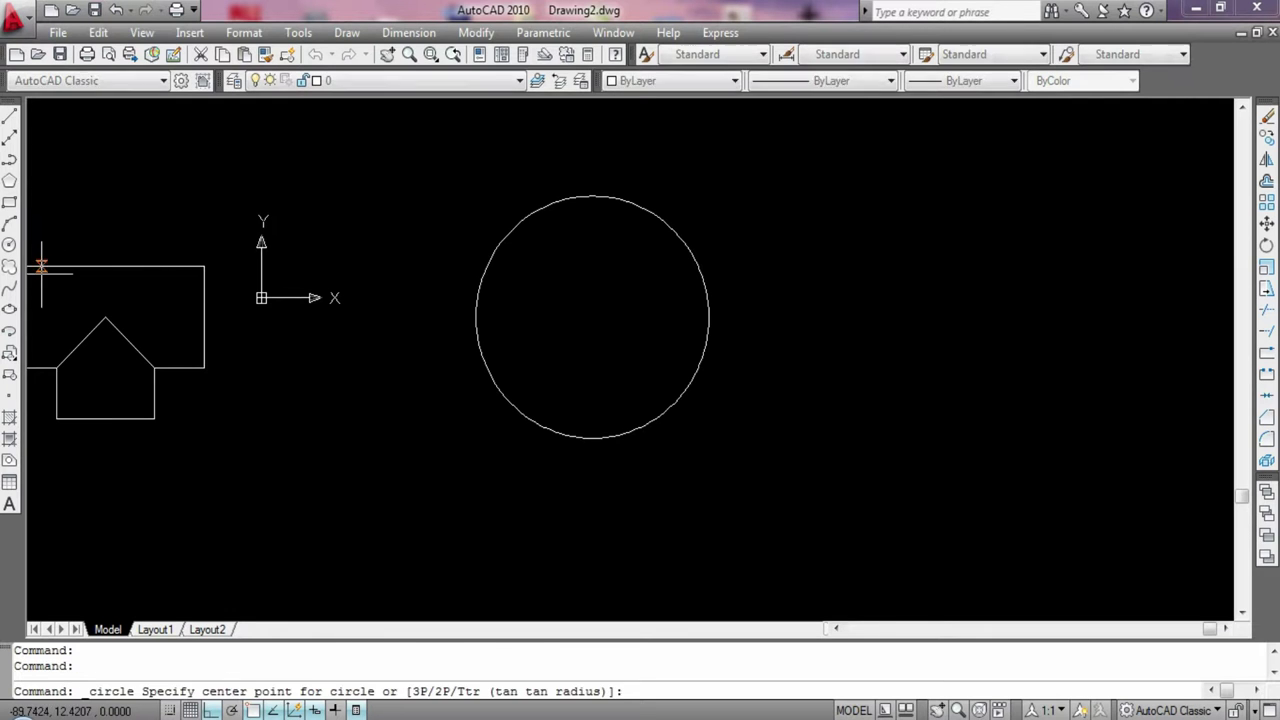
{"action": "left_click", "coordinate": [592, 317]}
{"action": "type", "text": "d"}
{"action": "key", "text": "Return"}
{"action": "type", "text": "110"}
{"action": "key", "text": "Return"}
Add a third concentric circle of diameter 148 and zoom to fit all drawings
{"action": "left_click", "coordinate": [9, 243]}
{"action": "left_click", "coordinate": [9, 243]}
{"action": "left_click", "coordinate": [592, 317]}
{"action": "type", "text": "d"}
{"action": "key", "text": "Return"}
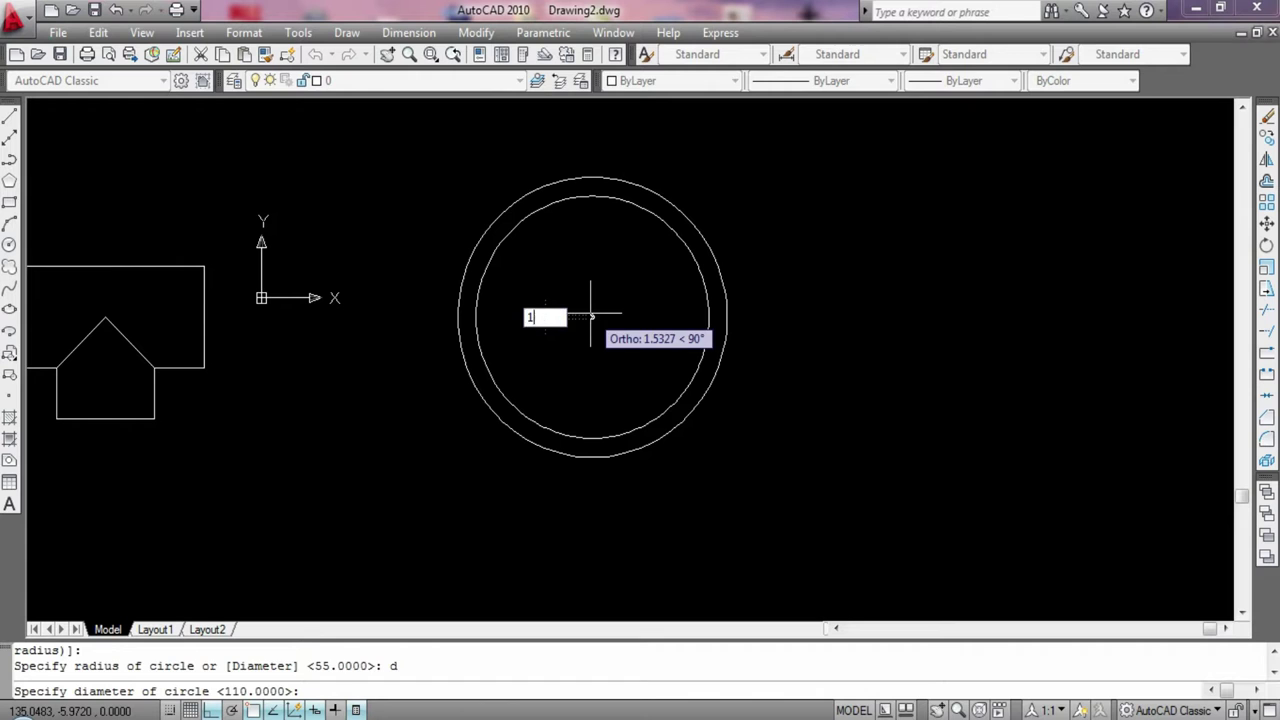
{"action": "type", "text": "48"}
{"action": "key", "text": "Return"}
{"action": "middle_click", "coordinate": [580, 297]}
{"action": "scroll", "coordinate": [475, 368], "scroll_direction": "up", "scroll_amount": 2}
{"action": "right_click", "coordinate": [471, 366]}
Draw an ellipse across the outer circle's left and right quadrants with a 275 half-height
{"action": "key", "text": "Escape"}
{"action": "left_click", "coordinate": [9, 309]}
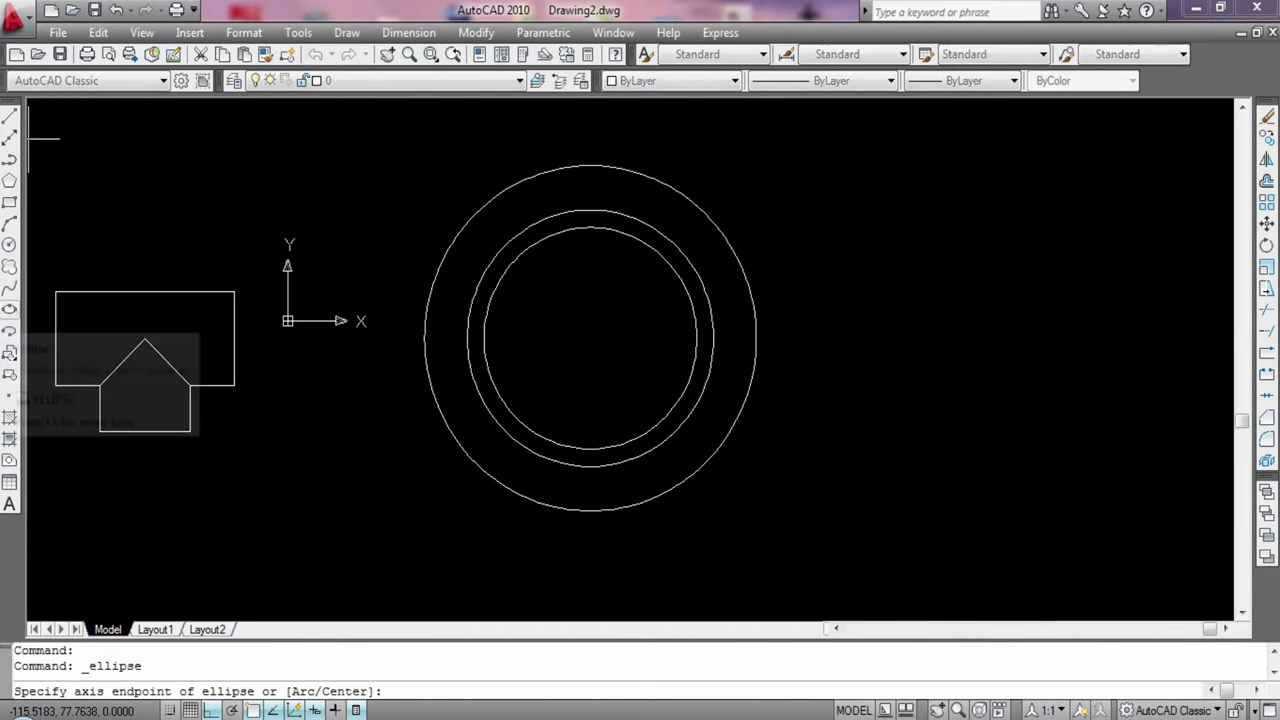
{"action": "left_click", "coordinate": [424, 340]}
{"action": "left_click", "coordinate": [757, 341]}
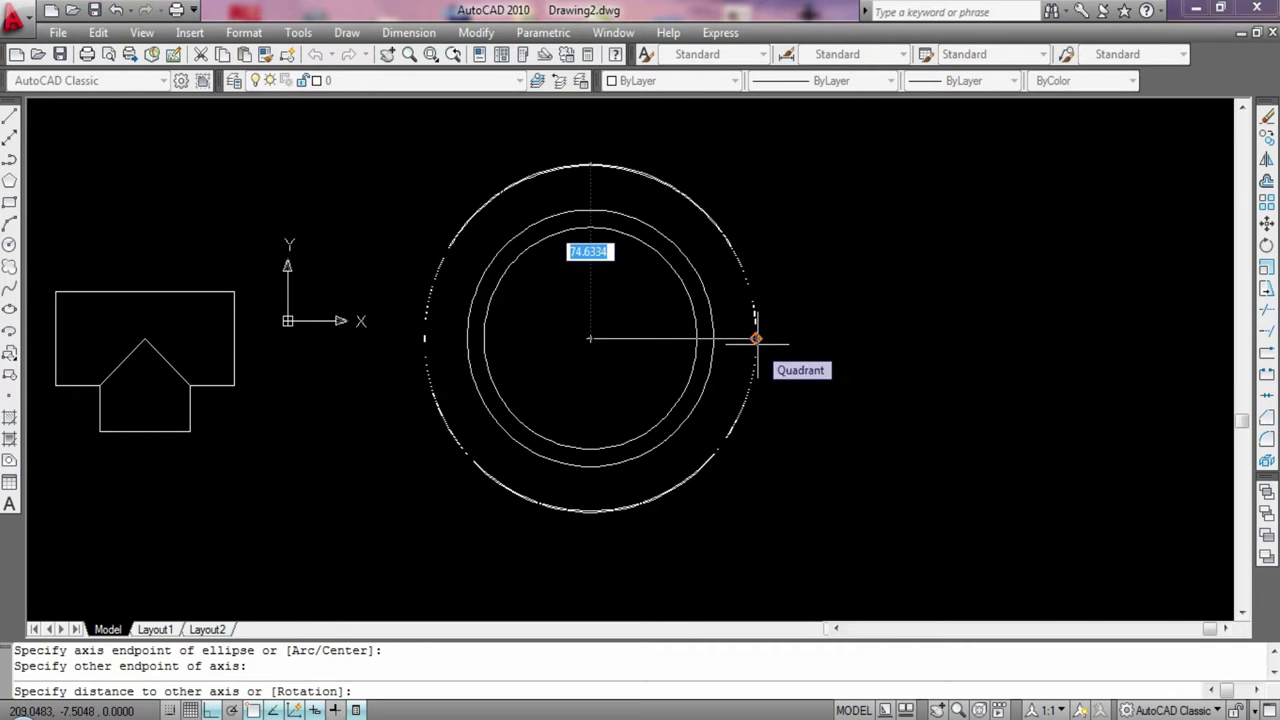
{"action": "left_click", "coordinate": [592, 166]}
{"action": "key", "text": "ctrl+z"}
{"action": "key", "text": "ctrl+z"}
{"action": "key", "text": "Escape"}
{"action": "key", "text": "Escape"}
{"action": "left_click", "coordinate": [9, 309]}
{"action": "left_click", "coordinate": [410, 318]}
{"action": "left_click", "coordinate": [773, 317]}
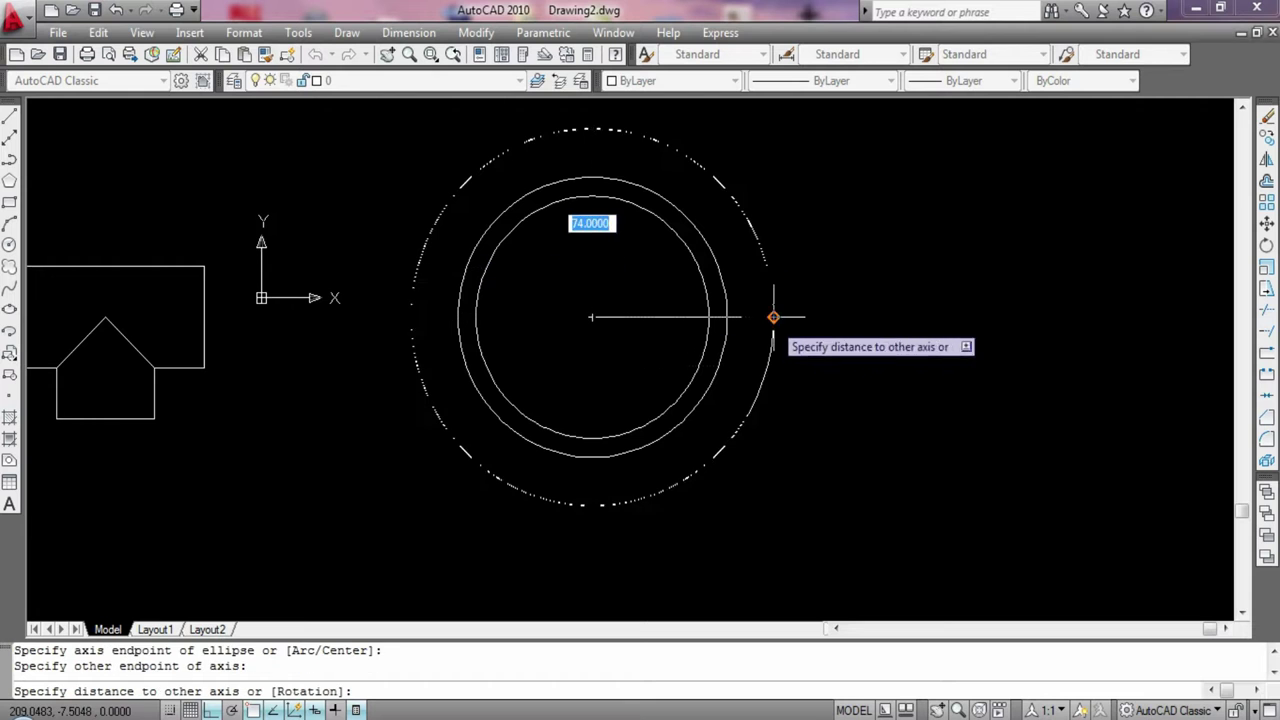
{"action": "type", "text": "275"}
{"action": "key", "text": "Return"}
{"action": "middle_click", "coordinate": [703, 555]}
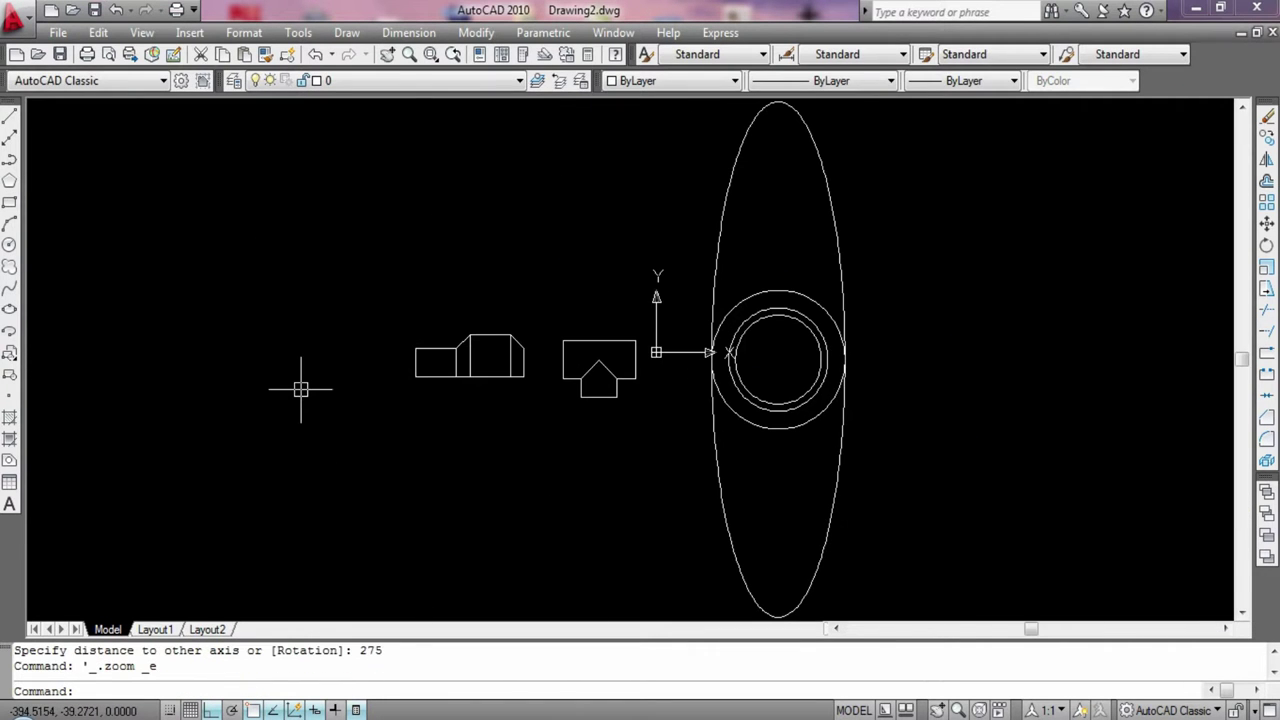
Draw a vertical line from the ellipse's top to its bottom, then erase it
{"action": "left_click", "coordinate": [9, 115]}
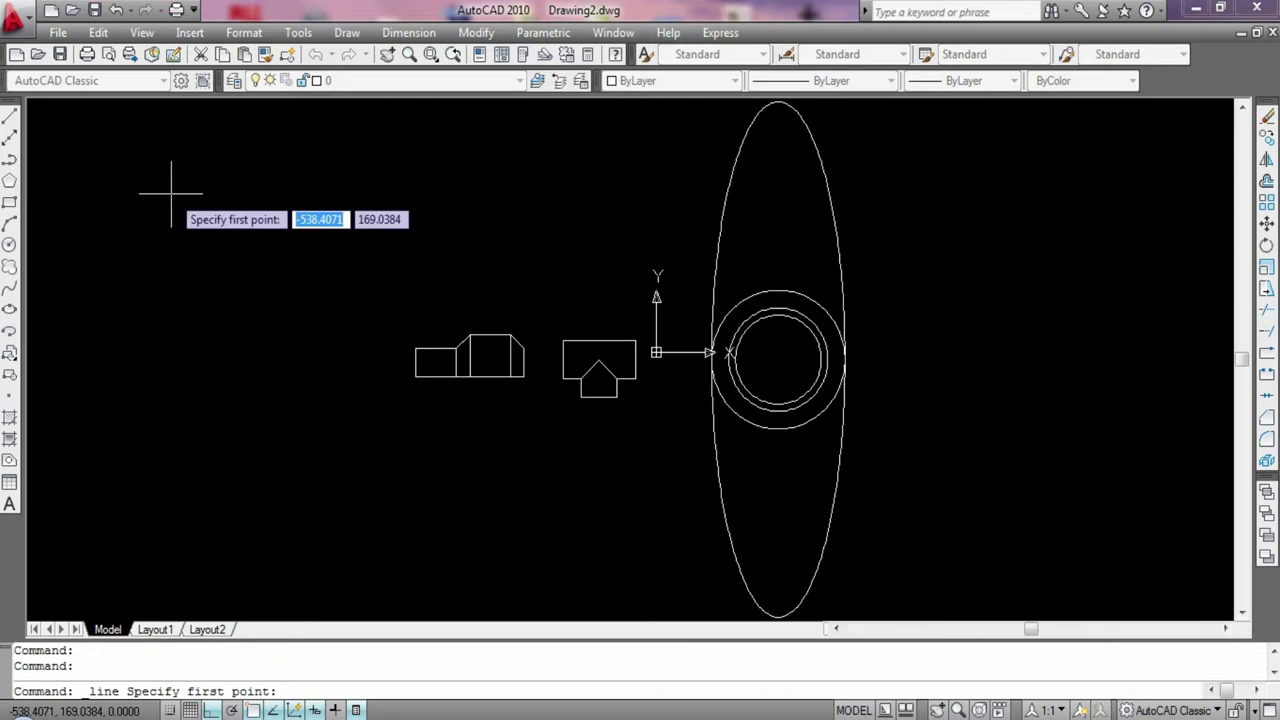
{"action": "left_click", "coordinate": [778, 103]}
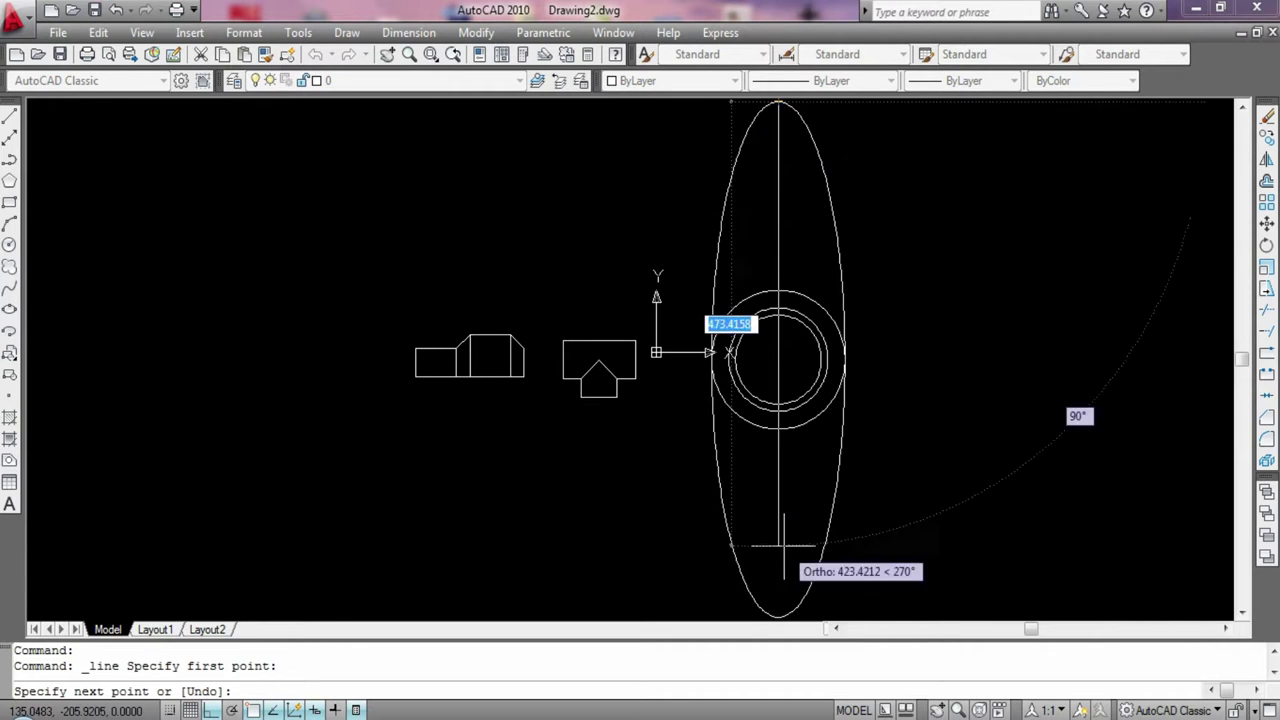
{"action": "left_click", "coordinate": [9, 115]}
{"action": "left_click", "coordinate": [778, 103]}
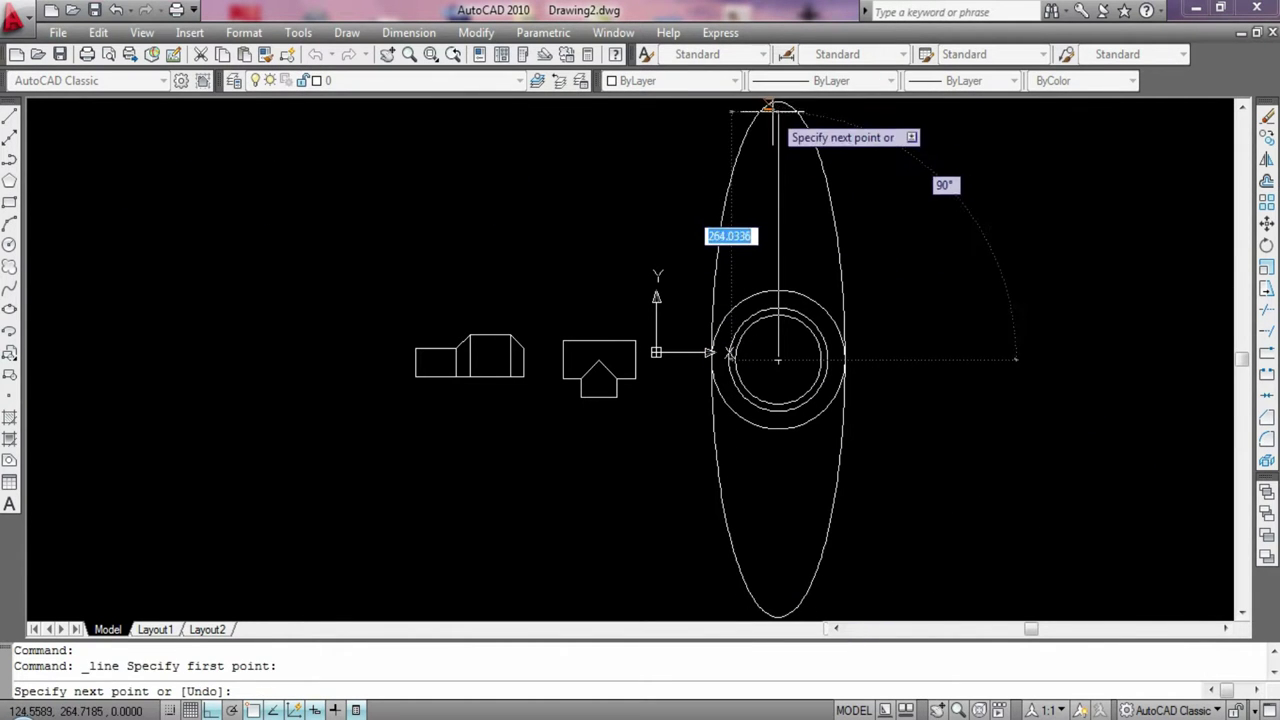
{"action": "left_click", "coordinate": [778, 617]}
{"action": "key", "text": "Escape"}
{"action": "key", "text": "Escape"}
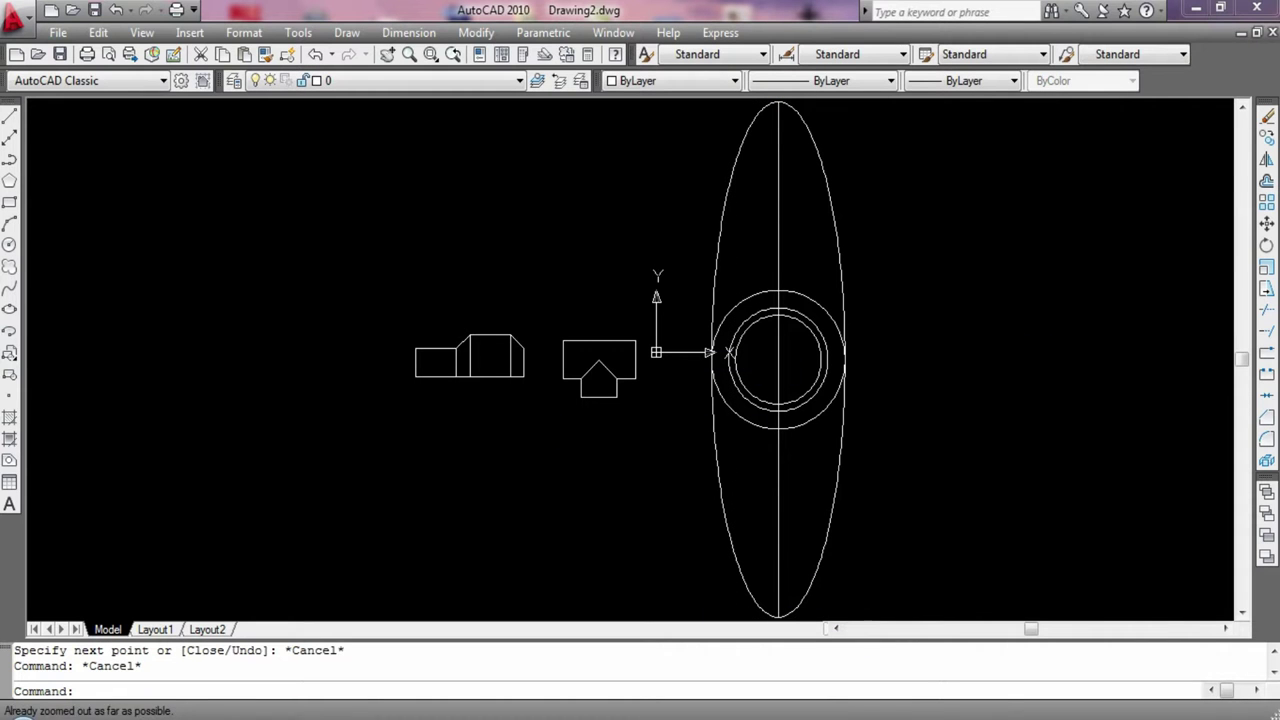
{"action": "left_click", "coordinate": [9, 115]}
{"action": "left_click", "coordinate": [770, 247]}
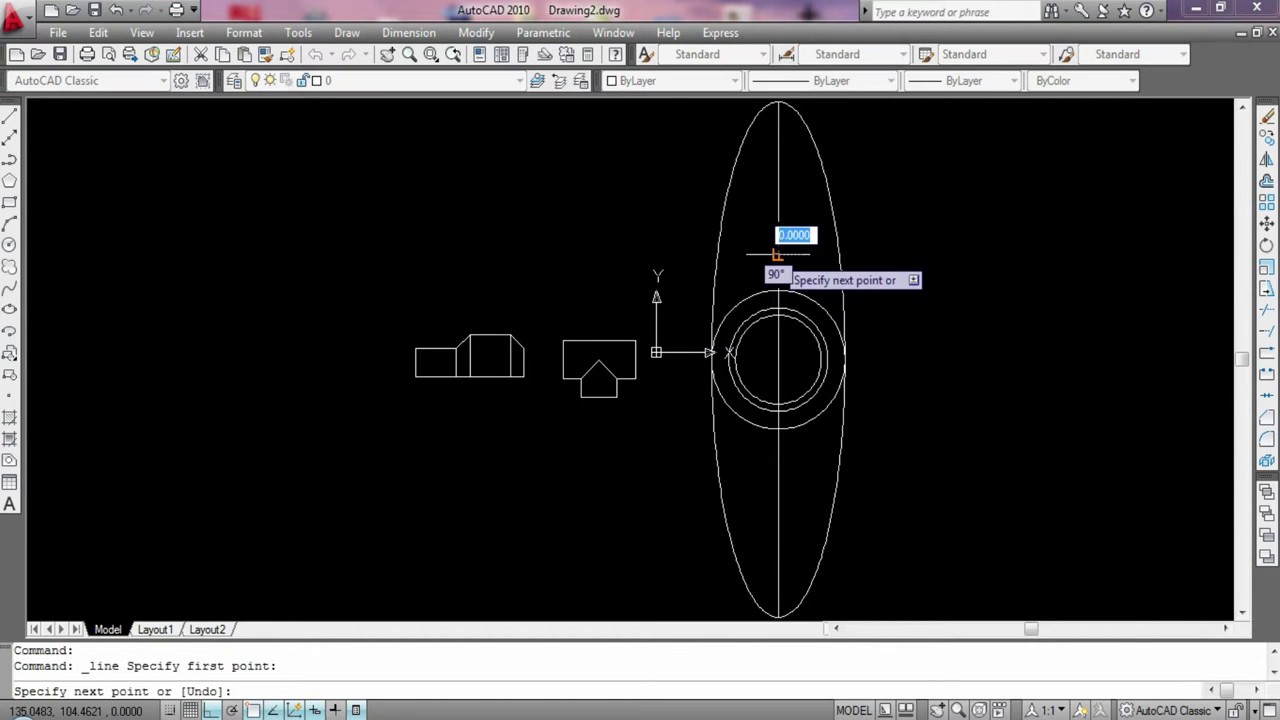
{"action": "key", "text": "Escape"}
{"action": "left_click", "coordinate": [778, 243]}
{"action": "key", "text": "Delete"}
Draw a short 5-unit vertical line down from the ellipse's top
{"action": "left_click", "coordinate": [9, 115]}
{"action": "left_click", "coordinate": [778, 103]}
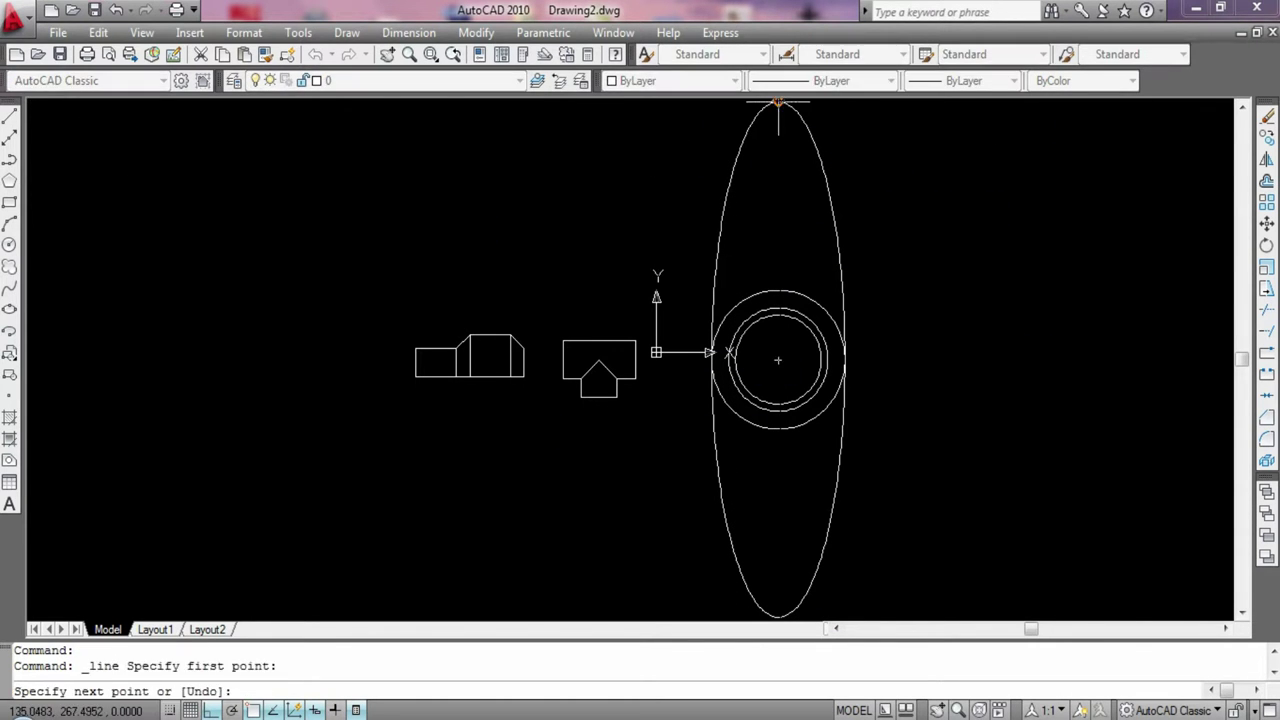
{"action": "type", "text": "5"}
{"action": "key", "text": "Return"}
{"action": "key", "text": "Escape"}
{"action": "left_click", "coordinate": [9, 115]}
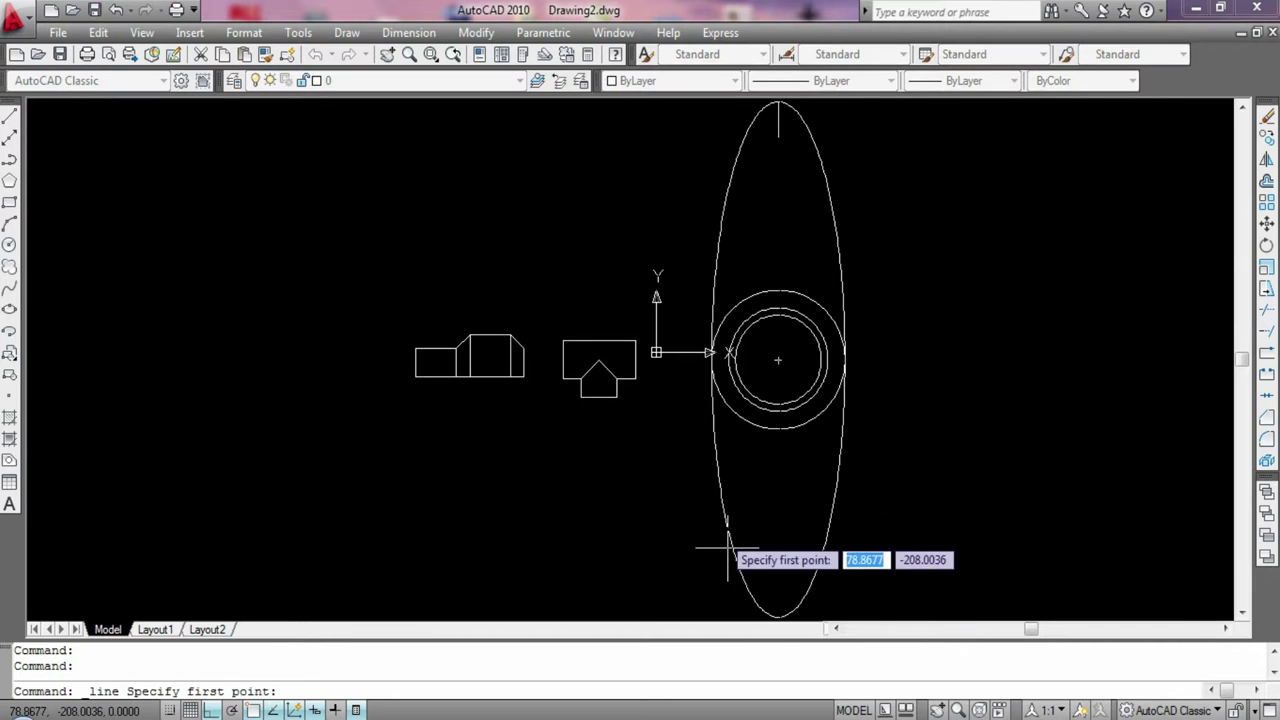
{"action": "left_click", "coordinate": [776, 615]}
{"action": "key", "text": "Escape"}
Draw 29-unit line segments near the ellipse's top to begin a small square
{"action": "left_click", "coordinate": [9, 115]}
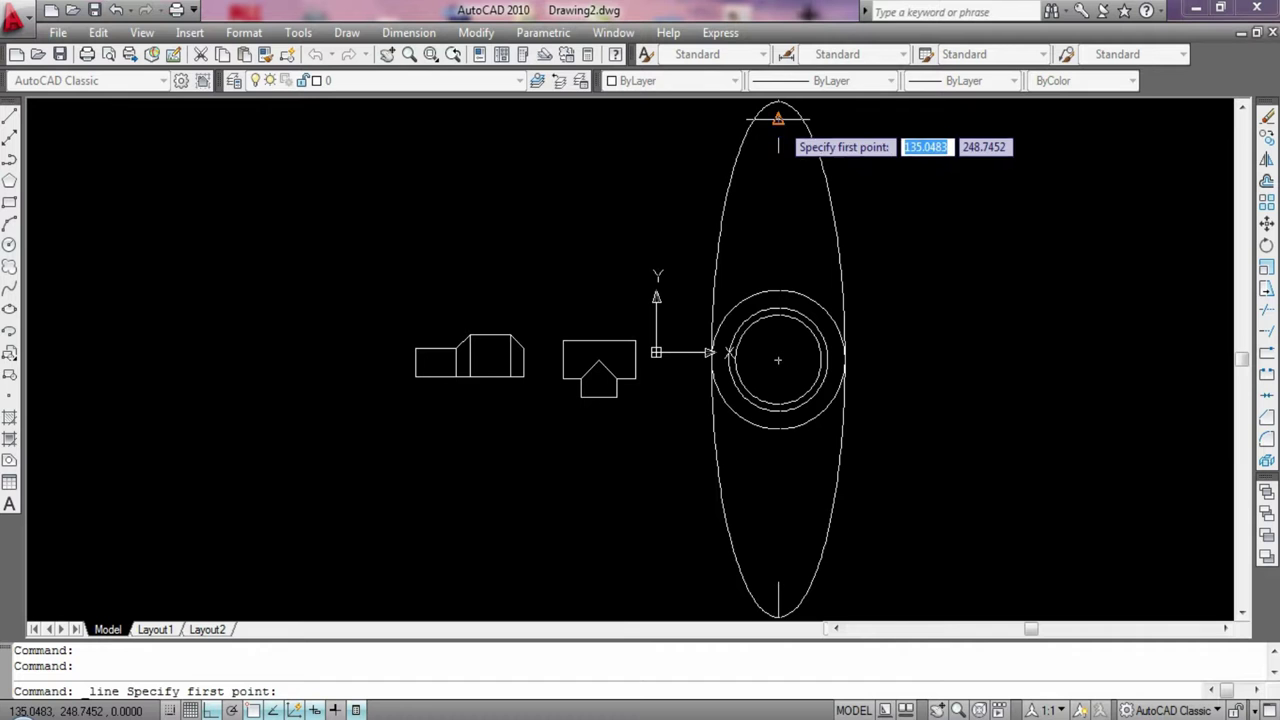
{"action": "left_click", "coordinate": [689, 119]}
{"action": "key", "text": "Return"}
{"action": "key", "text": "Escape"}
{"action": "left_click", "coordinate": [9, 115]}
{"action": "left_click", "coordinate": [689, 119]}
{"action": "type", "text": "26"}
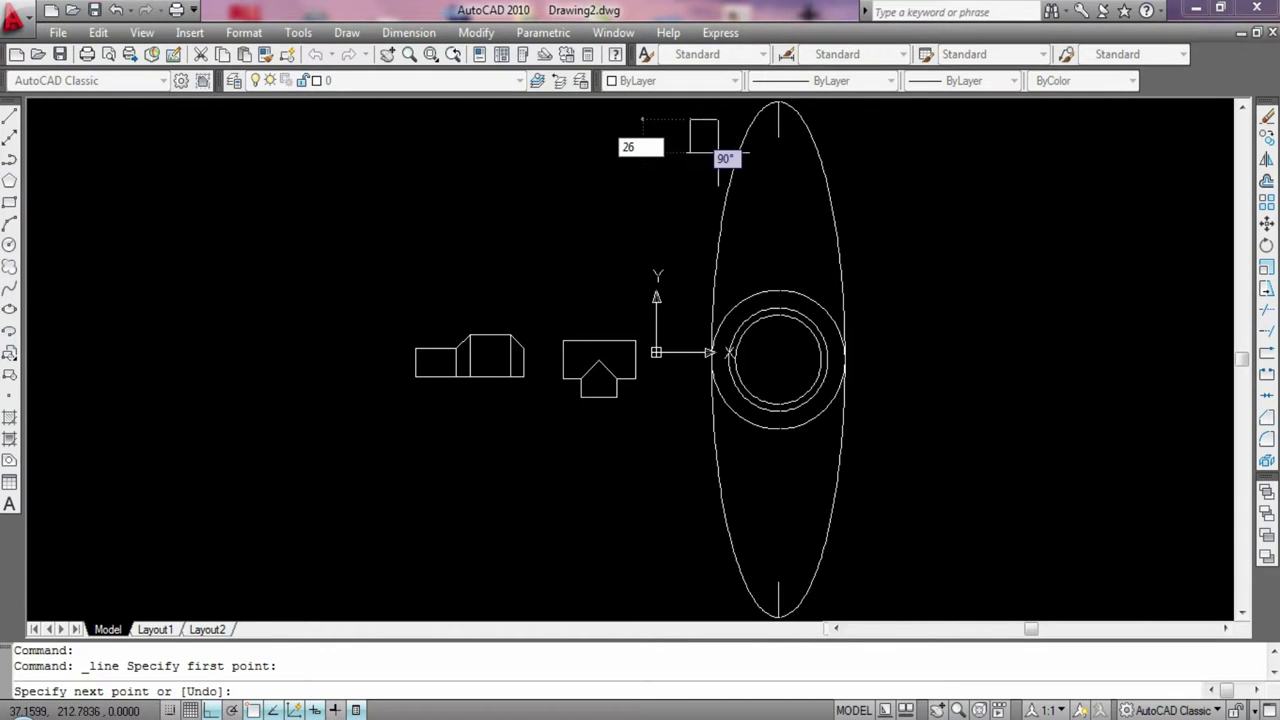
{"action": "key", "text": "Escape"}
{"action": "left_click", "coordinate": [9, 115]}
{"action": "left_click", "coordinate": [689, 119]}
{"action": "type", "text": "29"}
{"action": "key", "text": "Return"}
Add further 29-unit sides to finish the small square near the top
{"action": "key", "text": "Return"}
{"action": "left_click", "coordinate": [9, 115]}
{"action": "left_click", "coordinate": [689, 119]}
{"action": "type", "text": "29"}
{"action": "key", "text": "Return"}
{"action": "key", "text": "Escape"}
{"action": "left_click", "coordinate": [9, 115]}
{"action": "left_click", "coordinate": [715, 119]}
{"action": "type", "text": "29"}
{"action": "key", "text": "Return"}
{"action": "key", "text": "Escape"}
Draw 29-unit square sides near the ellipse's bottom end
{"action": "left_click", "coordinate": [9, 115]}
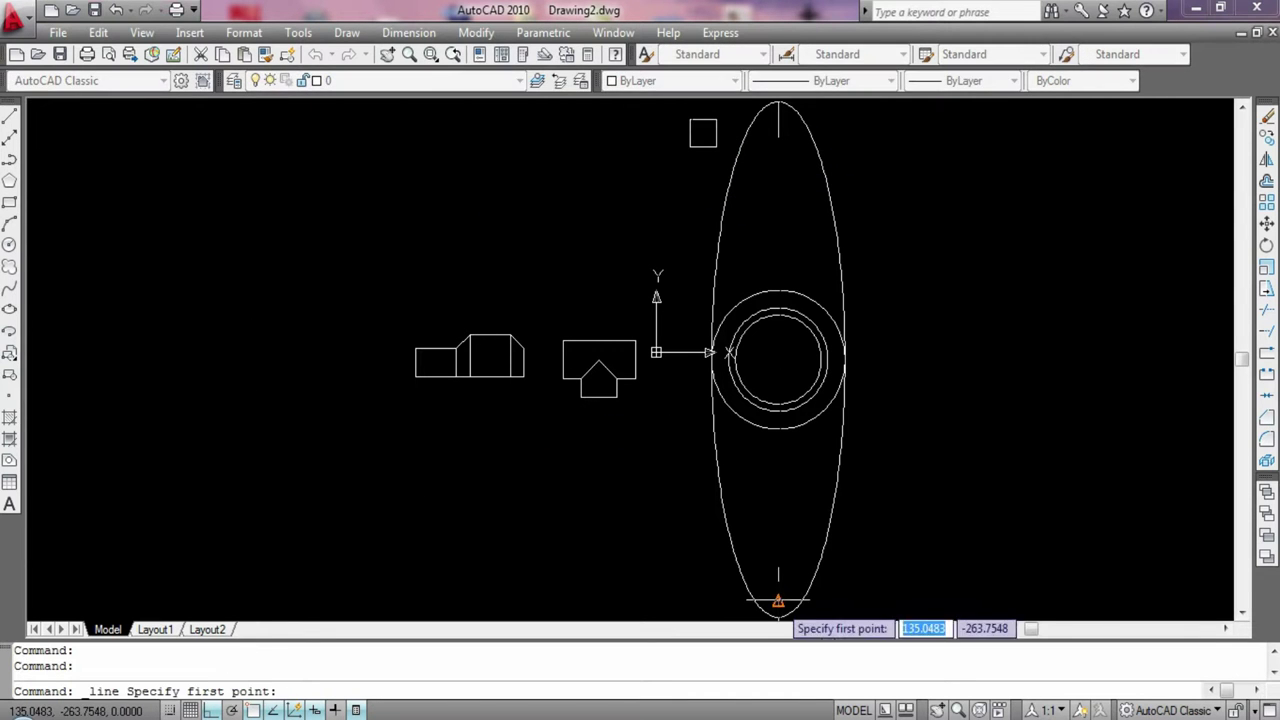
{"action": "left_click", "coordinate": [727, 583]}
{"action": "key", "text": "Return"}
{"action": "key", "text": "Escape"}
{"action": "key", "text": "Return"}
{"action": "left_click", "coordinate": [678, 600]}
{"action": "type", "text": "29"}
{"action": "key", "text": "Return"}
{"action": "key", "text": "Escape"}
Add the remaining 29-unit sides of the square near the bottom
{"action": "left_click", "coordinate": [9, 115]}
{"action": "left_click", "coordinate": [678, 588]}
{"action": "type", "text": "29"}
{"action": "key", "text": "Return"}
{"action": "key", "text": "Escape"}
{"action": "left_click", "coordinate": [9, 115]}
{"action": "left_click", "coordinate": [703, 582]}
{"action": "type", "text": "29"}
{"action": "key", "text": "Return"}
{"action": "key", "text": "Escape"}
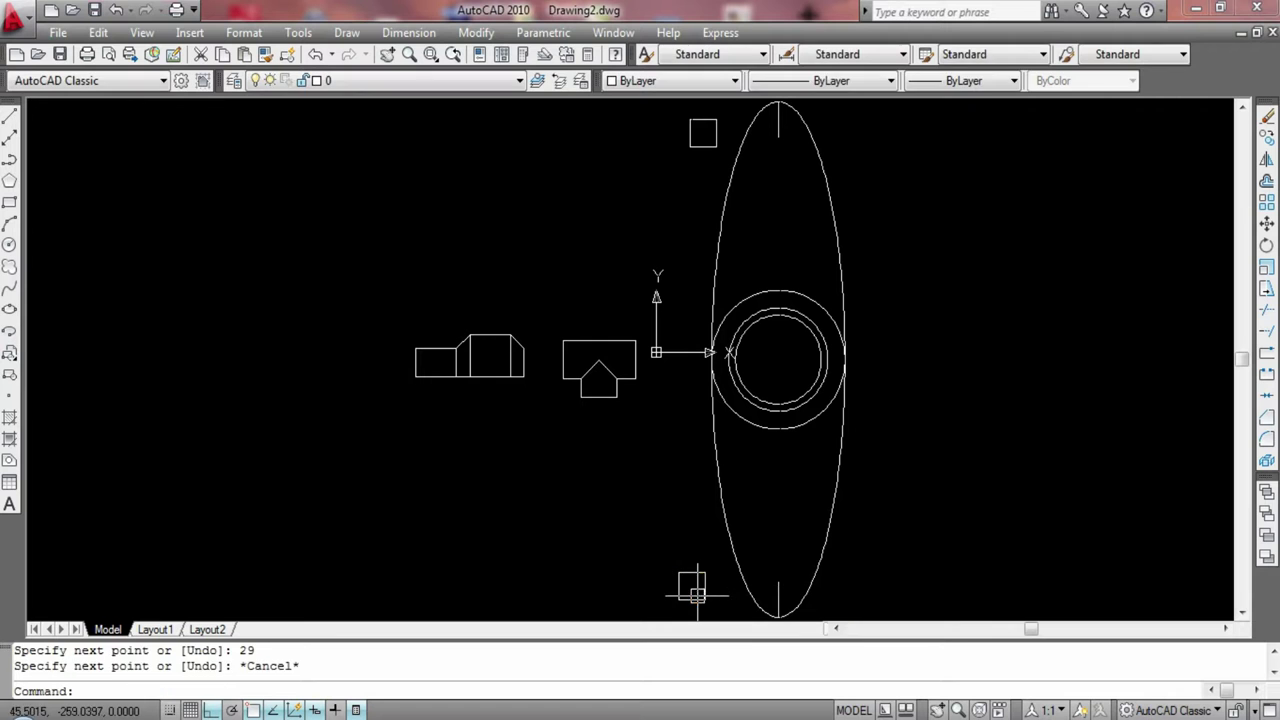
Move the small square from above the ellipse to inside its top end
{"action": "type", "text": "m"}
{"action": "key", "text": "Return"}
{"action": "left_click", "coordinate": [716, 150]}
{"action": "key", "text": "Return"}
{"action": "left_click", "coordinate": [716, 146]}
{"action": "left_click", "coordinate": [791, 157]}
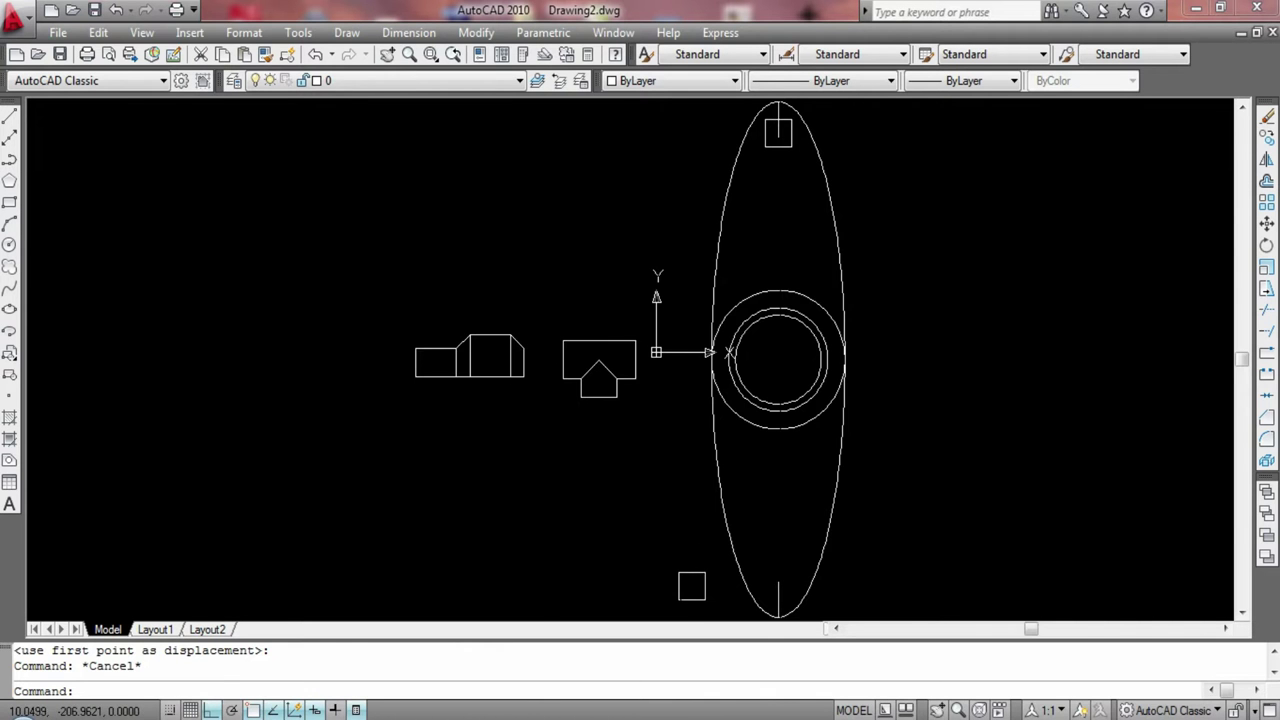
Erase the long ellipse
{"action": "left_click", "coordinate": [670, 380]}
{"action": "scroll", "coordinate": [670, 380], "scroll_direction": "up", "scroll_amount": 2}
{"action": "scroll", "coordinate": [460, 495], "scroll_direction": "down", "scroll_amount": 4}
{"action": "key", "text": "Escape"}
{"action": "key", "text": "Escape"}
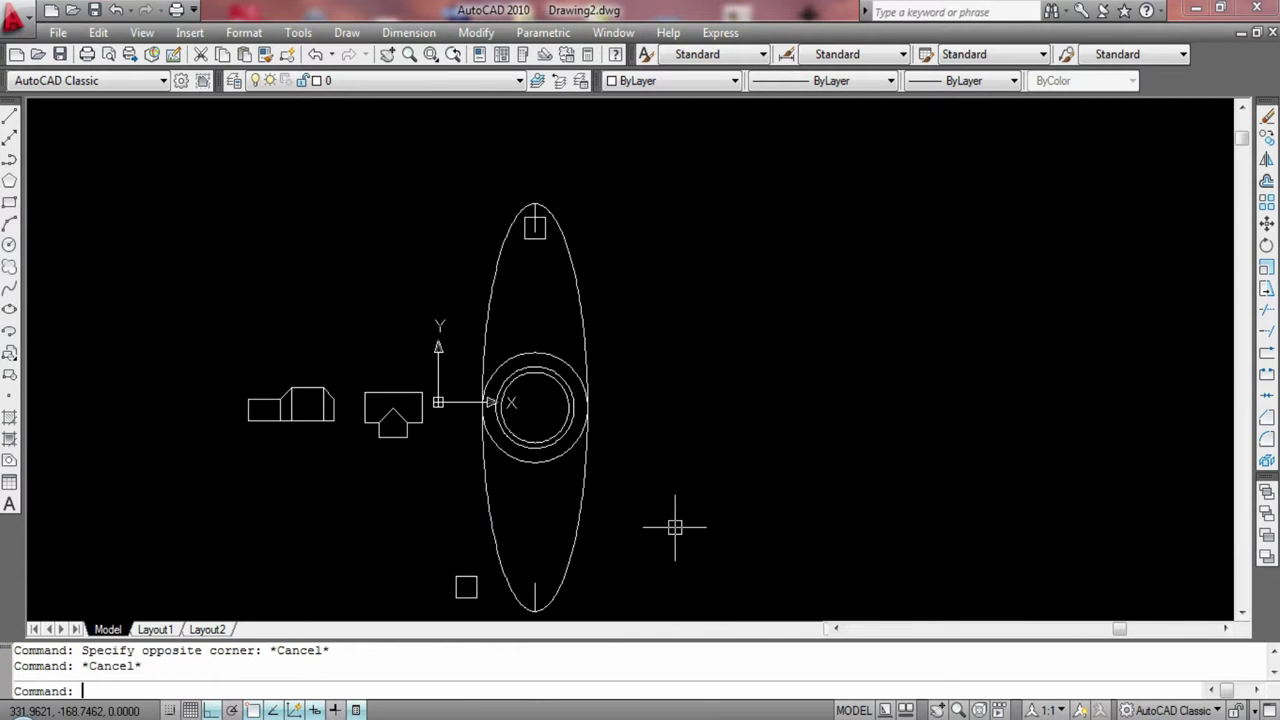
{"action": "scroll", "coordinate": [254, 366], "scroll_direction": "up", "scroll_amount": 3}
{"action": "scroll", "coordinate": [254, 370], "scroll_direction": "up", "scroll_amount": 2}
{"action": "scroll", "coordinate": [254, 370], "scroll_direction": "down", "scroll_amount": 4}
{"action": "mouse_move", "coordinate": [574, 303]}
{"action": "middle_mouse_down"}
{"action": "mouse_move", "coordinate": [468, 281]}
{"action": "mouse_move", "coordinate": [486, 194]}
{"action": "middle_mouse_up"}
{"action": "scroll", "coordinate": [468, 281], "scroll_direction": "down", "scroll_amount": 1}
{"action": "left_click", "coordinate": [474, 280]}
{"action": "key", "text": "Delete"}
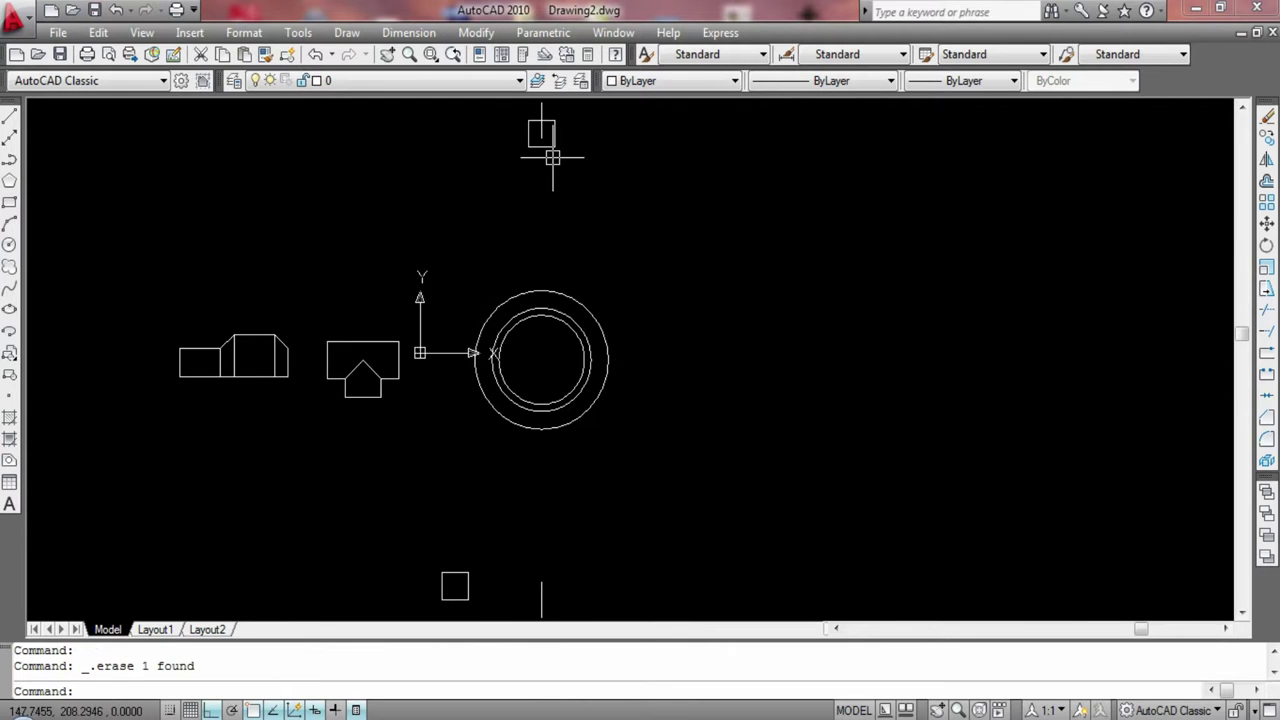
Draw a trial ellipse across the outer circle's left and right quadrants with a 275 other-axis distance
{"action": "scroll", "coordinate": [500, 357], "scroll_direction": "up", "scroll_amount": 5}
{"action": "left_click", "coordinate": [606, 337]}
{"action": "key", "text": "Escape"}
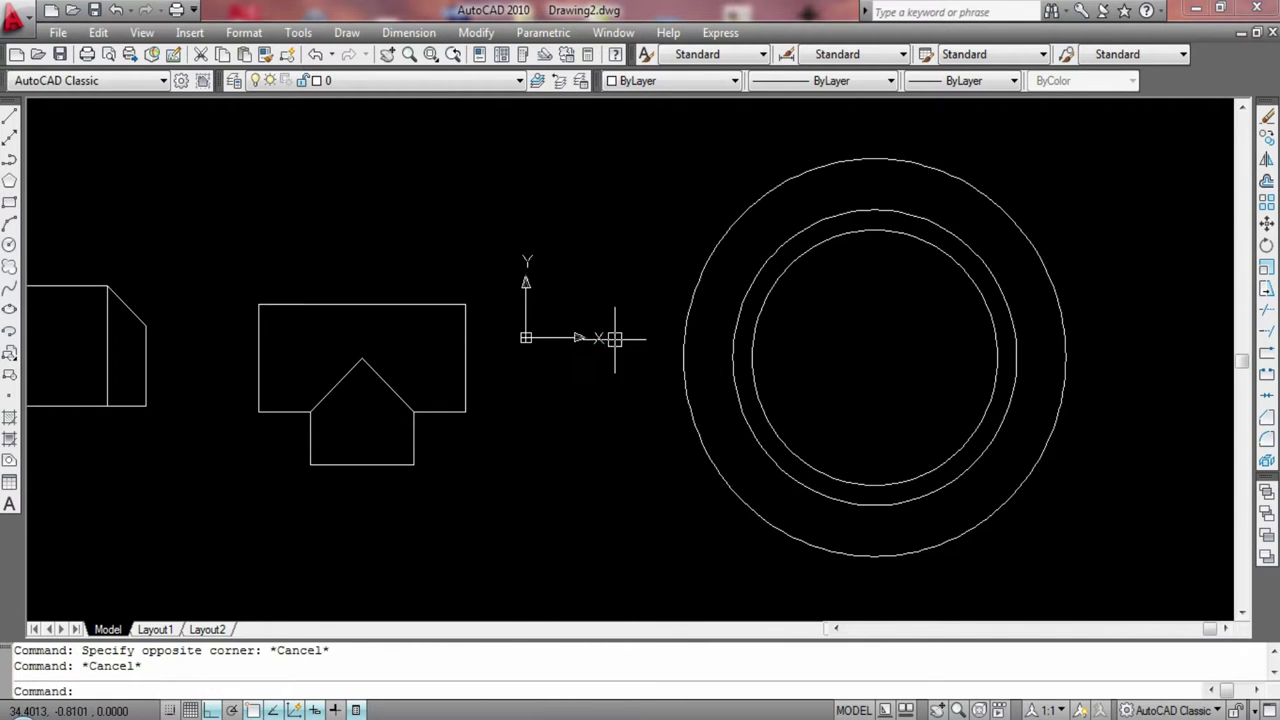
{"action": "left_click", "coordinate": [607, 330]}
{"action": "key", "text": "Escape"}
{"action": "left_click", "coordinate": [600, 337]}
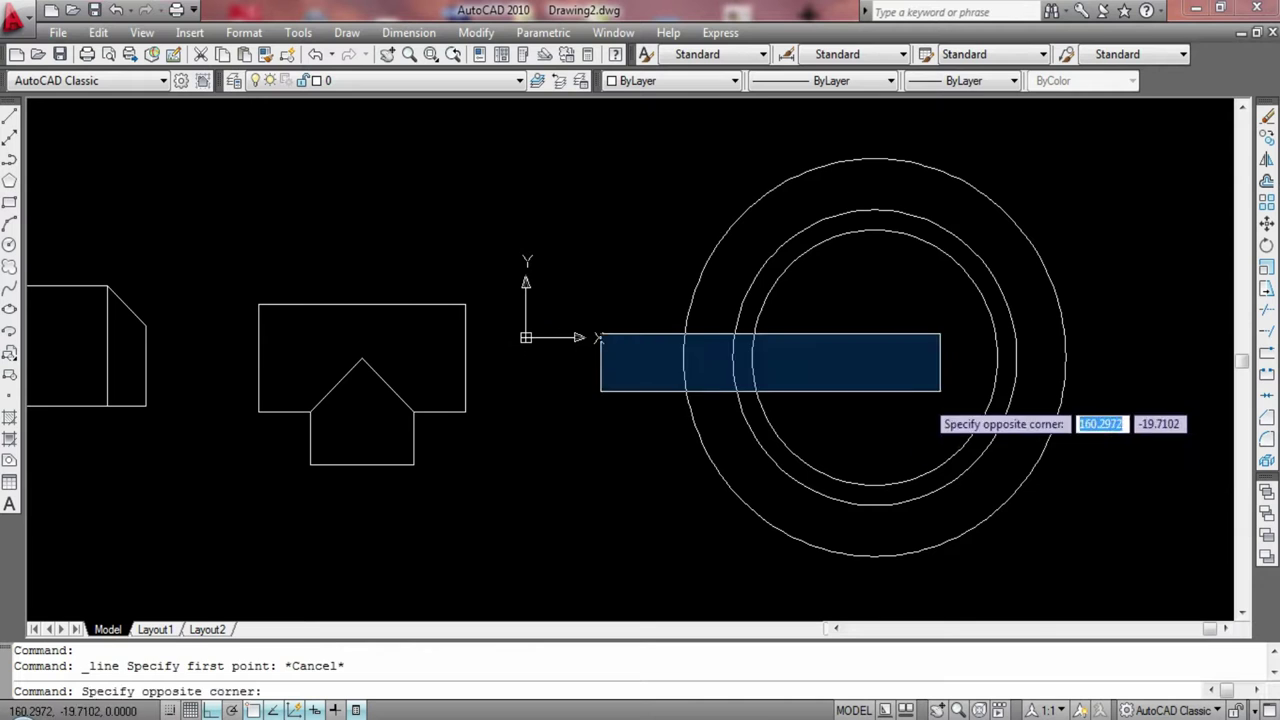
{"action": "key", "text": "Escape"}
{"action": "key", "text": "Return"}
{"action": "key", "text": "Escape"}
{"action": "left_click", "coordinate": [9, 308]}
{"action": "left_click", "coordinate": [684, 357]}
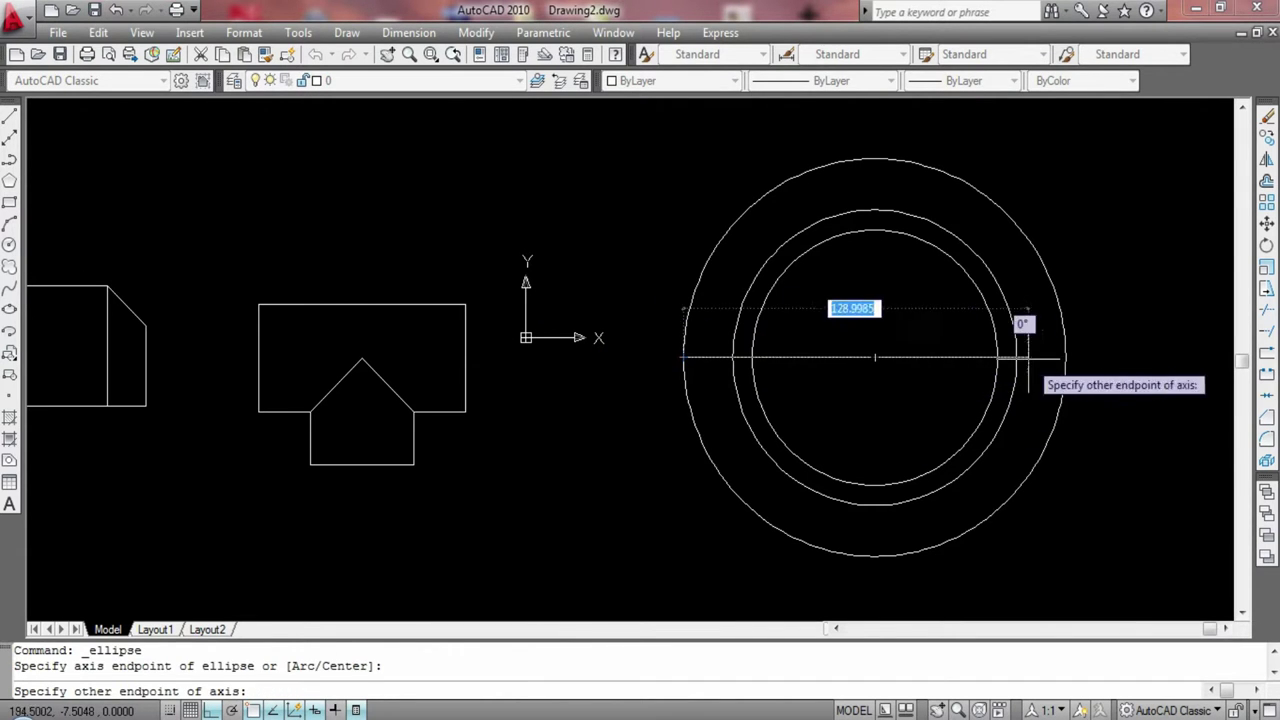
{"action": "left_click", "coordinate": [1066, 357]}
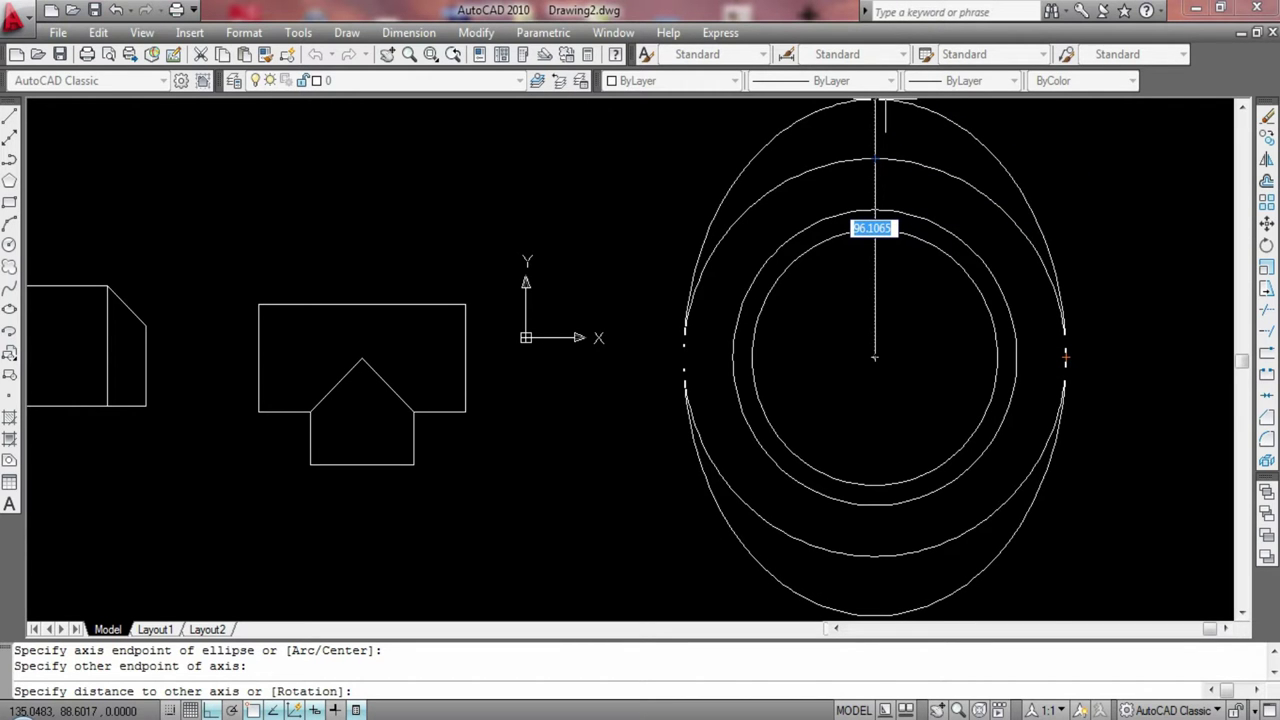
{"action": "type", "text": "5"}
{"action": "key", "text": "Return"}
Draw an 87.5-unit line starting near the ellipse top
{"action": "scroll", "coordinate": [780, 451], "scroll_direction": "down", "scroll_amount": 3}
{"action": "scroll", "coordinate": [586, 514], "scroll_direction": "up", "scroll_amount": 1}
{"action": "scroll", "coordinate": [640, 420], "scroll_direction": "up", "scroll_amount": 1}
{"action": "scroll", "coordinate": [684, 343], "scroll_direction": "up", "scroll_amount": 1}
{"action": "middle_click_drag", "start_coordinate": [609, 209], "coordinate": [605, 244]}
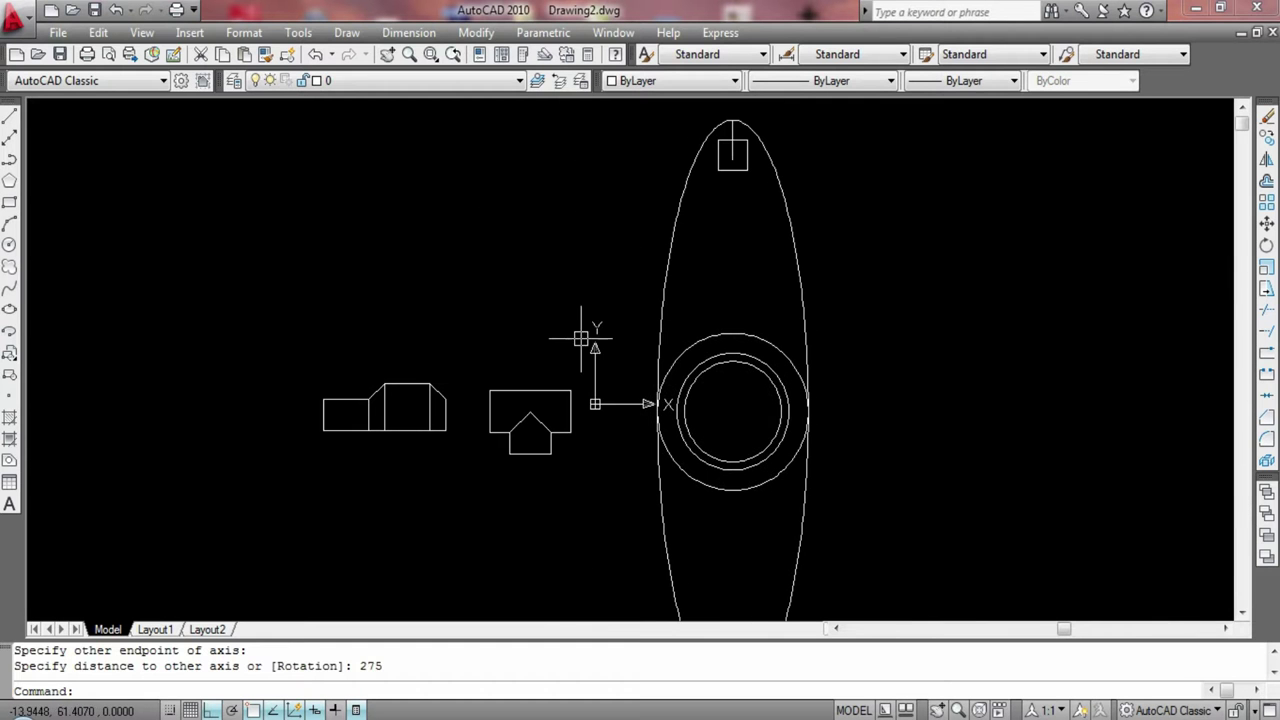
{"action": "left_click", "coordinate": [9, 115]}
{"action": "left_click", "coordinate": [733, 120]}
{"action": "type", "text": "87.5"}
{"action": "key", "text": "Return"}
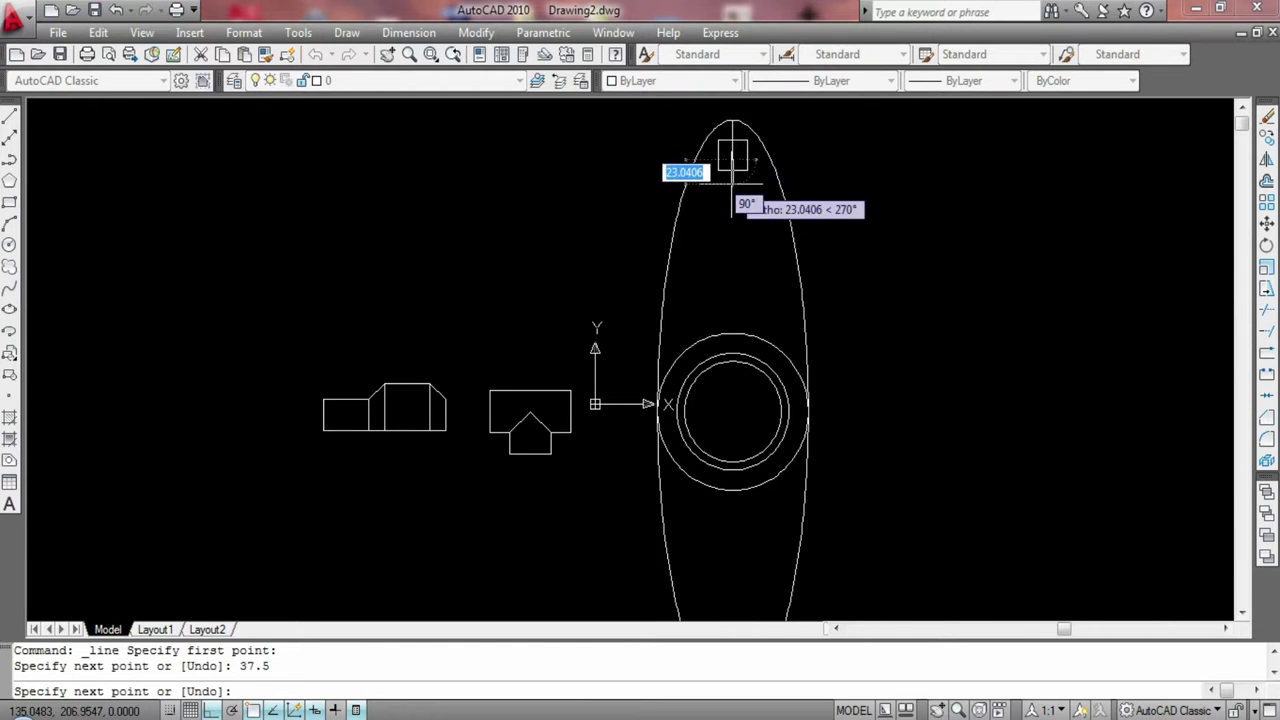
{"action": "key", "text": "Return"}
Delete the tall ellipse and abandon a top-to-bottom replacement ellipse
{"action": "left_click", "coordinate": [666, 256]}
{"action": "key", "text": "Delete"}
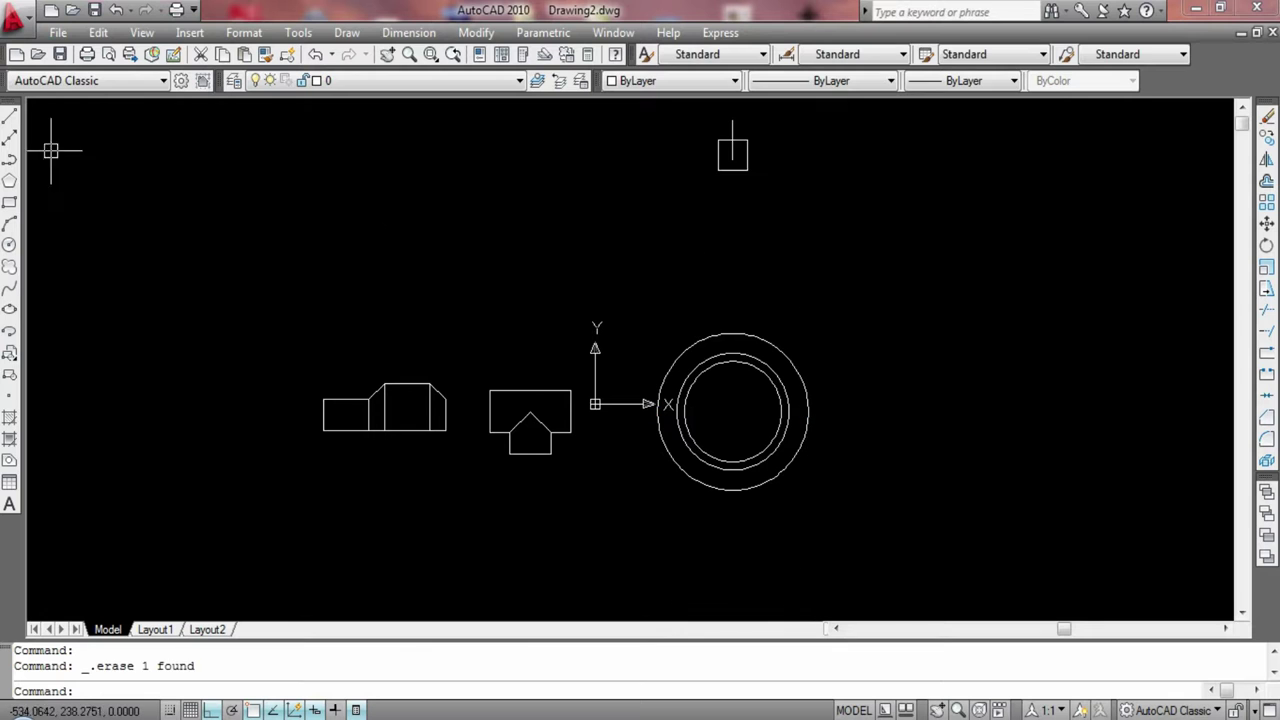
{"action": "left_click", "coordinate": [9, 309]}
{"action": "left_click", "coordinate": [733, 335]}
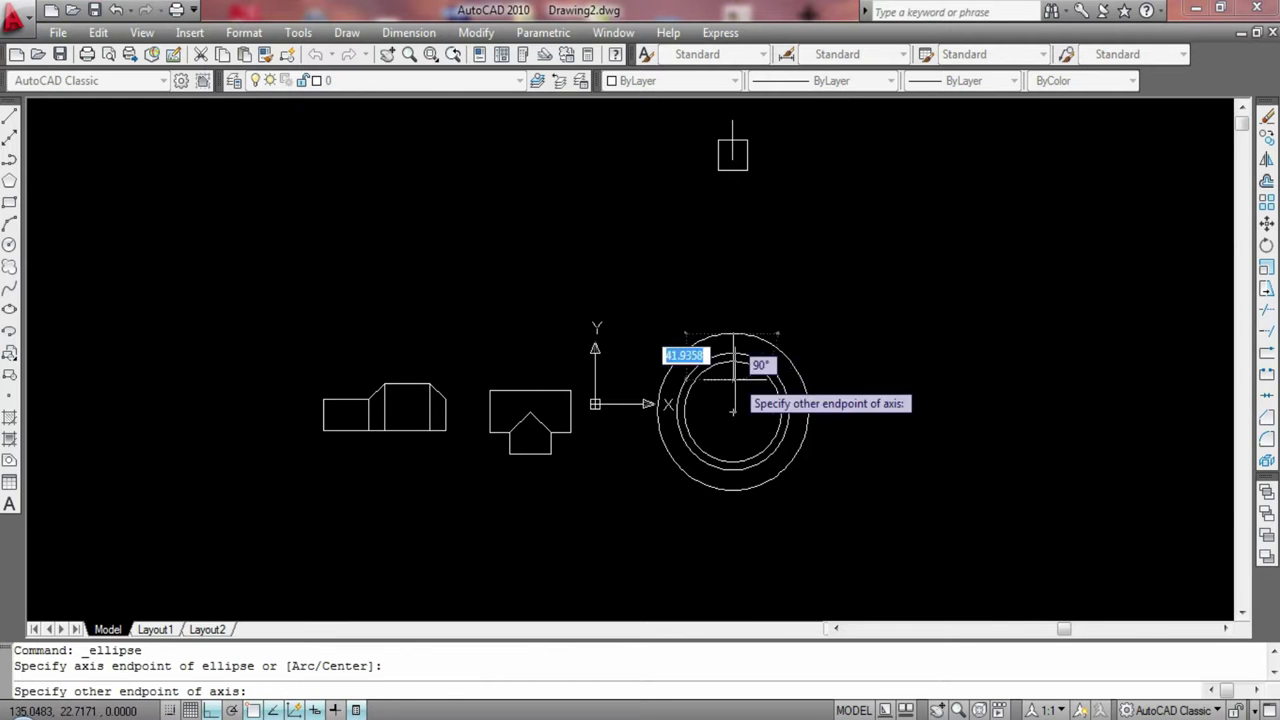
{"action": "left_click", "coordinate": [733, 487]}
{"action": "key", "text": "Escape"}
Draw the ellipse from the outer circle's left quadrant with 148 axis and 148 other-axis distance
{"action": "scroll", "coordinate": [515, 415], "scroll_direction": "up", "scroll_amount": 3}
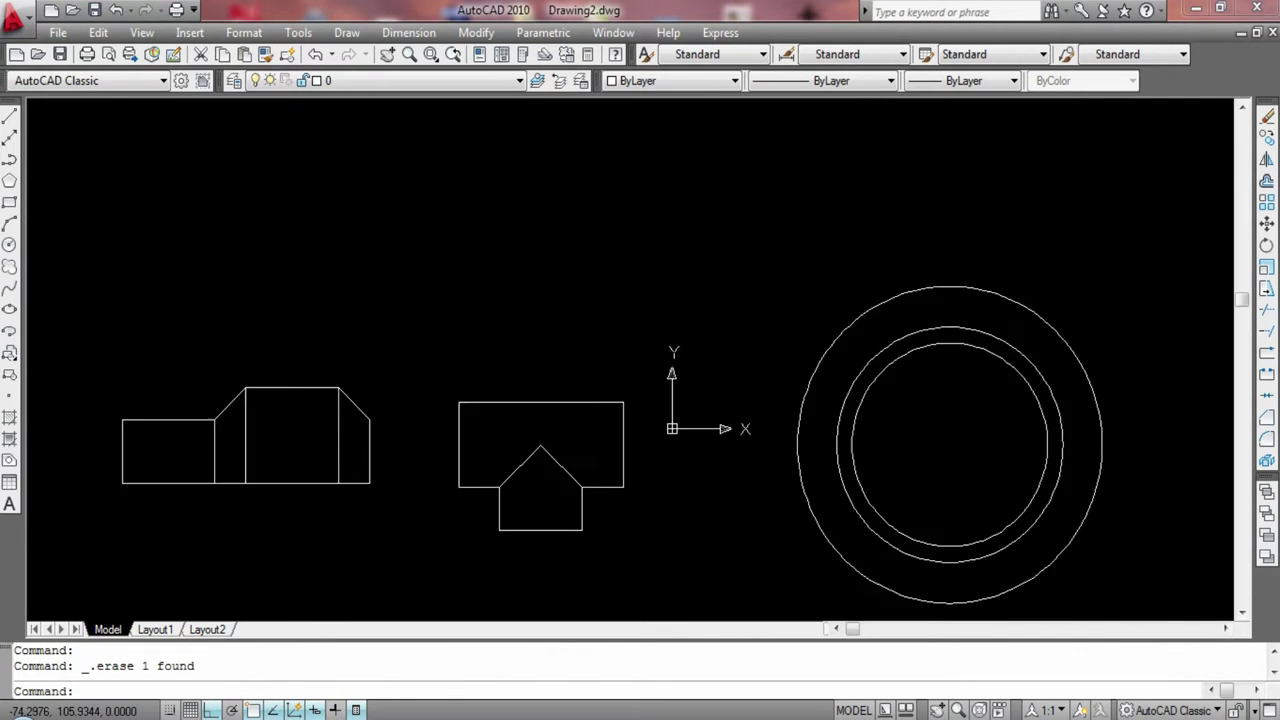
{"action": "middle_click_drag", "start_coordinate": [294, 142], "coordinate": [40, 128]}
{"action": "left_click", "coordinate": [9, 309]}
{"action": "left_click", "coordinate": [557, 358]}
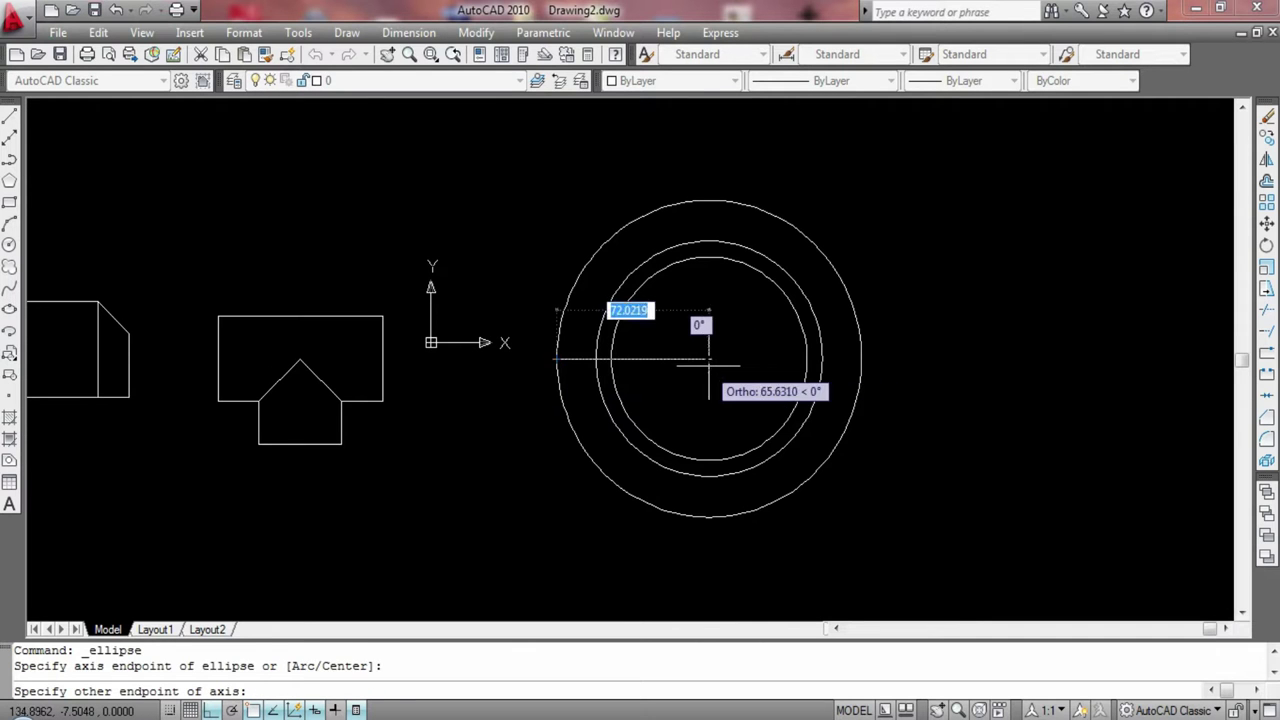
{"action": "key", "text": "Return"}
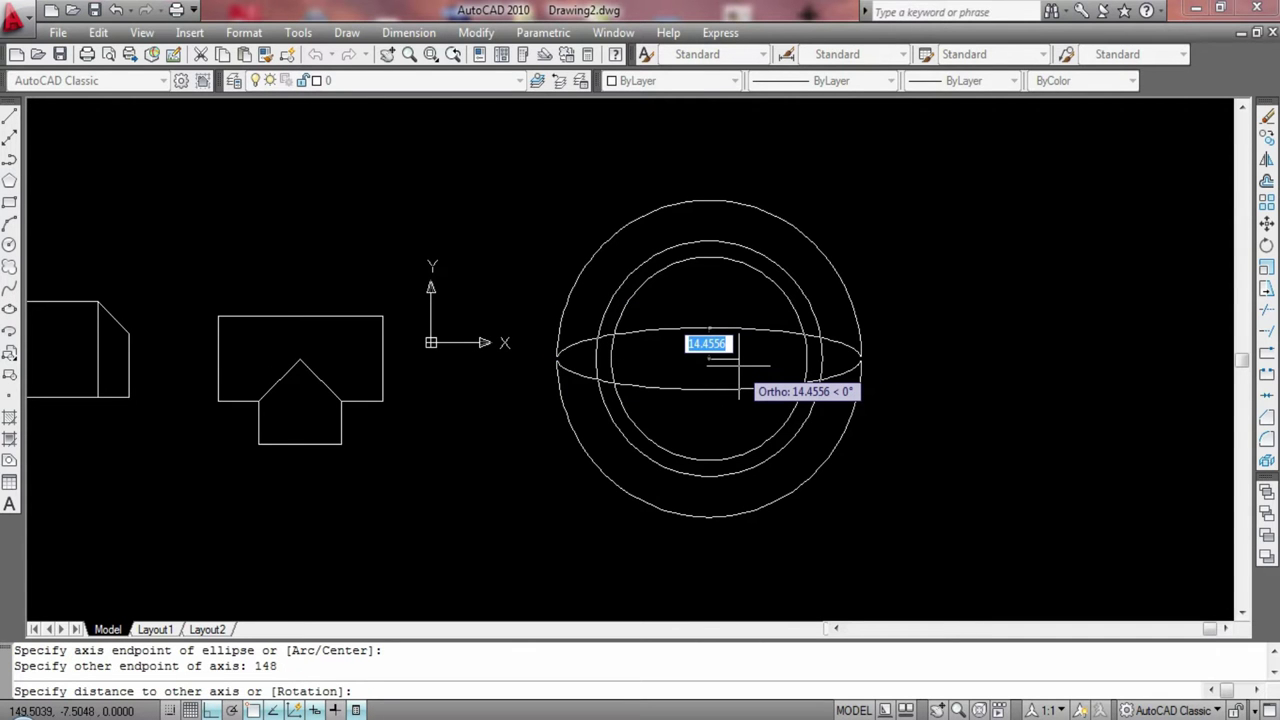
{"action": "type", "text": "9"}
{"action": "key", "text": "Return"}
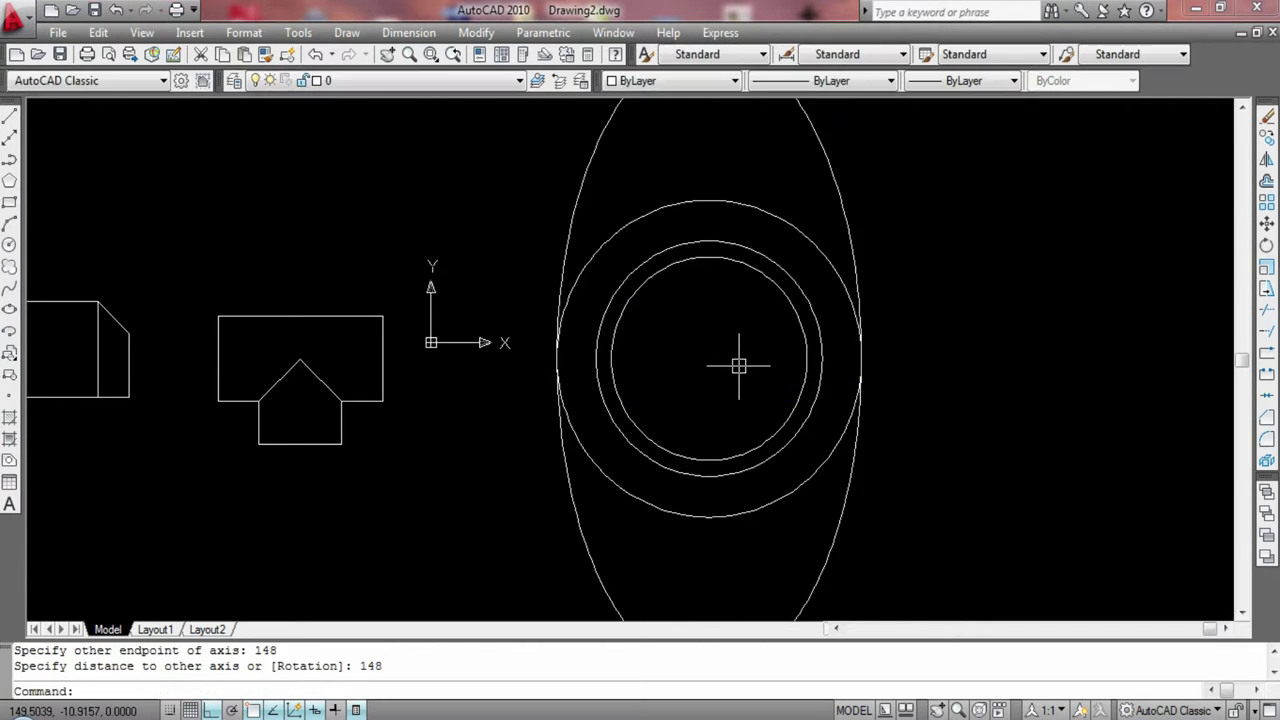
Select the line above the ellipse
{"action": "scroll", "coordinate": [534, 229], "scroll_direction": "down", "scroll_amount": 3}
{"action": "left_click", "coordinate": [517, 277]}
{"action": "key", "text": "Escape"}
{"action": "key", "text": "Escape"}
{"action": "scroll", "coordinate": [479, 249], "scroll_direction": "up", "scroll_amount": 2}
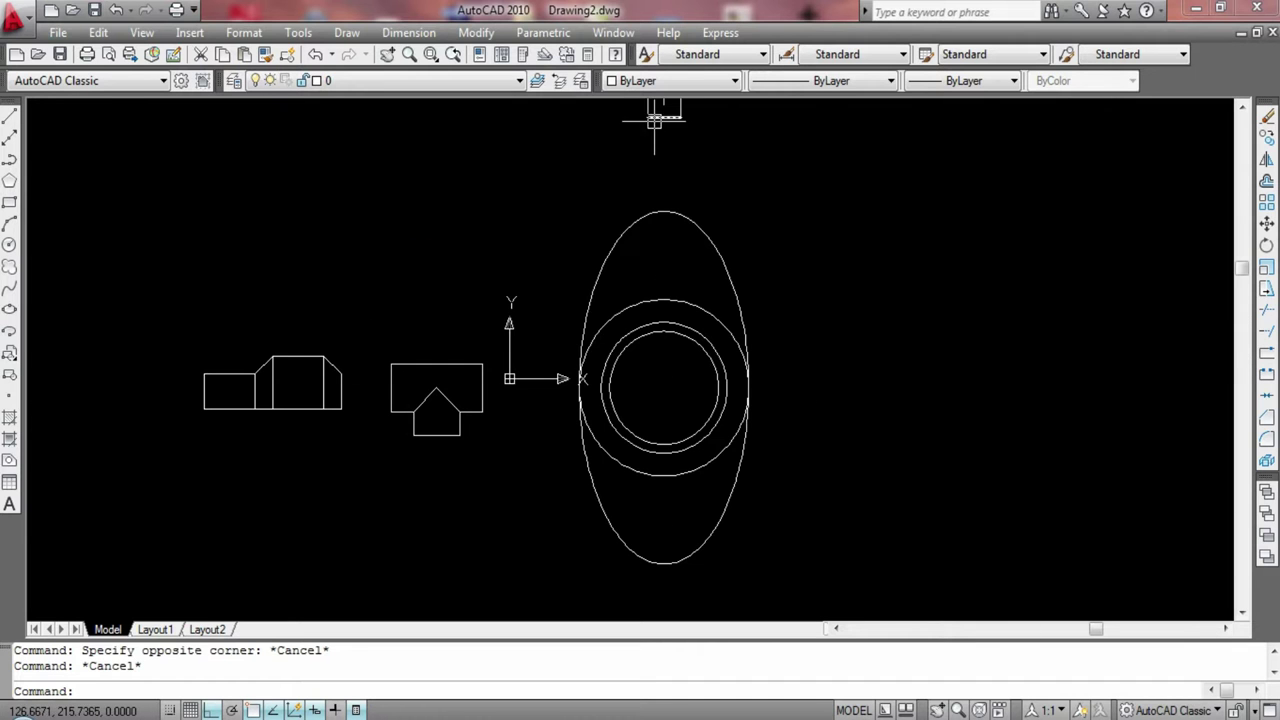
{"action": "scroll", "coordinate": [678, 125], "scroll_direction": "down", "scroll_amount": 1}
{"action": "left_click", "coordinate": [657, 120]}
Move the line above the ellipse down into the ellipse
{"action": "key", "text": "Escape"}
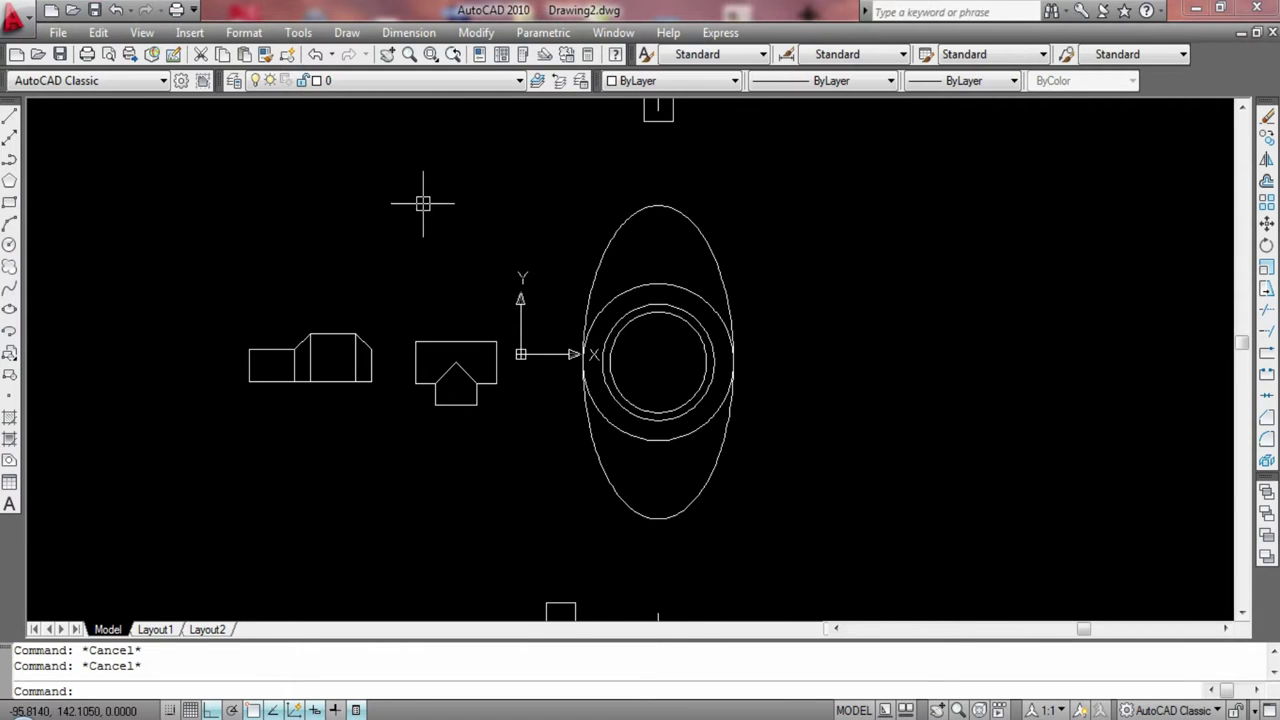
{"action": "scroll", "coordinate": [423, 200], "scroll_direction": "up", "scroll_amount": 3}
{"action": "left_click", "coordinate": [9, 117]}
{"action": "key", "text": "Escape"}
{"action": "type", "text": "m"}
{"action": "key", "text": "Return"}
{"action": "key", "text": "Return"}
{"action": "left_click", "coordinate": [743, 208]}
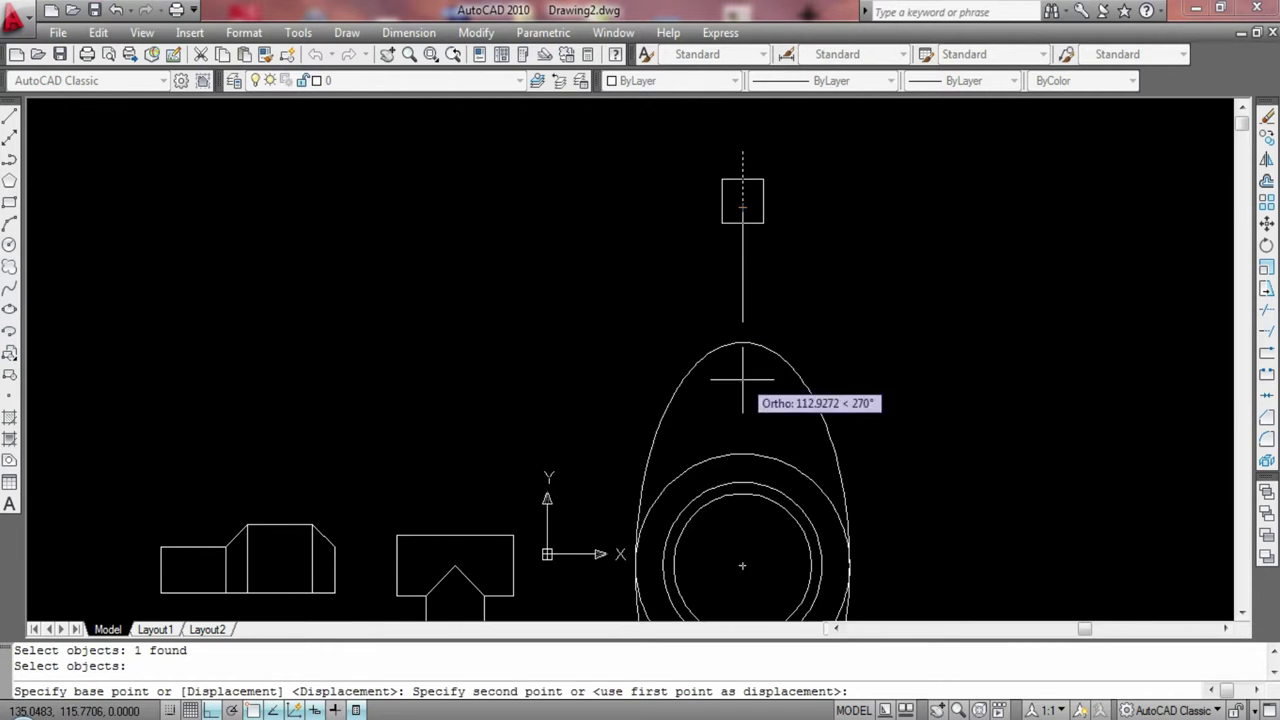
{"action": "left_click", "coordinate": [745, 455]}
{"action": "key", "text": "Escape"}
Erase the square above with its line, and the line below the ellipse
{"action": "left_click", "coordinate": [763, 194]}
{"action": "left_click", "coordinate": [649, 157]}
{"action": "left_click", "coordinate": [786, 237]}
{"action": "key", "text": "Delete"}
{"action": "scroll", "coordinate": [749, 331], "scroll_direction": "down", "scroll_amount": 2}
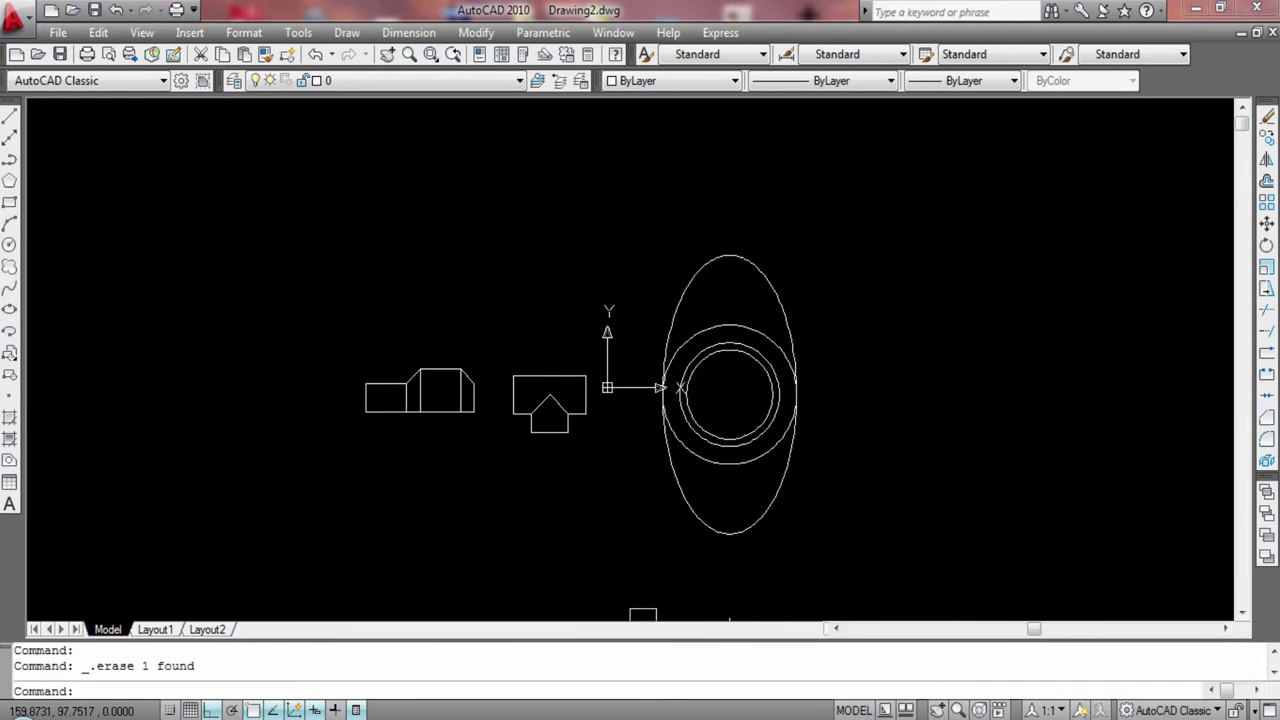
{"action": "middle_click_drag", "start_coordinate": [629, 620], "coordinate": [629, 551]}
{"action": "left_click", "coordinate": [643, 555]}
{"action": "left_click", "coordinate": [538, 518]}
{"action": "left_click", "coordinate": [716, 579]}
{"action": "key", "text": "Delete"}
Draw a 37.5-unit tick down from the ellipse top and start lines beside the ellipse
{"action": "left_click", "coordinate": [9, 116]}
{"action": "left_click", "coordinate": [711, 187]}
{"action": "key", "text": "Return"}
{"action": "key", "text": "Escape"}
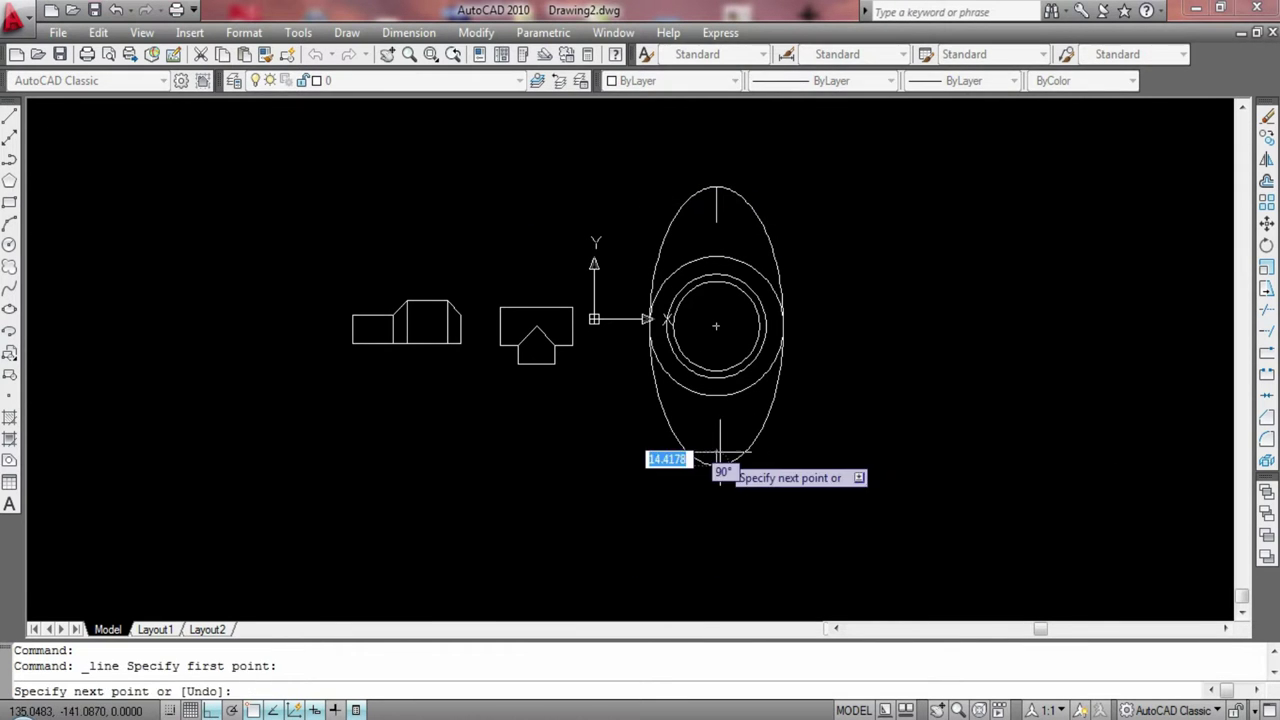
{"action": "left_click", "coordinate": [9, 116]}
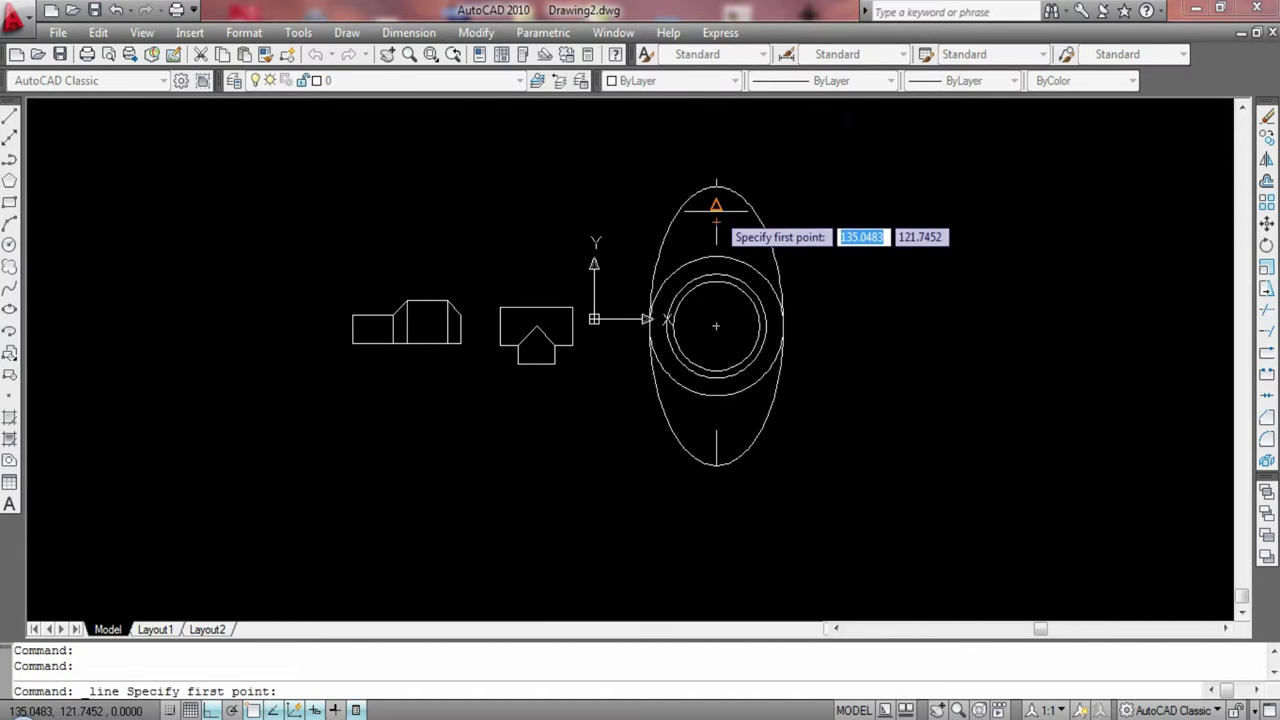
{"action": "left_click", "coordinate": [795, 205]}
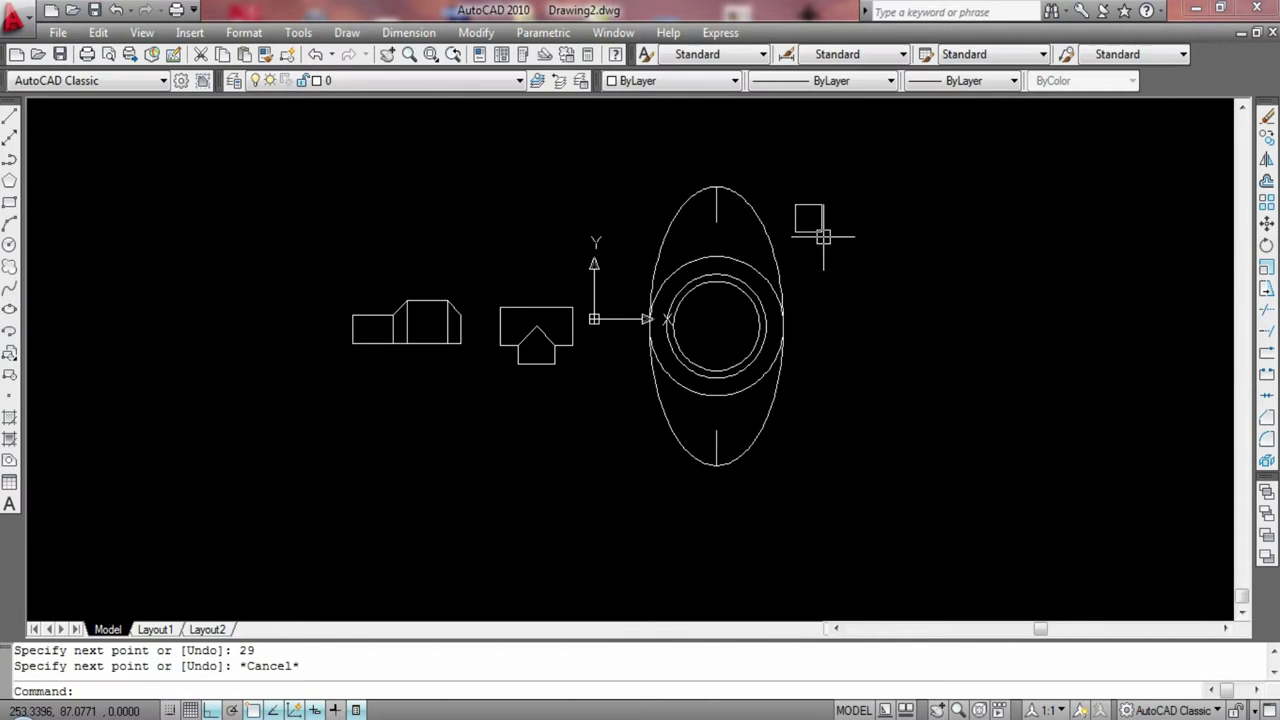
{"action": "left_click", "coordinate": [716, 449]}
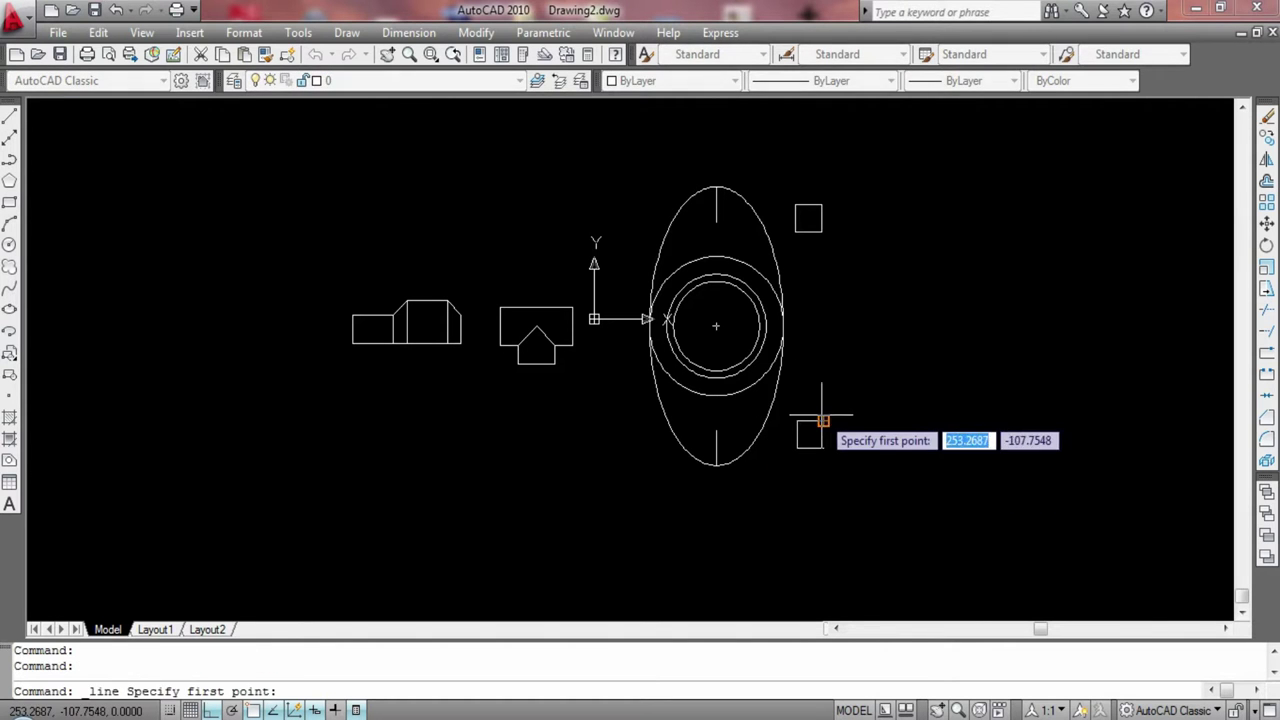
Move the upper square into the ellipse top and the lower square into its bottom
{"action": "type", "text": "m"}
{"action": "key", "text": "Return"}
{"action": "left_click_drag", "start_coordinate": [788, 196], "coordinate": [834, 266]}
{"action": "key", "text": "Return"}
{"action": "left_click", "coordinate": [808, 217]}
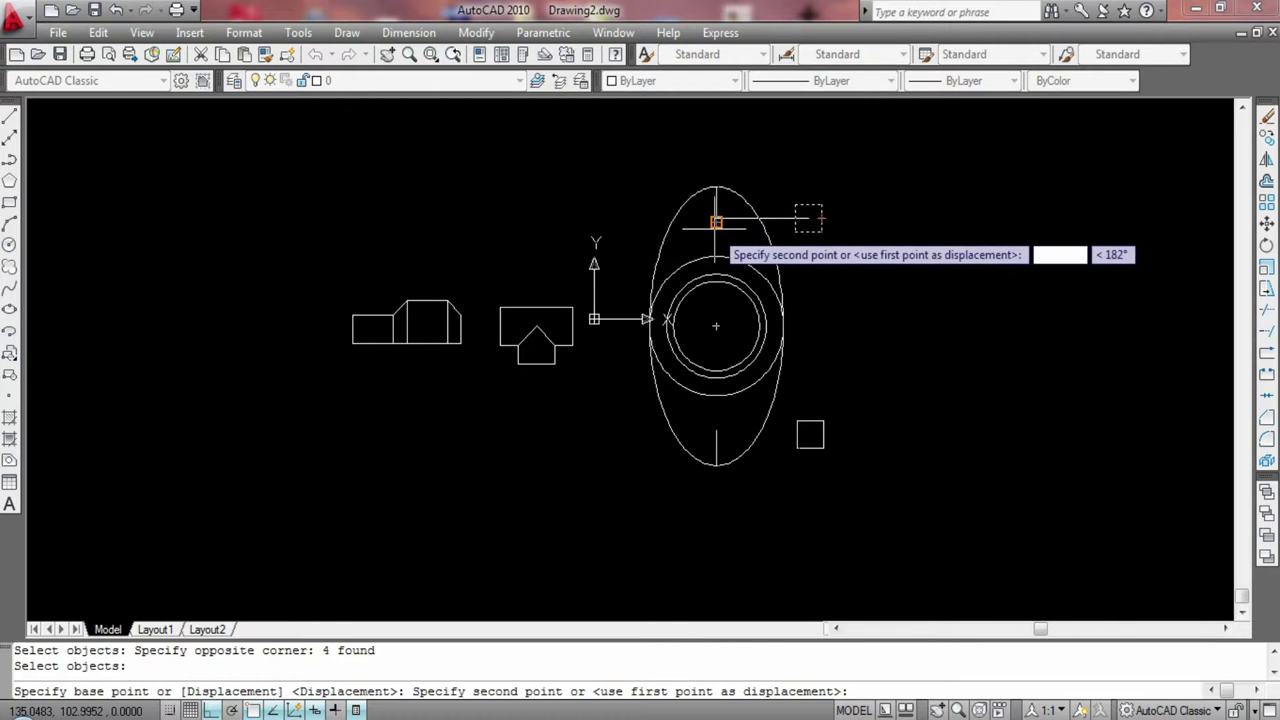
{"action": "left_click", "coordinate": [716, 219]}
{"action": "type", "text": "m"}
{"action": "key", "text": "Return"}
{"action": "left_click_drag", "start_coordinate": [783, 412], "coordinate": [826, 446]}
{"action": "key", "text": "Return"}
{"action": "left_click", "coordinate": [720, 433]}
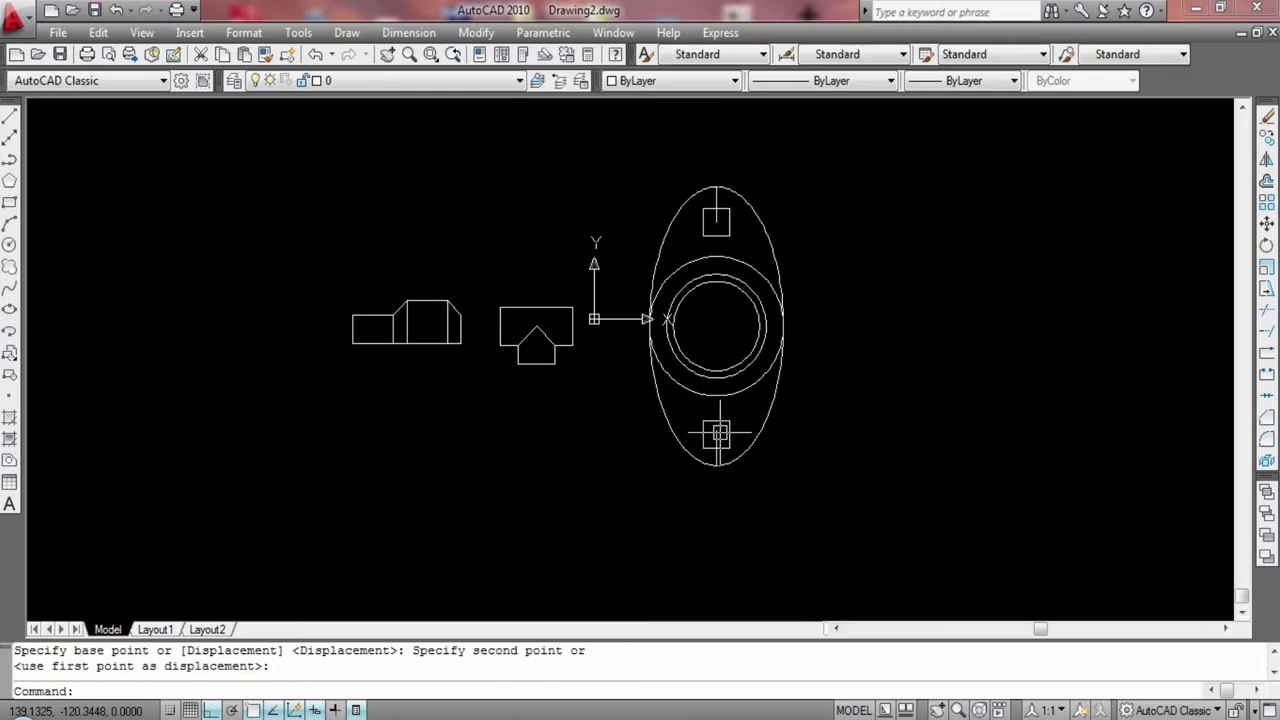
Draw a vertical centre line from ellipse top to bottom and delete the stray line
{"action": "left_click", "coordinate": [9, 117]}
{"action": "left_click", "coordinate": [716, 186]}
{"action": "left_click", "coordinate": [716, 465]}
{"action": "key", "text": "Escape"}
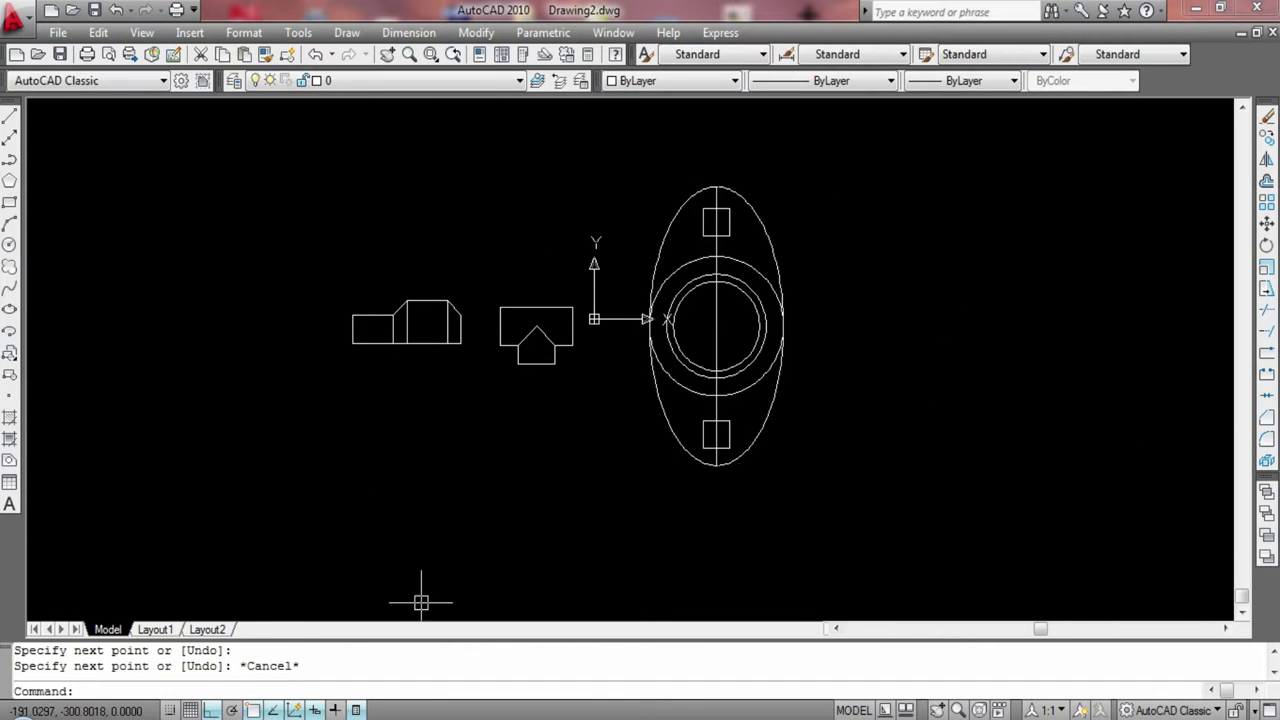
{"action": "left_click", "coordinate": [714, 325]}
{"action": "key", "text": "Delete"}
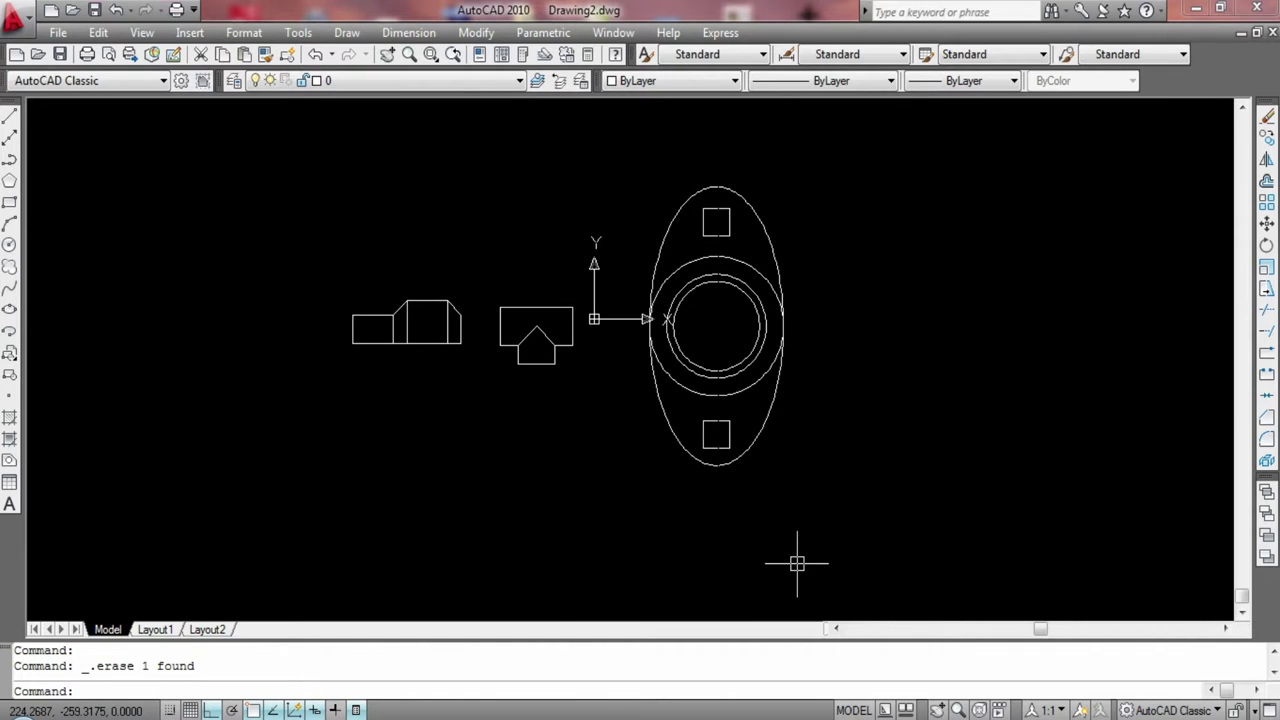
Add a 45 linear dimension above the block
{"action": "left_click", "coordinate": [409, 32]}
{"action": "left_click", "coordinate": [420, 70]}
{"action": "scroll", "coordinate": [309, 301], "scroll_direction": "up", "scroll_amount": 2}
{"action": "left_click", "coordinate": [214, 255]}
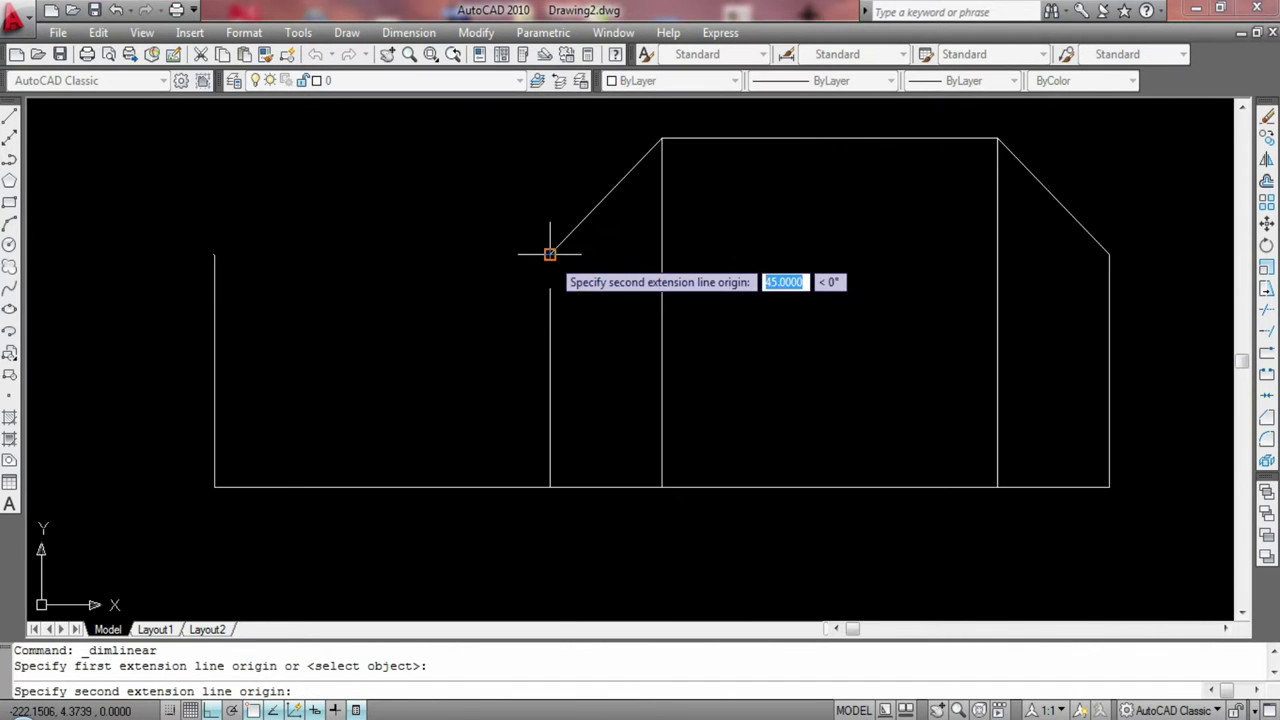
{"action": "left_click", "coordinate": [550, 255]}
{"action": "left_click", "coordinate": [389, 205]}
{"action": "scroll", "coordinate": [423, 300], "scroll_direction": "up", "scroll_amount": 3}
{"action": "scroll", "coordinate": [365, 272], "scroll_direction": "up", "scroll_amount": 2}
{"action": "left_click", "coordinate": [365, 272]}
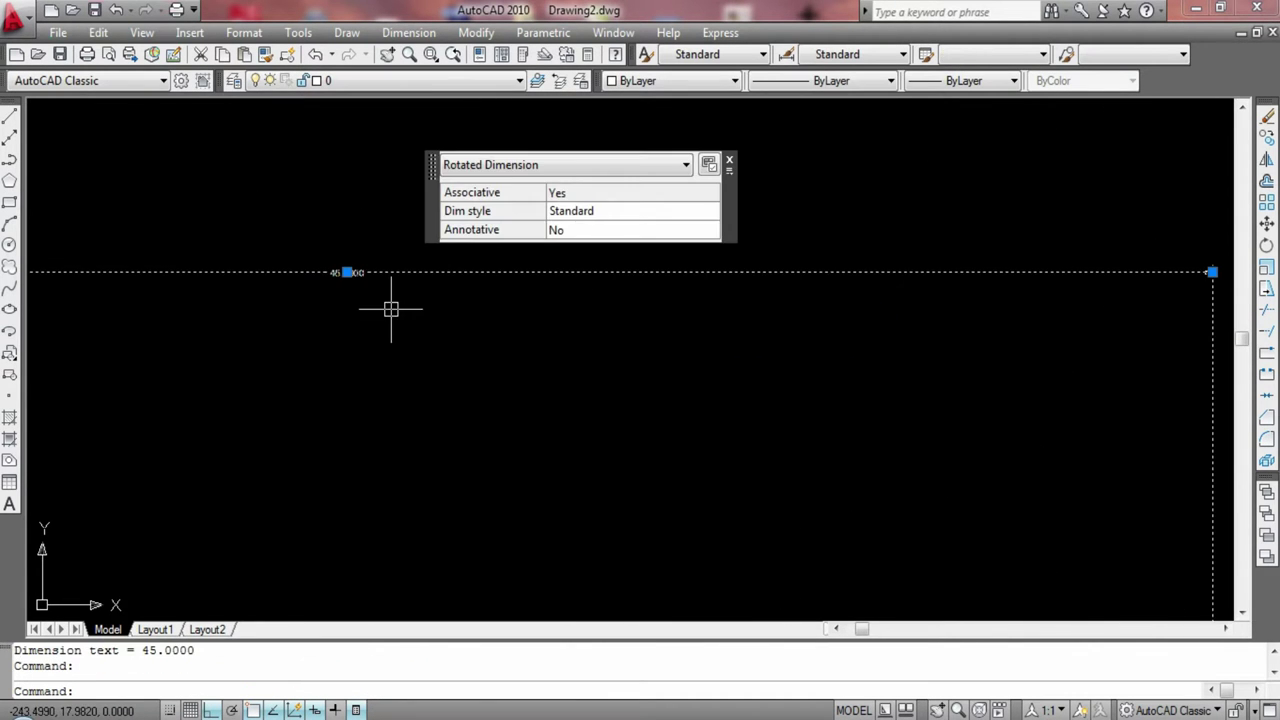
Increase the text height in the Standard dimension style's Text settings
{"action": "left_click", "coordinate": [408, 32]}
{"action": "left_click", "coordinate": [447, 541]}
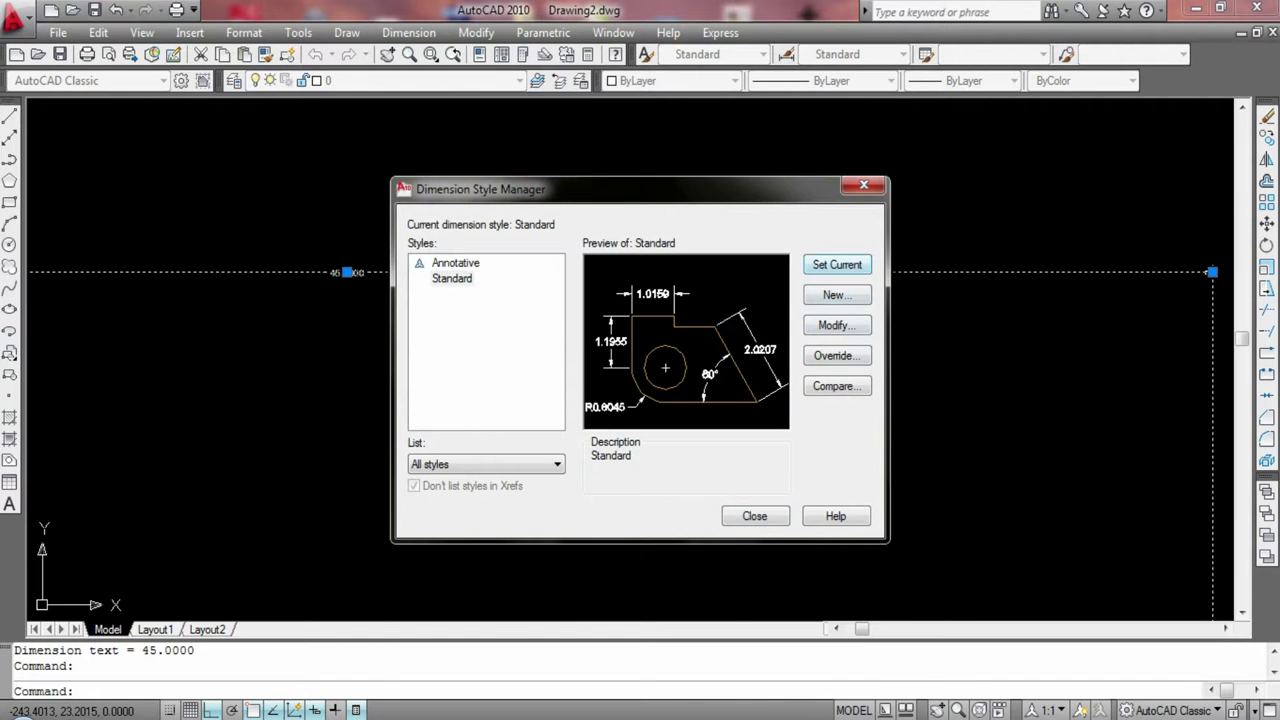
{"action": "left_click", "coordinate": [831, 323]}
{"action": "left_click", "coordinate": [569, 211]}
{"action": "left_click", "coordinate": [663, 347]}
{"action": "left_click", "coordinate": [663, 347]}
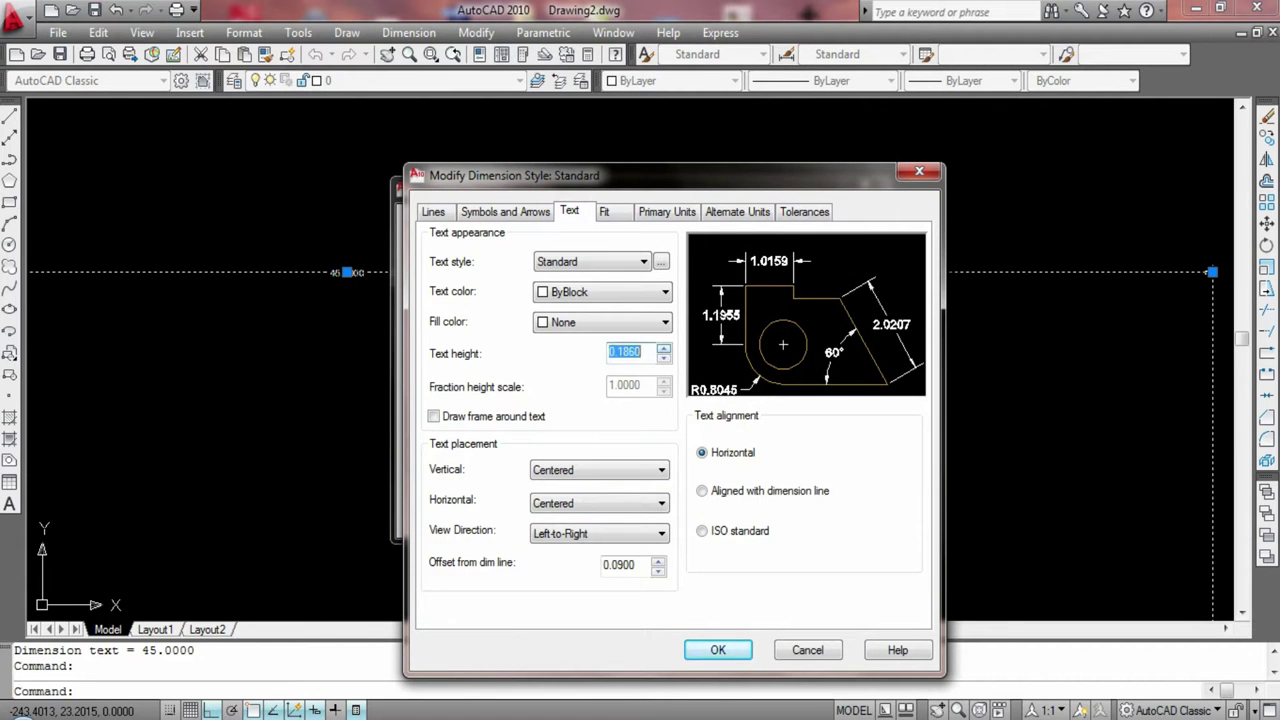
{"action": "left_click", "coordinate": [718, 650]}
{"action": "left_click", "coordinate": [757, 514]}
Set the Standard dimension style's text height to 1.2
{"action": "middle_click_drag", "start_coordinate": [590, 441], "coordinate": [419, 215]}
{"action": "scroll", "coordinate": [419, 215], "scroll_direction": "down", "scroll_amount": 1}
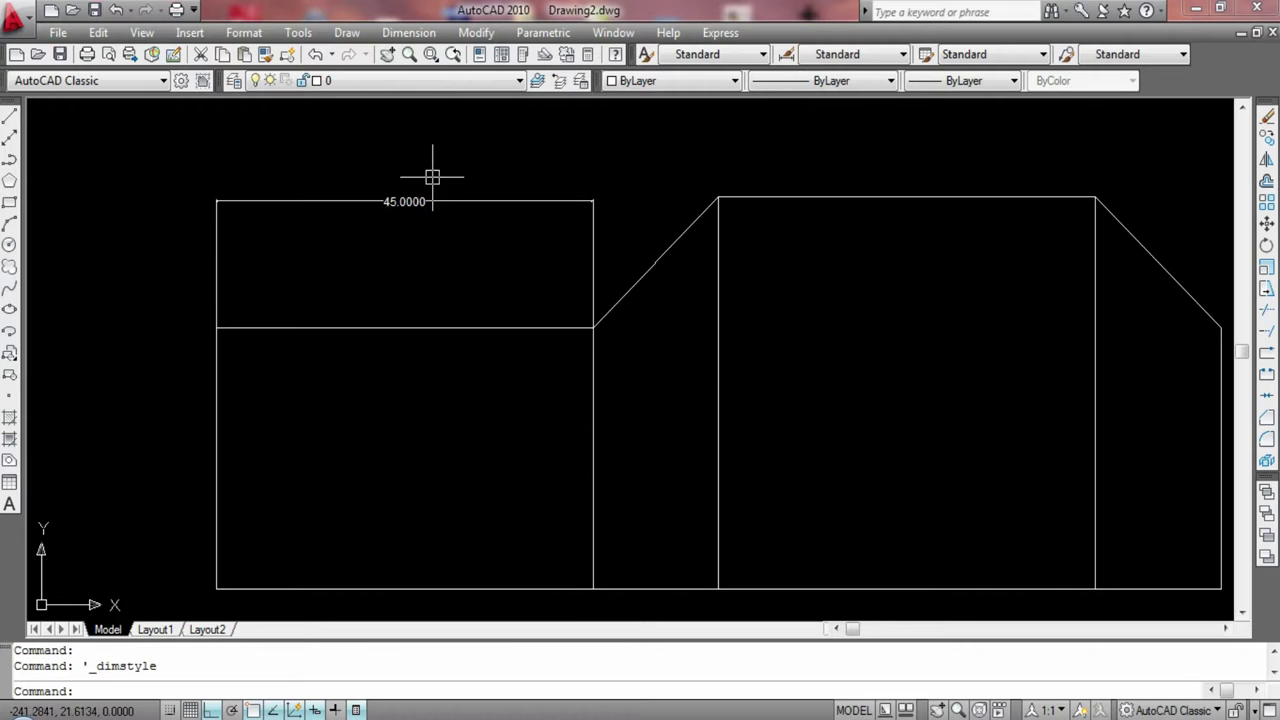
{"action": "left_click", "coordinate": [432, 201]}
{"action": "left_click", "coordinate": [408, 32]}
{"action": "left_click", "coordinate": [443, 540]}
{"action": "left_click", "coordinate": [831, 323]}
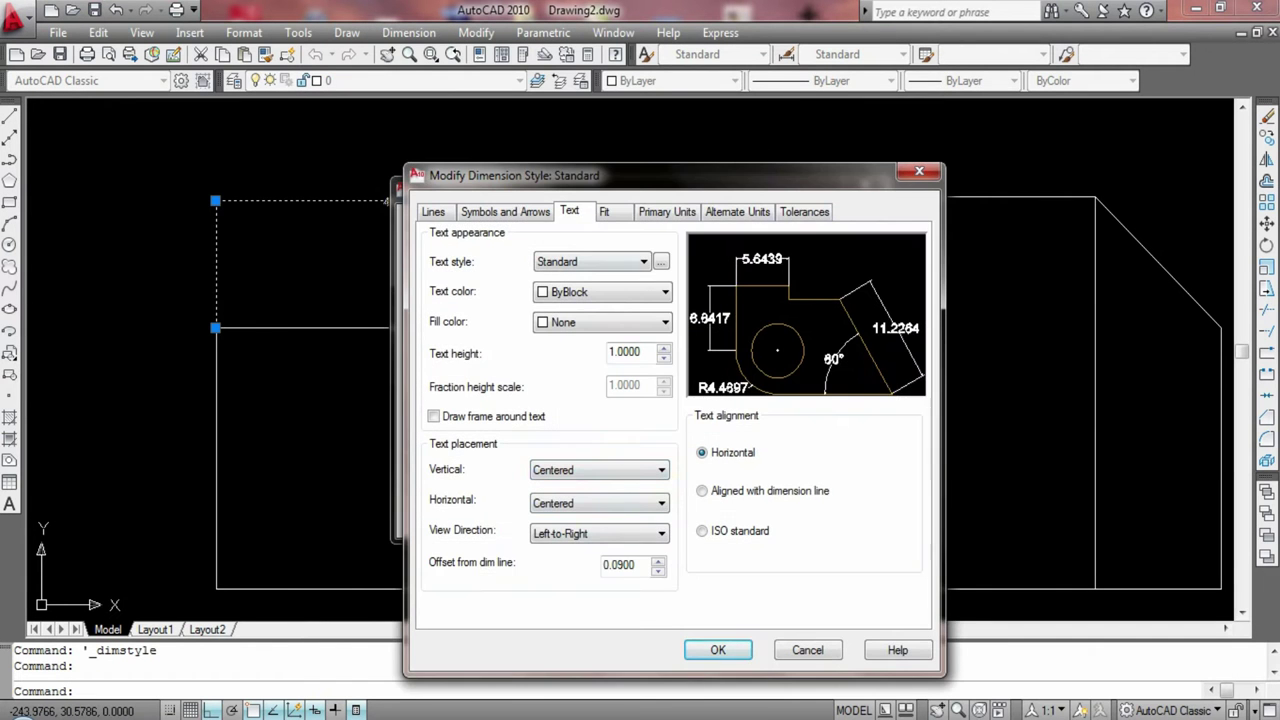
{"action": "type", "text": "1.2"}
{"action": "left_click", "coordinate": [718, 650]}
{"action": "left_click", "coordinate": [745, 512]}
Delete the 45.0000 dimension above the left profile
{"action": "scroll", "coordinate": [638, 433], "scroll_direction": "down", "scroll_amount": 2}
{"action": "middle_click_drag", "start_coordinate": [581, 390], "coordinate": [498, 320]}
{"action": "left_click_drag", "start_coordinate": [457, 306], "coordinate": [391, 151]}
{"action": "key", "text": "Delete"}
{"action": "left_click", "coordinate": [408, 32]}
{"action": "left_click", "coordinate": [400, 72]}
Dimension the first 45 and 15 spans along the left profile's base
{"action": "left_click", "coordinate": [290, 462]}
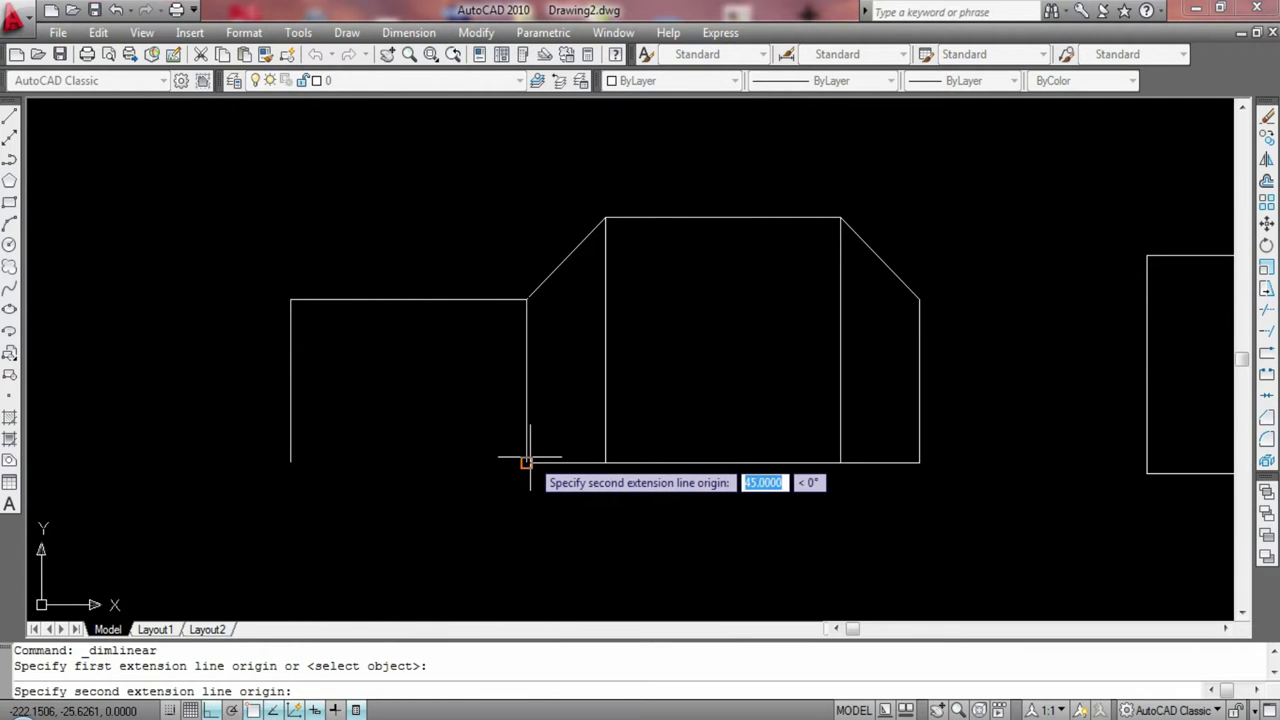
{"action": "left_click", "coordinate": [529, 460]}
{"action": "left_click", "coordinate": [430, 512]}
{"action": "middle_click_drag", "start_coordinate": [480, 498], "coordinate": [377, 394]}
{"action": "scroll", "coordinate": [377, 394], "scroll_direction": "up", "scroll_amount": 1}
{"action": "left_click", "coordinate": [408, 32]}
{"action": "left_click", "coordinate": [400, 72]}
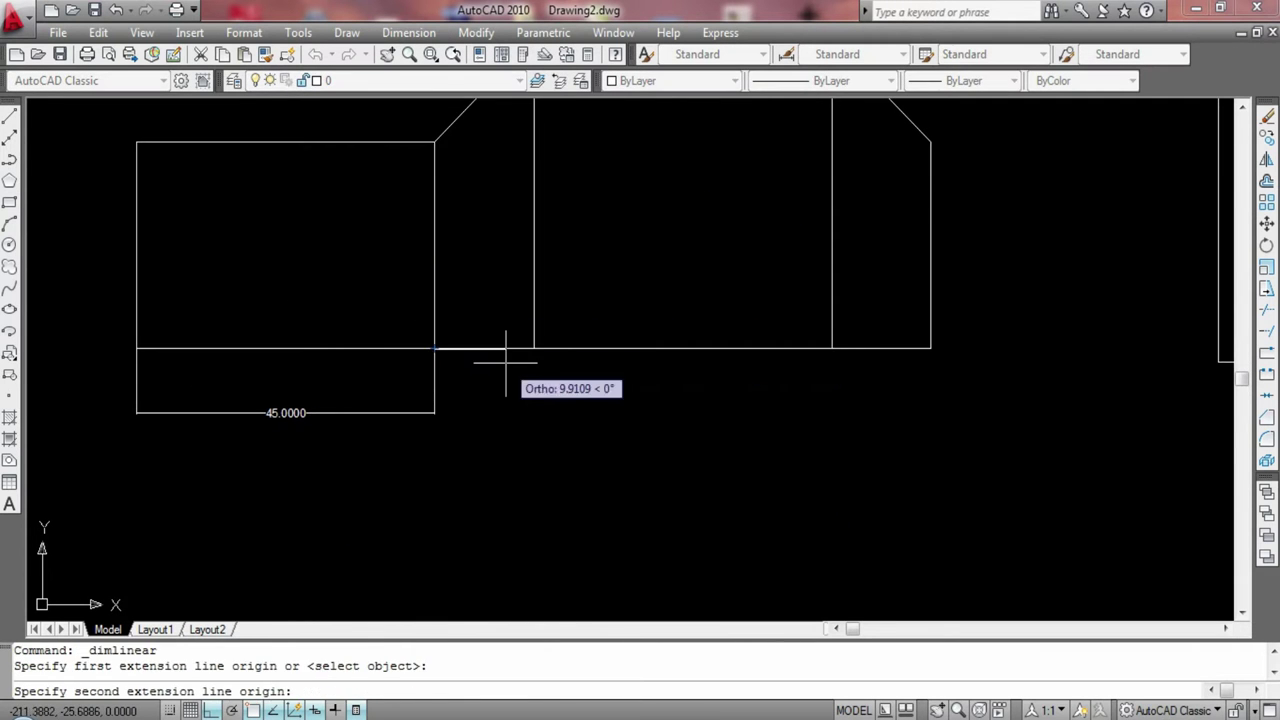
{"action": "left_click", "coordinate": [534, 348]}
{"action": "left_click", "coordinate": [505, 412]}
{"action": "scroll", "coordinate": [508, 471], "scroll_direction": "down", "scroll_amount": 1}
Add the next 45 and 15 linear dimensions along the base
{"action": "left_click", "coordinate": [408, 32]}
{"action": "left_click", "coordinate": [400, 72]}
{"action": "left_click", "coordinate": [530, 363]}
{"action": "left_click", "coordinate": [795, 363]}
{"action": "left_click", "coordinate": [545, 421]}
{"action": "left_click", "coordinate": [408, 32]}
{"action": "left_click", "coordinate": [400, 72]}
{"action": "left_click", "coordinate": [795, 363]}
{"action": "left_click", "coordinate": [884, 363]}
{"action": "left_click", "coordinate": [791, 420]}
{"action": "scroll", "coordinate": [765, 351], "scroll_direction": "down", "scroll_amount": 1}
Add vertical 15 and 30 dimensions on the profile's right side
{"action": "left_click", "coordinate": [408, 32]}
{"action": "left_click", "coordinate": [400, 72]}
{"action": "left_click", "coordinate": [614, 249]}
{"action": "left_click", "coordinate": [670, 305]}
{"action": "left_click", "coordinate": [706, 277]}
{"action": "left_click", "coordinate": [408, 32]}
{"action": "left_click", "coordinate": [400, 72]}
{"action": "left_click", "coordinate": [670, 305]}
{"action": "left_click", "coordinate": [670, 421]}
{"action": "left_click", "coordinate": [708, 440]}
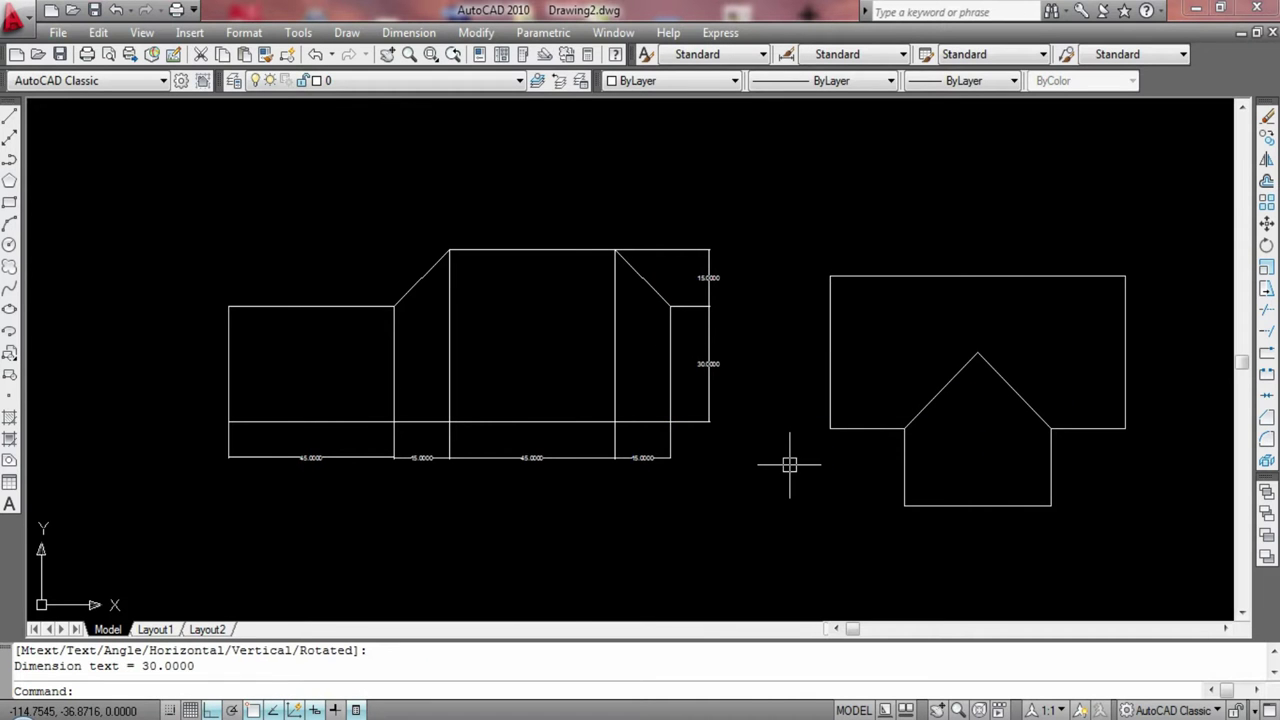
{"action": "left_click", "coordinate": [408, 32]}
{"action": "left_click", "coordinate": [400, 72]}
Place an 80 dimension across the top, then undo a stray 0 dimension
{"action": "left_click", "coordinate": [830, 276]}
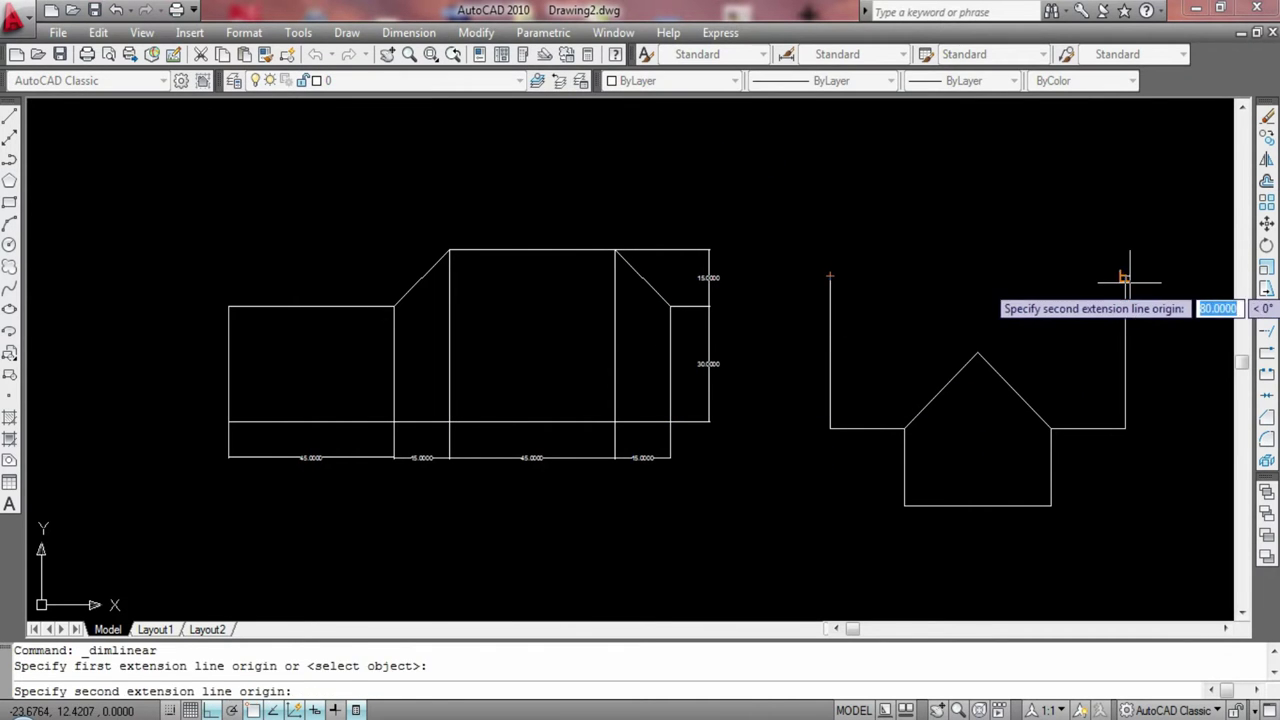
{"action": "left_click", "coordinate": [1125, 276]}
{"action": "left_click", "coordinate": [1125, 207]}
{"action": "left_click", "coordinate": [408, 32]}
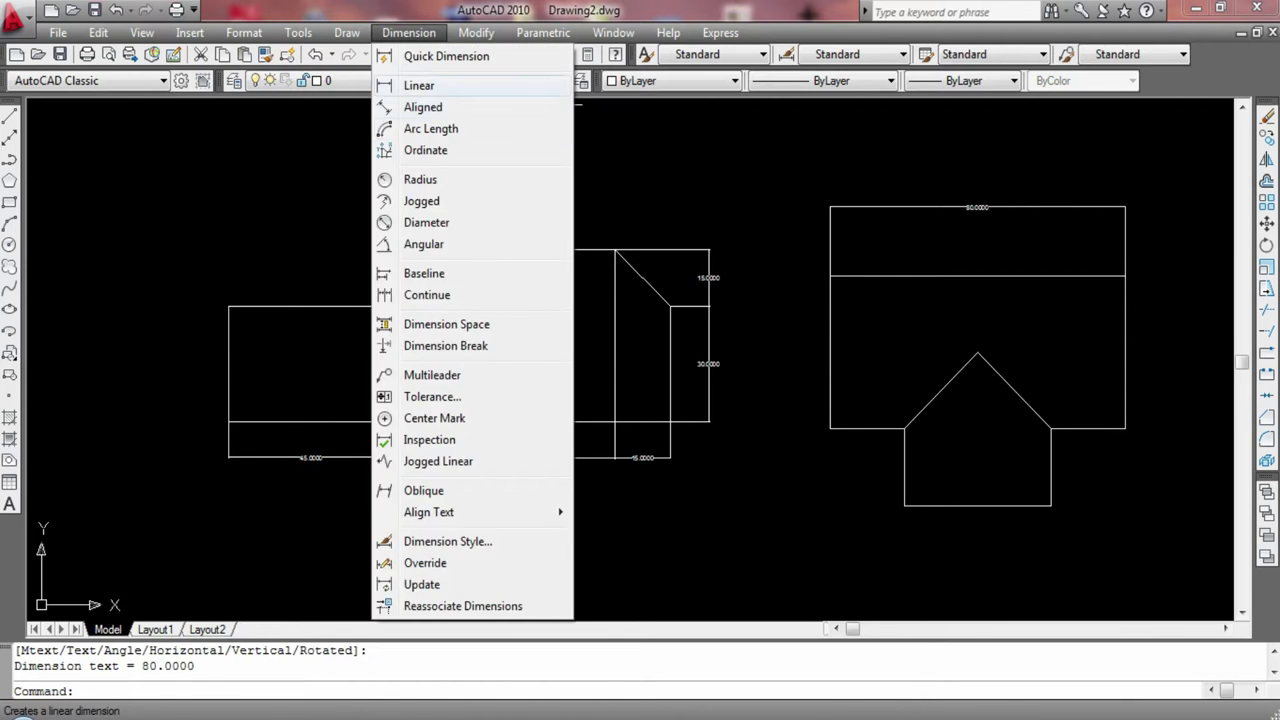
{"action": "left_click", "coordinate": [405, 82]}
{"action": "left_click", "coordinate": [822, 275]}
{"action": "left_click", "coordinate": [830, 428]}
{"action": "left_click", "coordinate": [803, 431]}
{"action": "left_click", "coordinate": [803, 431]}
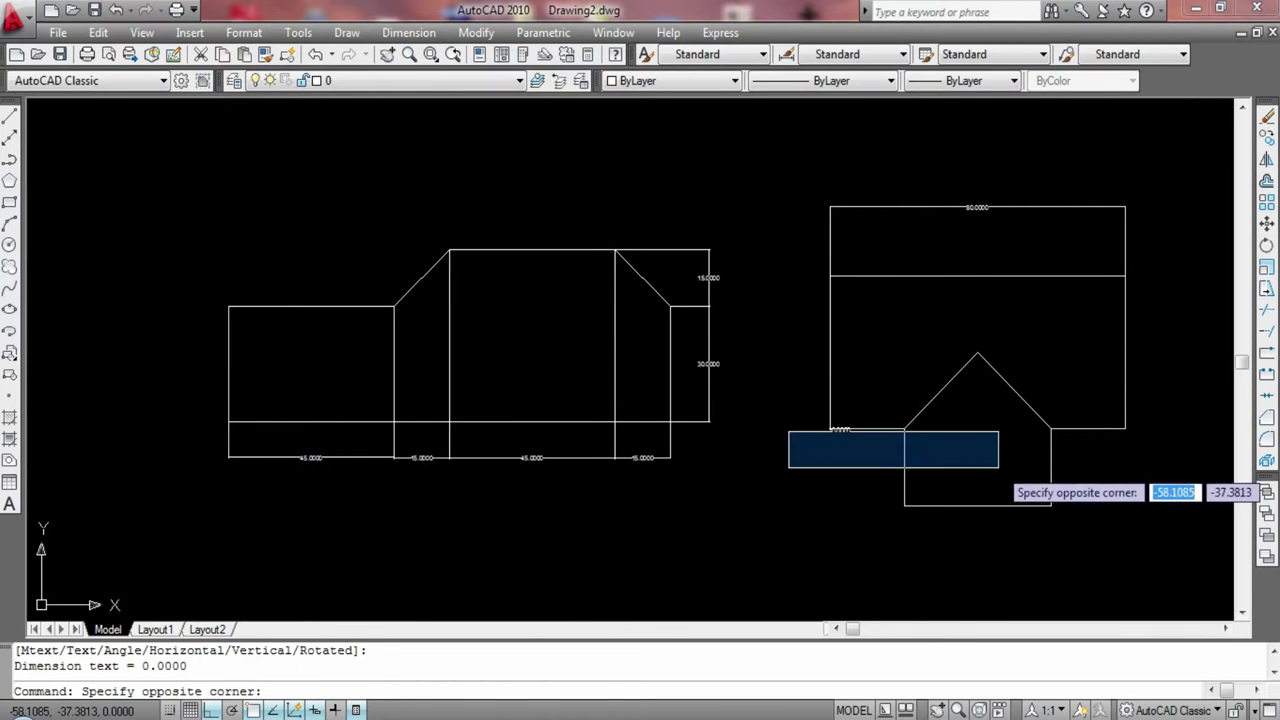
{"action": "key", "text": "Escape"}
{"action": "left_click", "coordinate": [840, 429]}
{"action": "key", "text": "ctrl+z"}
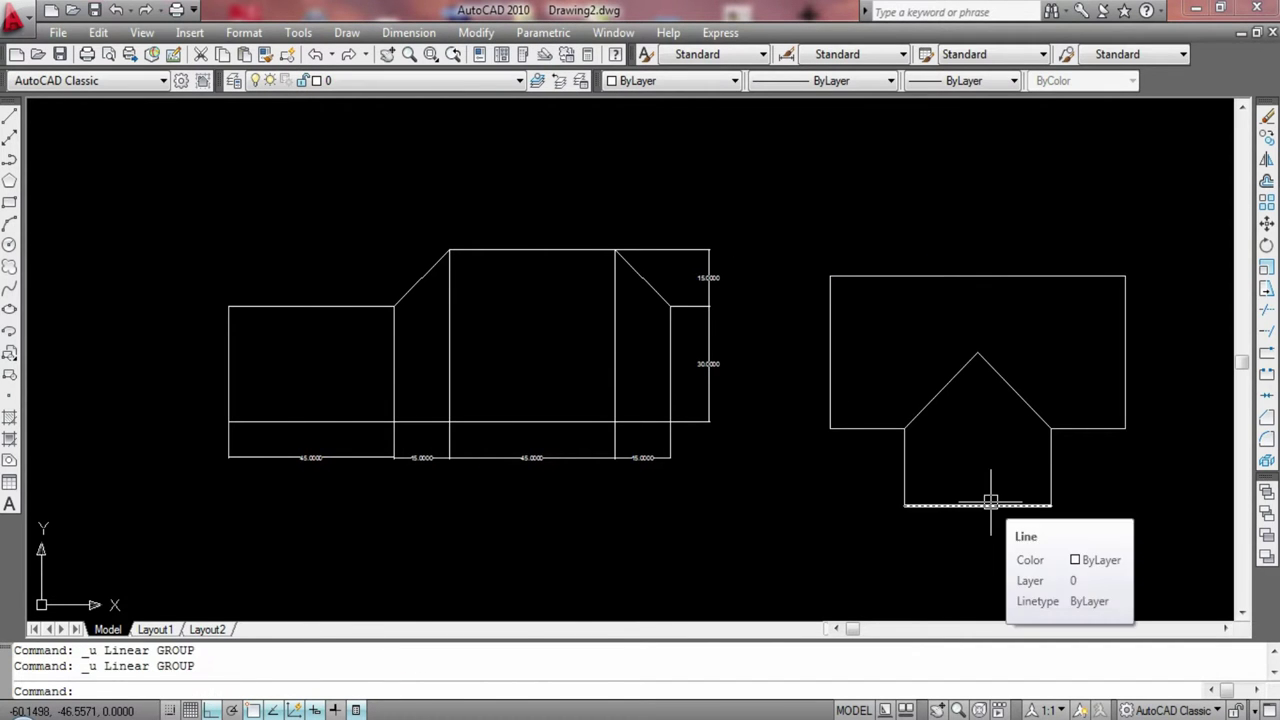
Re-place the 80 dimension above the shape and add 40 on its left side
{"action": "left_click", "coordinate": [408, 32]}
{"action": "left_click", "coordinate": [405, 82]}
{"action": "left_click", "coordinate": [830, 275]}
{"action": "left_click", "coordinate": [1125, 275]}
{"action": "left_click", "coordinate": [1122, 206]}
{"action": "left_click", "coordinate": [408, 32]}
{"action": "left_click", "coordinate": [466, 82]}
{"action": "left_click", "coordinate": [830, 428]}
{"action": "left_click", "coordinate": [830, 275]}
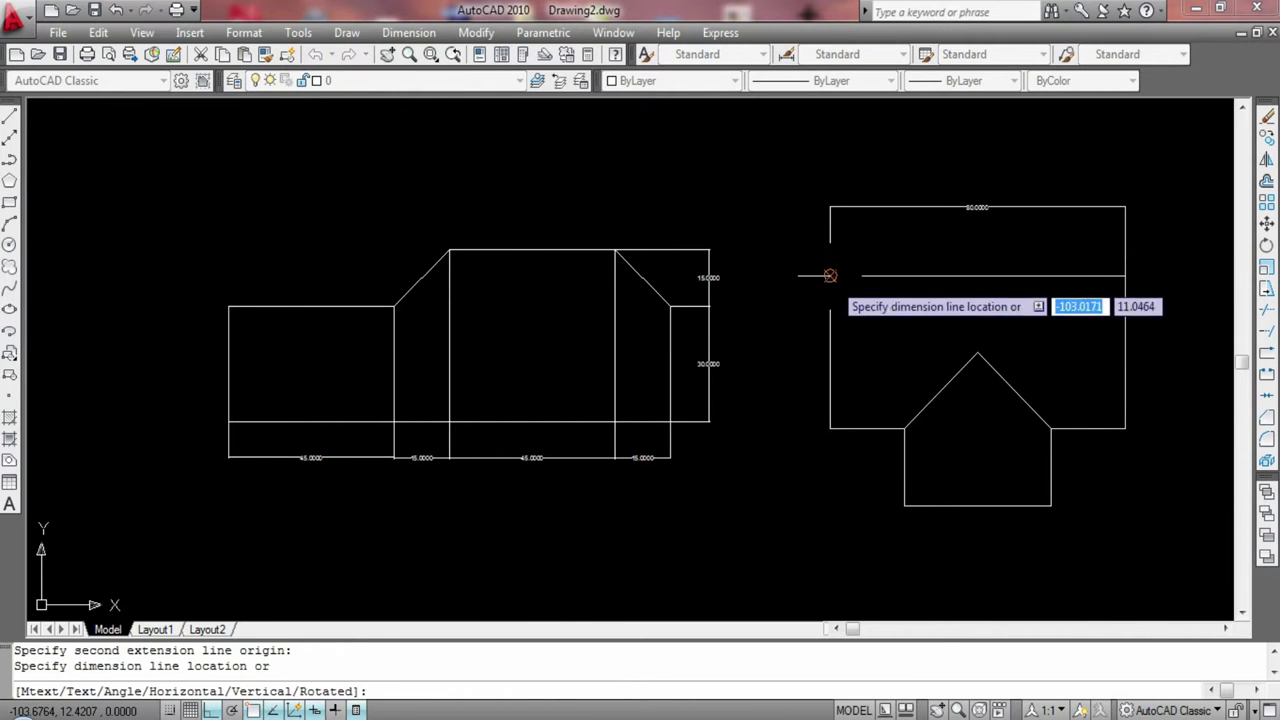
{"action": "left_click", "coordinate": [800, 280]}
Add 40 dimensions under the base and on the shape's right side
{"action": "left_click", "coordinate": [408, 32]}
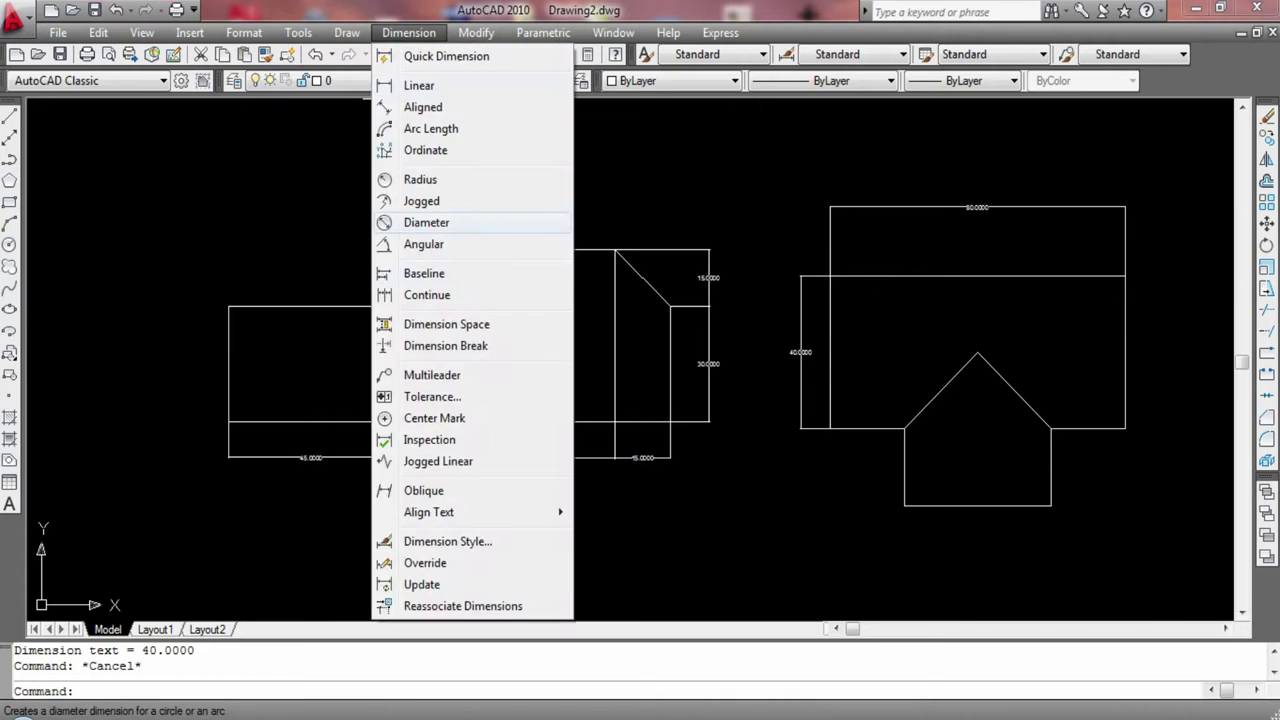
{"action": "left_click", "coordinate": [405, 83]}
{"action": "left_click", "coordinate": [904, 505]}
{"action": "left_click", "coordinate": [1051, 506]}
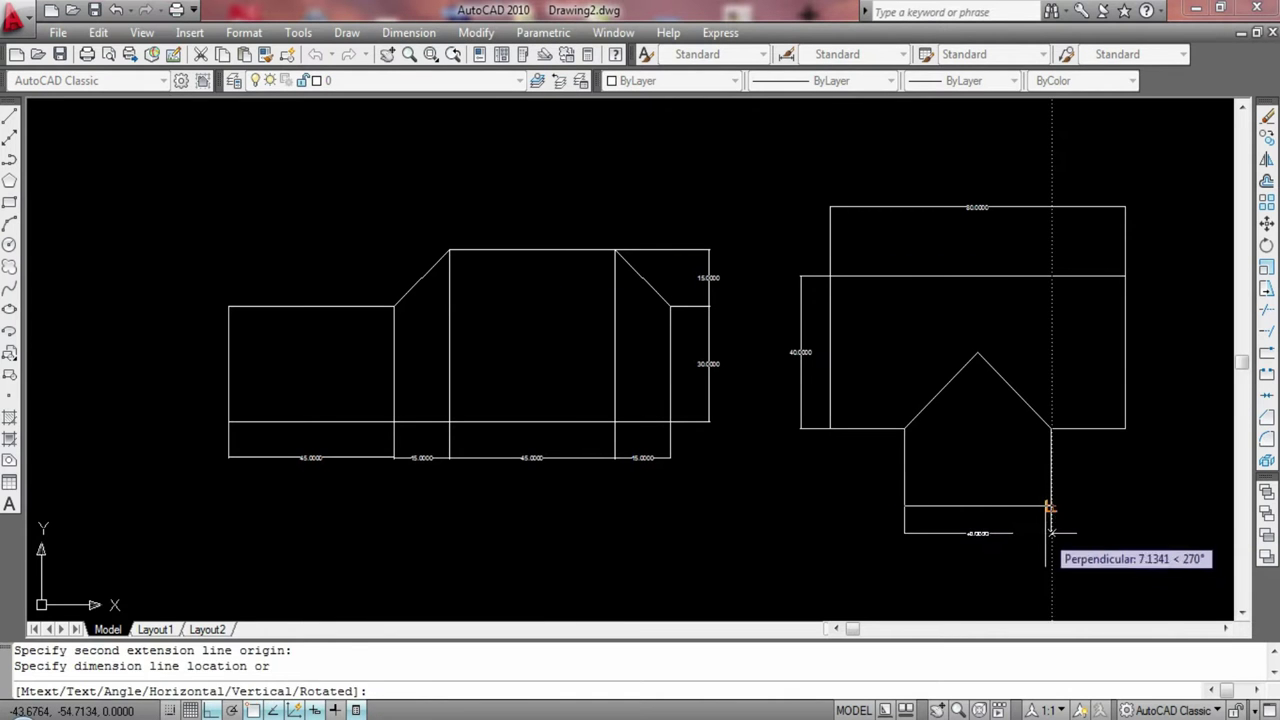
{"action": "left_click", "coordinate": [1051, 533]}
{"action": "key", "text": "Escape"}
{"action": "left_click", "coordinate": [408, 32]}
{"action": "left_click", "coordinate": [405, 83]}
{"action": "left_click", "coordinate": [1125, 275]}
{"action": "left_click", "coordinate": [1125, 428]}
{"action": "left_click", "coordinate": [1158, 390]}
{"action": "key", "text": "Escape"}
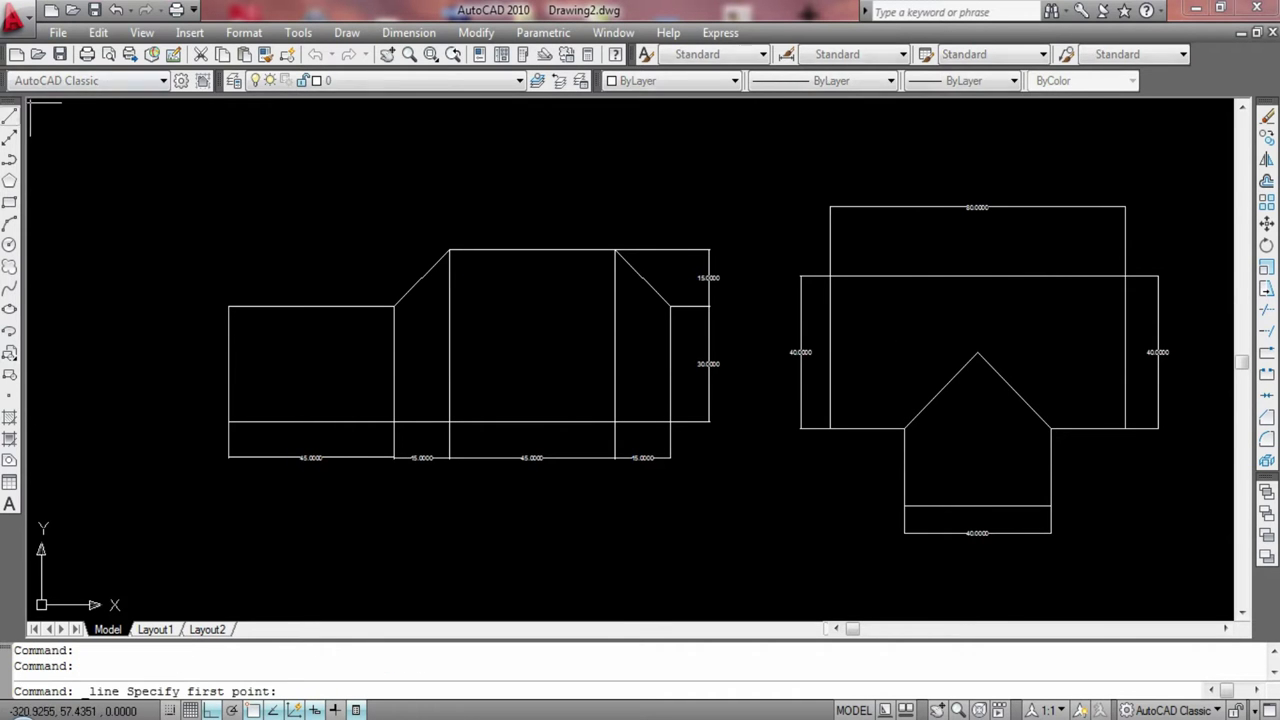
Draw a horizontal line across the right shape from side to side
{"action": "left_click", "coordinate": [830, 352]}
{"action": "left_click", "coordinate": [1125, 352]}
{"action": "key", "text": "Escape"}
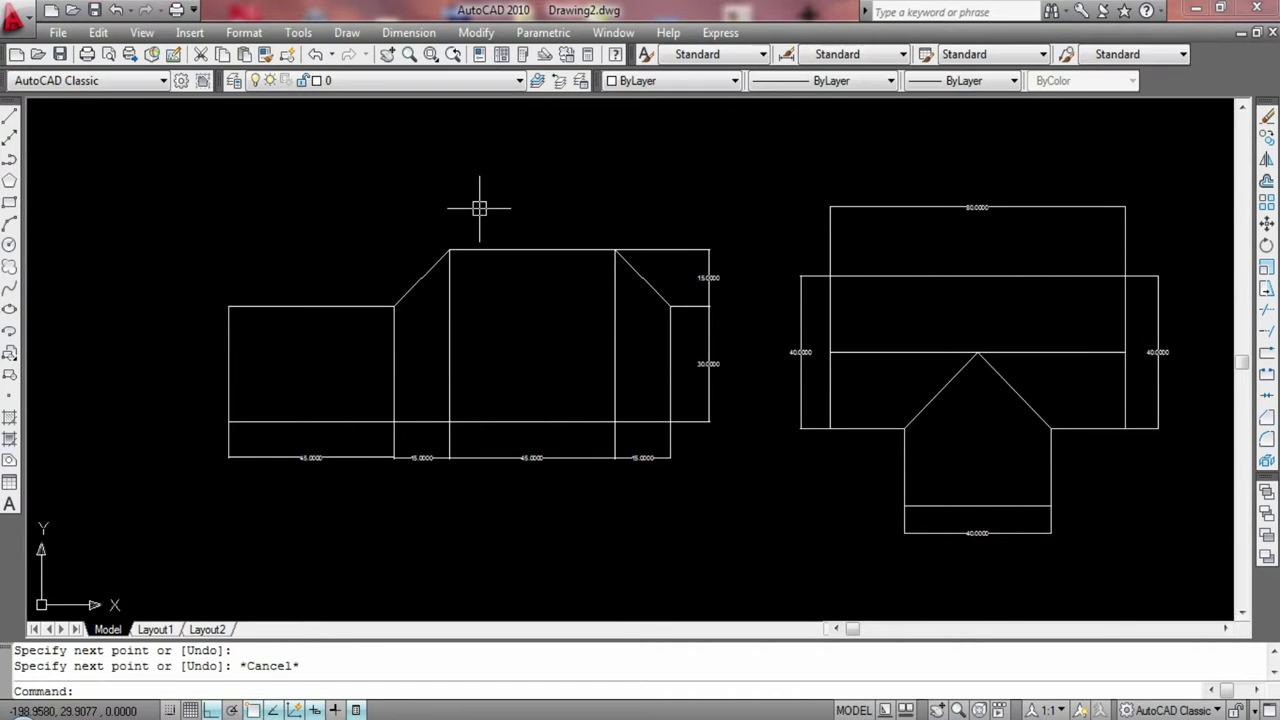
Dimension the ellipse's outer width as 148, placed below the flange part
{"action": "scroll", "coordinate": [677, 423], "scroll_direction": "down", "scroll_amount": 3}
{"action": "scroll", "coordinate": [686, 509], "scroll_direction": "down", "scroll_amount": 1}
{"action": "middle_click_drag", "start_coordinate": [686, 509], "coordinate": [450, 290]}
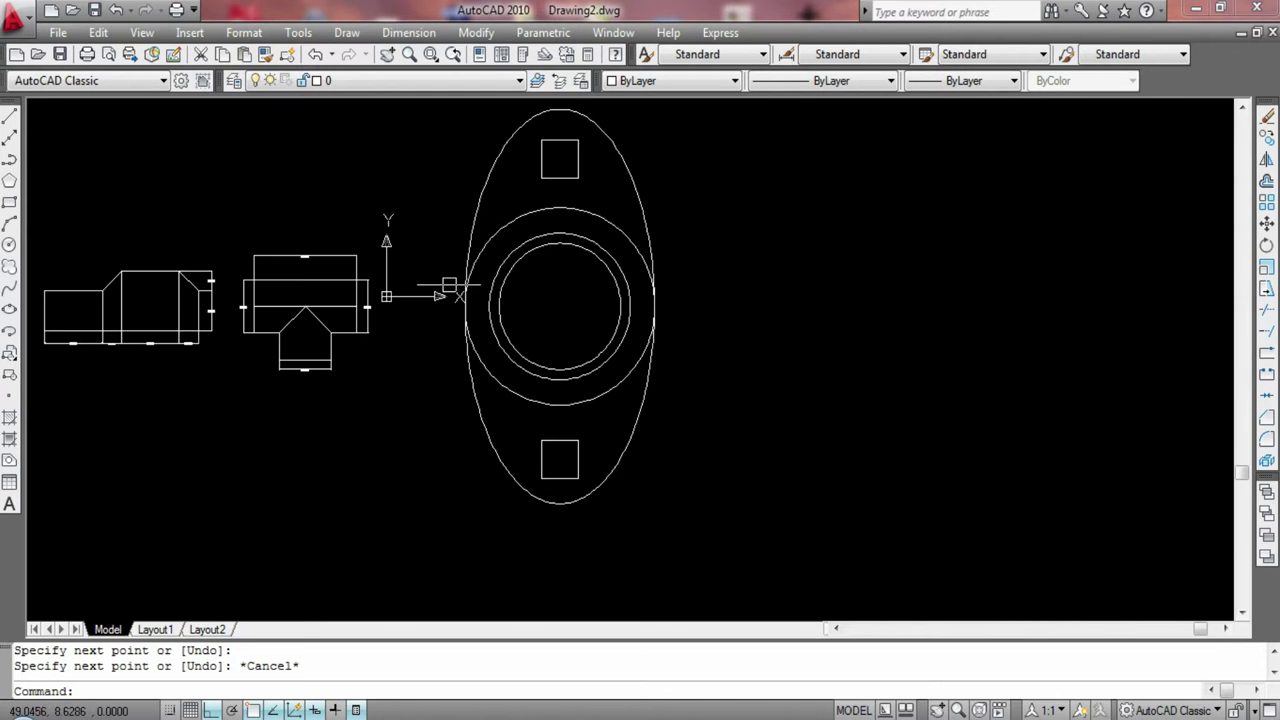
{"action": "left_click", "coordinate": [408, 32]}
{"action": "left_click", "coordinate": [410, 86]}
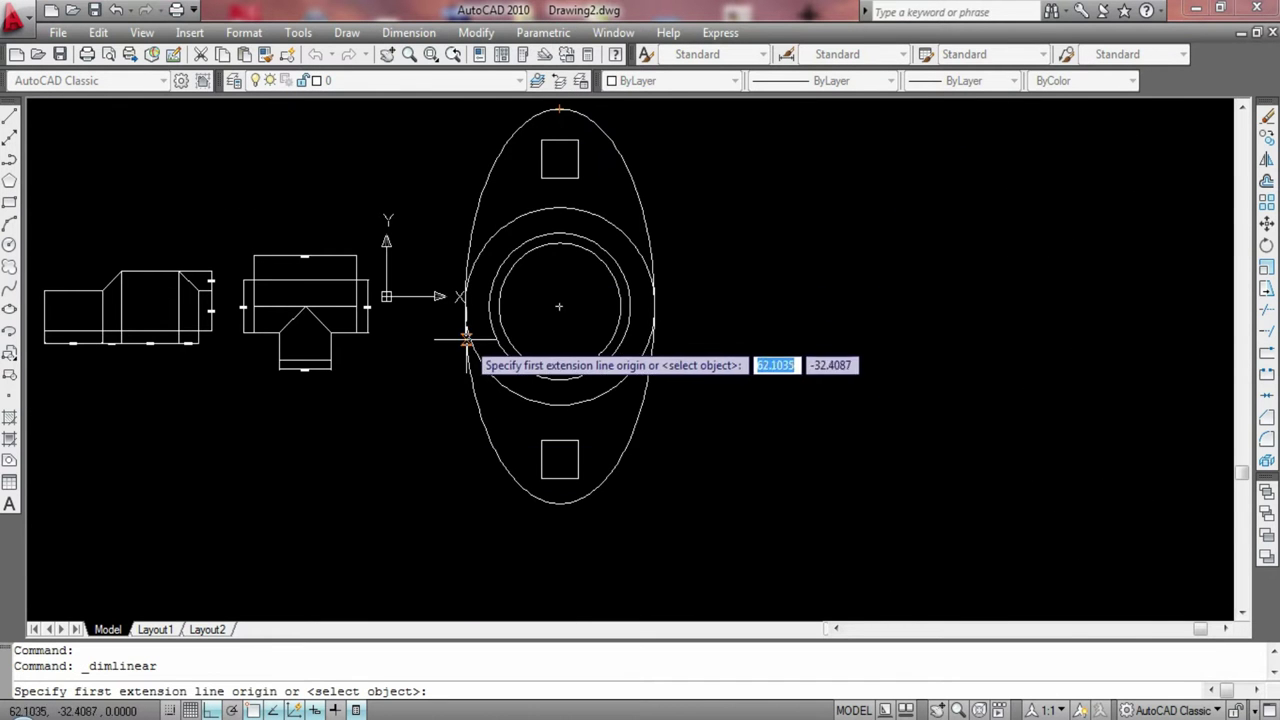
{"action": "left_click", "coordinate": [461, 305]}
{"action": "left_click", "coordinate": [655, 296]}
{"action": "left_click", "coordinate": [540, 533]}
{"action": "scroll", "coordinate": [543, 555], "scroll_direction": "up", "scroll_amount": 5}
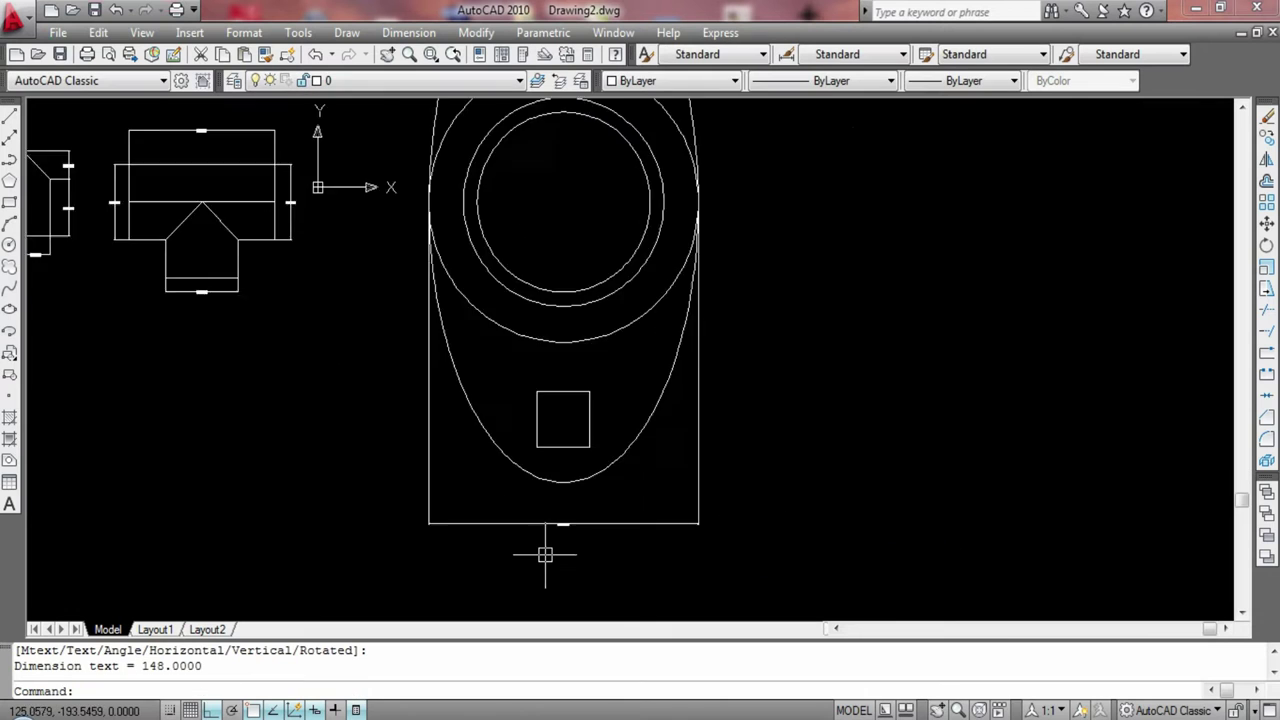
{"action": "scroll", "coordinate": [543, 555], "scroll_direction": "down", "scroll_amount": 5}
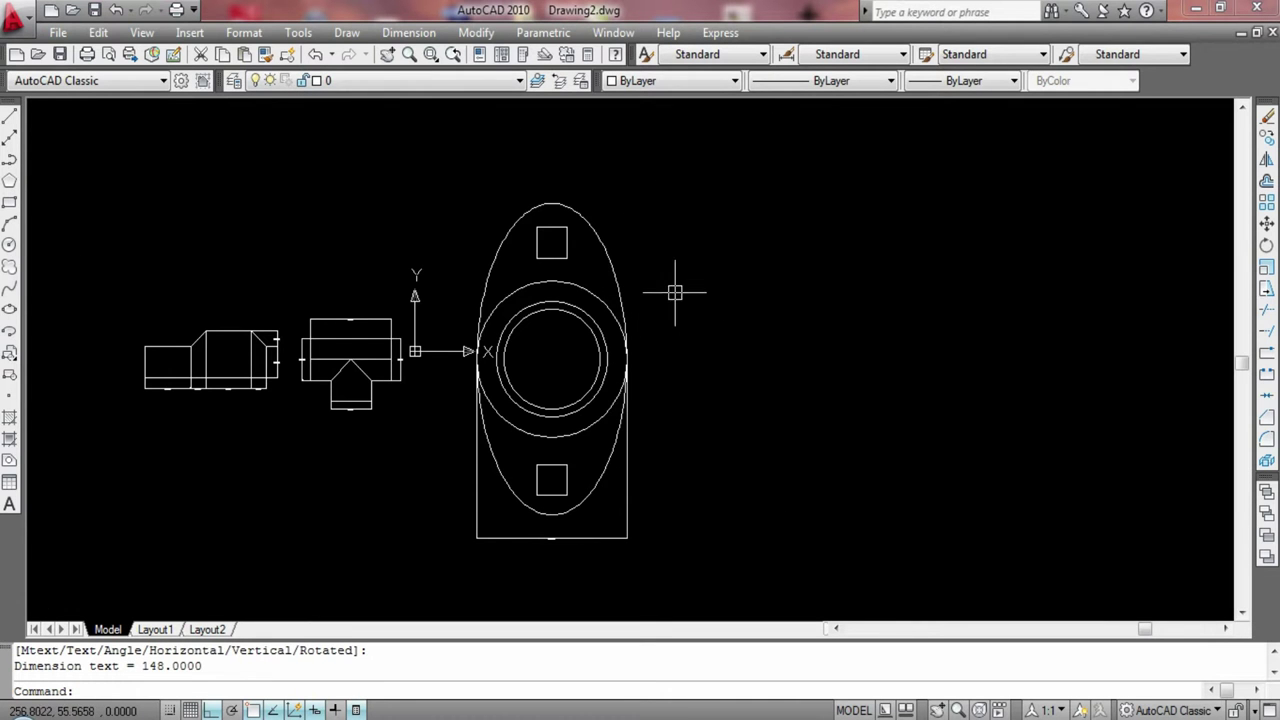
Try a line from the bottom midpoint and a circle dimension, cancelling both
{"action": "left_click", "coordinate": [9, 115]}
{"action": "scroll", "coordinate": [438, 518], "scroll_direction": "up", "scroll_amount": 3}
{"action": "double_click", "coordinate": [662, 562]}
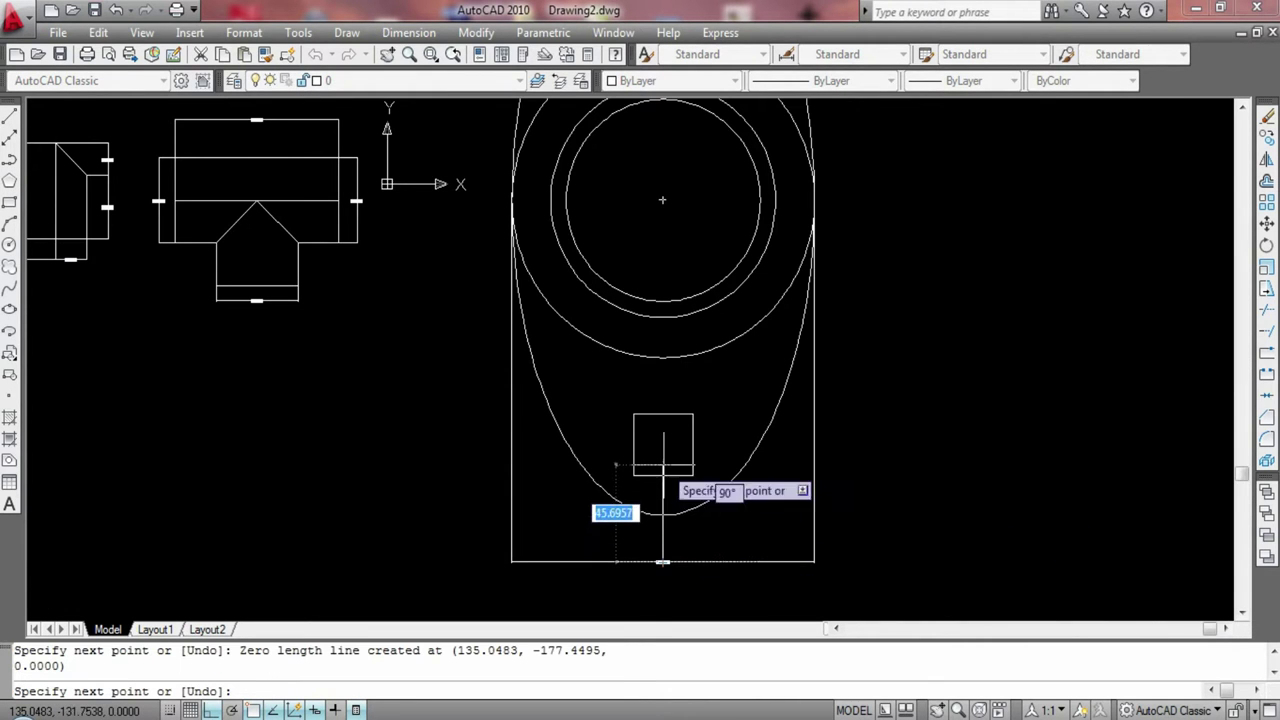
{"action": "key", "text": "Escape"}
{"action": "key", "text": "Escape"}
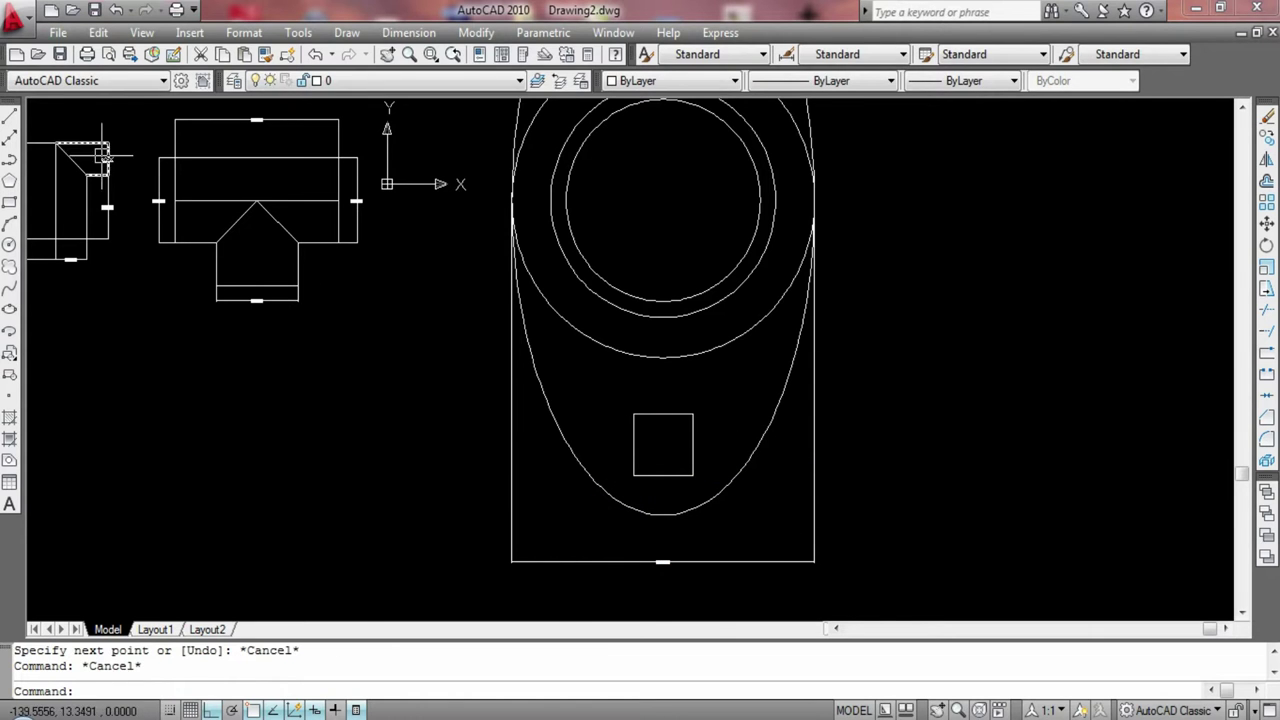
{"action": "left_click", "coordinate": [408, 32]}
{"action": "left_click", "coordinate": [410, 85]}
{"action": "left_click", "coordinate": [662, 100]}
{"action": "left_click", "coordinate": [662, 300]}
{"action": "key", "text": "Escape"}
{"action": "scroll", "coordinate": [943, 206], "scroll_direction": "up", "scroll_amount": 1}
{"action": "scroll", "coordinate": [943, 206], "scroll_direction": "down", "scroll_amount": 3}
Add a 110 vertical dimension across the circle
{"action": "scroll", "coordinate": [940, 210], "scroll_direction": "down", "scroll_amount": 2}
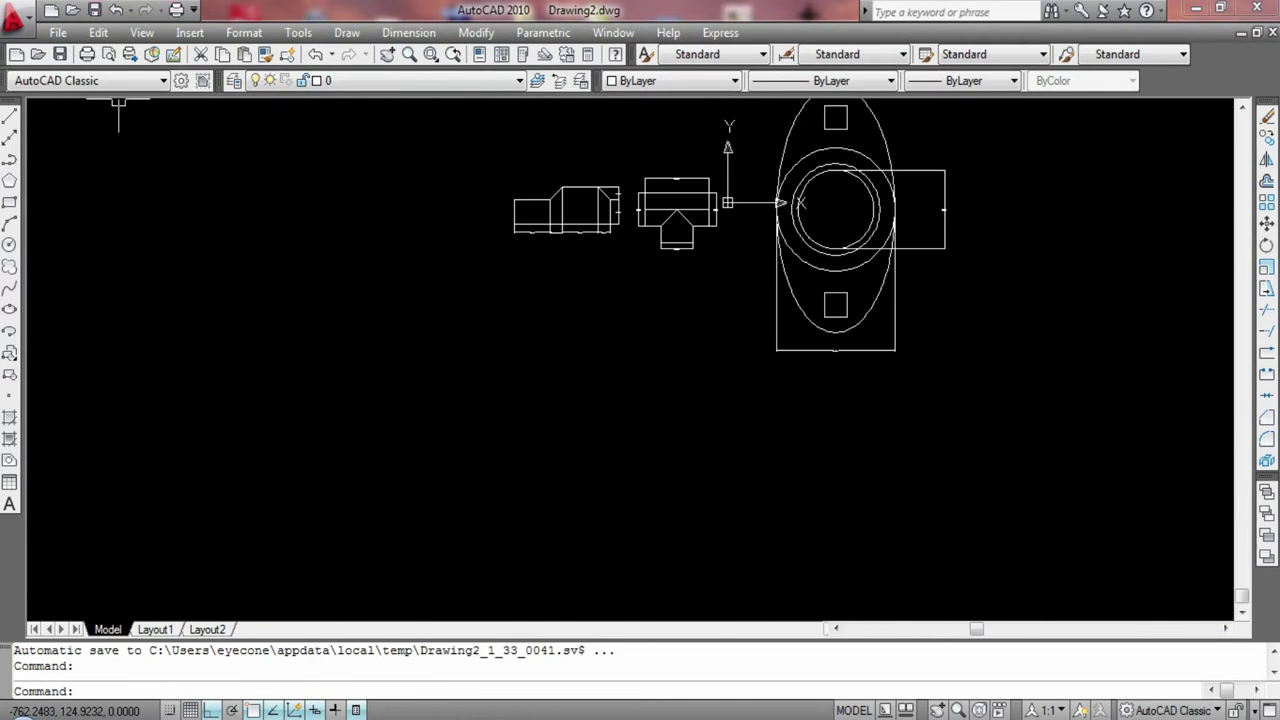
{"action": "left_click", "coordinate": [408, 32]}
{"action": "left_click", "coordinate": [419, 85]}
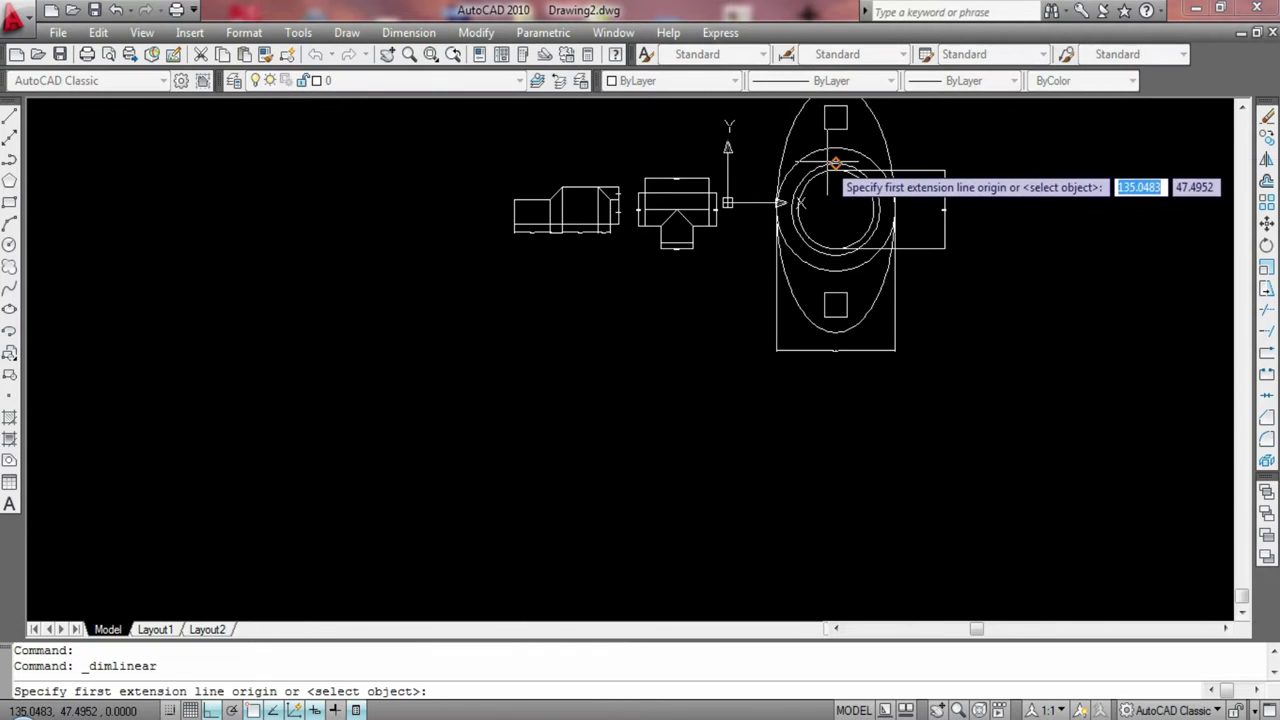
{"action": "left_click", "coordinate": [836, 165]}
{"action": "left_click", "coordinate": [836, 255]}
{"action": "left_click", "coordinate": [968, 255]}
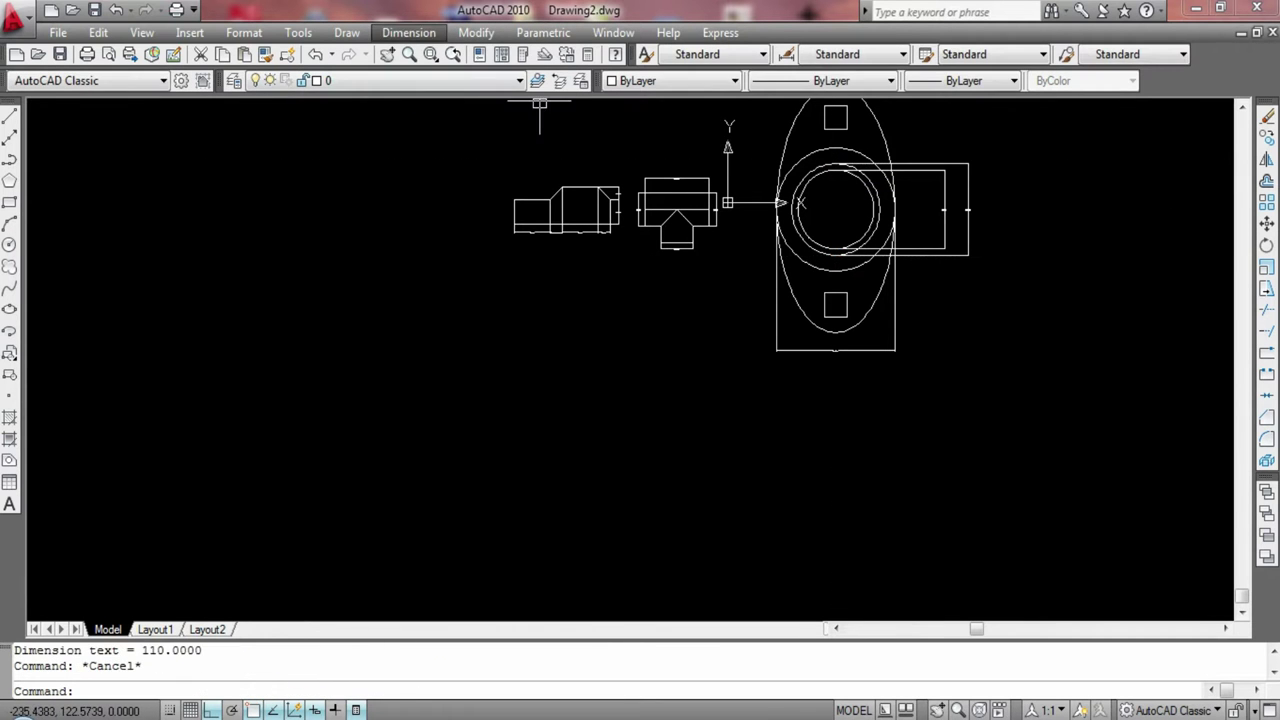
Add the 148 overall height dimension on the part's right
{"action": "left_click", "coordinate": [408, 32]}
{"action": "left_click", "coordinate": [419, 85]}
{"action": "left_click", "coordinate": [838, 230]}
{"action": "left_click", "coordinate": [836, 350]}
{"action": "left_click", "coordinate": [1018, 290]}
{"action": "scroll", "coordinate": [1018, 261], "scroll_direction": "up", "scroll_amount": 5}
{"action": "scroll", "coordinate": [663, 263], "scroll_direction": "down", "scroll_amount": 2}
{"action": "scroll", "coordinate": [929, 266], "scroll_direction": "down", "scroll_amount": 2}
{"action": "scroll", "coordinate": [929, 266], "scroll_direction": "down", "scroll_amount": 4}
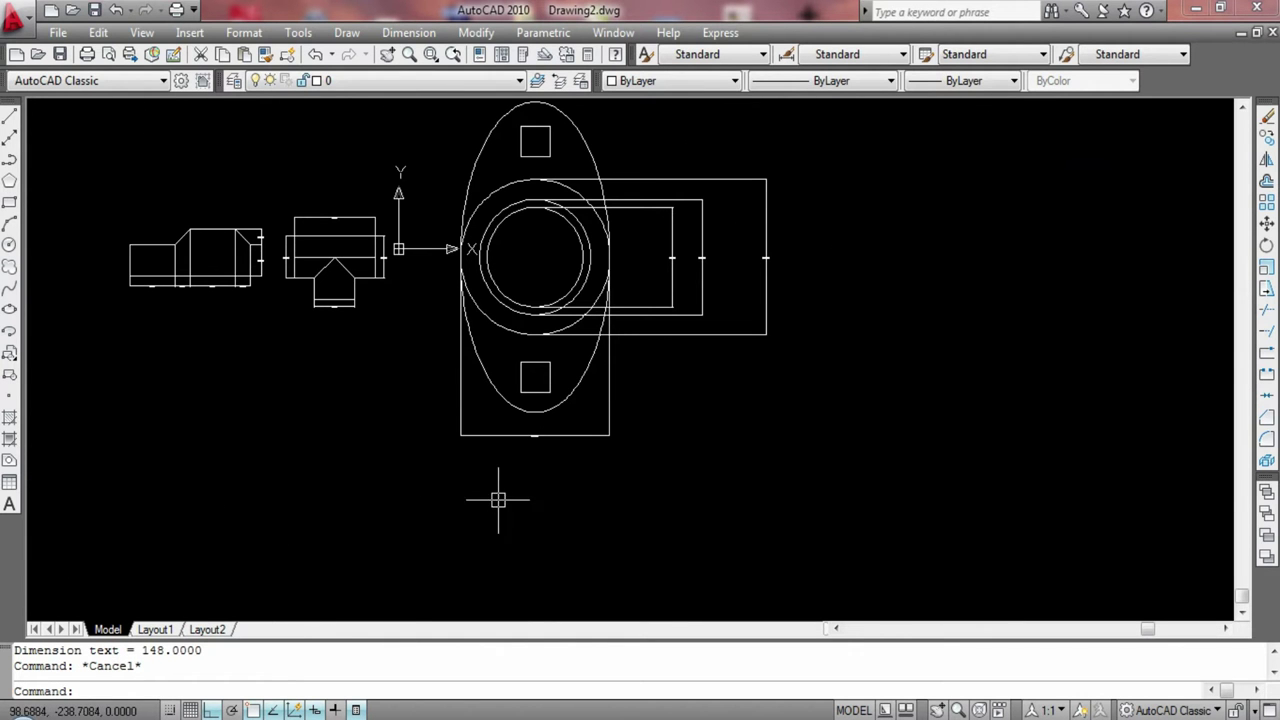
Dimension the bottom square's width as 28
{"action": "left_click", "coordinate": [10, 115]}
{"action": "left_click", "coordinate": [408, 32]}
{"action": "left_click", "coordinate": [419, 85]}
{"action": "left_click", "coordinate": [521, 392]}
{"action": "left_click", "coordinate": [549, 392]}
{"action": "left_click", "coordinate": [543, 537]}
{"action": "scroll", "coordinate": [543, 537], "scroll_direction": "up", "scroll_amount": 4}
{"action": "key", "text": "Escape"}
{"action": "scroll", "coordinate": [523, 523], "scroll_direction": "down", "scroll_amount": 3}
{"action": "scroll", "coordinate": [600, 560], "scroll_direction": "down", "scroll_amount": 2}
{"action": "key", "text": "Escape"}
Draw an 85-unit line extending below the bottom square
{"action": "middle_click_drag", "start_coordinate": [904, 323], "coordinate": [794, 311]}
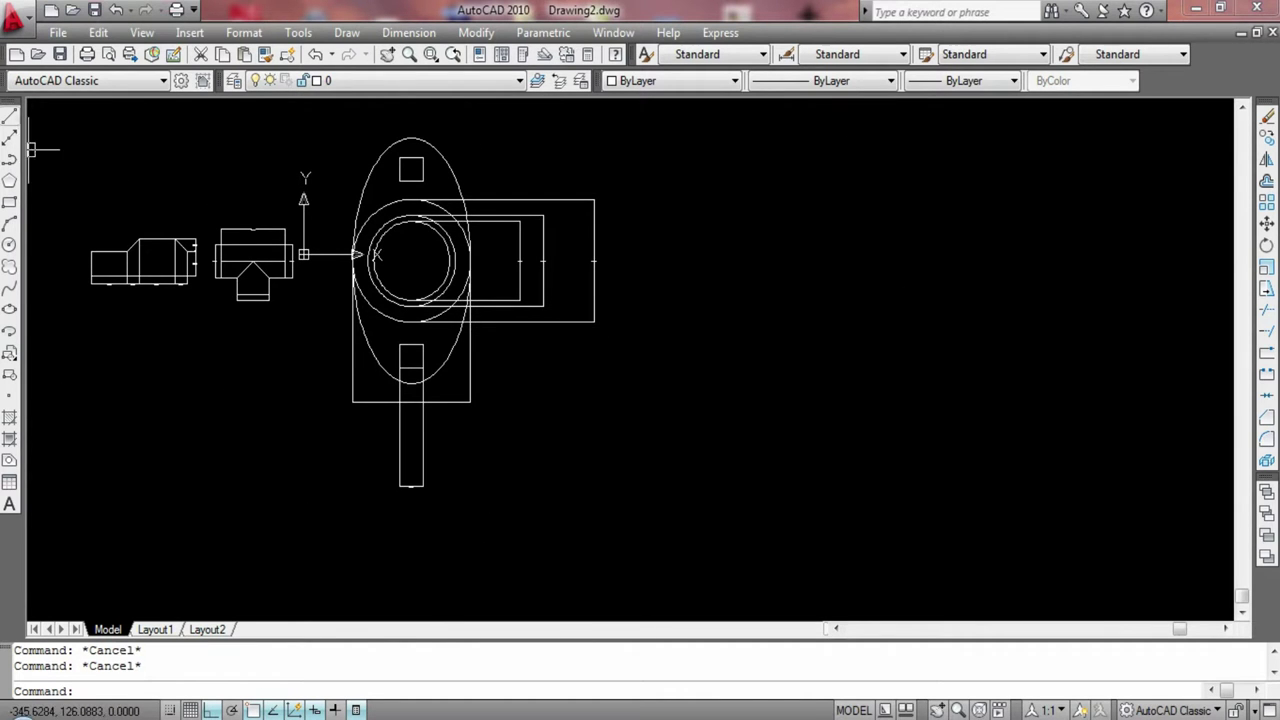
{"action": "left_click", "coordinate": [10, 115]}
{"action": "left_click", "coordinate": [749, 191]}
{"action": "type", "text": "85"}
{"action": "key", "text": "Return"}
{"action": "key", "text": "Escape"}
{"action": "scroll", "coordinate": [442, 344], "scroll_direction": "up", "scroll_amount": 3}
{"action": "middle_click_drag", "start_coordinate": [1171, 160], "coordinate": [600, 300]}
{"action": "left_click", "coordinate": [10, 115]}
{"action": "left_click", "coordinate": [488, 172]}
Cancel the line and draw an ellipse from the outline's upper corner with axis entries 0 and 20
{"action": "key", "text": "Escape"}
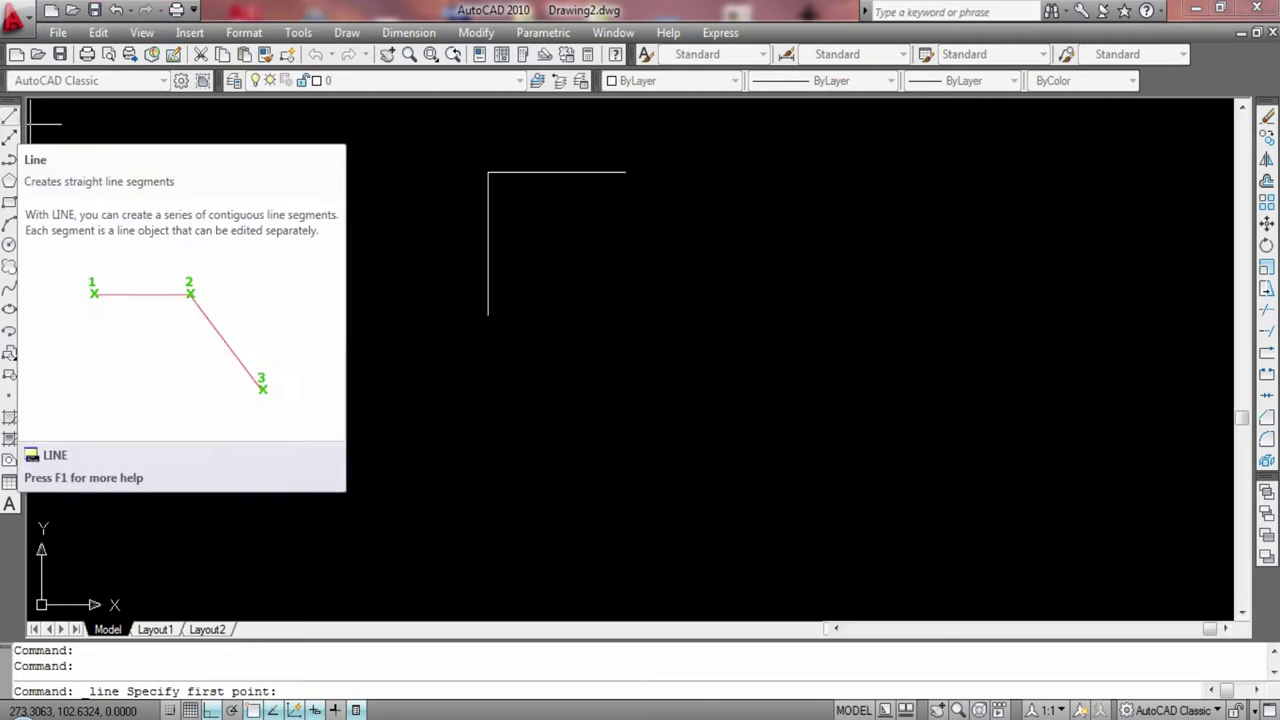
{"action": "left_click", "coordinate": [9, 308]}
{"action": "left_click", "coordinate": [625, 172]}
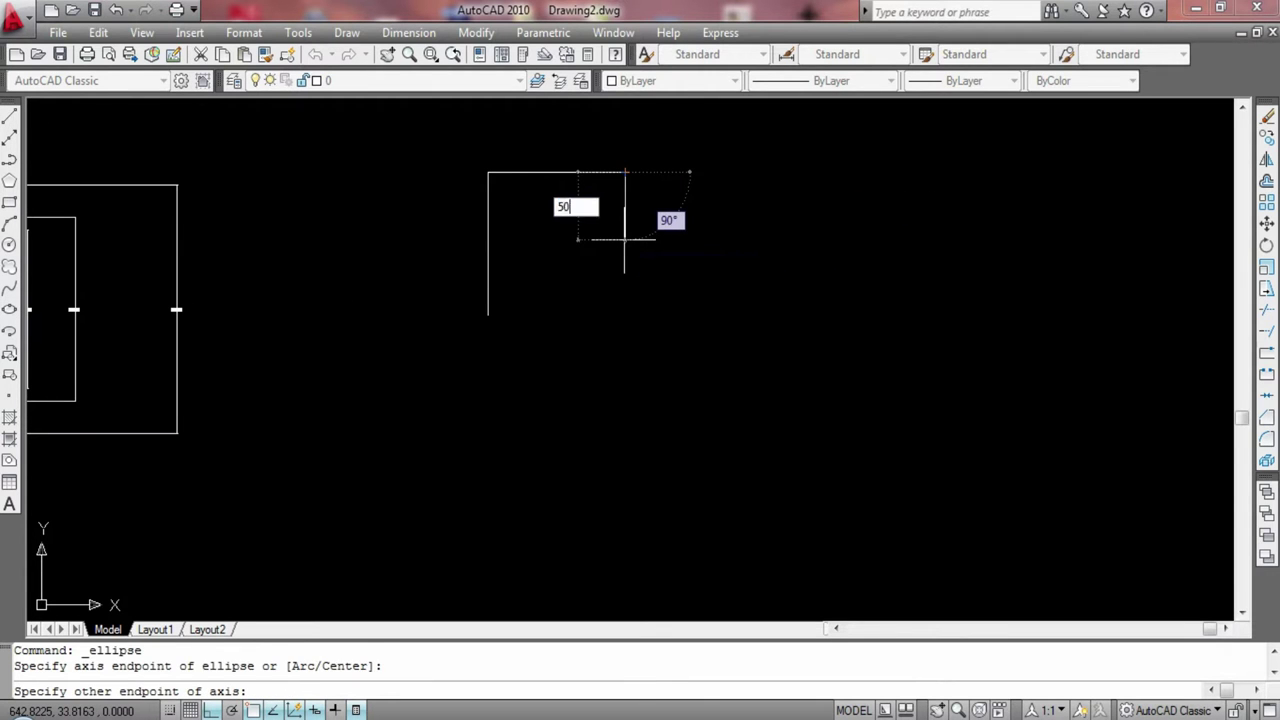
{"action": "type", "text": "0"}
{"action": "key", "text": "Return"}
{"action": "type", "text": "20"}
{"action": "key", "text": "Return"}
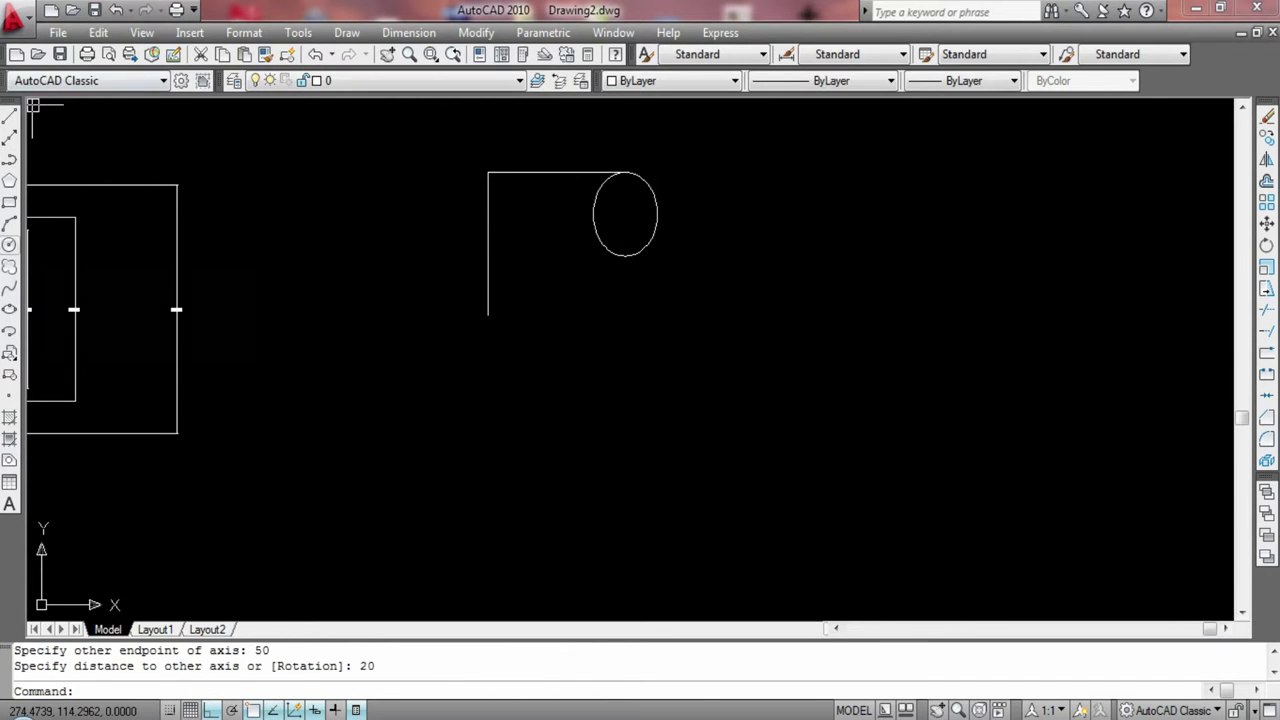
Retry the ellipse from the line's bottom end with a 50 axis length
{"action": "left_click", "coordinate": [9, 308]}
{"action": "left_click", "coordinate": [487, 314]}
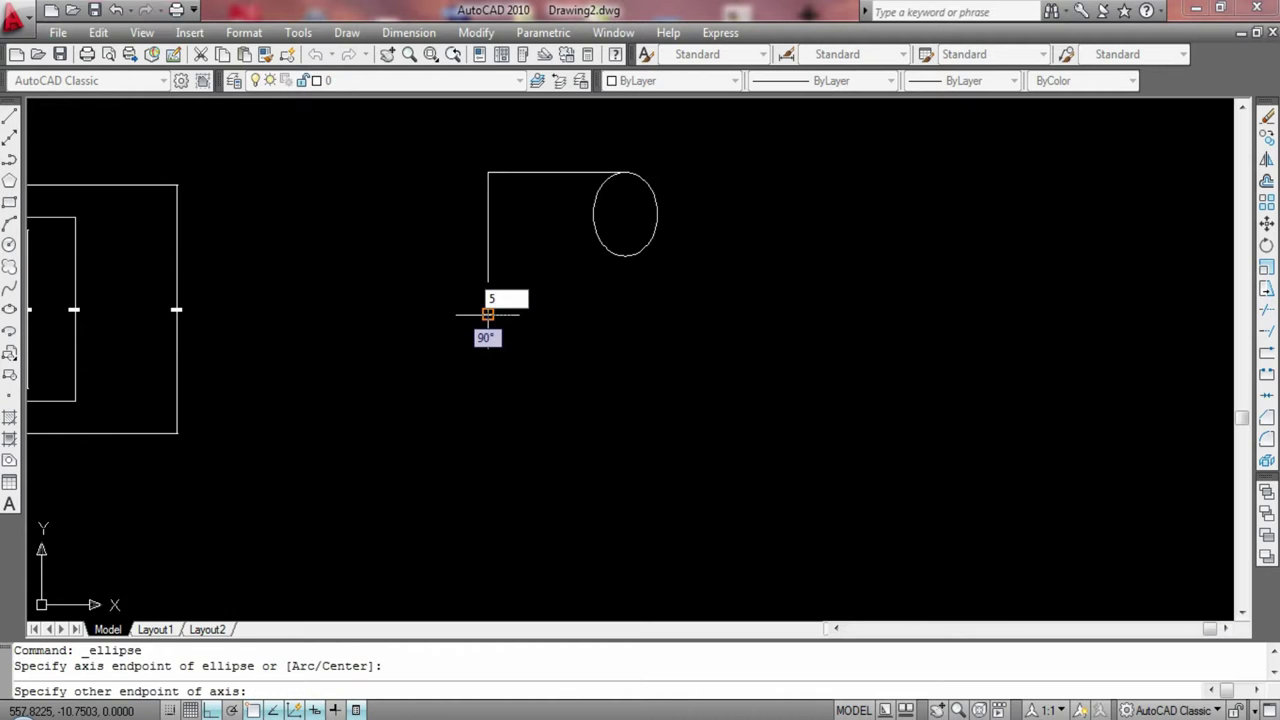
{"action": "key", "text": "Return"}
{"action": "left_click", "coordinate": [9, 308]}
{"action": "left_click", "coordinate": [487, 314]}
{"action": "key", "text": "Return"}
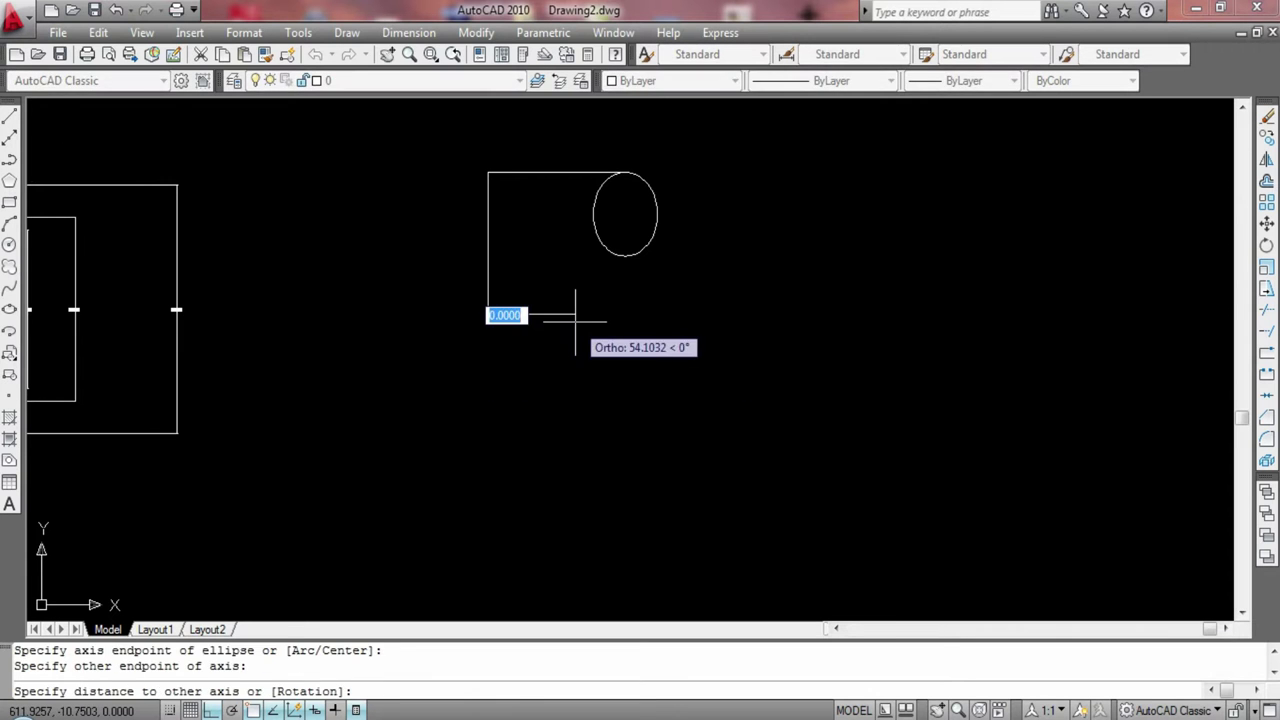
{"action": "left_click", "coordinate": [9, 308]}
{"action": "left_click", "coordinate": [487, 314]}
{"action": "type", "text": "50"}
{"action": "key", "text": "Return"}
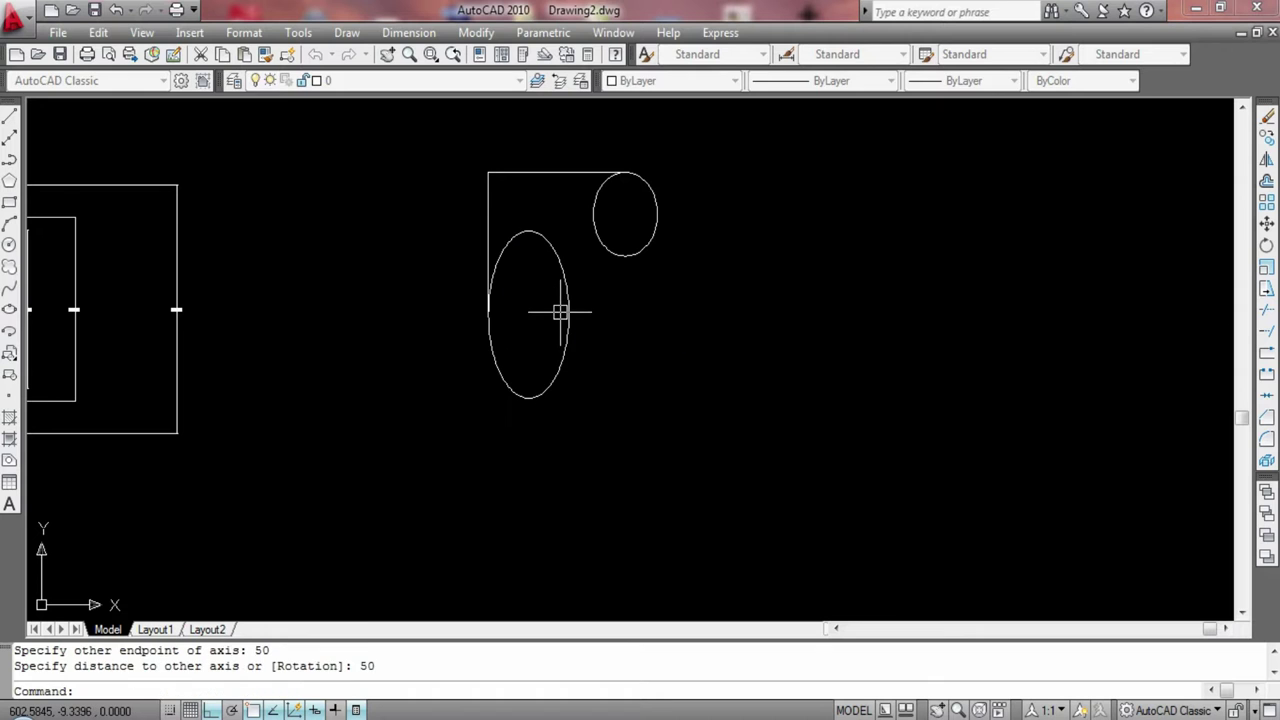
{"action": "key", "text": "Return"}
Erase the tall ellipse and redraw it from the line end as 50 by 20
{"action": "key", "text": "Delete"}
{"action": "left_click", "coordinate": [9, 308]}
{"action": "left_click", "coordinate": [487, 314]}
{"action": "type", "text": "50 20"}
Erase the stray short line next to the ellipse
{"action": "left_click", "coordinate": [9, 116]}
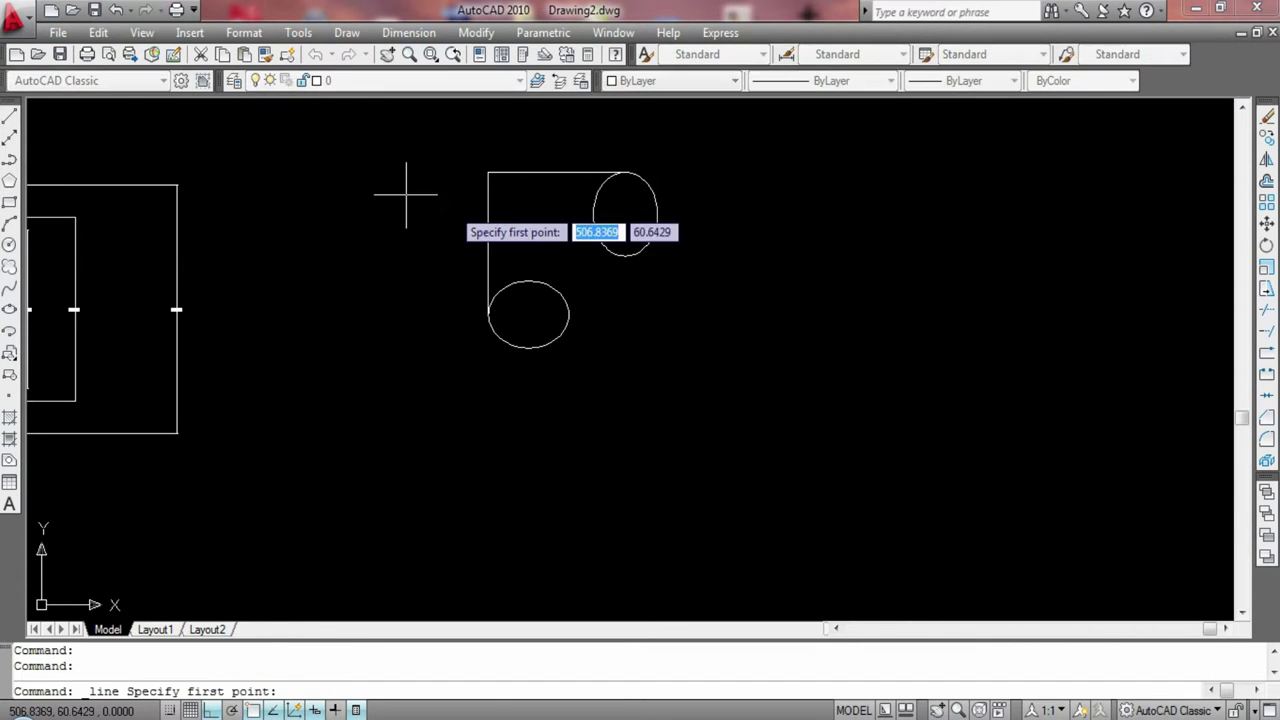
{"action": "left_click", "coordinate": [567, 314]}
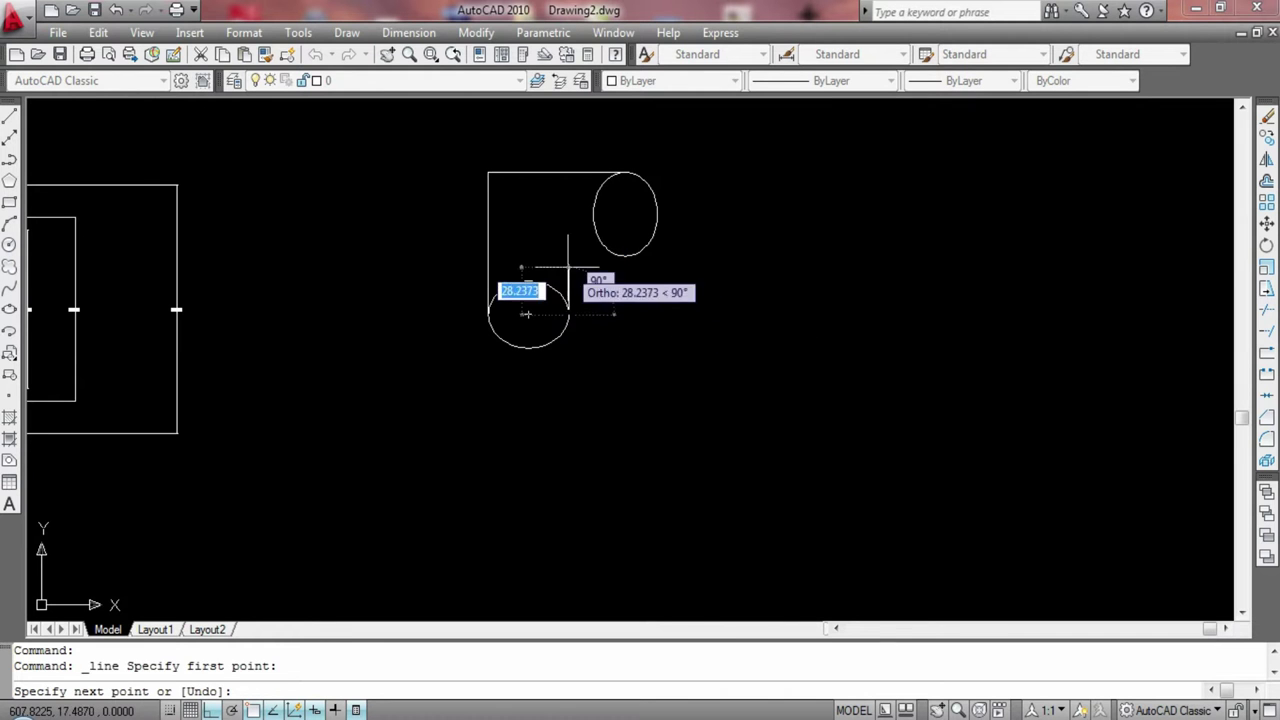
{"action": "left_click", "coordinate": [610, 265]}
{"action": "key", "text": "Escape"}
{"action": "left_click", "coordinate": [608, 277]}
{"action": "key", "text": "Delete"}
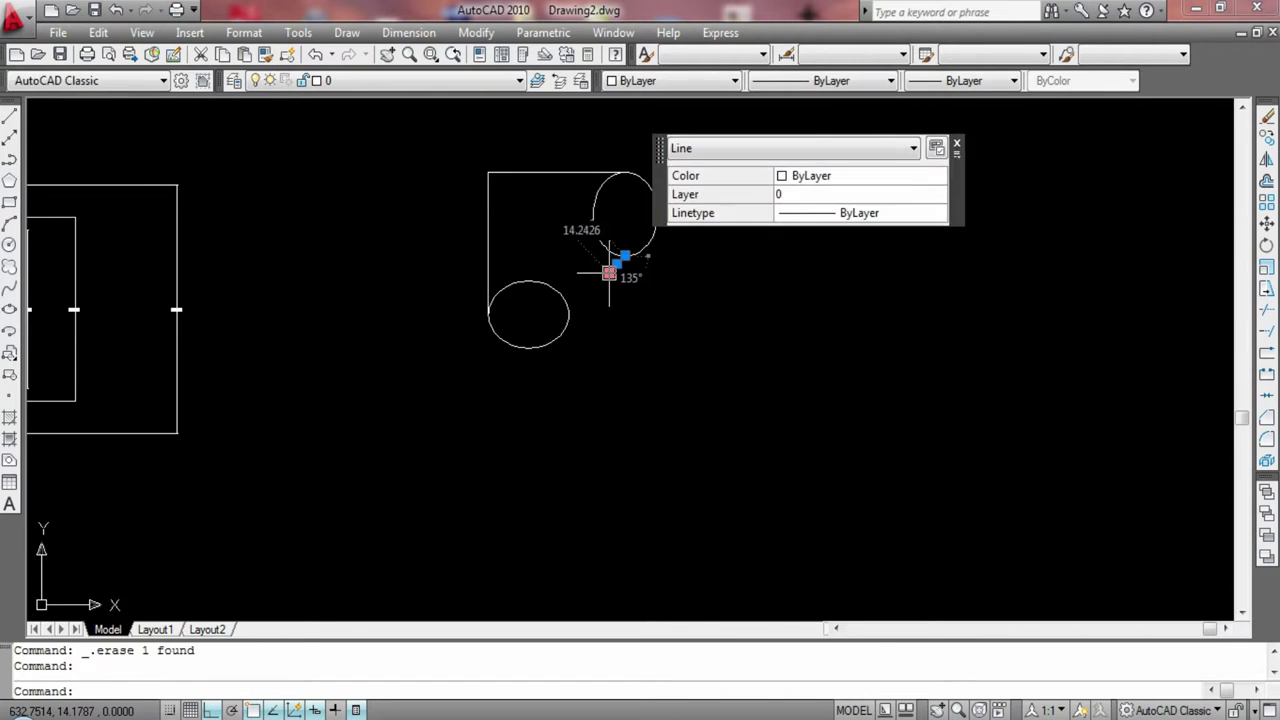
Attempt a line from the upper ellipse's bottom point, then cancel it
{"action": "left_click", "coordinate": [9, 116]}
{"action": "left_click", "coordinate": [624, 255]}
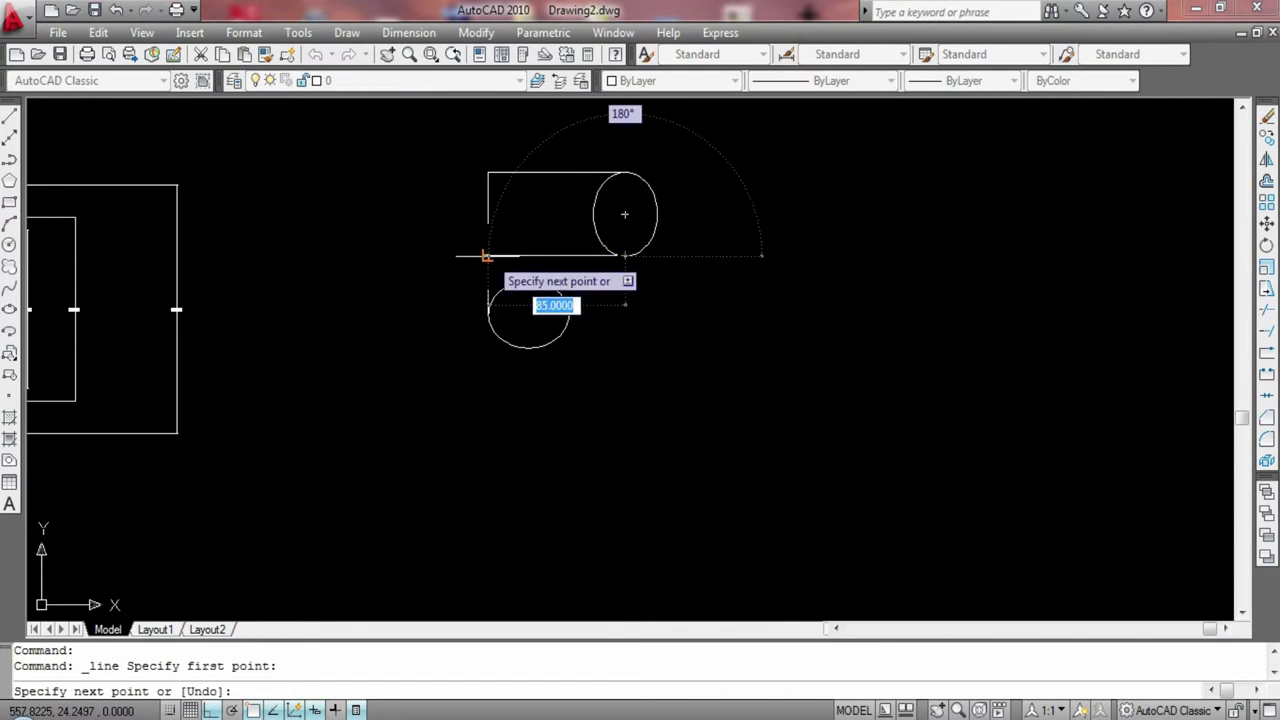
{"action": "key", "text": "Escape"}
{"action": "key", "text": "Return"}
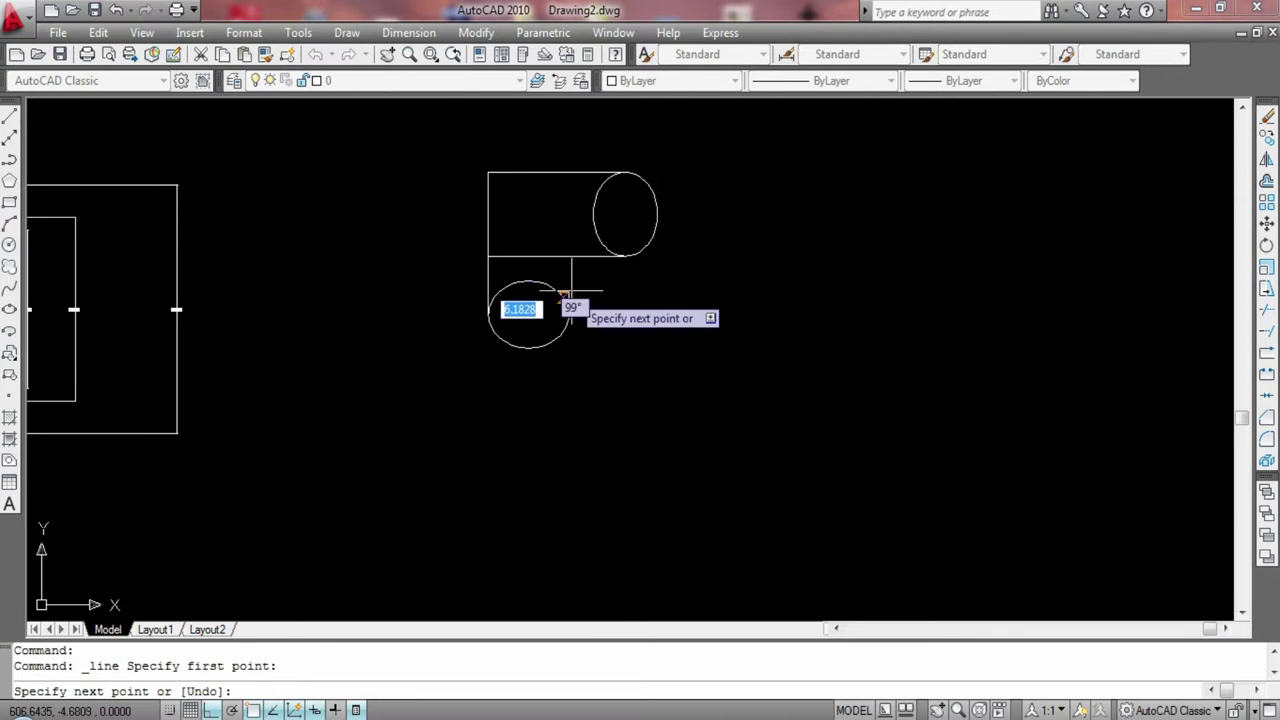
{"action": "key", "text": "Escape"}
Draw a diagonal from the outline's top-left corner to the inner corner
{"action": "left_click", "coordinate": [9, 116]}
{"action": "left_click", "coordinate": [488, 172]}
{"action": "left_click", "coordinate": [569, 256]}
{"action": "key", "text": "Escape"}
Draw a line across the lower ellipse from its left edge to its right edge
{"action": "left_click", "coordinate": [9, 116]}
{"action": "left_click", "coordinate": [488, 320]}
{"action": "left_click", "coordinate": [569, 320]}
{"action": "key", "text": "Escape"}
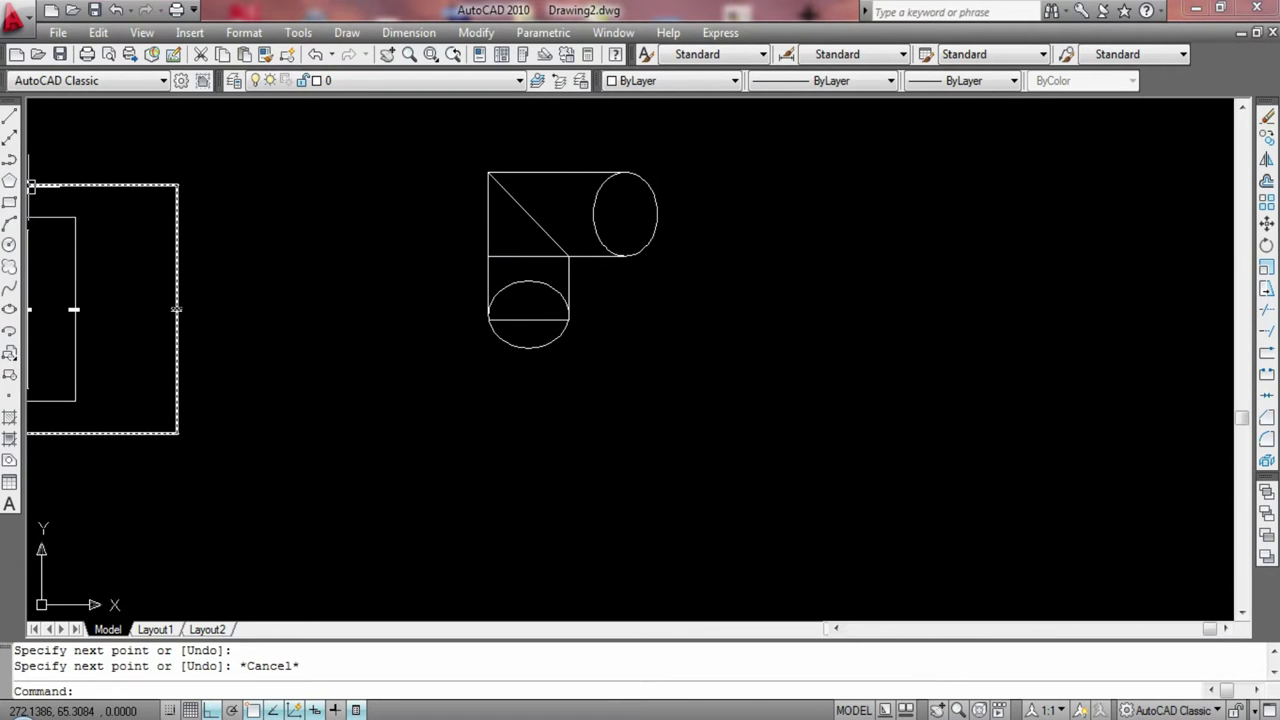
{"action": "left_click", "coordinate": [526, 320]}
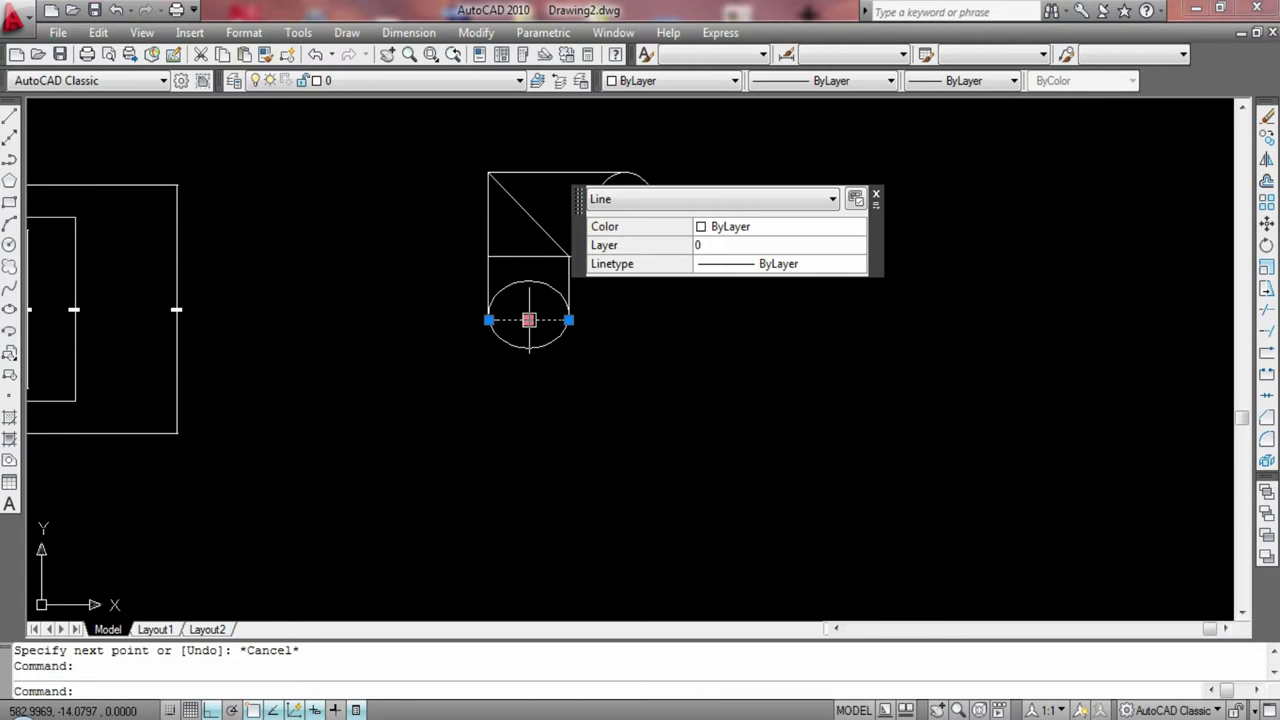
{"action": "key", "text": "Escape"}
Trim away the lower ellipse's upper arc, leaving a rounded cap
{"action": "key", "text": "Return"}
{"action": "key", "text": "Return"}
{"action": "left_click", "coordinate": [528, 283]}
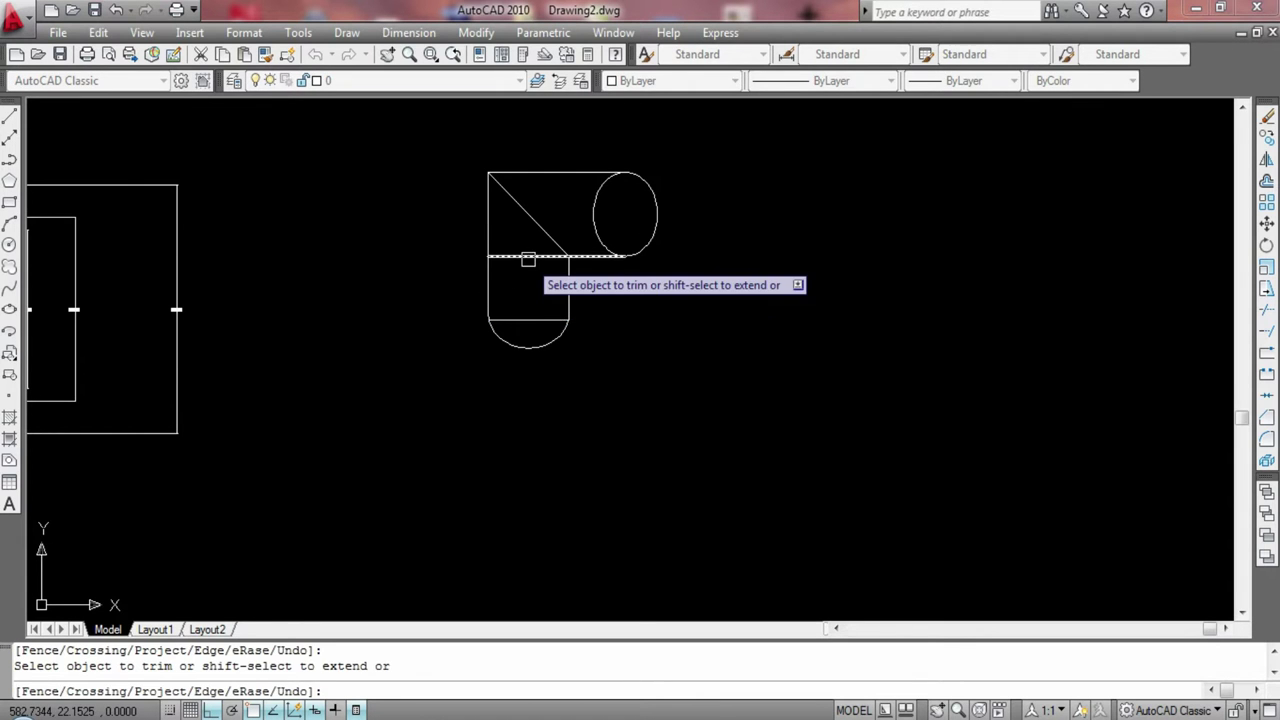
{"action": "left_click", "coordinate": [529, 256]}
{"action": "scroll", "coordinate": [601, 343], "scroll_direction": "up", "scroll_amount": 5}
{"action": "scroll", "coordinate": [634, 457], "scroll_direction": "down", "scroll_amount": 2}
{"action": "scroll", "coordinate": [634, 457], "scroll_direction": "down", "scroll_amount": 2}
Draw an inner line from the upper ellipse's left point to the diagonal, then down to the cap
{"action": "left_click", "coordinate": [9, 117]}
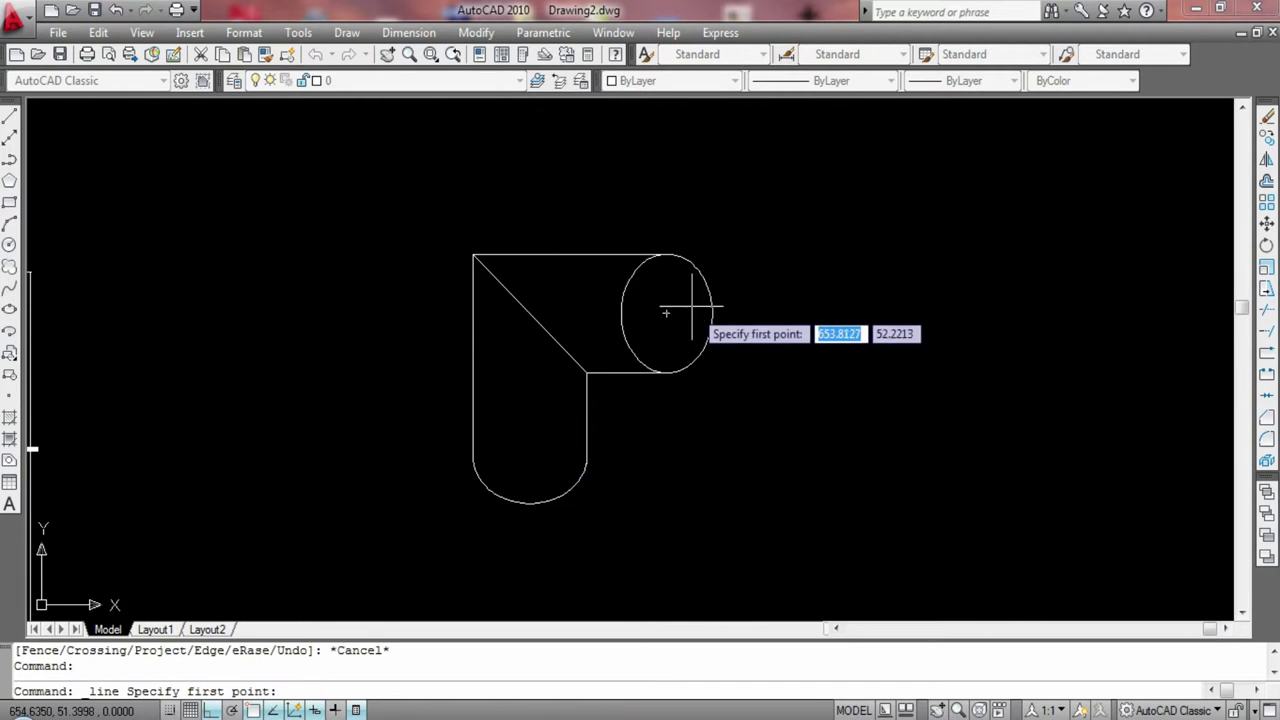
{"action": "left_click", "coordinate": [622, 313]}
{"action": "left_click", "coordinate": [529, 313]}
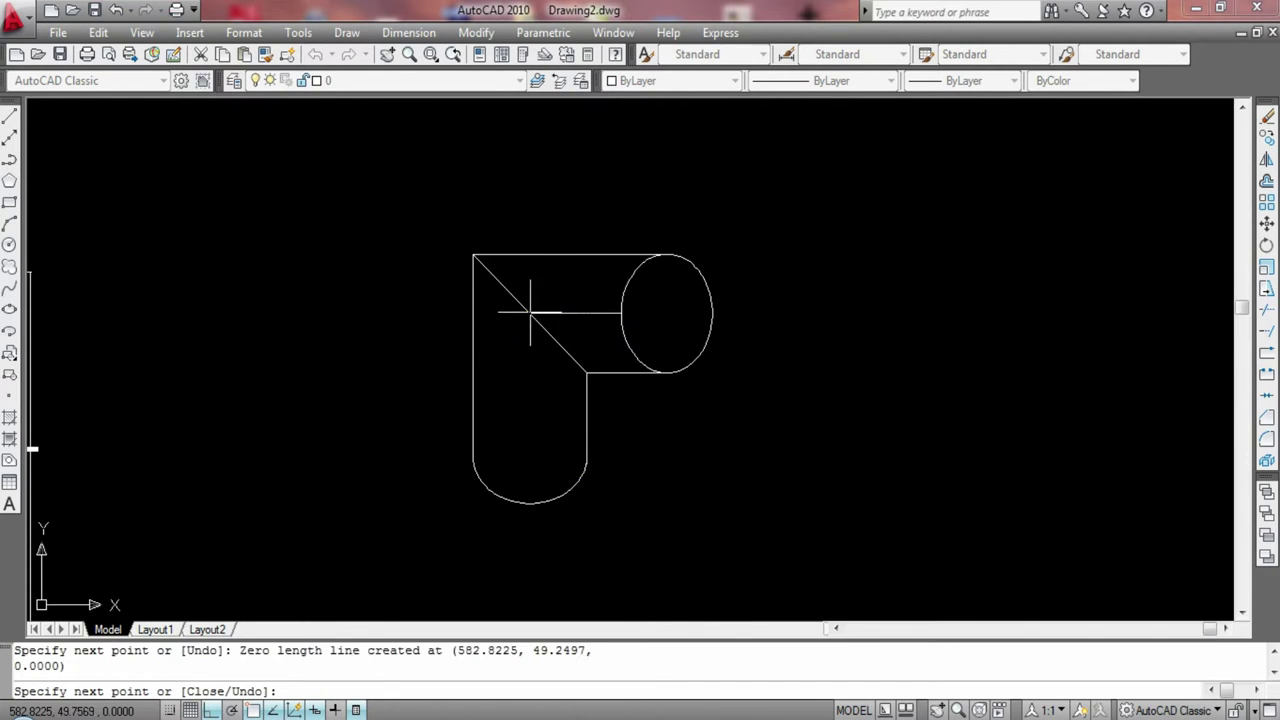
{"action": "left_click", "coordinate": [529, 503]}
{"action": "key", "text": "Escape"}
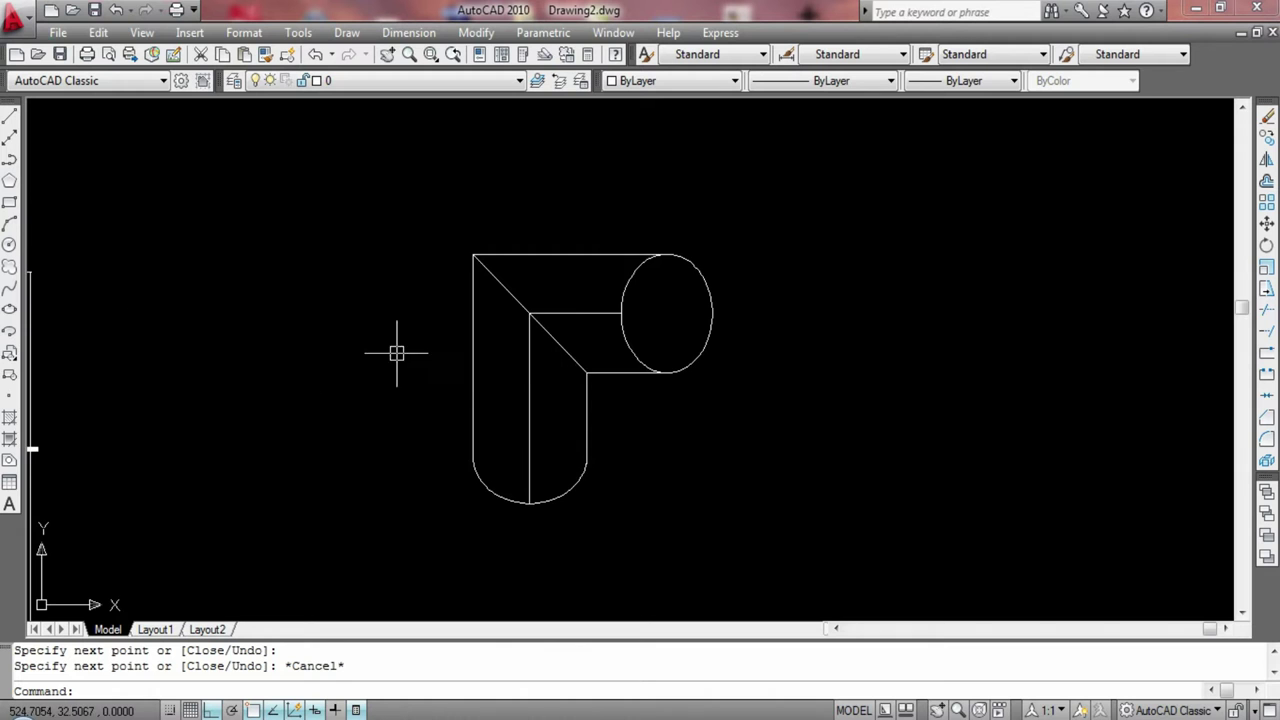
{"action": "scroll", "coordinate": [188, 327], "scroll_direction": "down", "scroll_amount": 3}
{"action": "scroll", "coordinate": [304, 325], "scroll_direction": "up", "scroll_amount": 3}
{"action": "scroll", "coordinate": [349, 351], "scroll_direction": "down", "scroll_amount": 3}
Add an 85 linear dimension across the top of the shape
{"action": "middle_click", "coordinate": [457, 366]}
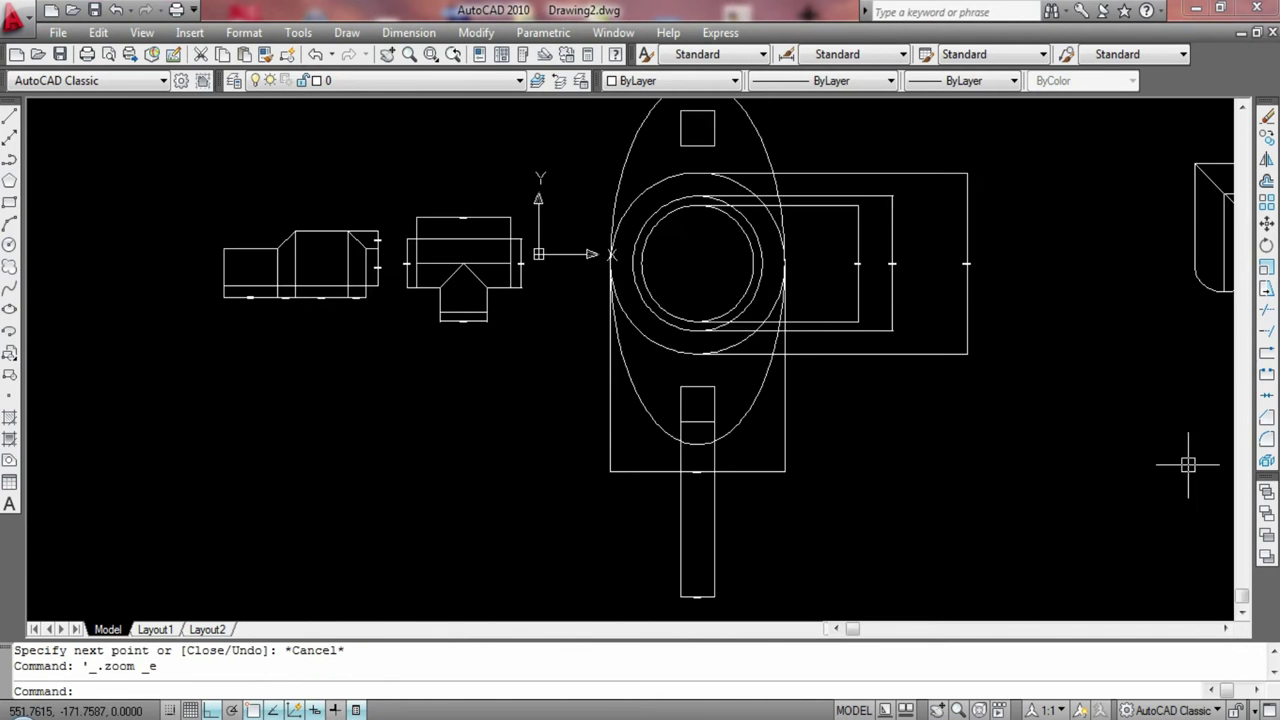
{"action": "scroll", "coordinate": [457, 366], "scroll_direction": "up", "scroll_amount": 3}
{"action": "left_click", "coordinate": [9, 117]}
{"action": "left_click", "coordinate": [408, 32]}
{"action": "left_click", "coordinate": [419, 85]}
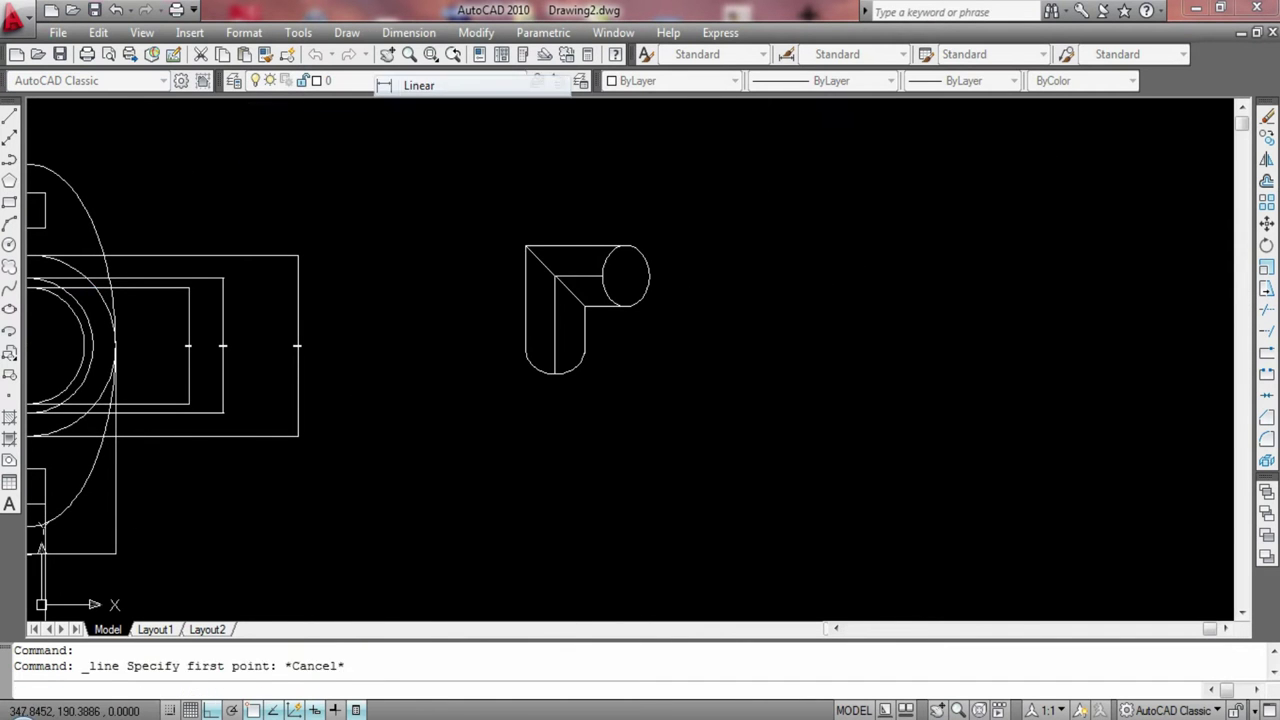
{"action": "left_click", "coordinate": [527, 256]}
{"action": "left_click", "coordinate": [625, 256]}
{"action": "left_click", "coordinate": [651, 220]}
{"action": "scroll", "coordinate": [560, 230], "scroll_direction": "up", "scroll_amount": 5}
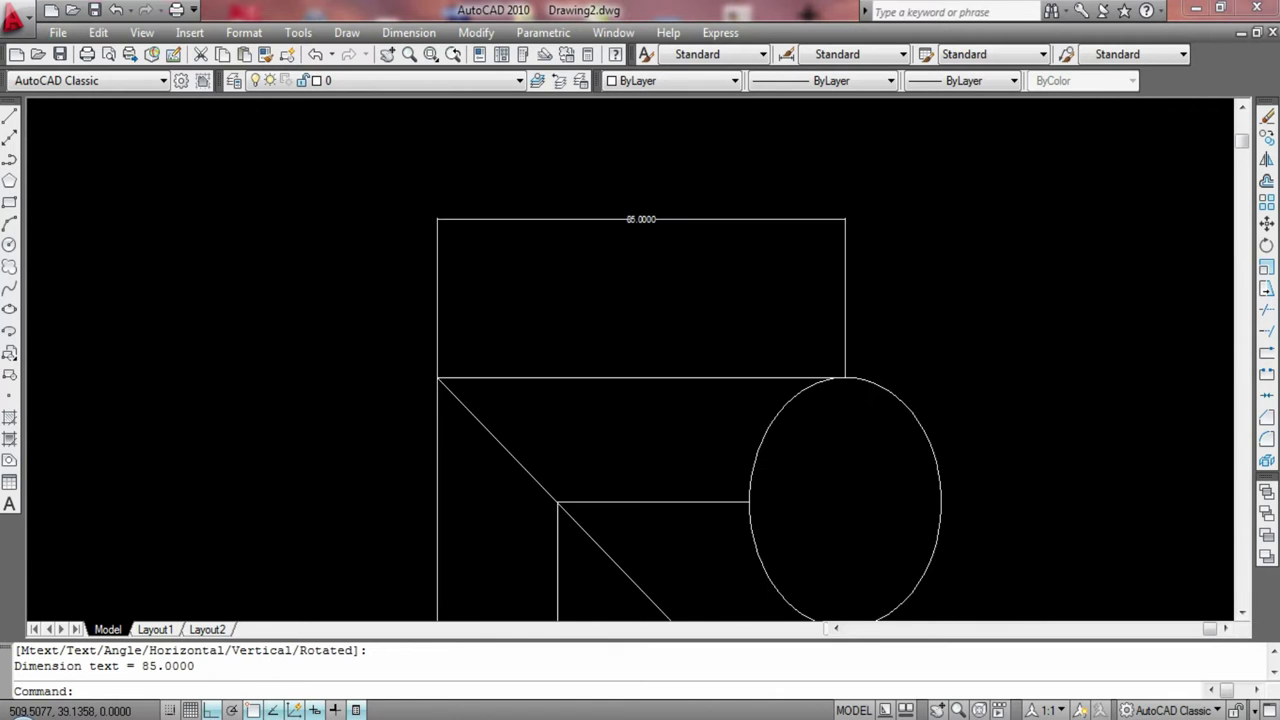
{"action": "scroll", "coordinate": [268, 386], "scroll_direction": "down", "scroll_amount": 4}
Add an 85 linear dimension along the left side
{"action": "left_click", "coordinate": [408, 32]}
{"action": "left_click", "coordinate": [419, 85]}
{"action": "left_click", "coordinate": [332, 400]}
{"action": "left_click", "coordinate": [332, 555]}
{"action": "left_click", "coordinate": [300, 470]}
{"action": "scroll", "coordinate": [97, 171], "scroll_direction": "up", "scroll_amount": 3}
{"action": "scroll", "coordinate": [282, 438], "scroll_direction": "down", "scroll_amount": 3}
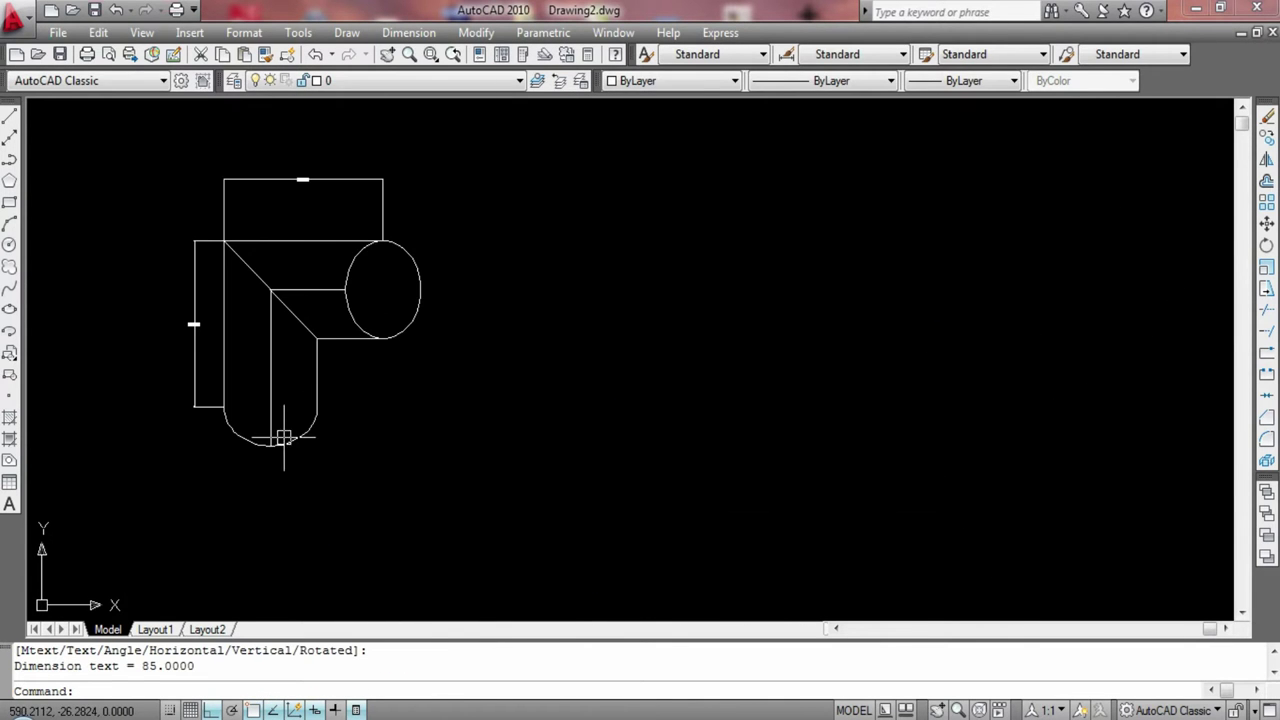
Add a 50 linear dimension across the bottom curve
{"action": "left_click", "coordinate": [408, 32]}
{"action": "left_click", "coordinate": [419, 85]}
{"action": "left_click", "coordinate": [224, 410]}
{"action": "left_click", "coordinate": [317, 410]}
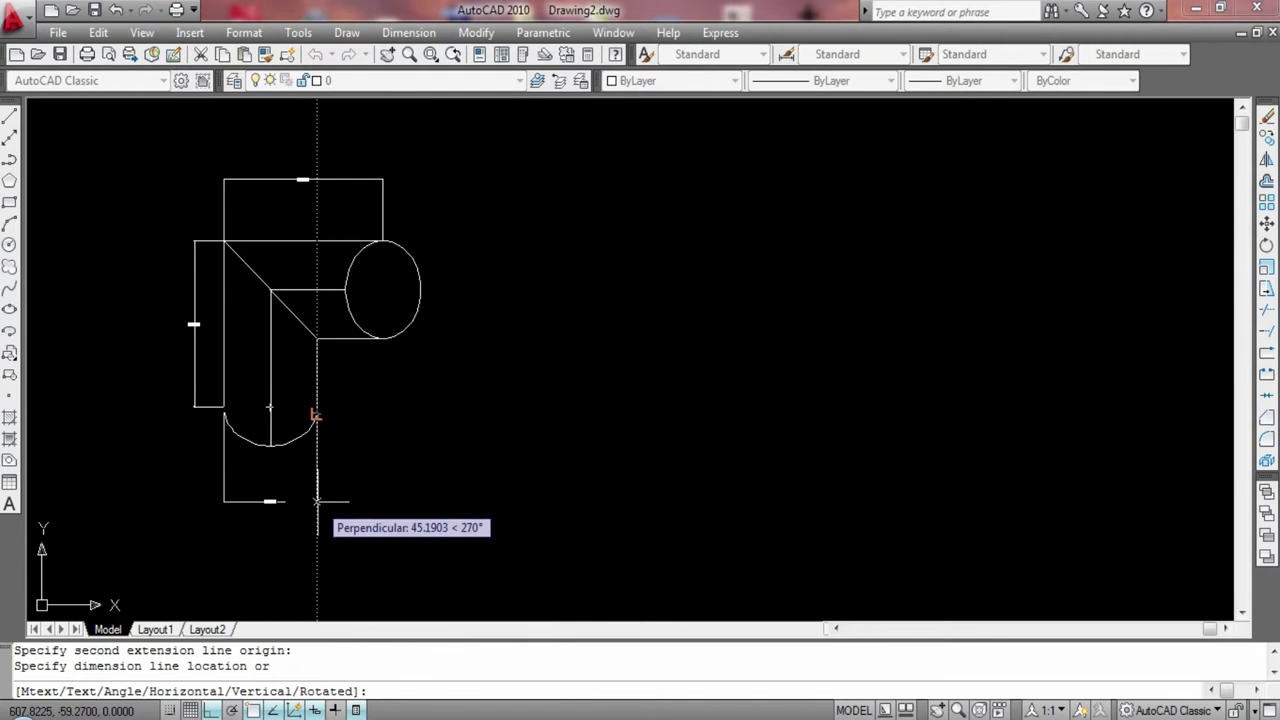
{"action": "left_click", "coordinate": [320, 500]}
{"action": "scroll", "coordinate": [378, 480], "scroll_direction": "up", "scroll_amount": 5}
{"action": "scroll", "coordinate": [405, 420], "scroll_direction": "down", "scroll_amount": 4}
Add a 50 linear dimension to the right of the upper ellipse
{"action": "left_click", "coordinate": [408, 32]}
{"action": "left_click", "coordinate": [419, 85]}
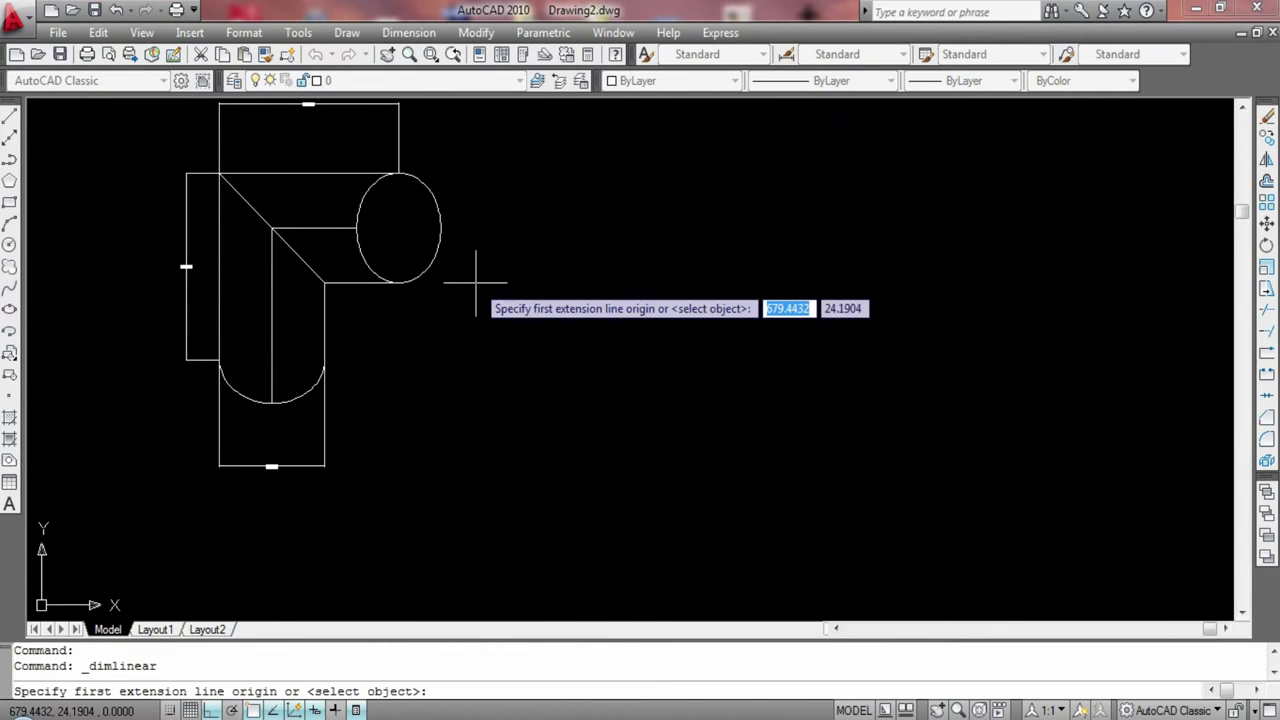
{"action": "left_click", "coordinate": [402, 176]}
{"action": "left_click", "coordinate": [398, 283]}
{"action": "left_click", "coordinate": [505, 274]}
{"action": "scroll", "coordinate": [505, 260], "scroll_direction": "up", "scroll_amount": 4}
{"action": "scroll", "coordinate": [503, 240], "scroll_direction": "down", "scroll_amount": 4}
{"action": "middle_click_drag", "start_coordinate": [346, 177], "coordinate": [80, 187]}
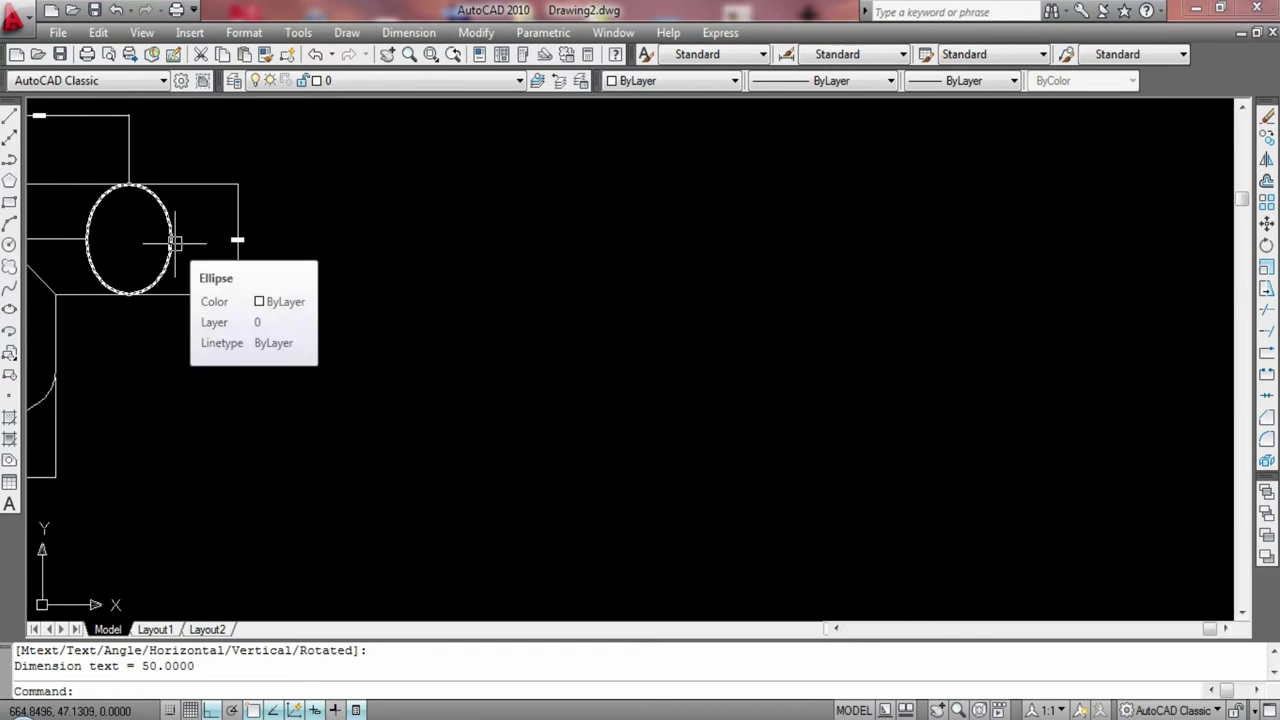
Draw a radius-10 circle in open space beside the elbow as the reference centre
{"action": "left_click", "coordinate": [9, 244]}
{"action": "left_click", "coordinate": [498, 318]}
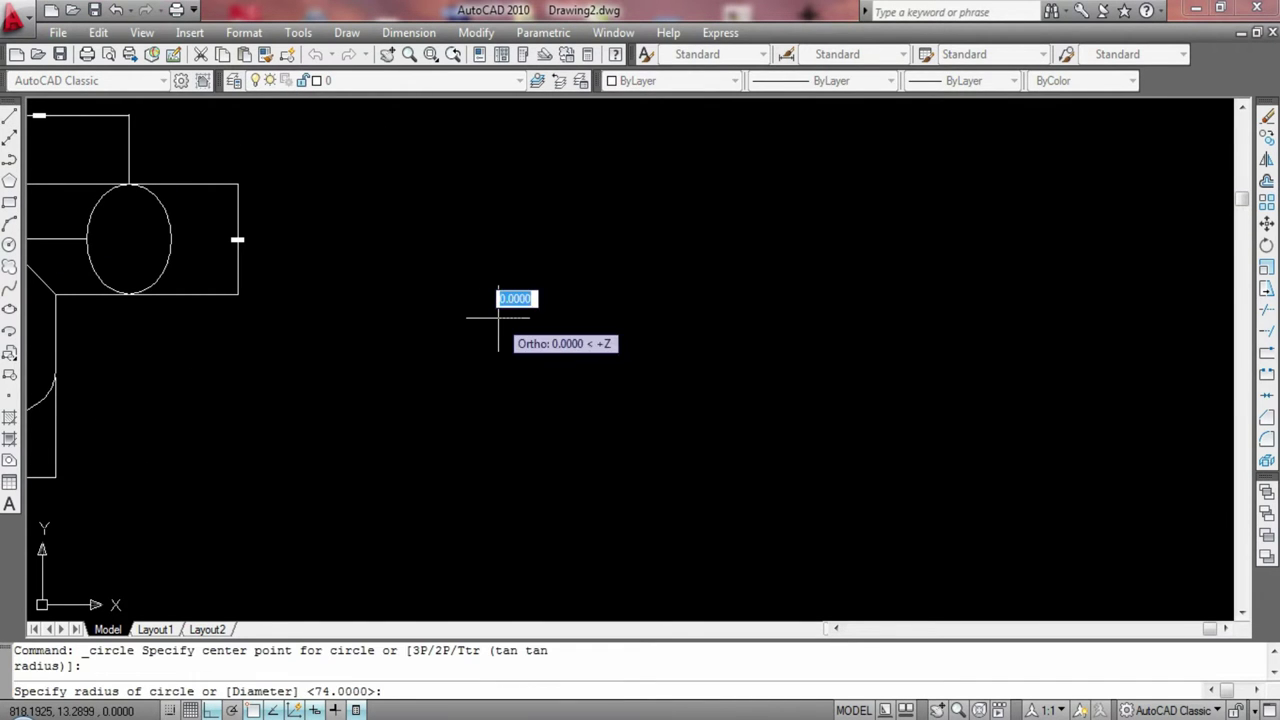
{"action": "type", "text": "0"}
{"action": "key", "text": "Return"}
{"action": "key", "text": "Escape"}
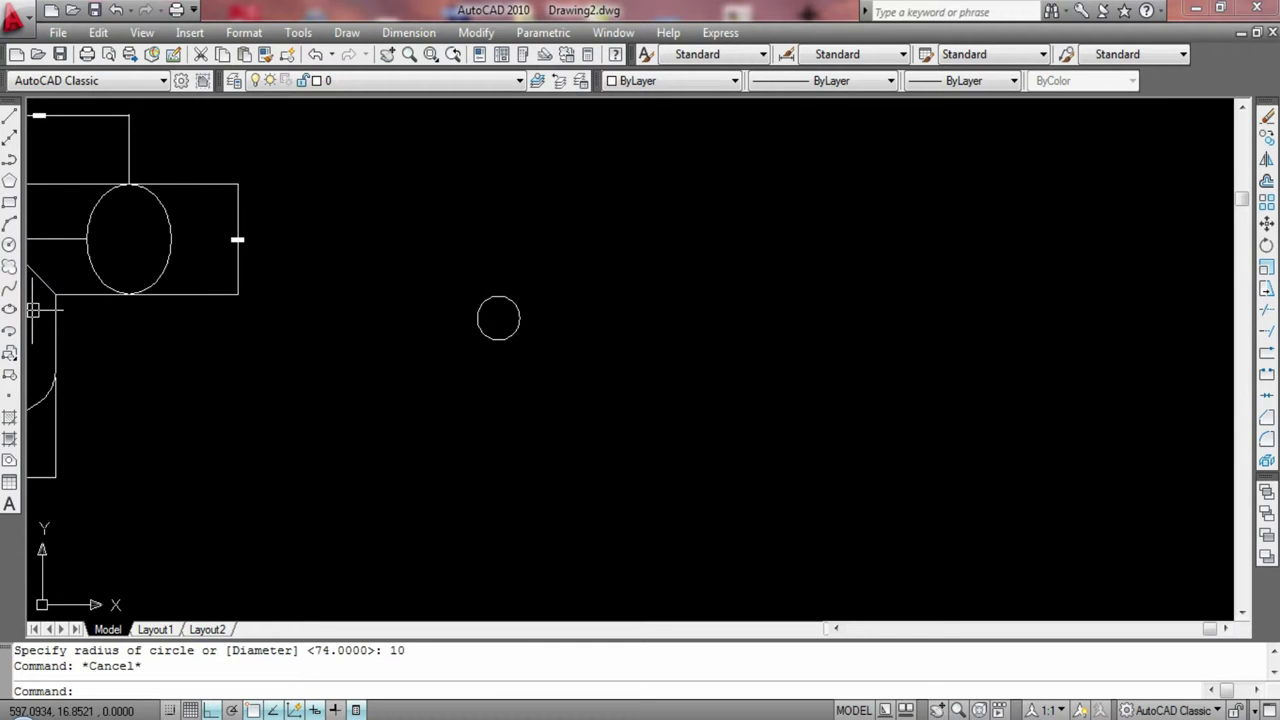
Draw a 70-unit construction line from the circle's centre
{"action": "left_click", "coordinate": [9, 116]}
{"action": "left_click", "coordinate": [492, 283]}
{"action": "key", "text": "Escape"}
{"action": "left_click", "coordinate": [9, 116]}
{"action": "left_click", "coordinate": [498, 318]}
{"action": "type", "text": "70"}
{"action": "key", "text": "Return"}
{"action": "key", "text": "Escape"}
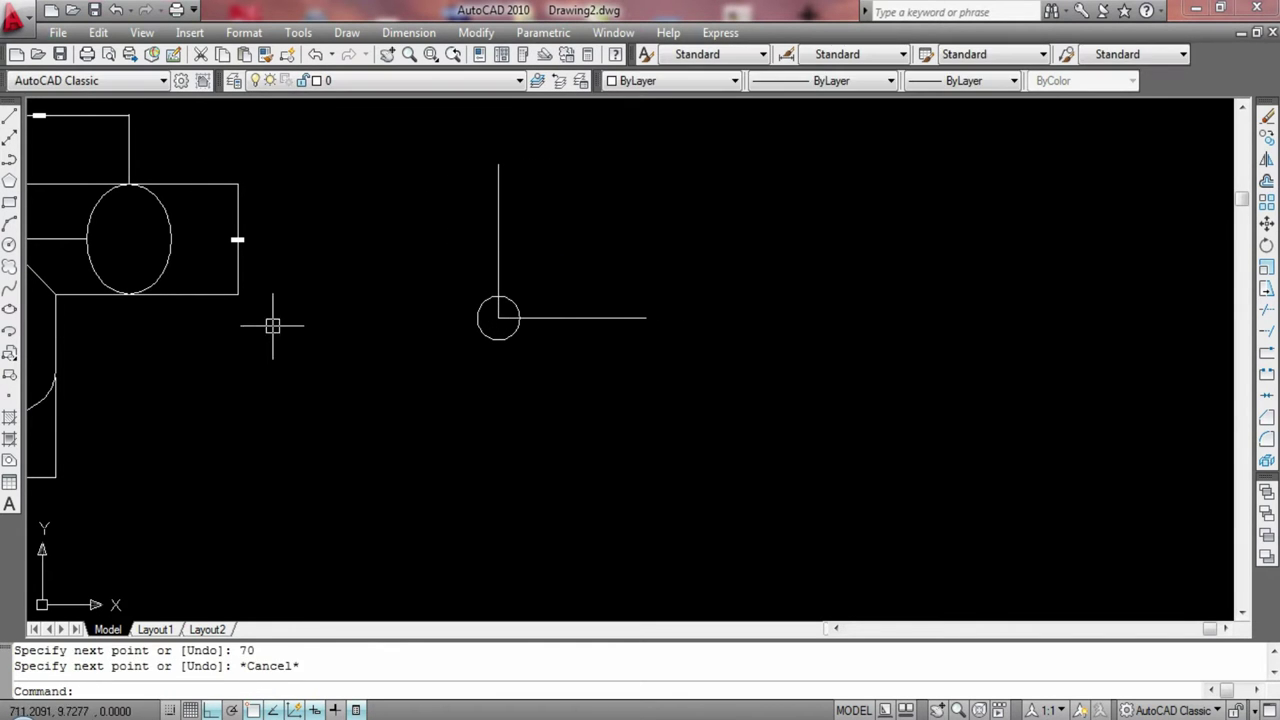
Draw diameter-10 circles at the vertical line's top end and the horizontal line's right end
{"action": "left_click", "coordinate": [9, 244]}
{"action": "left_click", "coordinate": [498, 164]}
{"action": "type", "text": "d"}
{"action": "key", "text": "Return"}
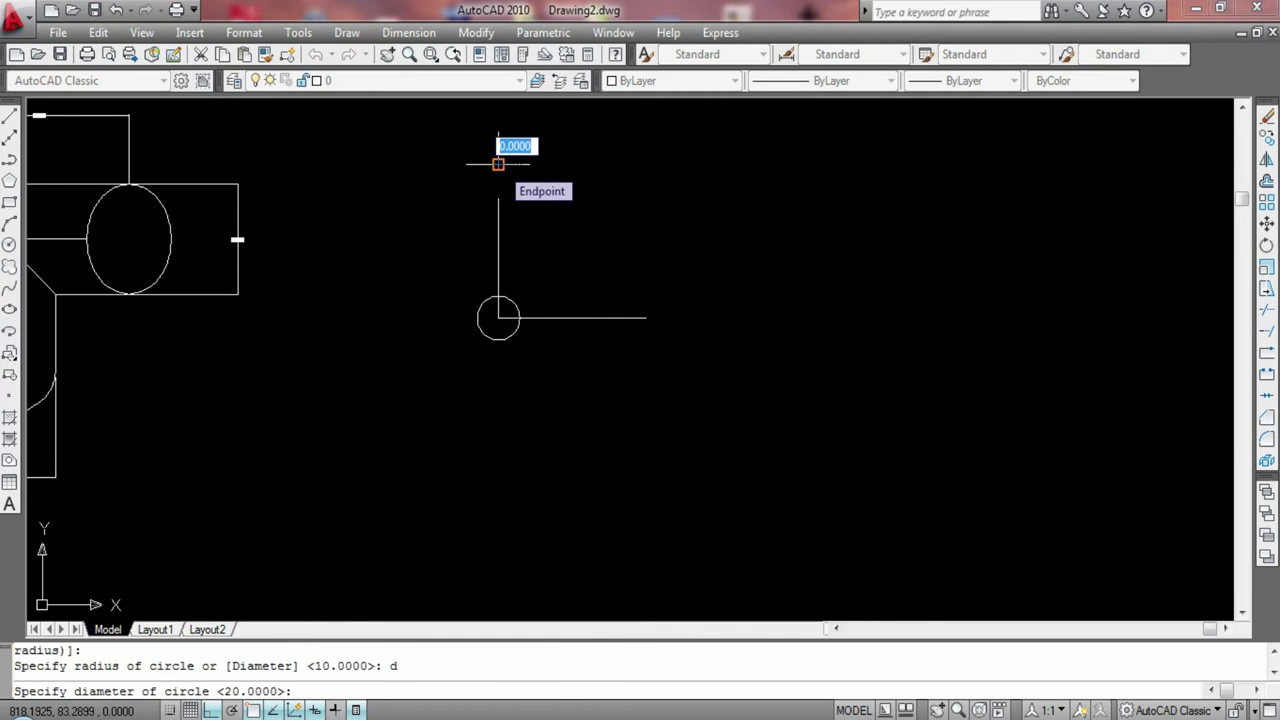
{"action": "type", "text": "10"}
{"action": "key", "text": "Return"}
{"action": "left_click", "coordinate": [9, 244]}
{"action": "left_click", "coordinate": [646, 318]}
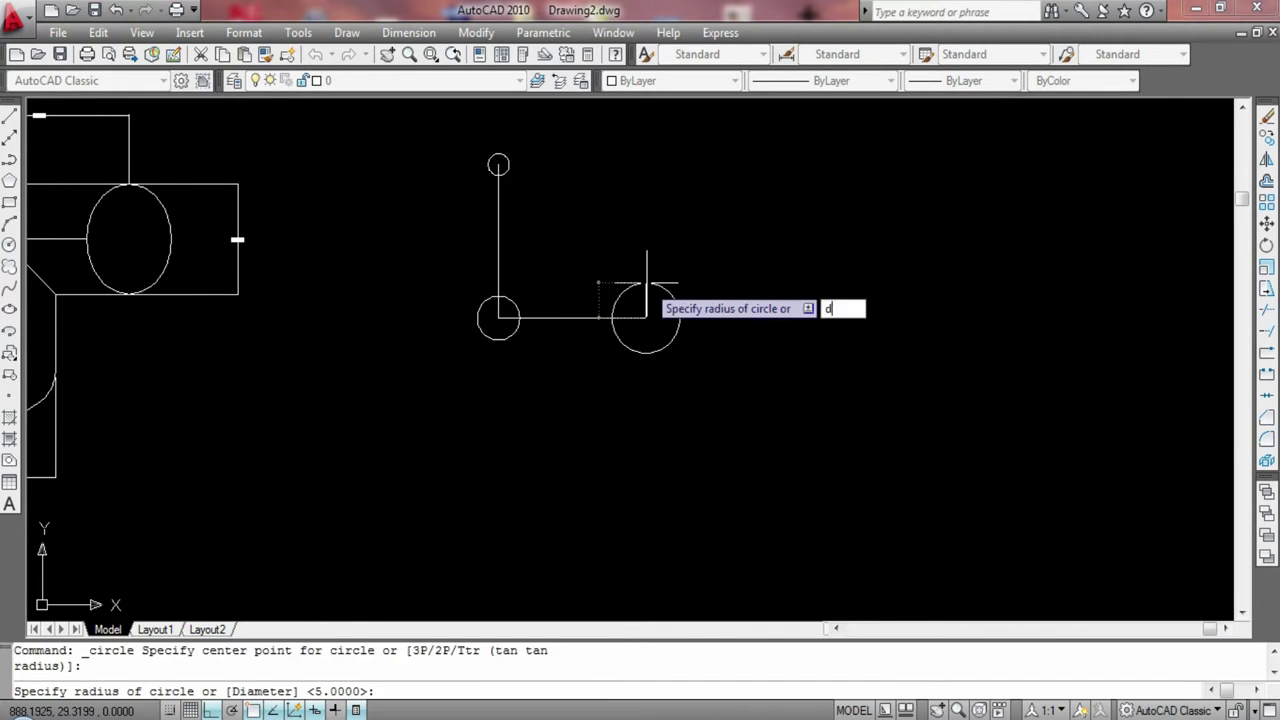
{"action": "type", "text": "d"}
{"action": "key", "text": "Return"}
{"action": "type", "text": "10"}
{"action": "key", "text": "Return"}
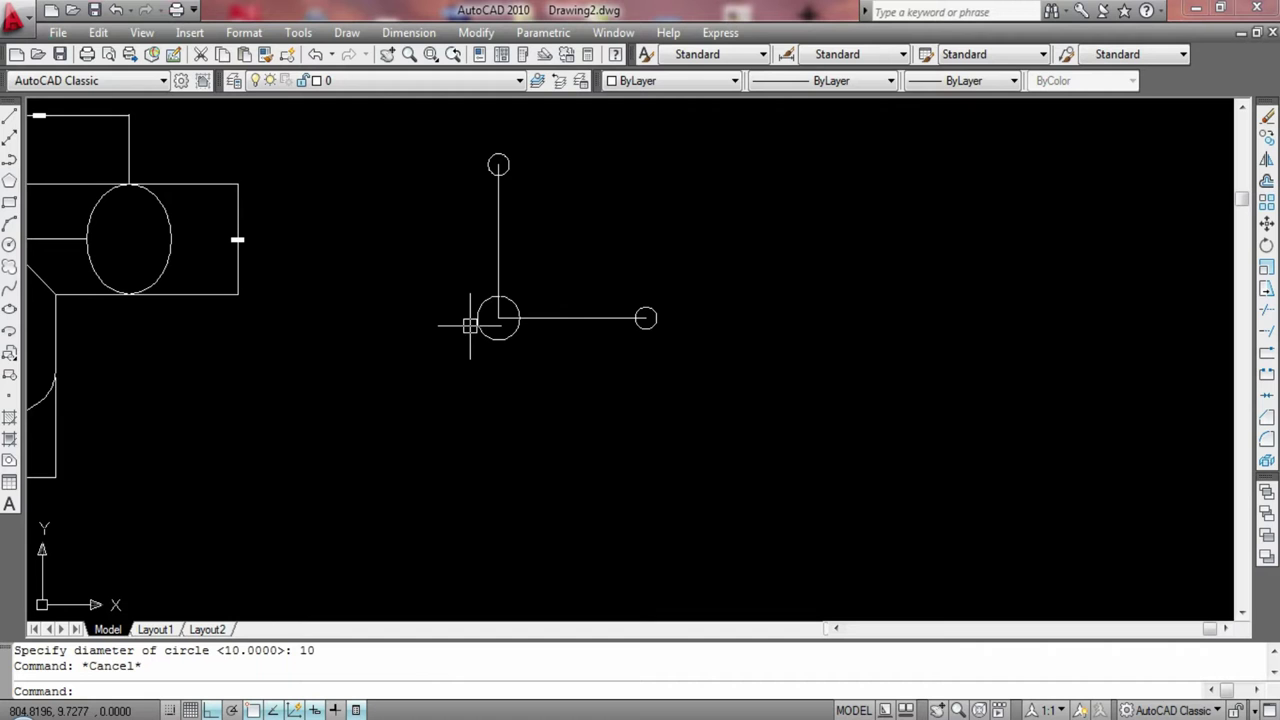
Draw a 7-unit segment above the right circle and a 20-unit construction line upward
{"action": "left_click", "coordinate": [9, 115]}
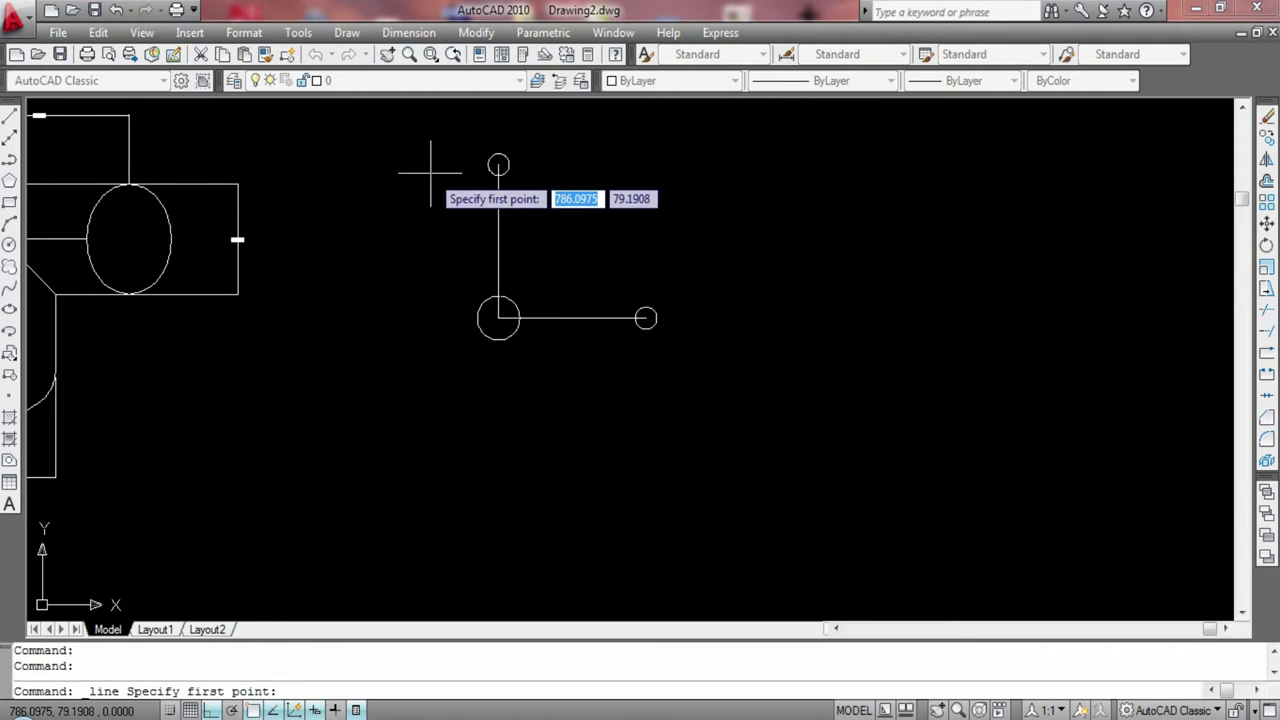
{"action": "left_click", "coordinate": [646, 318]}
{"action": "key", "text": "Escape"}
{"action": "left_click", "coordinate": [9, 115]}
{"action": "left_click", "coordinate": [646, 297]}
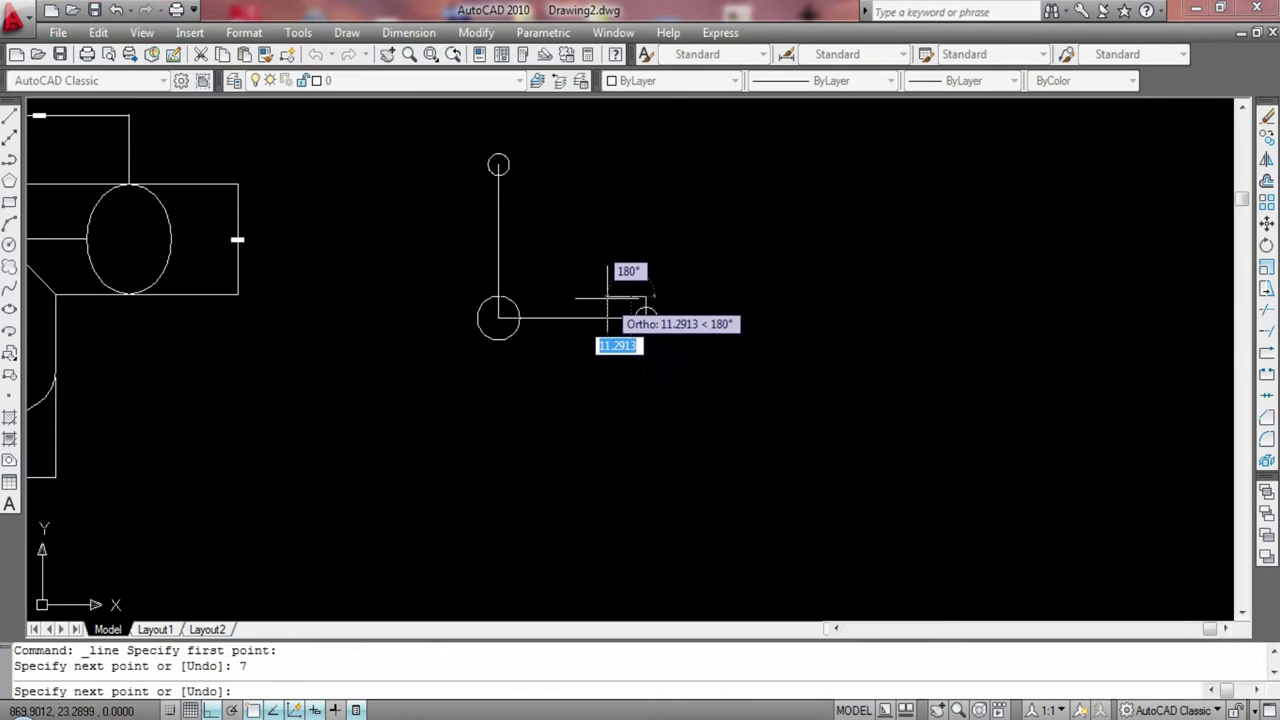
{"action": "key", "text": "Return"}
{"action": "key", "text": "Escape"}
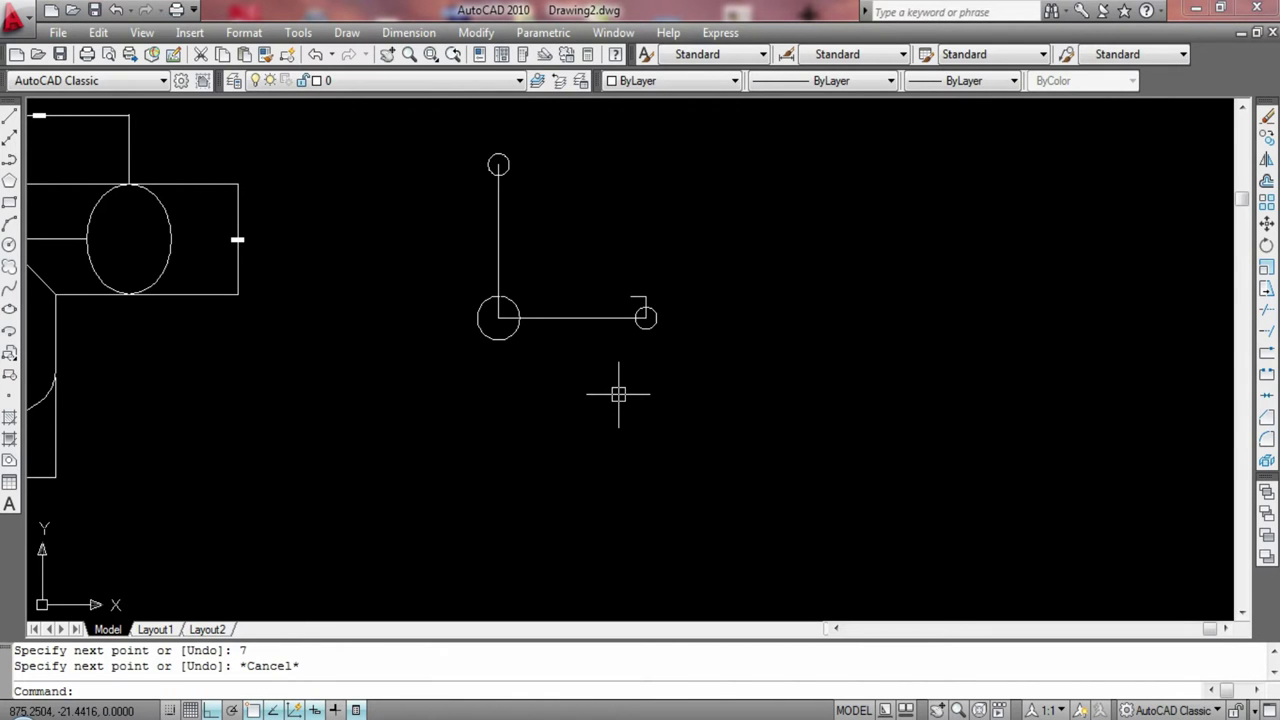
{"action": "left_click", "coordinate": [9, 115]}
{"action": "left_click", "coordinate": [631, 297]}
{"action": "type", "text": "20"}
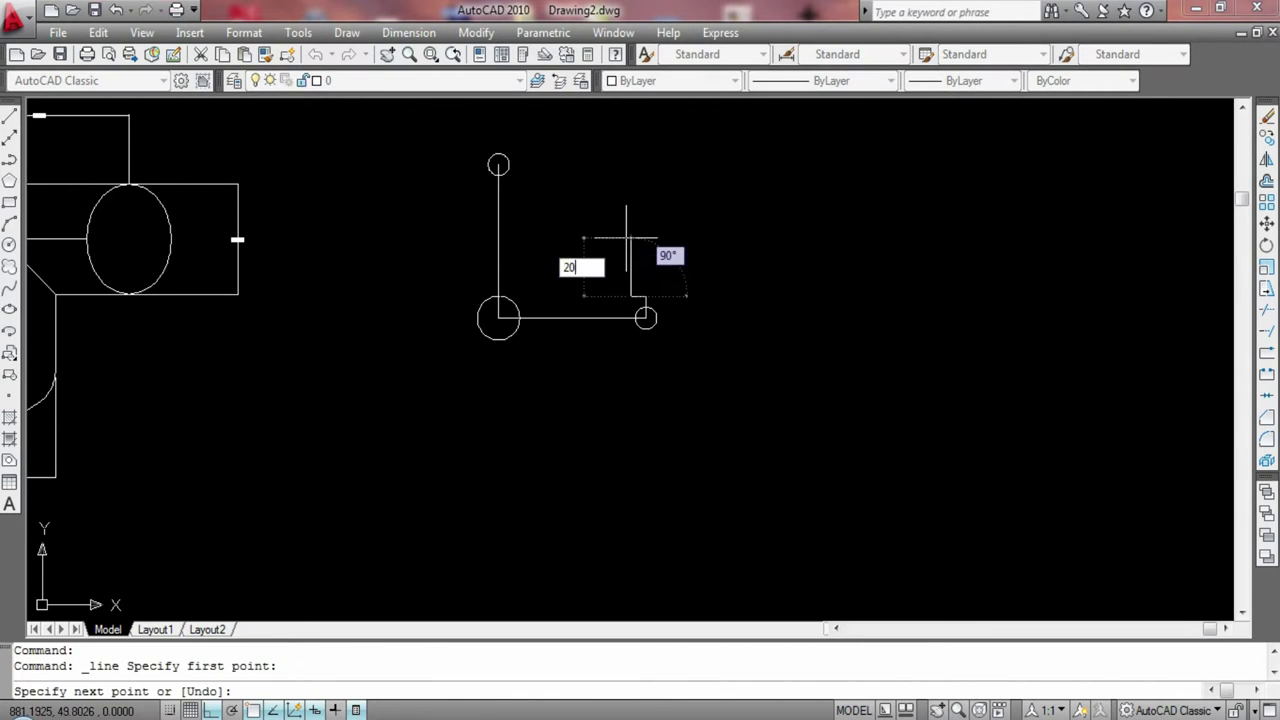
{"action": "key", "text": "Return"}
{"action": "key", "text": "Escape"}
Draw a diameter-10 circle at the top of the 20-unit construction line
{"action": "left_click", "coordinate": [9, 244]}
{"action": "left_click", "coordinate": [631, 253]}
{"action": "type", "text": "d"}
{"action": "key", "text": "Return"}
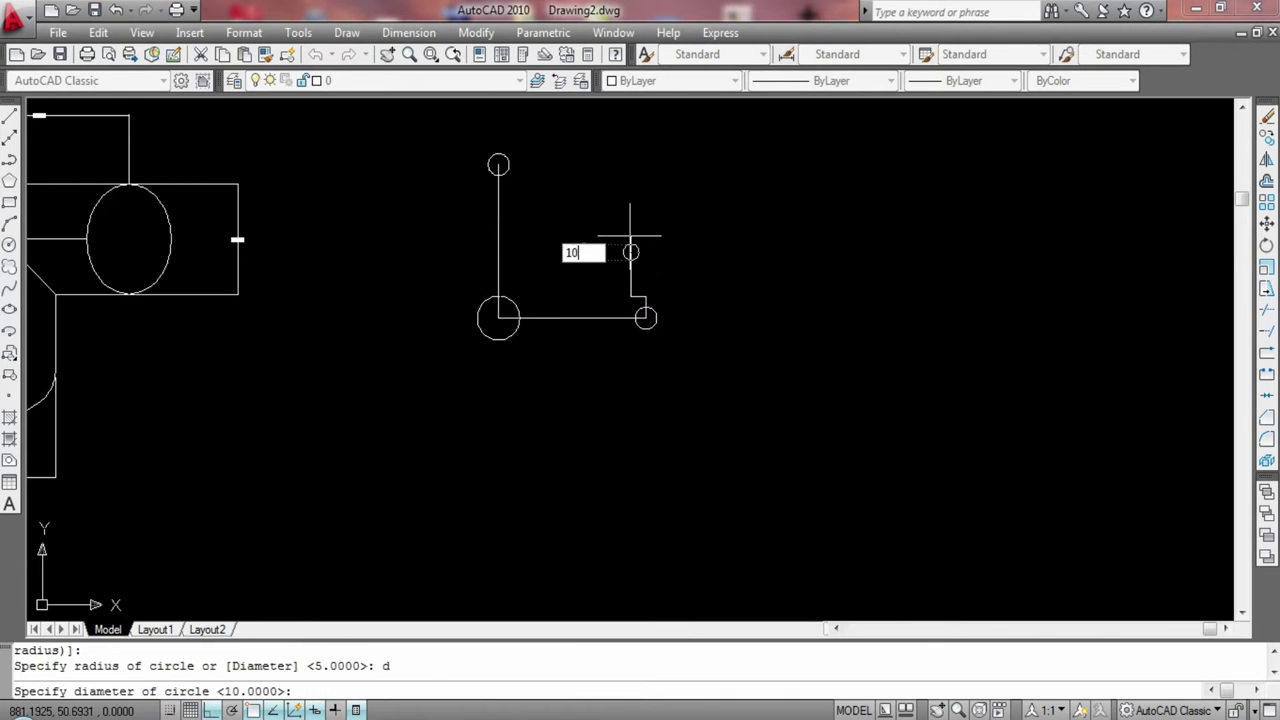
{"action": "type", "text": "10"}
{"action": "key", "text": "Return"}
{"action": "key", "text": "Escape"}
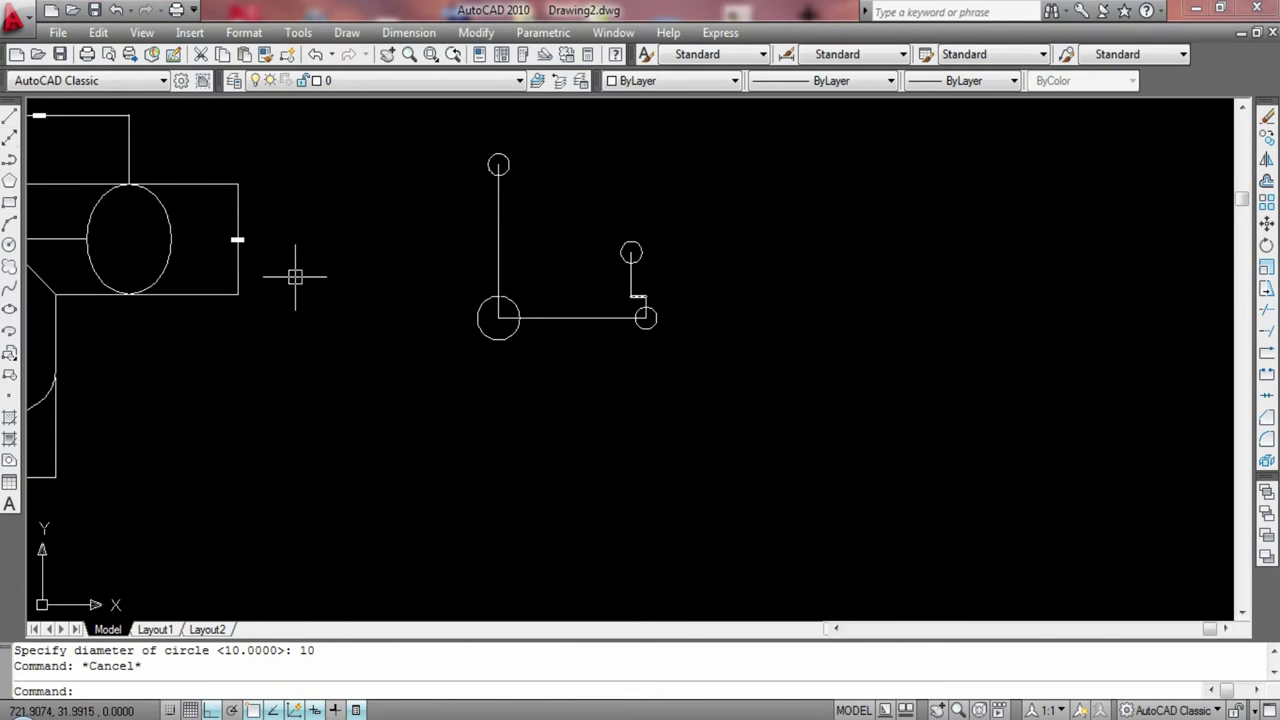
Draw a leftward line from the short segment, then an upward construction line from its end
{"action": "type", "text": "l"}
{"action": "key", "text": "Return"}
{"action": "left_click", "coordinate": [646, 297]}
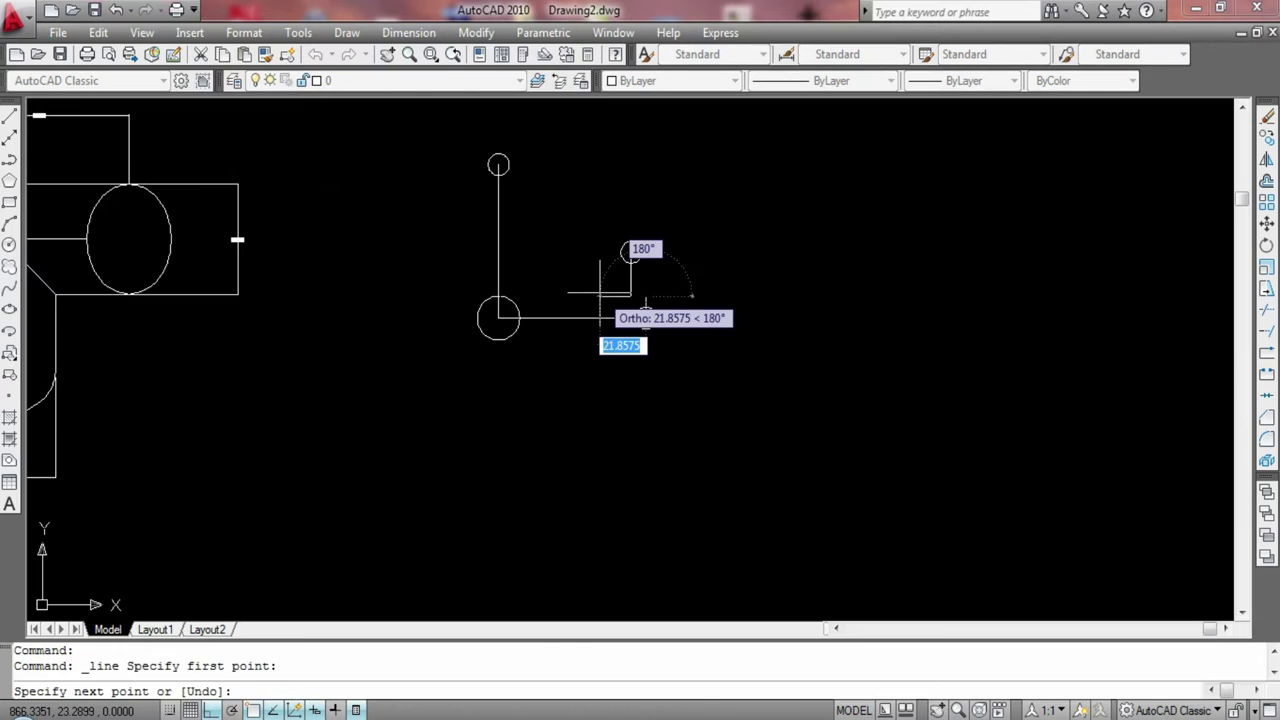
{"action": "key", "text": "Return"}
{"action": "key", "text": "Escape"}
{"action": "key", "text": "Return"}
{"action": "left_click", "coordinate": [588, 297]}
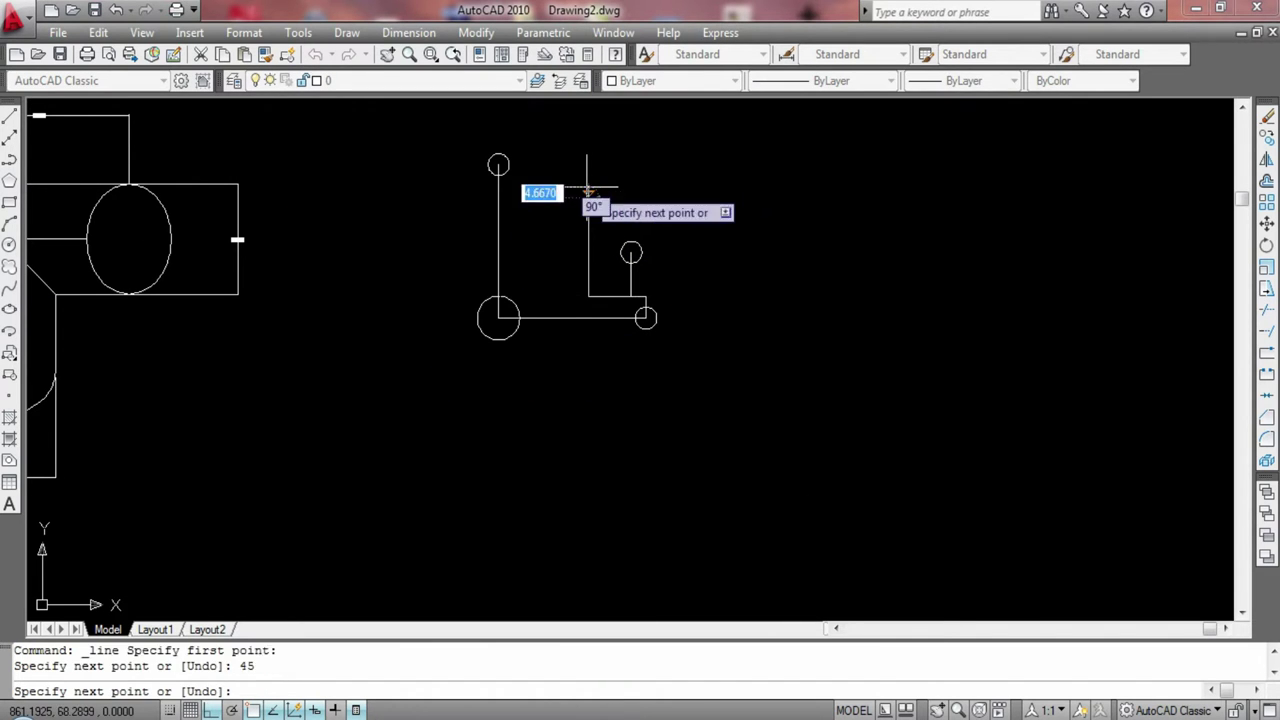
{"action": "key", "text": "Escape"}
Draw a diameter-10 circle at the upward line's top and delete the construction lines
{"action": "left_click", "coordinate": [9, 244]}
{"action": "left_click", "coordinate": [588, 197]}
{"action": "type", "text": "d"}
{"action": "key", "text": "Return"}
{"action": "type", "text": "10"}
{"action": "key", "text": "Return"}
{"action": "left_click", "coordinate": [600, 297]}
{"action": "key", "text": "Delete"}
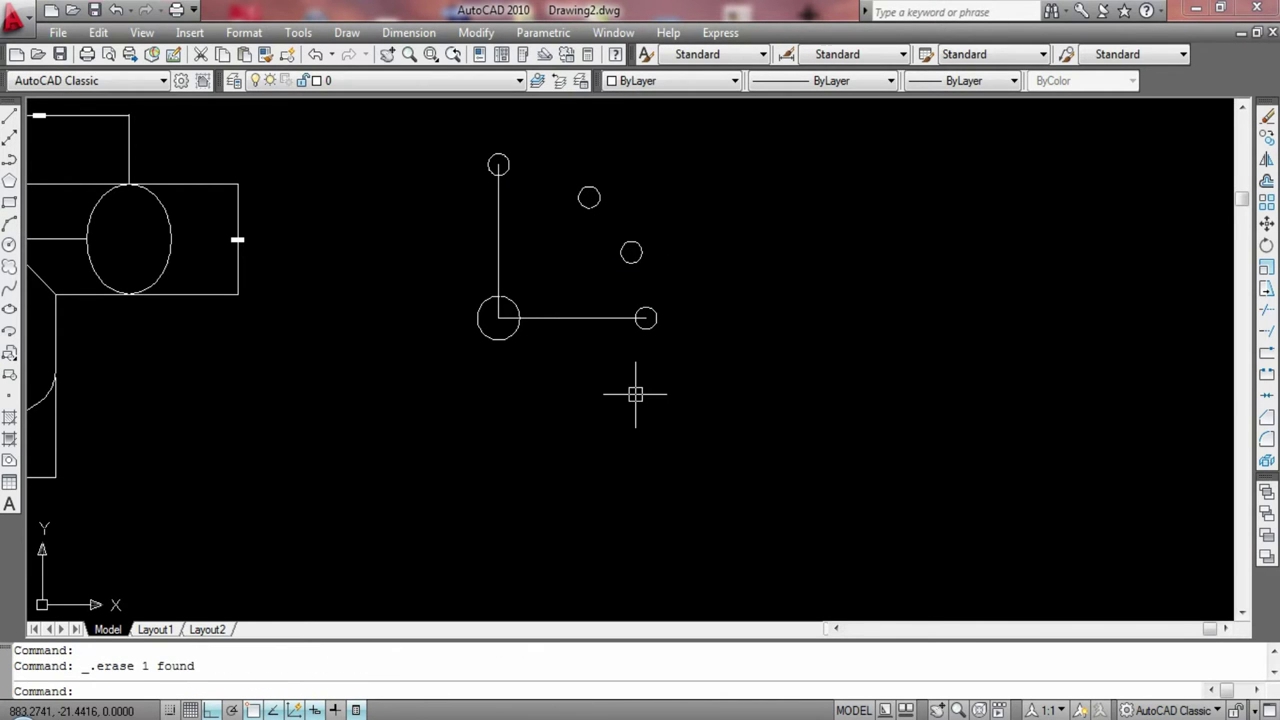
{"action": "left_click", "coordinate": [9, 244]}
{"action": "left_click", "coordinate": [498, 318]}
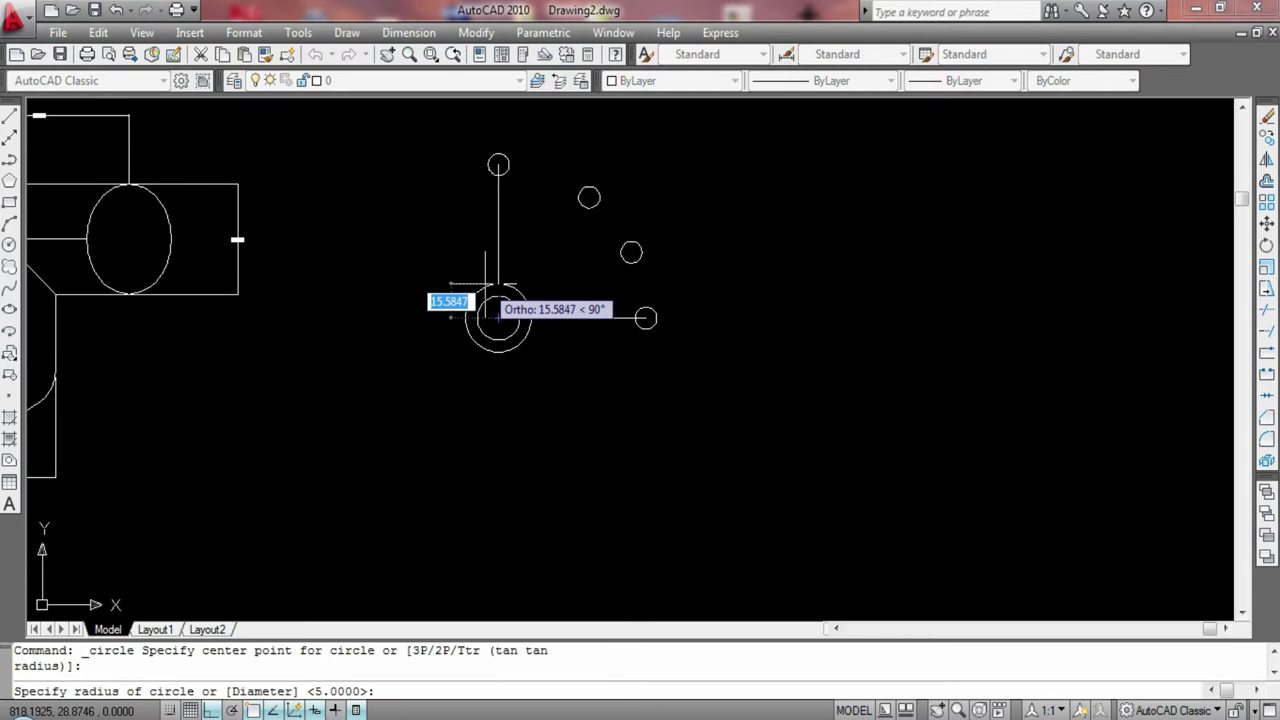
{"action": "type", "text": "20"}
{"action": "key", "text": "Return"}
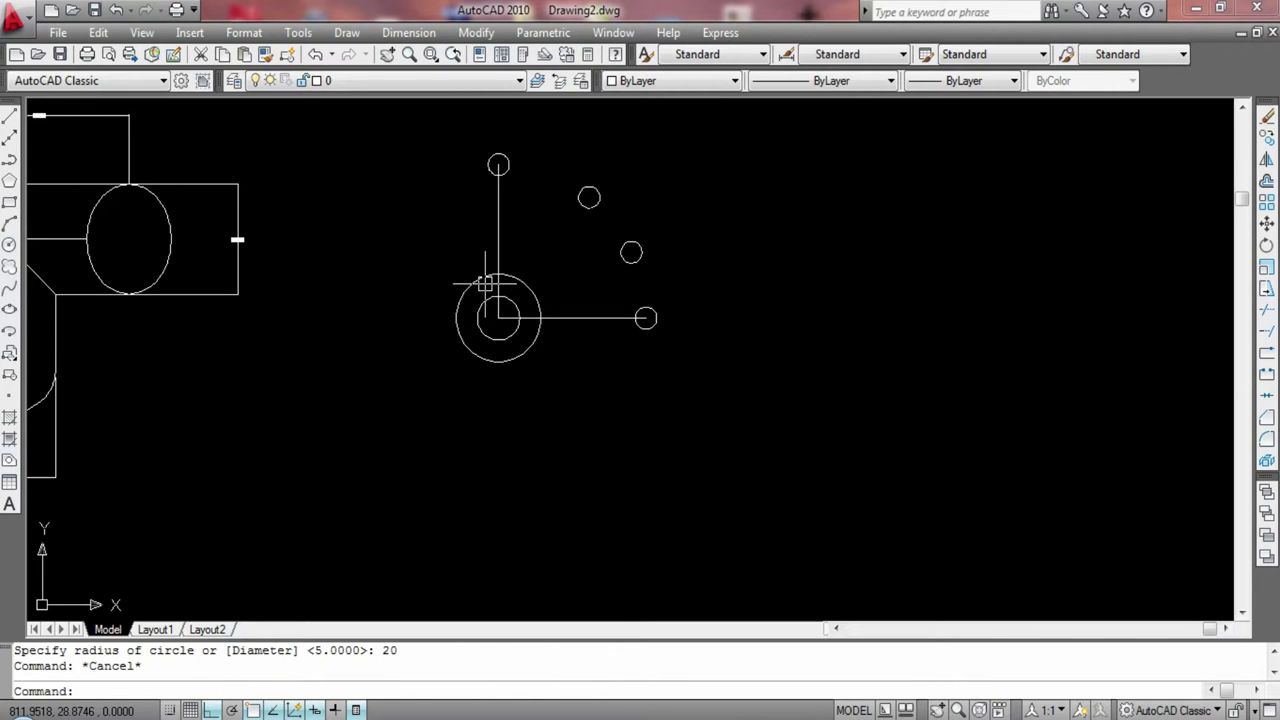
{"action": "left_click", "coordinate": [9, 116]}
{"action": "left_click", "coordinate": [498, 318]}
{"action": "left_click", "coordinate": [498, 361]}
{"action": "key", "text": "Escape"}
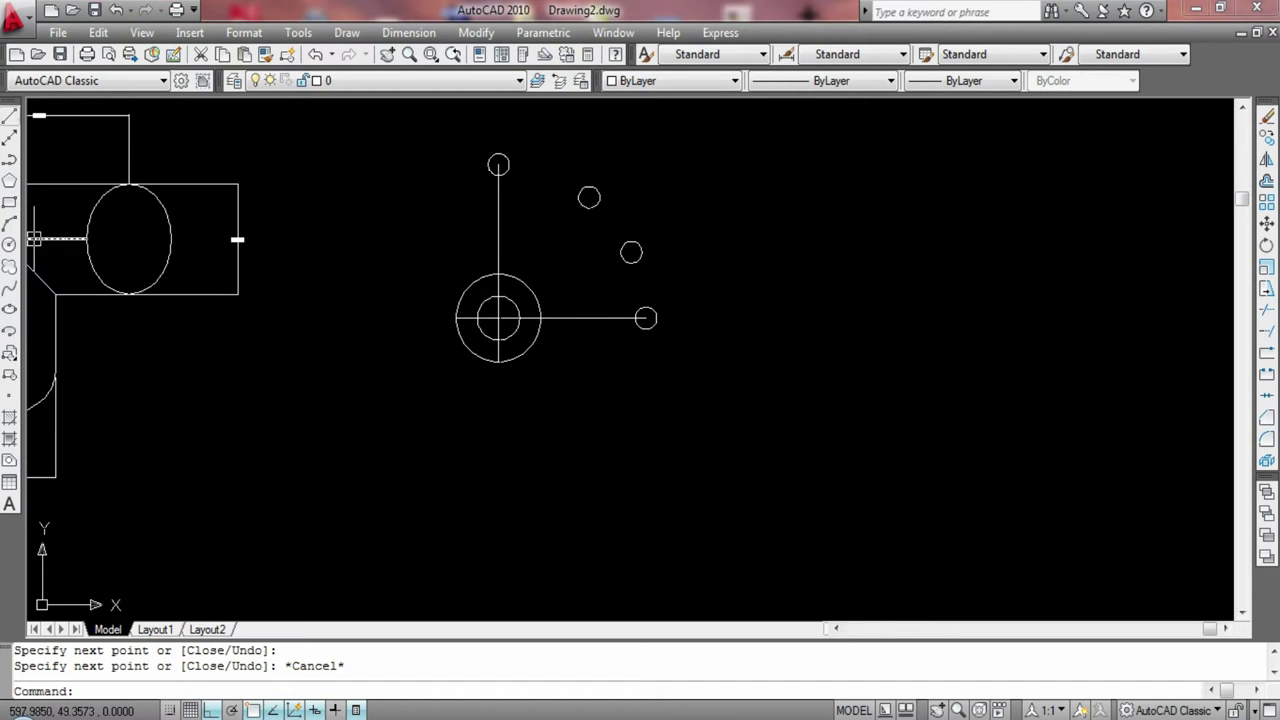
{"action": "left_click", "coordinate": [9, 116]}
{"action": "left_click", "coordinate": [477, 318]}
{"action": "type", "text": "20"}
{"action": "key", "text": "Return"}
{"action": "key", "text": "Escape"}
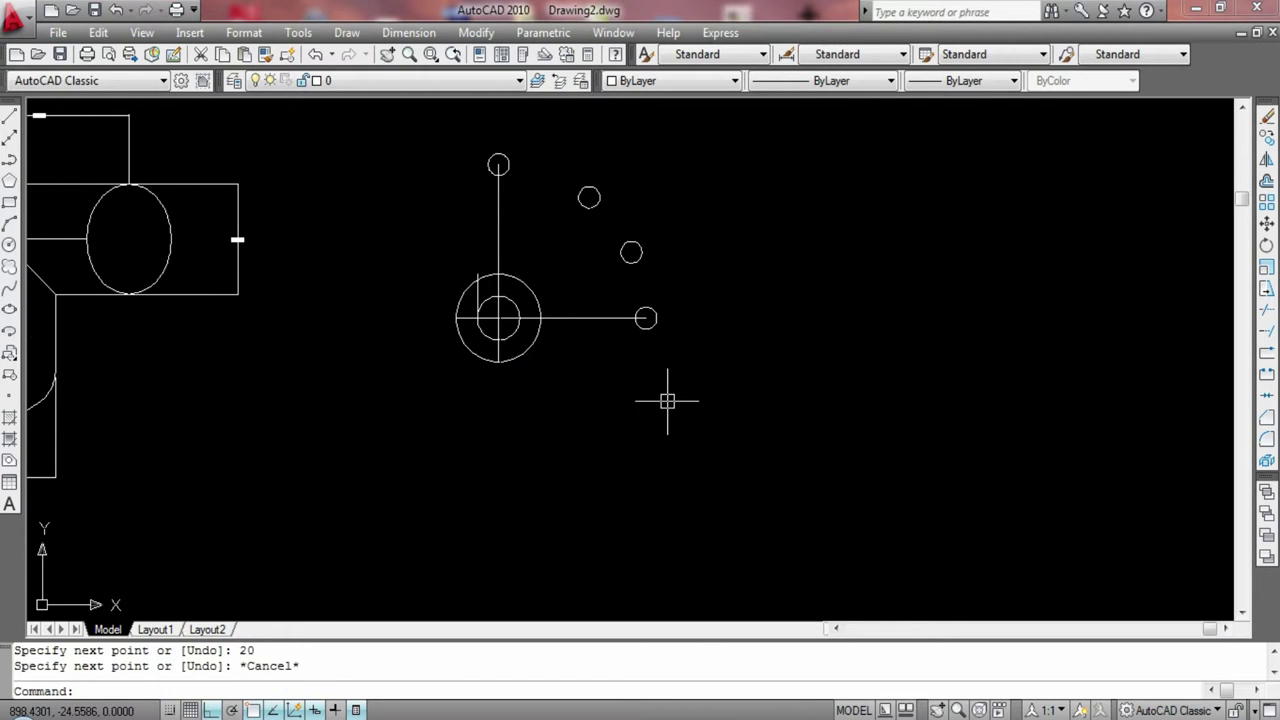
{"action": "left_click", "coordinate": [9, 116]}
{"action": "left_click", "coordinate": [498, 345]}
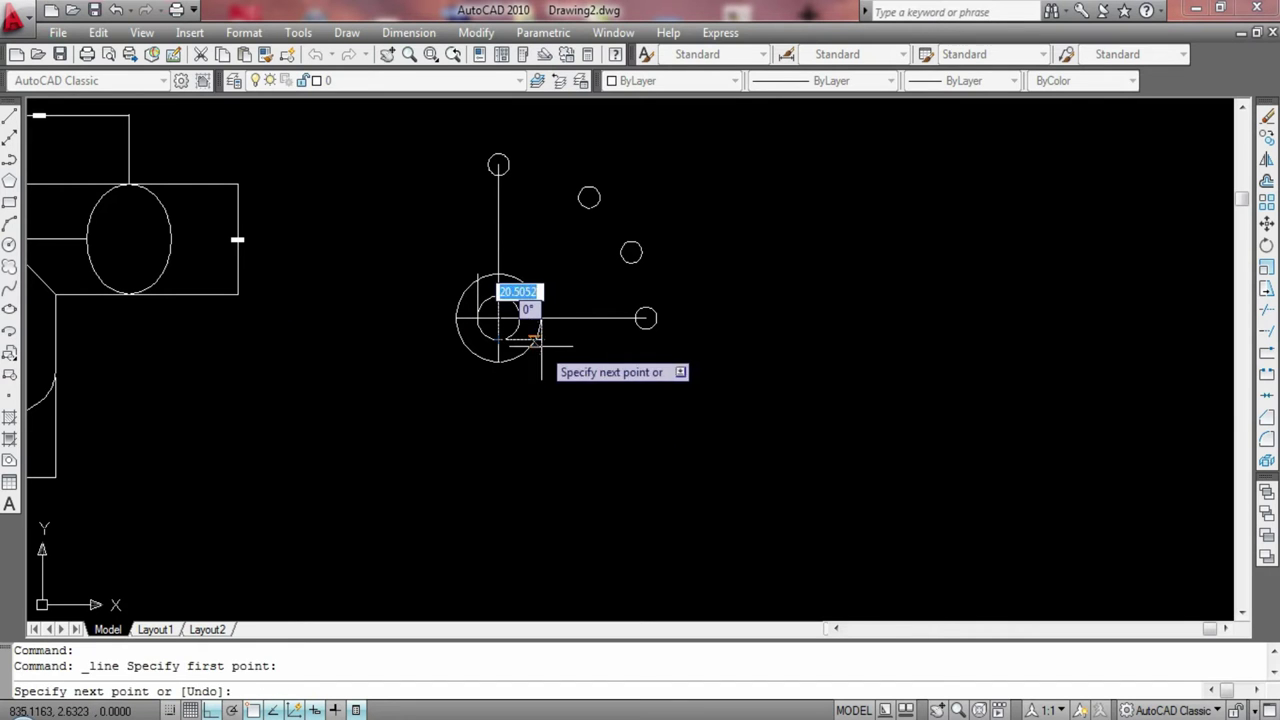
{"action": "type", "text": "20"}
{"action": "key", "text": "Return"}
{"action": "key", "text": "Escape"}
{"action": "left_click", "coordinate": [9, 244]}
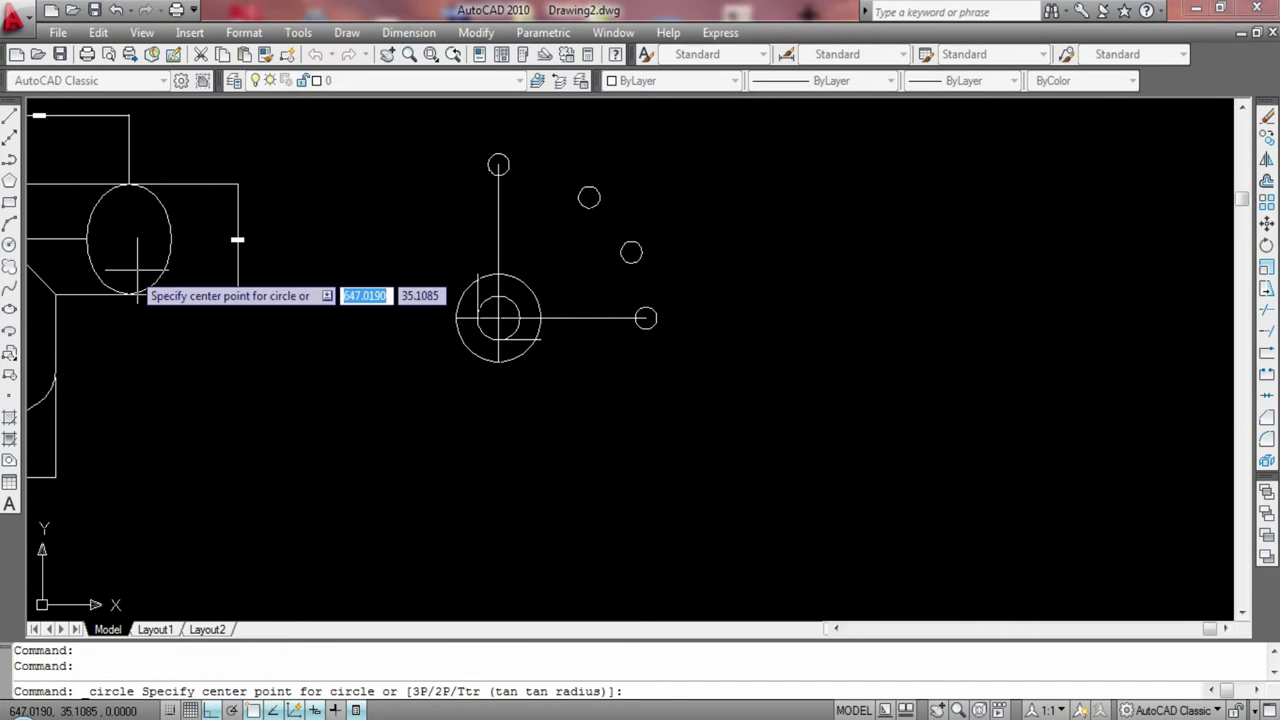
{"action": "left_click", "coordinate": [498, 318]}
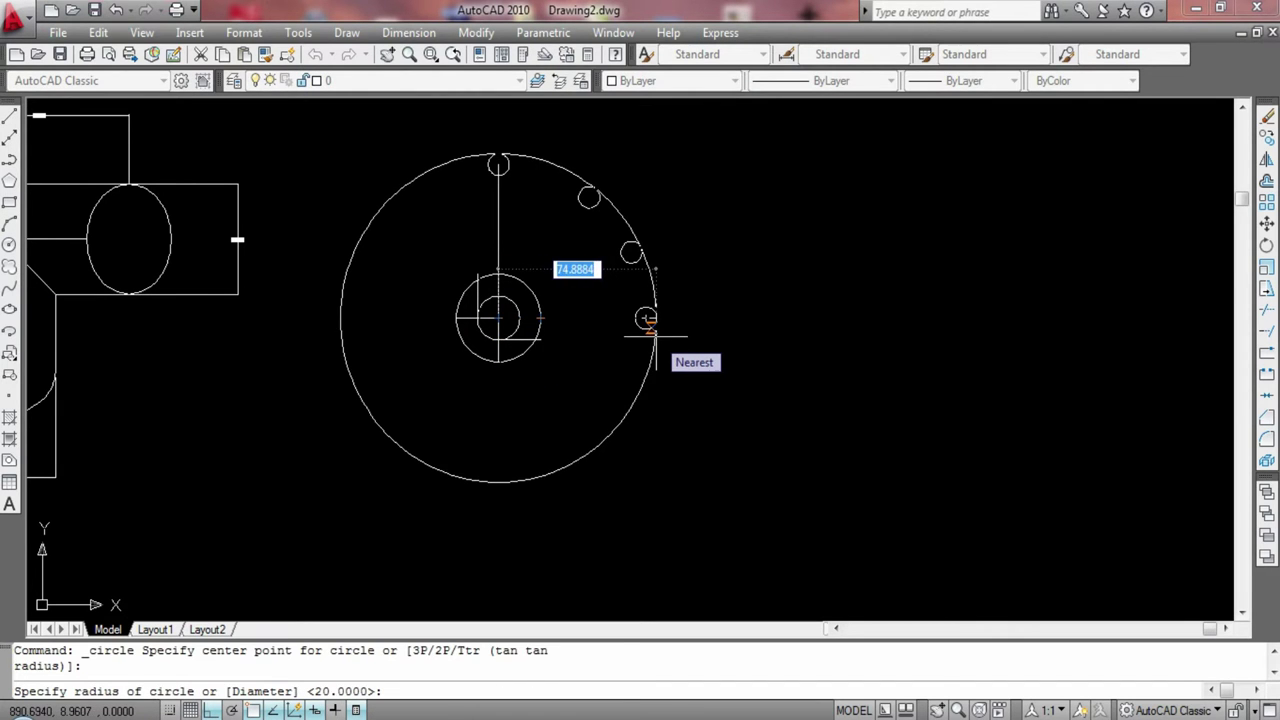
{"action": "type", "text": "75"}
{"action": "key", "text": "Return"}
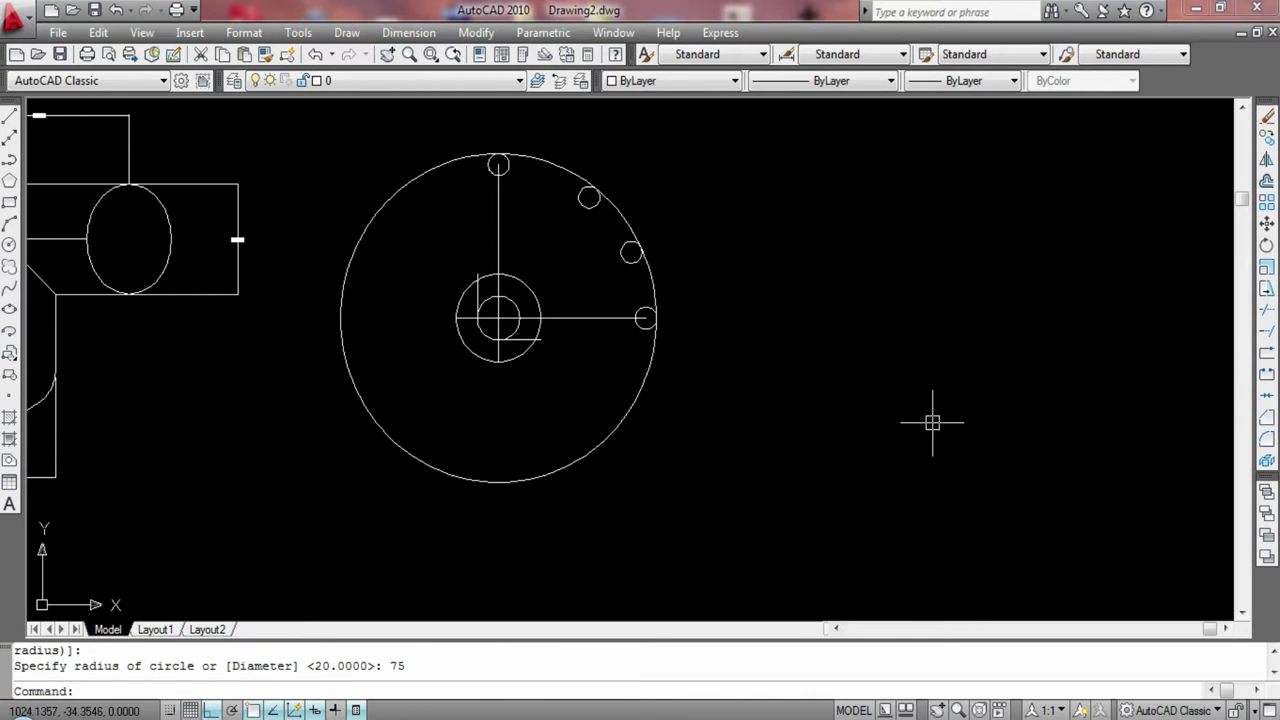
{"action": "type", "text": "tr"}
{"action": "key", "text": "Return"}
{"action": "key", "text": "Return"}
{"action": "left_click", "coordinate": [622, 420]}
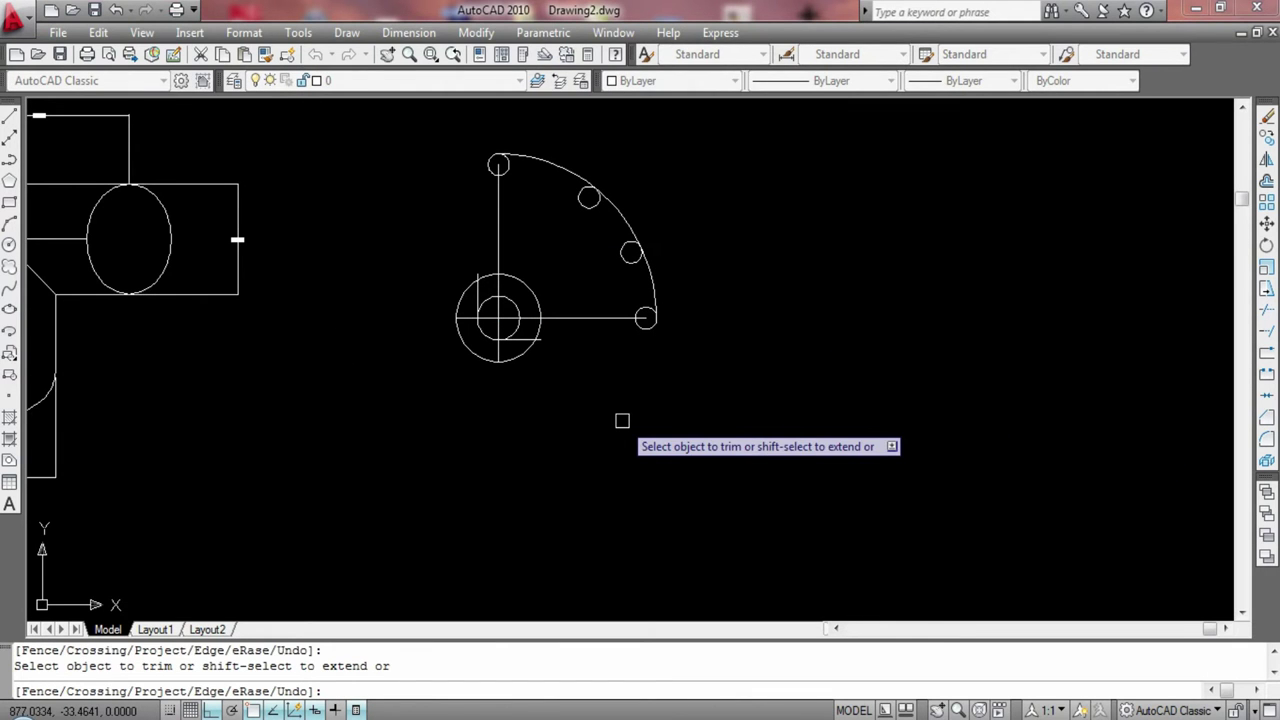
{"action": "left_click", "coordinate": [9, 116]}
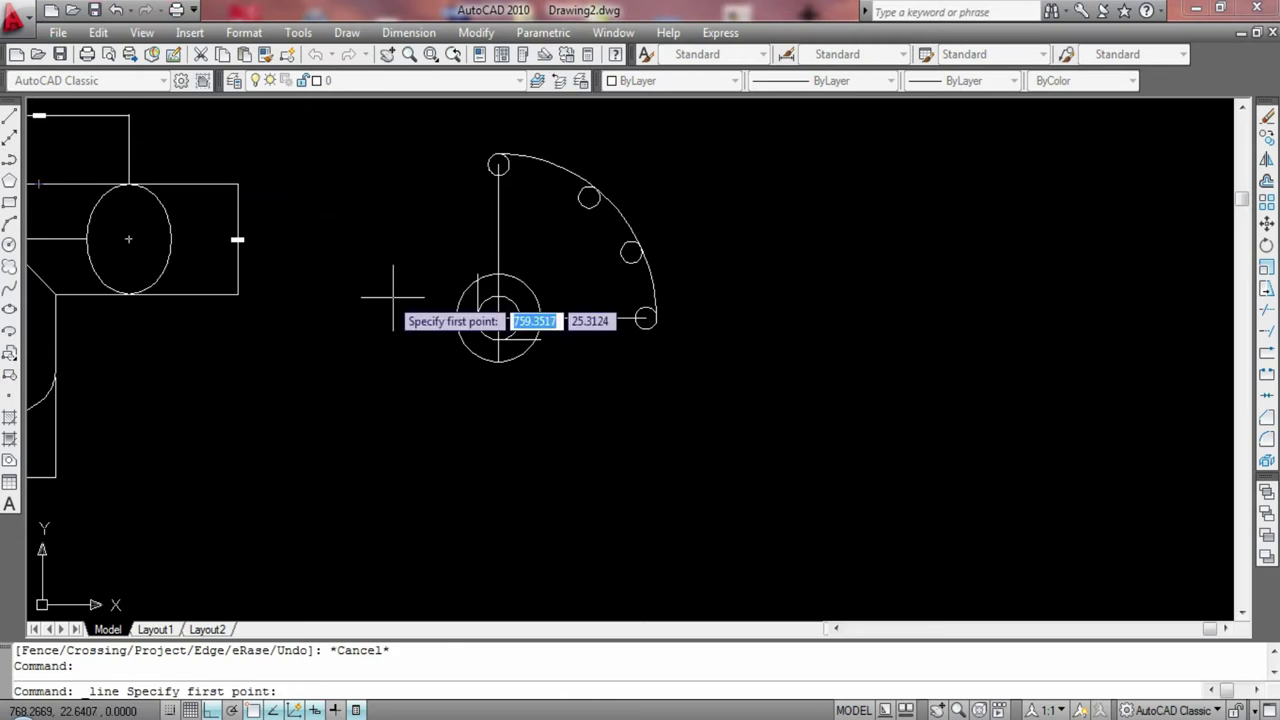
{"action": "left_click", "coordinate": [498, 318]}
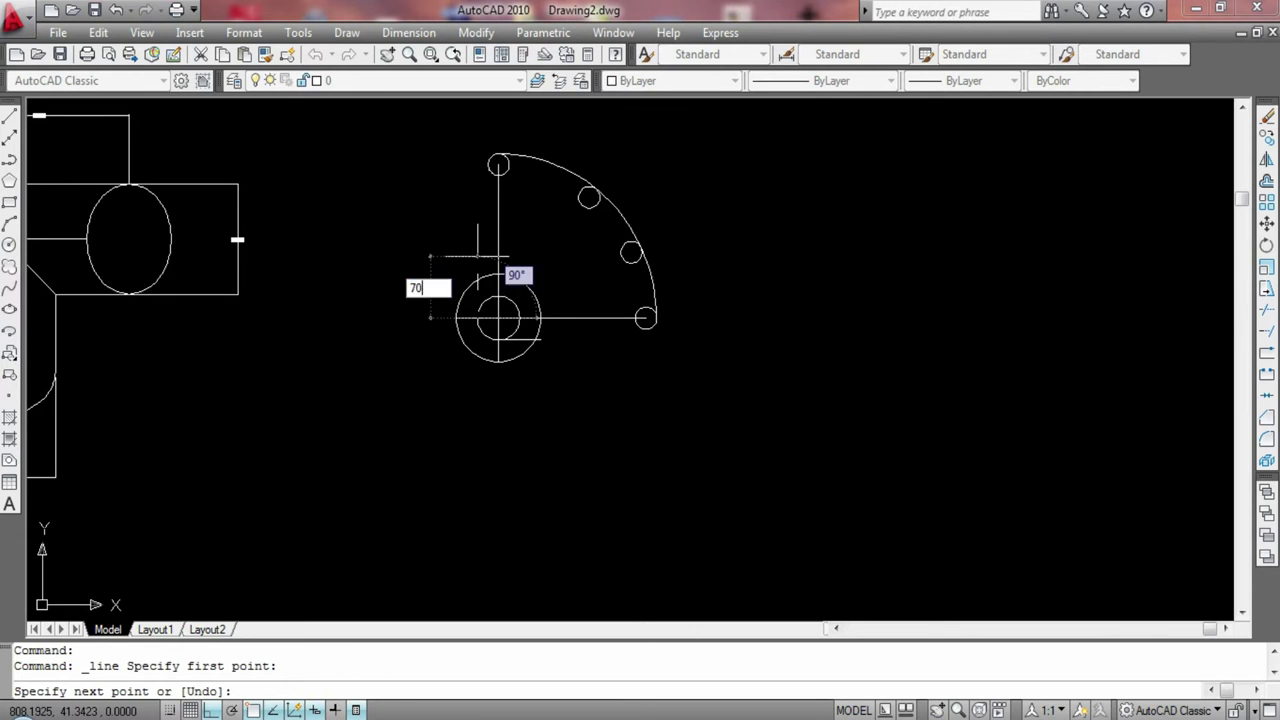
{"action": "type", "text": "0"}
{"action": "key", "text": "Return"}
{"action": "key", "text": "Escape"}
{"action": "key", "text": "Return"}
{"action": "left_click", "coordinate": [498, 339]}
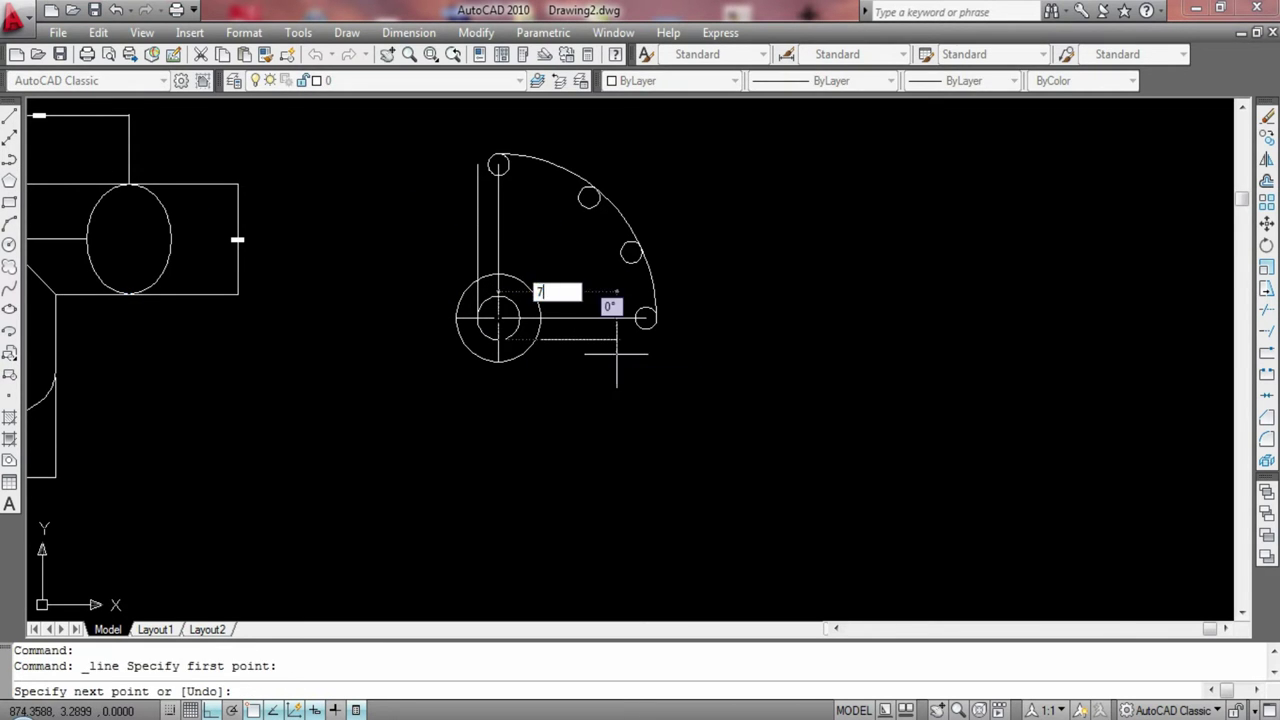
{"action": "type", "text": "70"}
{"action": "key", "text": "Return"}
{"action": "key", "text": "Escape"}
{"action": "left_click", "coordinate": [9, 243]}
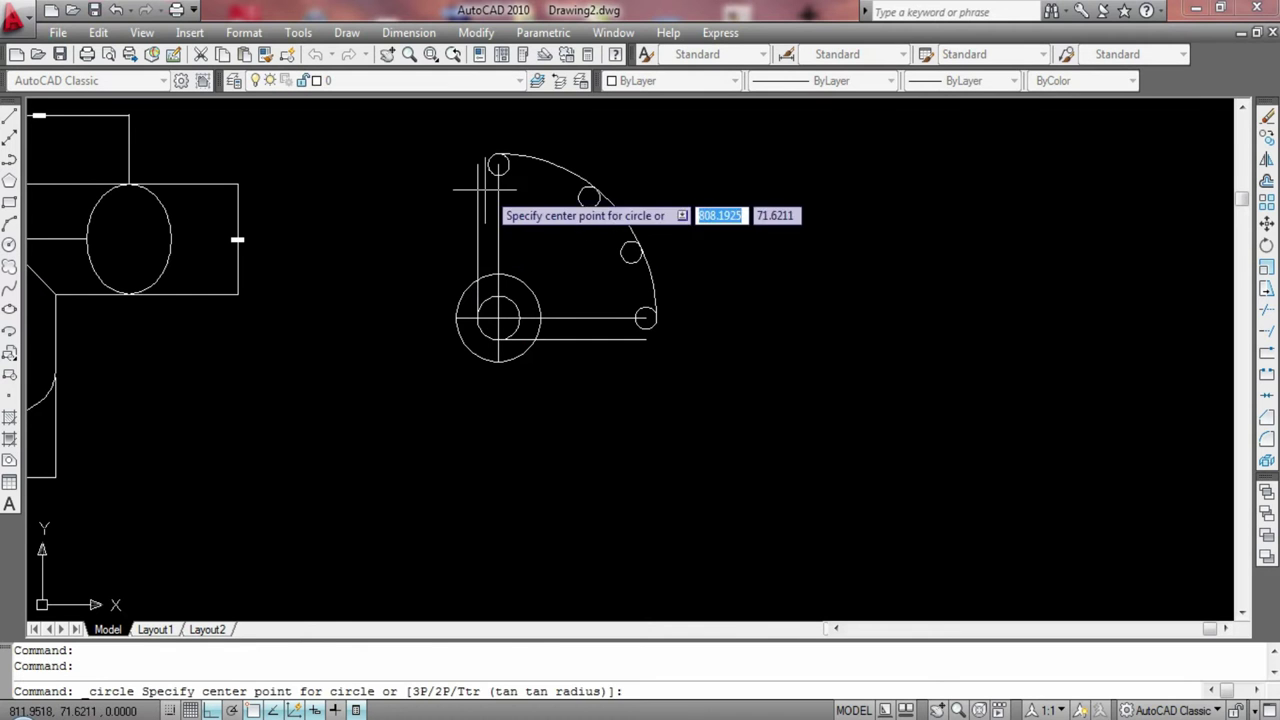
{"action": "left_click", "coordinate": [498, 165]}
{"action": "type", "text": "d"}
{"action": "key", "text": "Return"}
{"action": "type", "text": "20"}
{"action": "key", "text": "Return"}
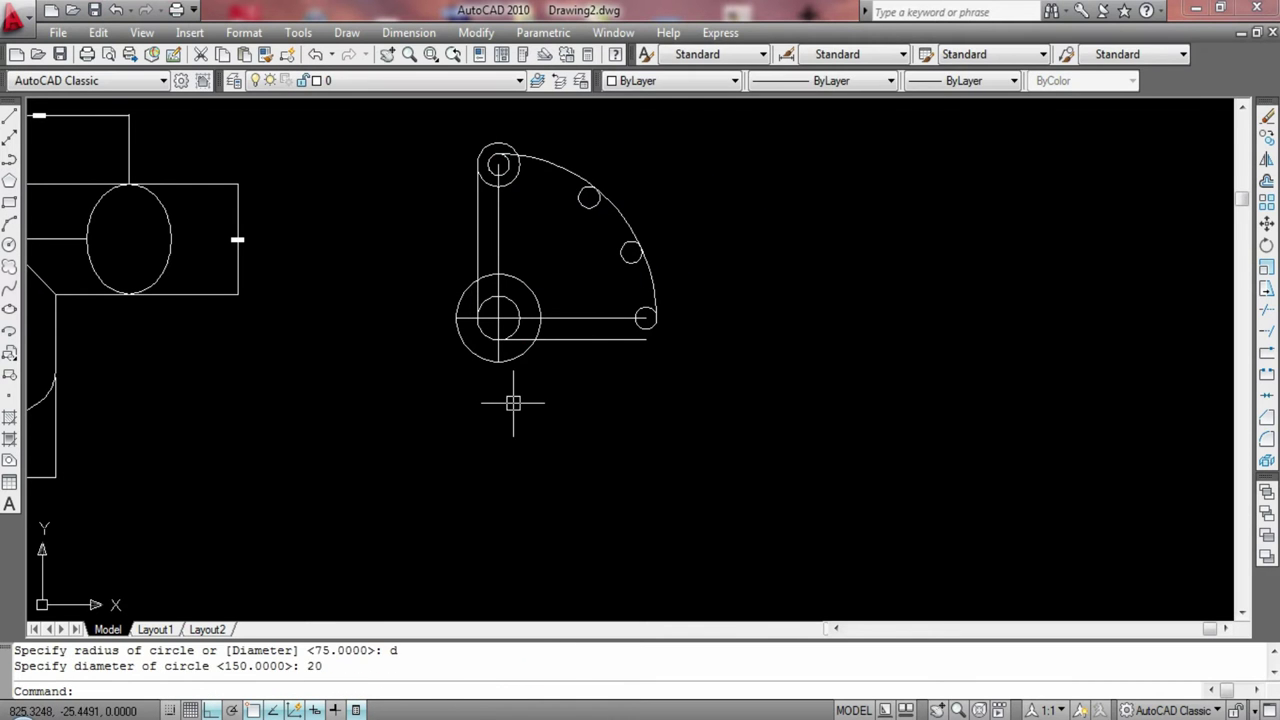
{"action": "key", "text": "Return"}
{"action": "left_click", "coordinate": [646, 318]}
{"action": "type", "text": "d"}
{"action": "key", "text": "Return"}
{"action": "type", "text": "20"}
{"action": "key", "text": "Return"}
{"action": "key", "text": "Escape"}
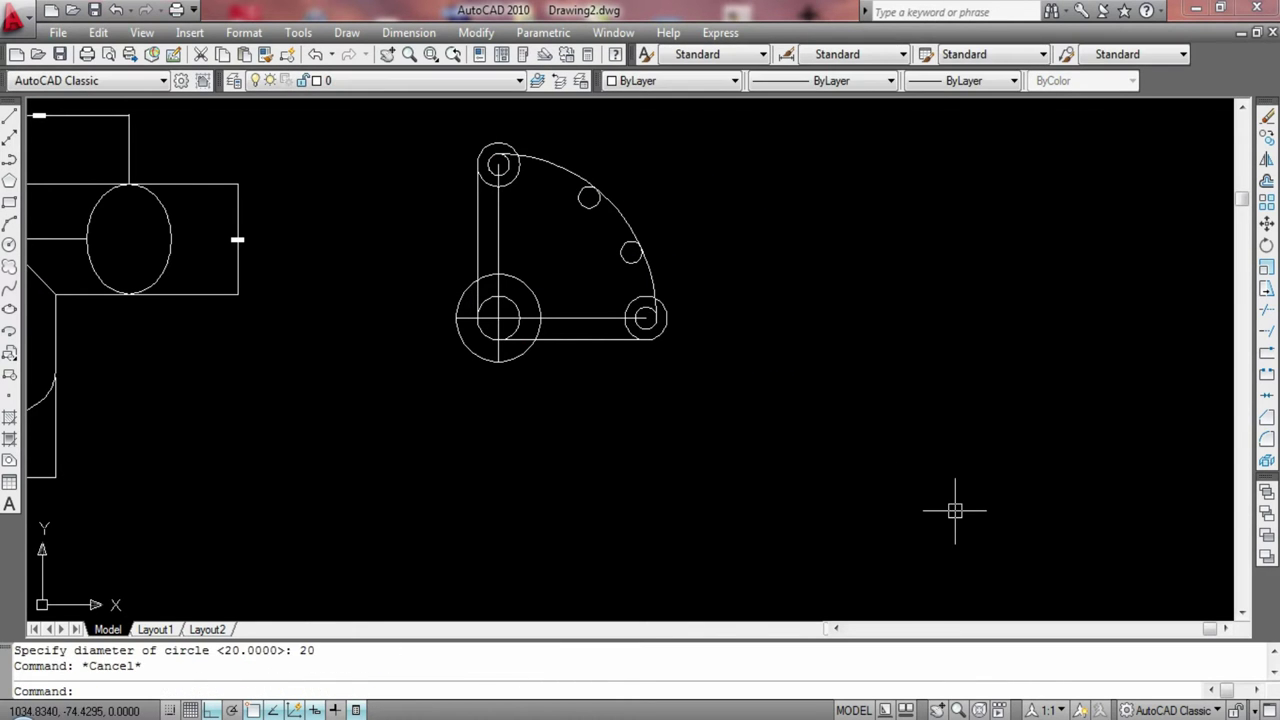
{"action": "scroll", "coordinate": [366, 326], "scroll_direction": "up", "scroll_amount": 2}
{"action": "type", "text": "tr"}
{"action": "key", "text": "Return"}
{"action": "key", "text": "Return"}
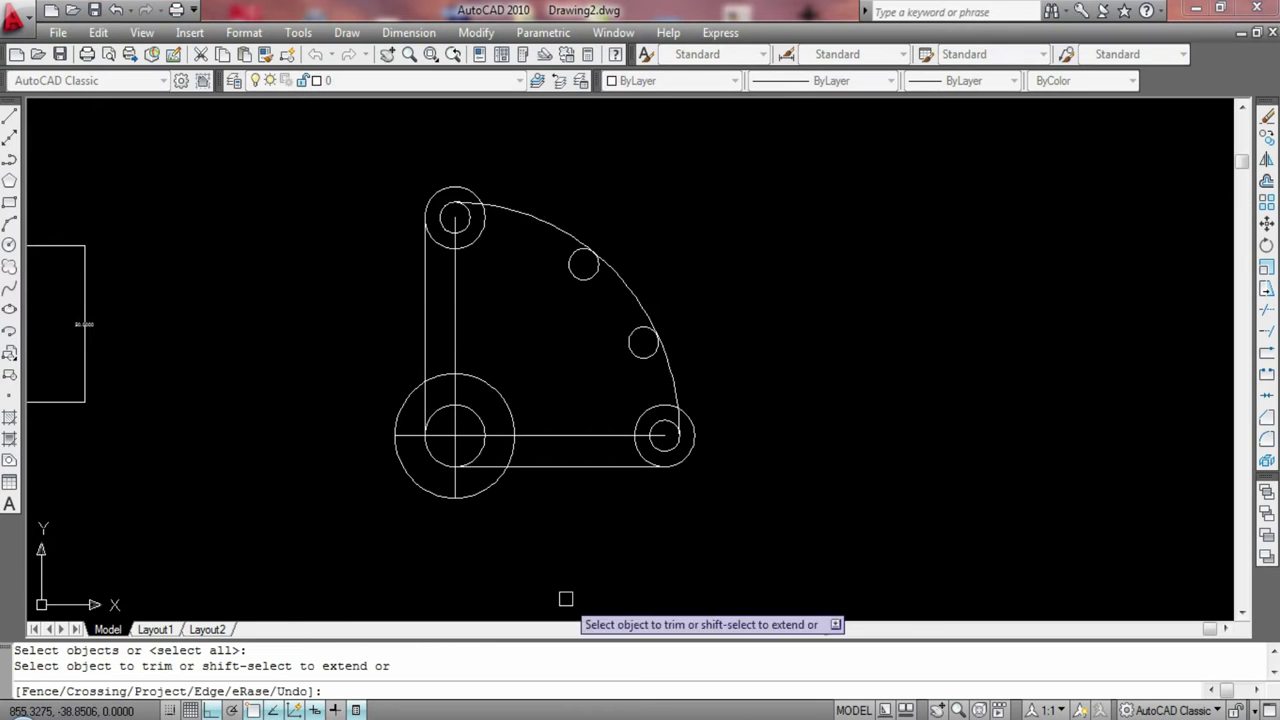
{"action": "left_click", "coordinate": [455, 330]}
{"action": "left_click", "coordinate": [500, 438]}
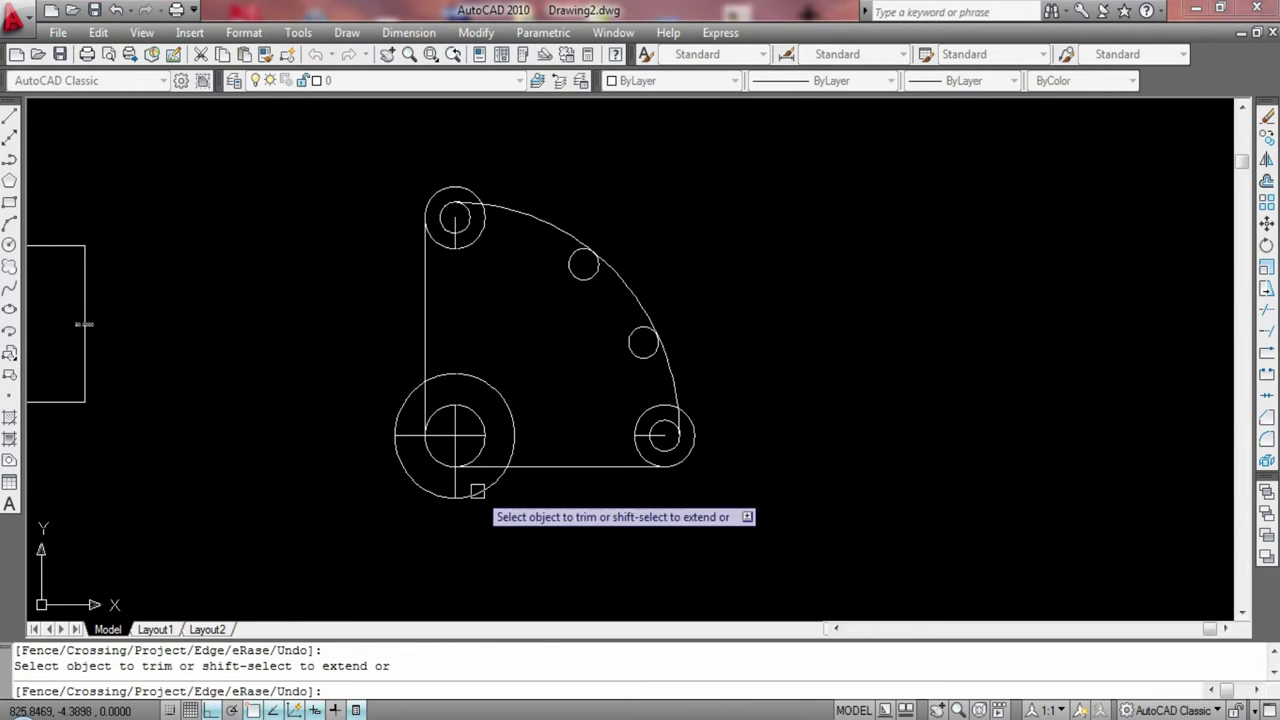
{"action": "type", "text": "tr"}
{"action": "key", "text": "Return"}
{"action": "left_click", "coordinate": [453, 240]}
{"action": "key", "text": "Delete"}
{"action": "key", "text": "Escape"}
{"action": "key", "text": "Escape"}
{"action": "type", "text": "tr"}
{"action": "key", "text": "Return"}
{"action": "key", "text": "Return"}
{"action": "left_click", "coordinate": [473, 252]}
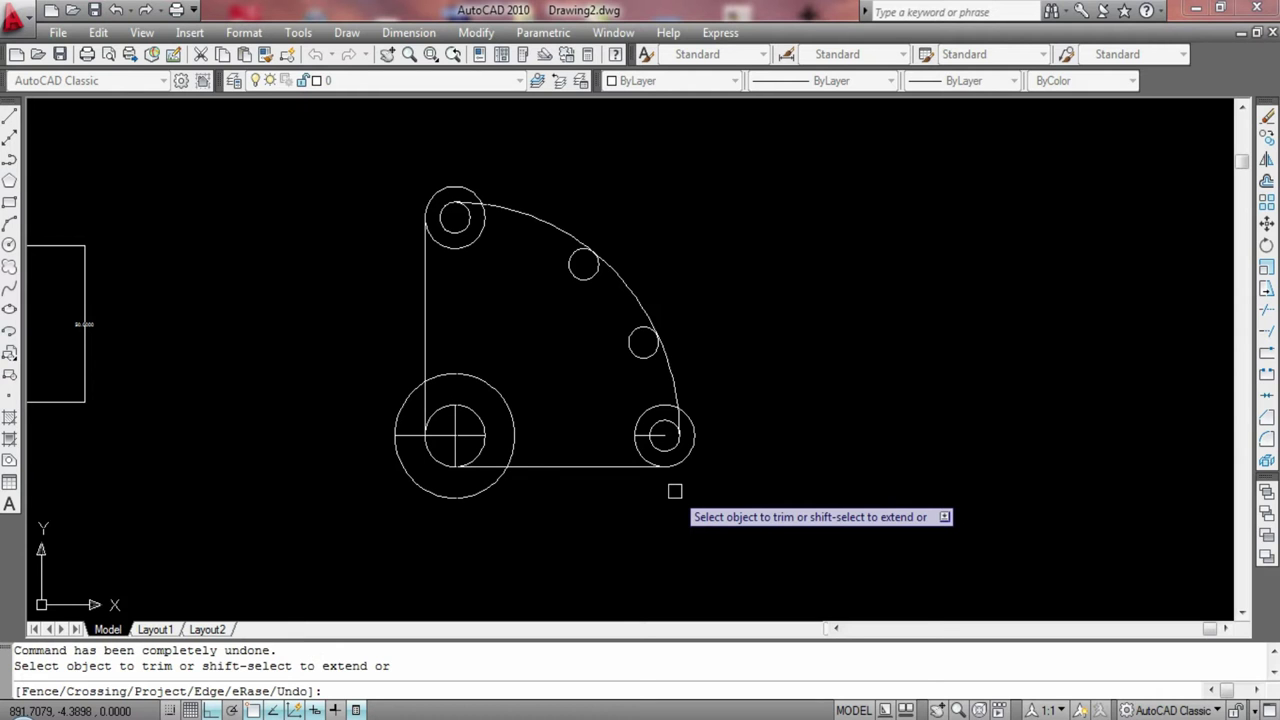
{"action": "key", "text": "ctrl+z"}
{"action": "key", "text": "ctrl+z"}
{"action": "key", "text": "ctrl+z"}
{"action": "key", "text": "ctrl+z"}
{"action": "key", "text": "ctrl+z"}
{"action": "key", "text": "ctrl+z"}
{"action": "key", "text": "ctrl+z"}
{"action": "key", "text": "ctrl+z"}
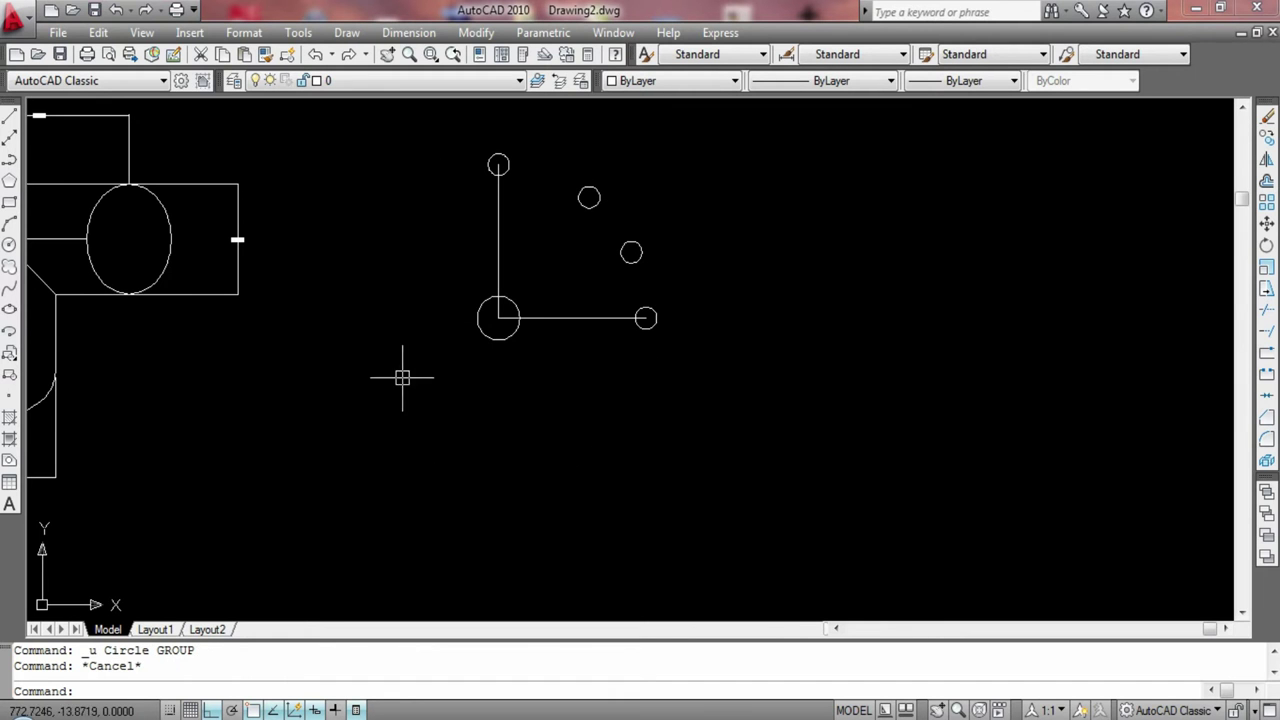
Zoom in and draw a radius-20 circle centred on the lower-left hub circle
{"action": "scroll", "coordinate": [490, 360], "scroll_direction": "up", "scroll_amount": 3}
{"action": "middle_click_drag", "start_coordinate": [406, 275], "coordinate": [300, 492]}
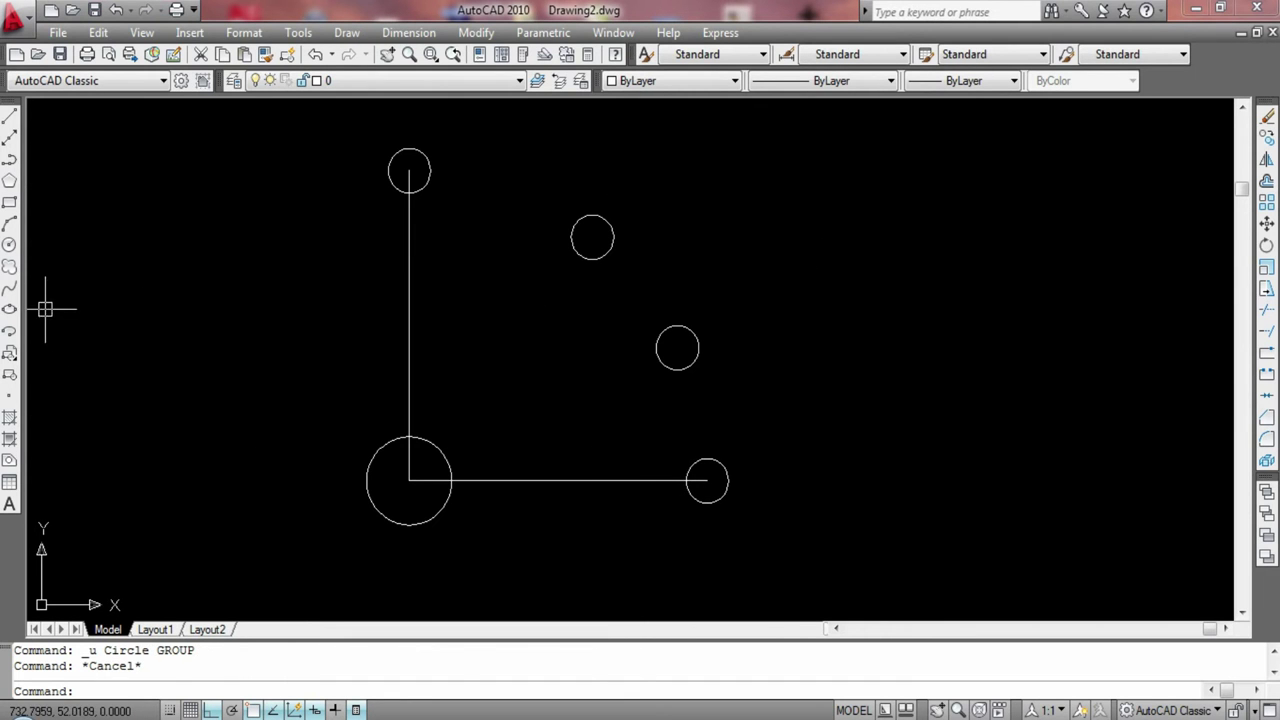
{"action": "left_click", "coordinate": [9, 244]}
{"action": "left_click", "coordinate": [409, 480]}
{"action": "type", "text": "20"}
{"action": "key", "text": "Return"}
{"action": "key", "text": "Escape"}
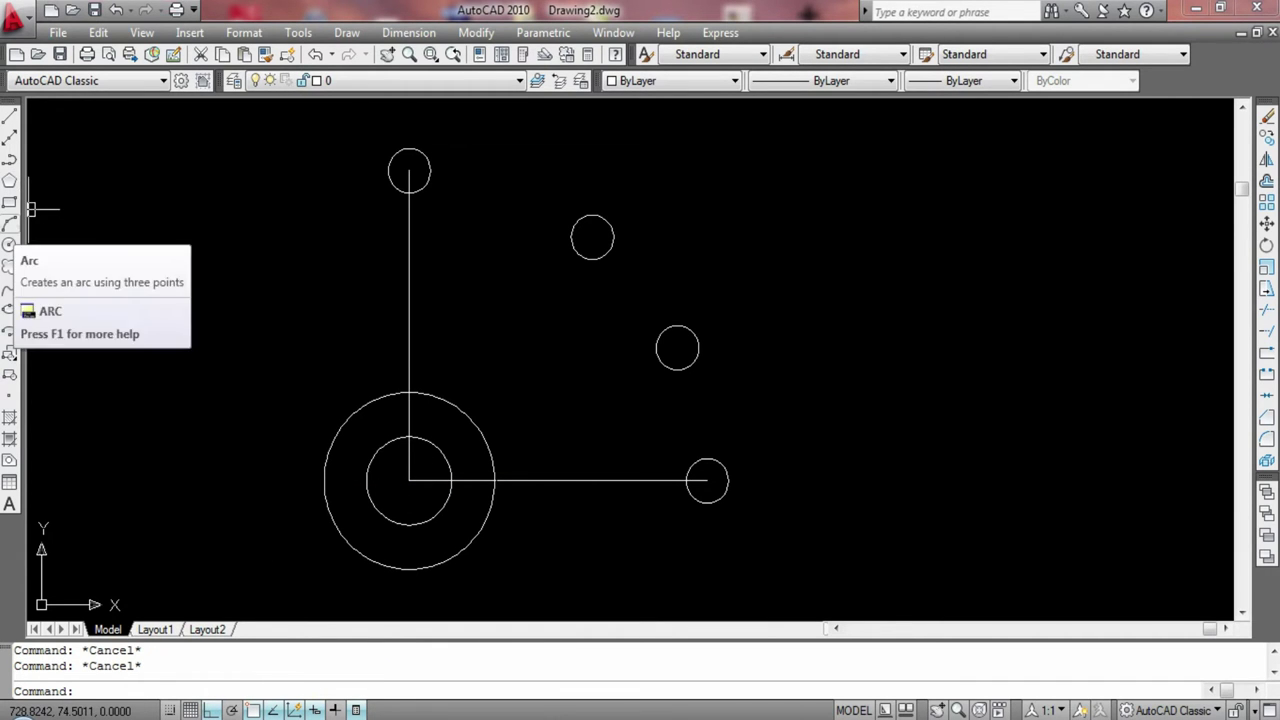
Remove a mistaken diagonal line drawn from the hub centre
{"action": "left_click", "coordinate": [9, 116]}
{"action": "left_click", "coordinate": [414, 481]}
{"action": "left_click", "coordinate": [409, 566]}
{"action": "key", "text": "Escape"}
{"action": "left_click", "coordinate": [404, 561]}
{"action": "key", "text": "Delete"}
{"action": "left_click", "coordinate": [9, 116]}
{"action": "left_click", "coordinate": [409, 480]}
{"action": "key", "text": "Escape"}
Draw two 20-unit keyway lines from the inner circle's left edge and bottom
{"action": "left_click", "coordinate": [9, 116]}
{"action": "left_click", "coordinate": [366, 480]}
{"action": "type", "text": "20"}
{"action": "key", "text": "Return"}
{"action": "key", "text": "Escape"}
{"action": "left_click", "coordinate": [9, 116]}
{"action": "left_click", "coordinate": [409, 523]}
{"action": "type", "text": "20"}
{"action": "key", "text": "Return"}
{"action": "key", "text": "Escape"}
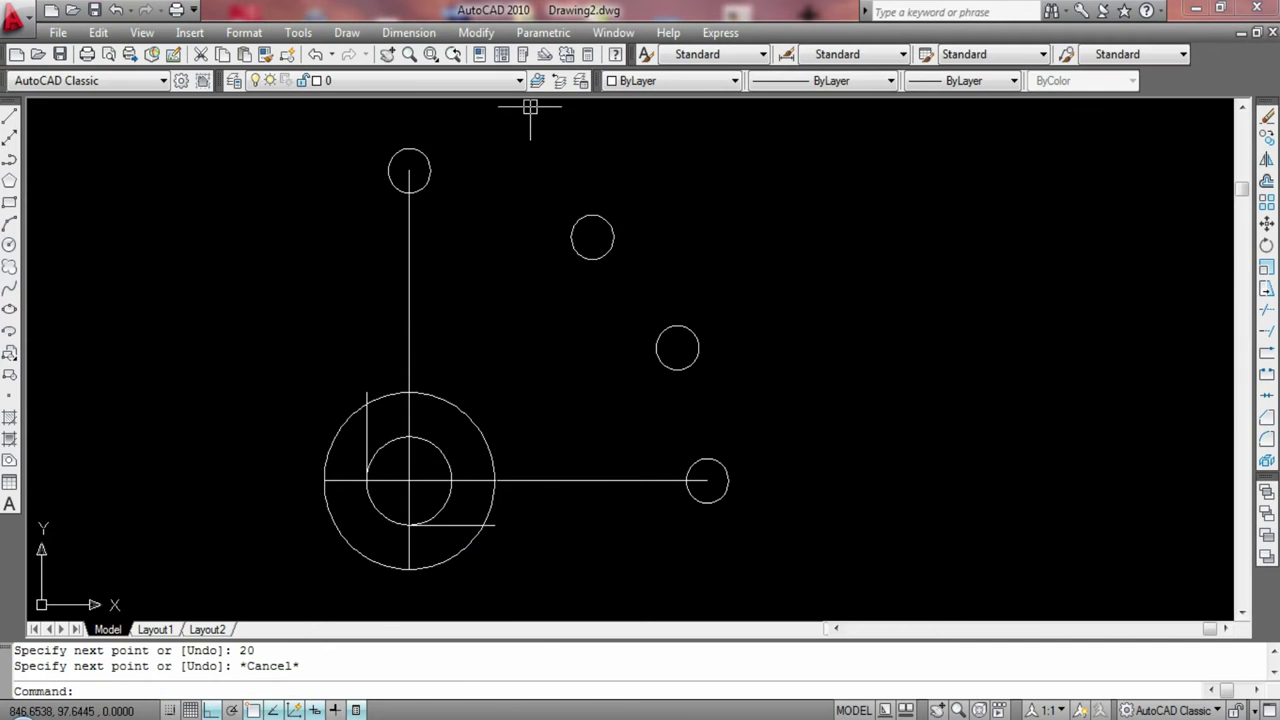
Delete another mistaken diagonal line and clear the active command
{"action": "left_click", "coordinate": [9, 244]}
{"action": "left_click", "coordinate": [409, 480]}
{"action": "key", "text": "Escape"}
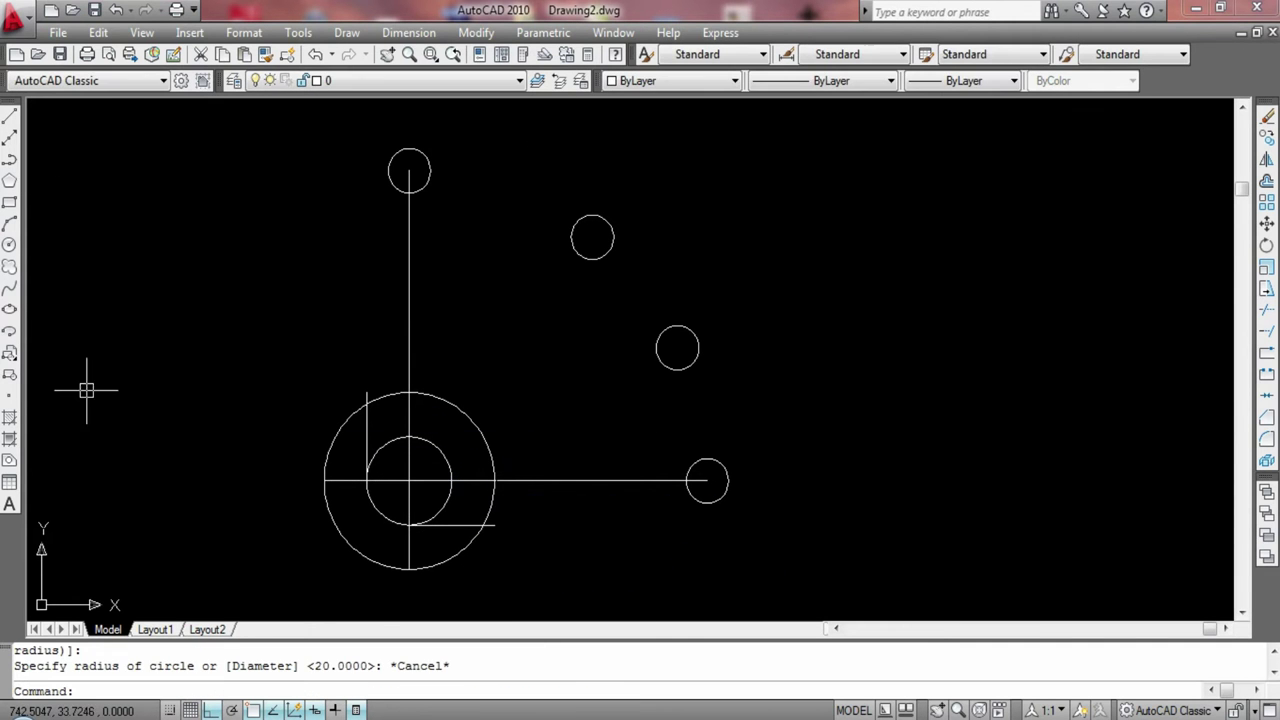
{"action": "left_click", "coordinate": [9, 116]}
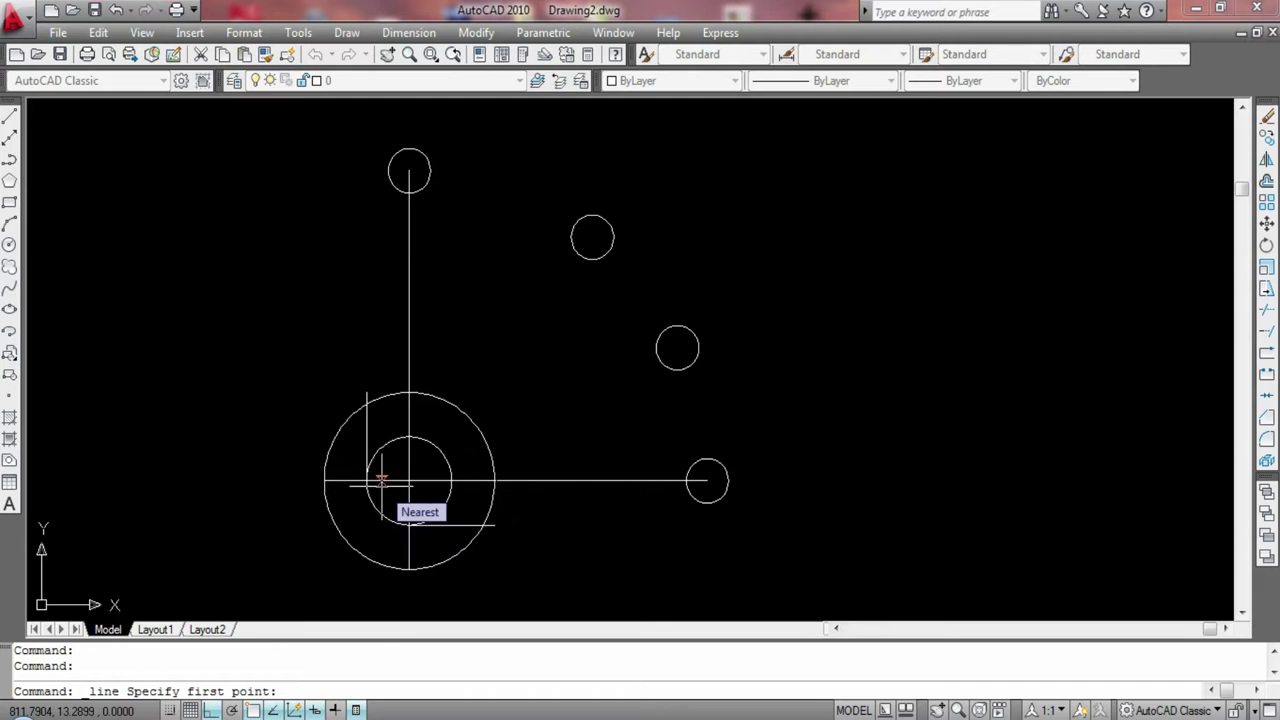
{"action": "left_click", "coordinate": [486, 523]}
{"action": "left_click", "coordinate": [400, 408]}
{"action": "key", "text": "Escape"}
{"action": "left_click", "coordinate": [443, 466]}
{"action": "key", "text": "Delete"}
{"action": "key", "text": "Escape"}
Trim the large circle and delete its upper-right arc
{"action": "type", "text": "tr"}
{"action": "key", "text": "Return"}
{"action": "key", "text": "Return"}
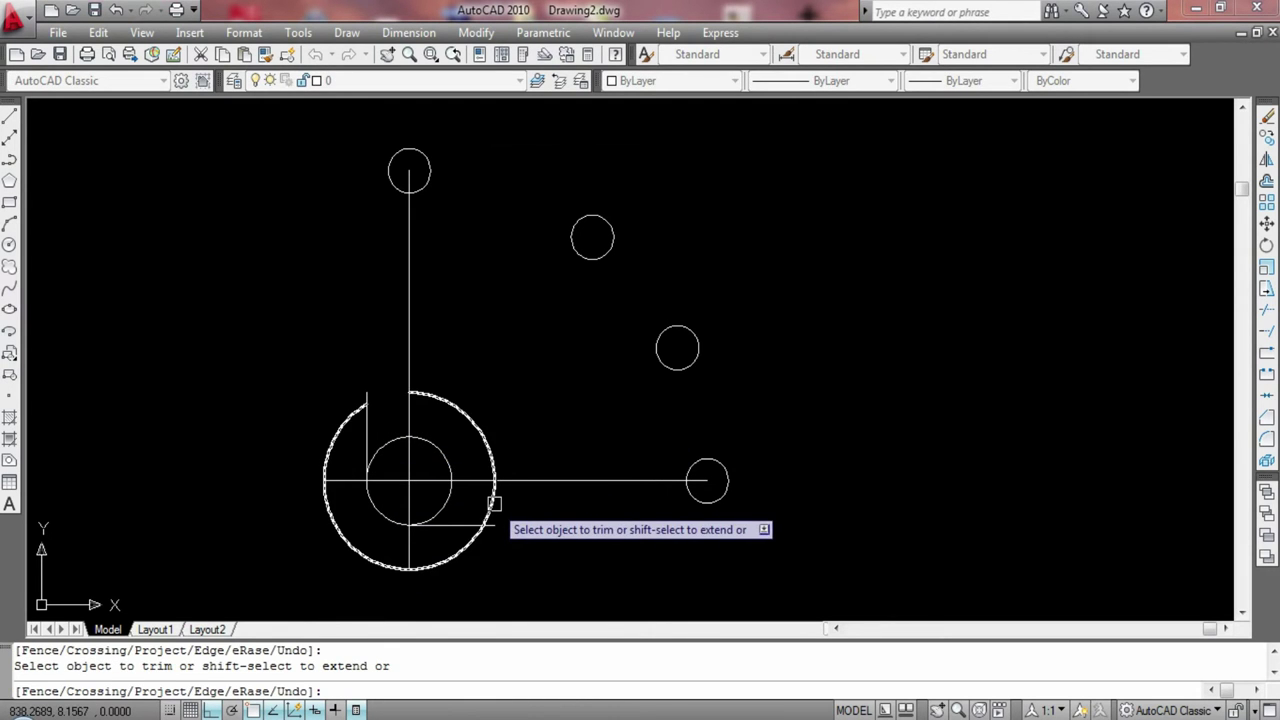
{"action": "key", "text": "Return"}
{"action": "left_click", "coordinate": [492, 450]}
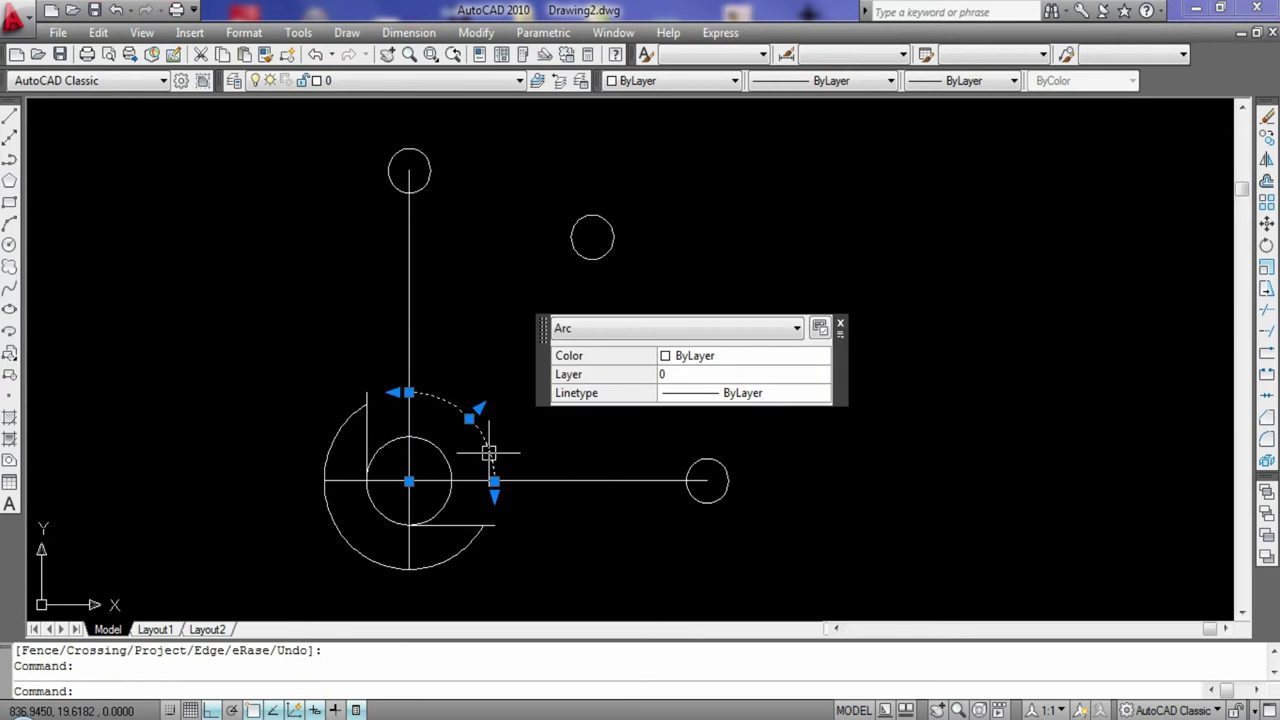
{"action": "key", "text": "Delete"}
{"action": "key", "text": "Escape"}
Draw 70-unit lines up from the arc's upper end and right from its lower end
{"action": "left_click", "coordinate": [9, 117]}
{"action": "left_click", "coordinate": [366, 400]}
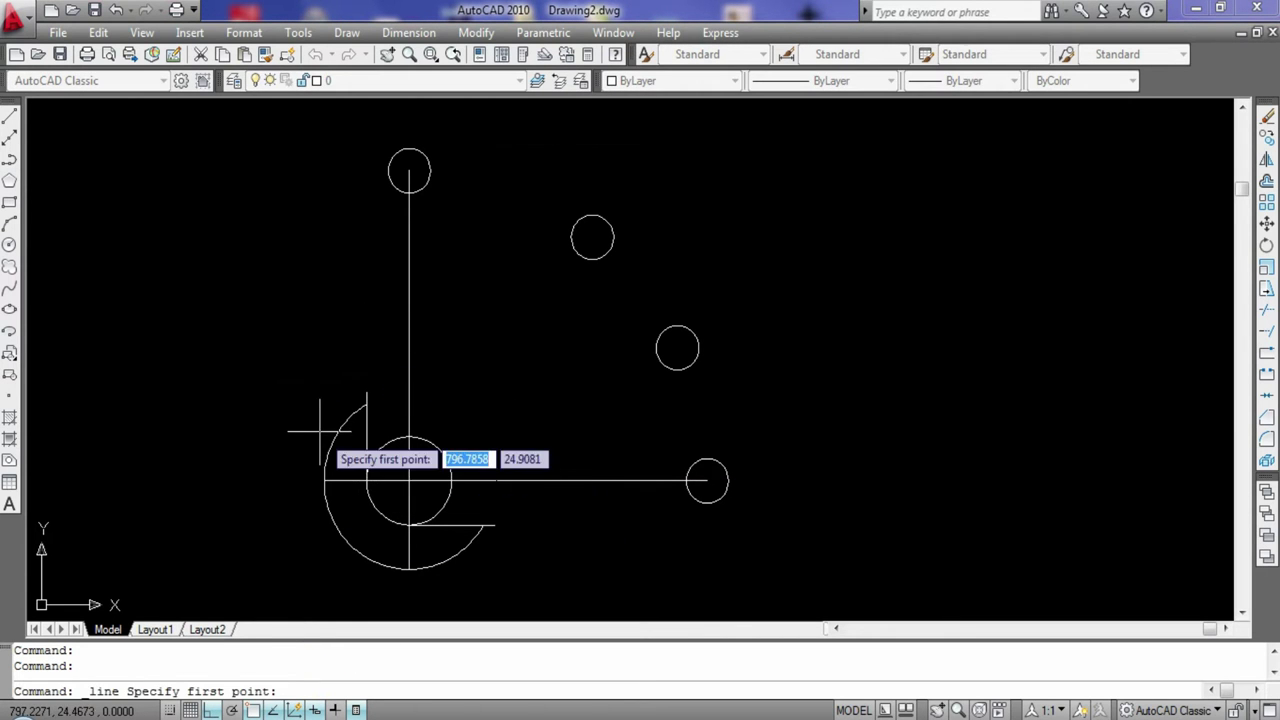
{"action": "type", "text": "70"}
{"action": "key", "text": "Return"}
{"action": "key", "text": "Escape"}
{"action": "key", "text": "Return"}
{"action": "left_click", "coordinate": [414, 523]}
{"action": "type", "text": "70"}
{"action": "key", "text": "Return"}
{"action": "key", "text": "Escape"}
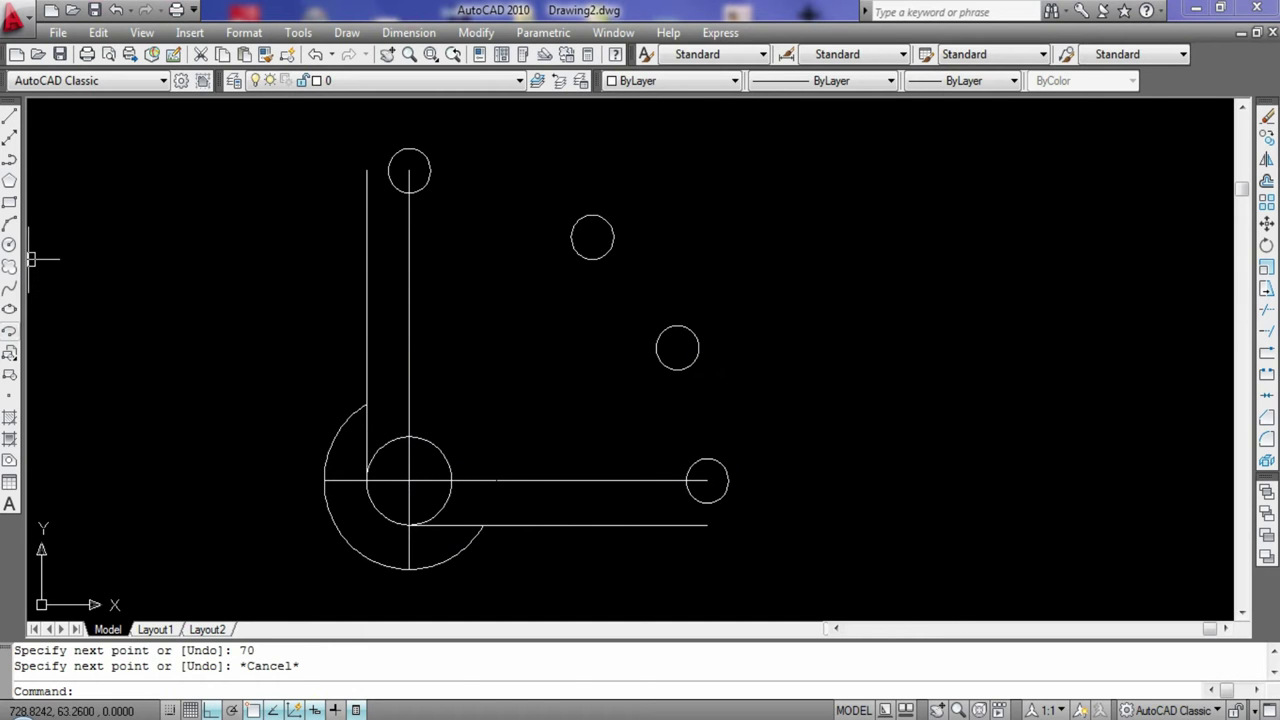
{"action": "left_click", "coordinate": [9, 244]}
Draw diameter-20 boss circles at the ends of the top and right lines
{"action": "left_click", "coordinate": [408, 432]}
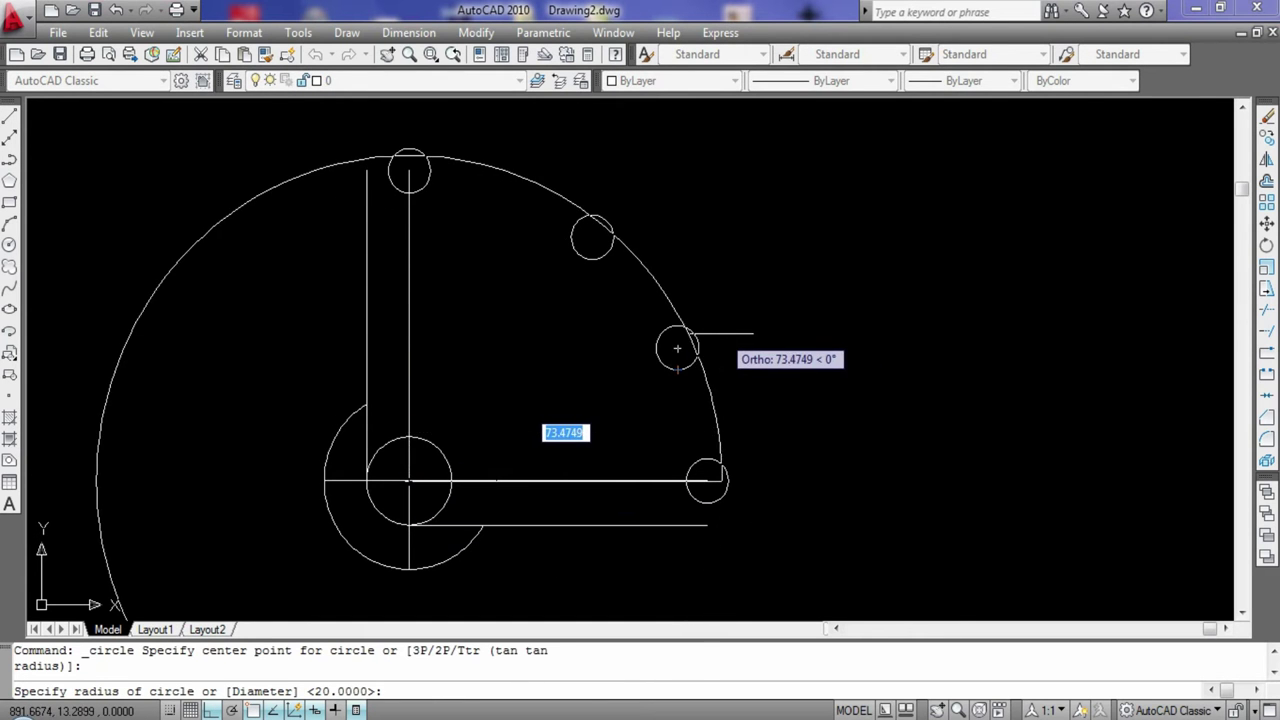
{"action": "key", "text": "Escape"}
{"action": "left_click", "coordinate": [9, 244]}
{"action": "left_click", "coordinate": [409, 170]}
{"action": "type", "text": "d"}
{"action": "key", "text": "Return"}
{"action": "type", "text": "20"}
{"action": "key", "text": "Return"}
{"action": "key", "text": "Escape"}
{"action": "key", "text": "Return"}
{"action": "left_click", "coordinate": [707, 481]}
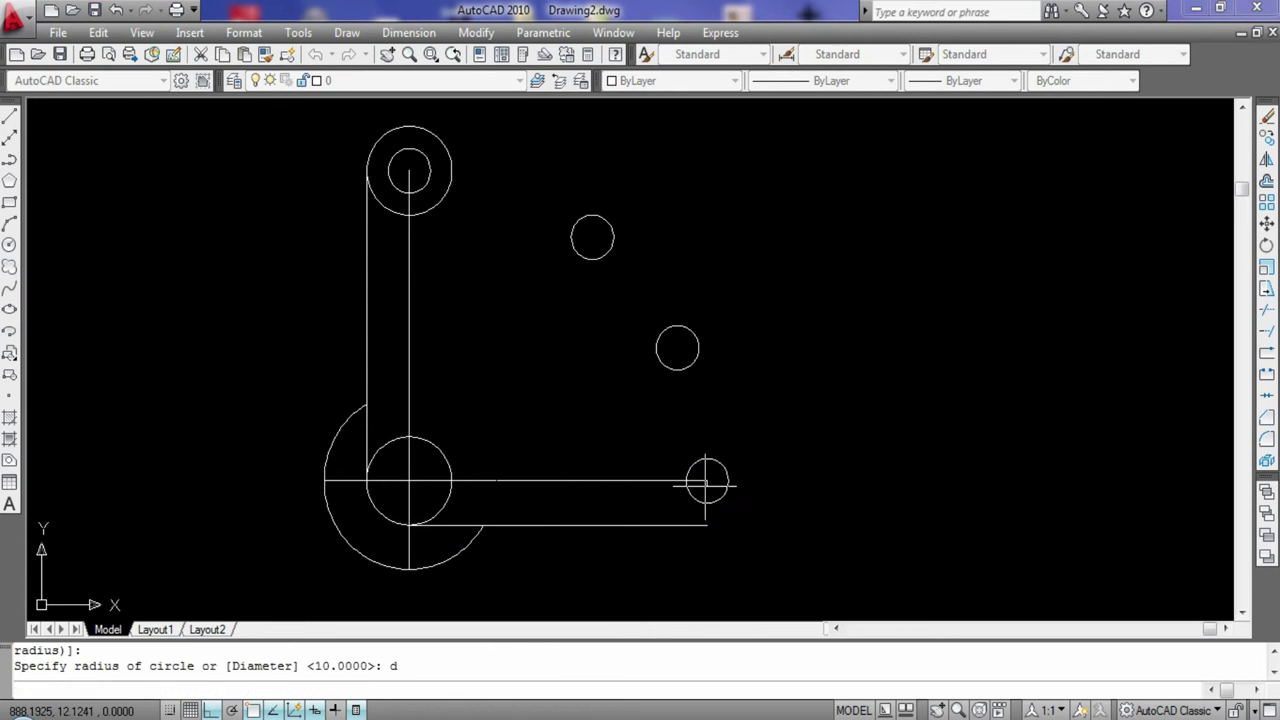
{"action": "type", "text": "d"}
{"action": "key", "text": "Return"}
{"action": "type", "text": "20"}
{"action": "key", "text": "Return"}
{"action": "key", "text": "Escape"}
Add a radius-80 circle at the hub centre and trim it and the overlapping lines and boss arcs
{"action": "left_click", "coordinate": [9, 244]}
{"action": "left_click", "coordinate": [408, 481]}
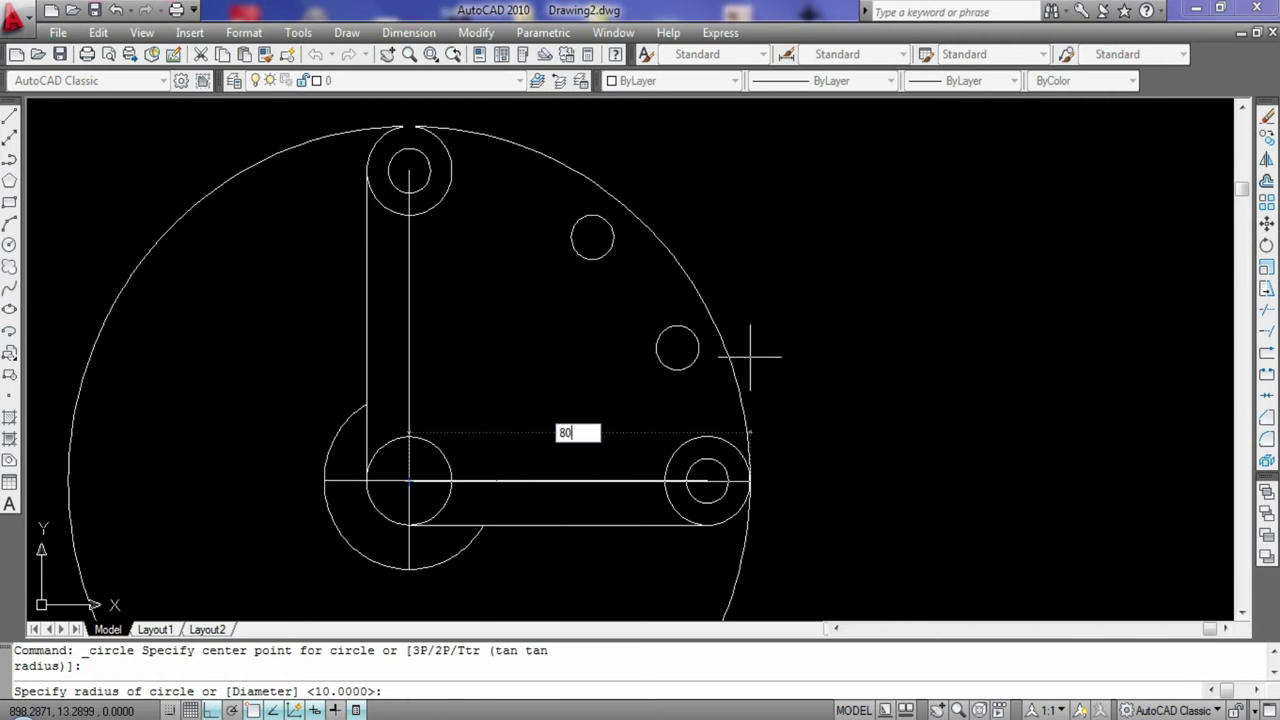
{"action": "key", "text": "Return"}
{"action": "type", "text": "tr"}
{"action": "key", "text": "Return"}
{"action": "key", "text": "Return"}
{"action": "left_click", "coordinate": [140, 280]}
{"action": "left_click", "coordinate": [411, 359]}
{"action": "left_click", "coordinate": [451, 186]}
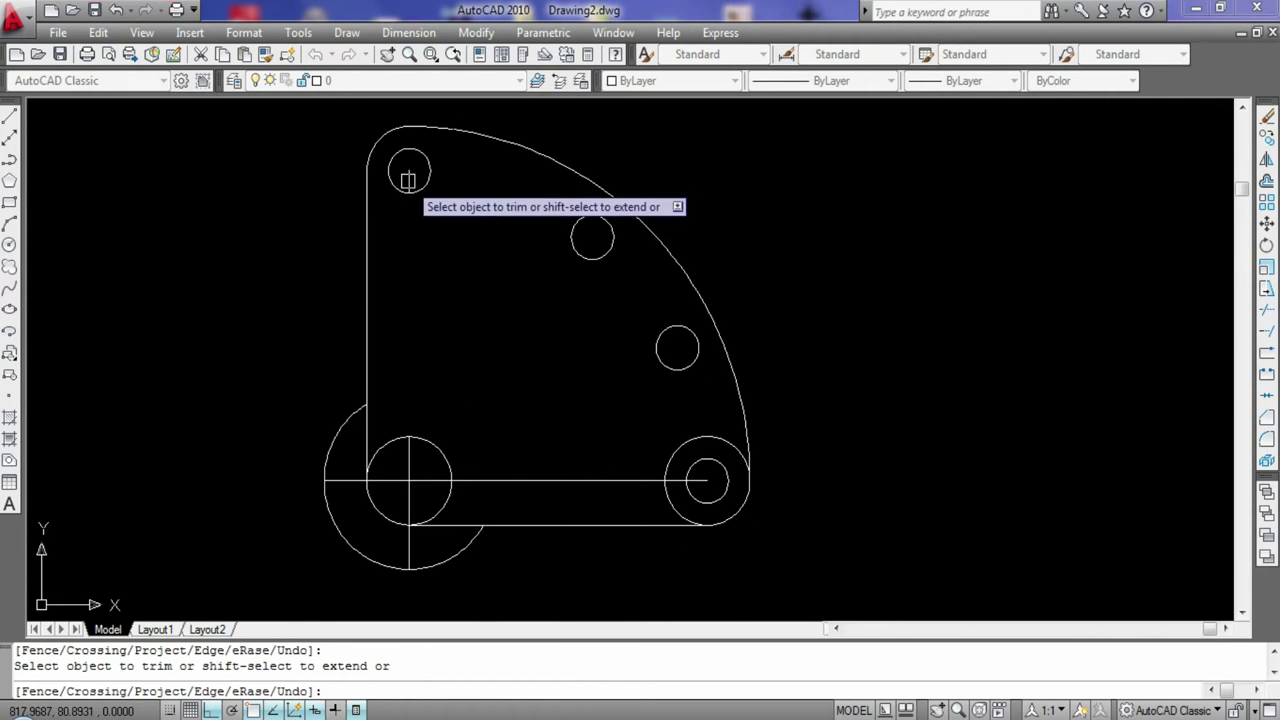
{"action": "left_click", "coordinate": [666, 500]}
{"action": "left_click", "coordinate": [582, 481]}
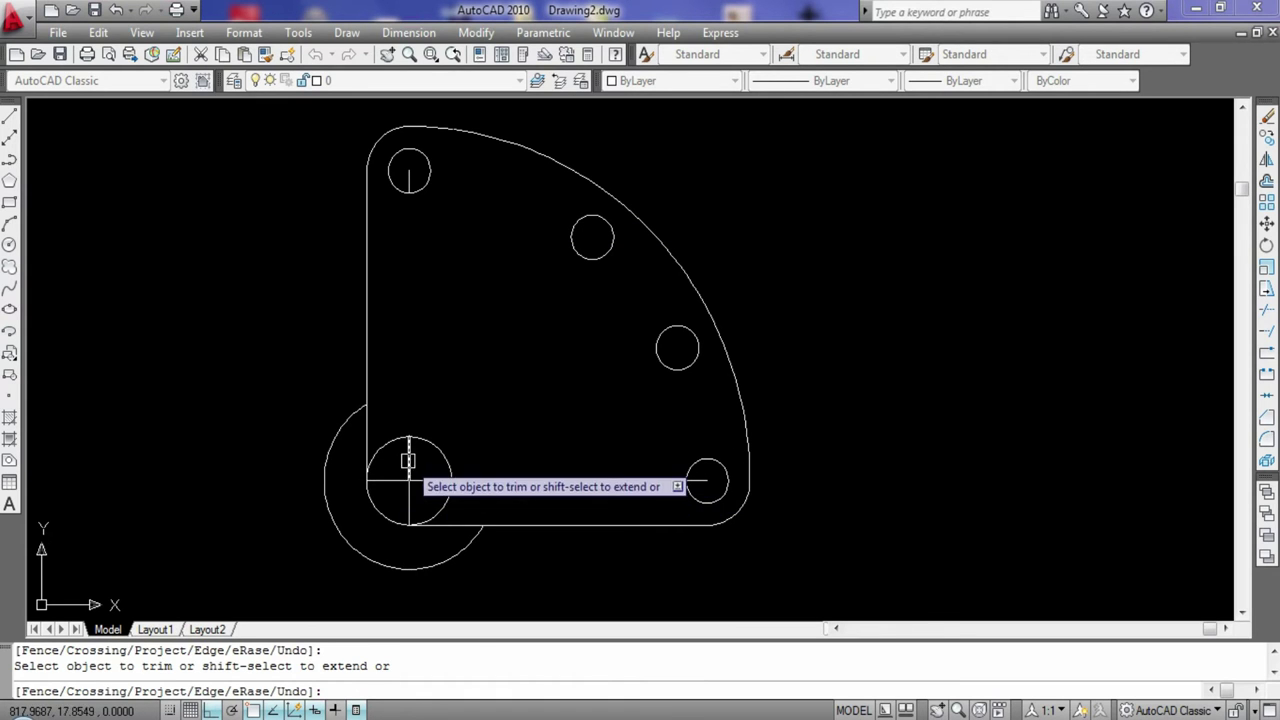
{"action": "key", "text": "Escape"}
Delete the hub and lower-right centre lines and trim the edges inside the lower-left arc
{"action": "left_click", "coordinate": [408, 503]}
{"action": "key", "text": "Delete"}
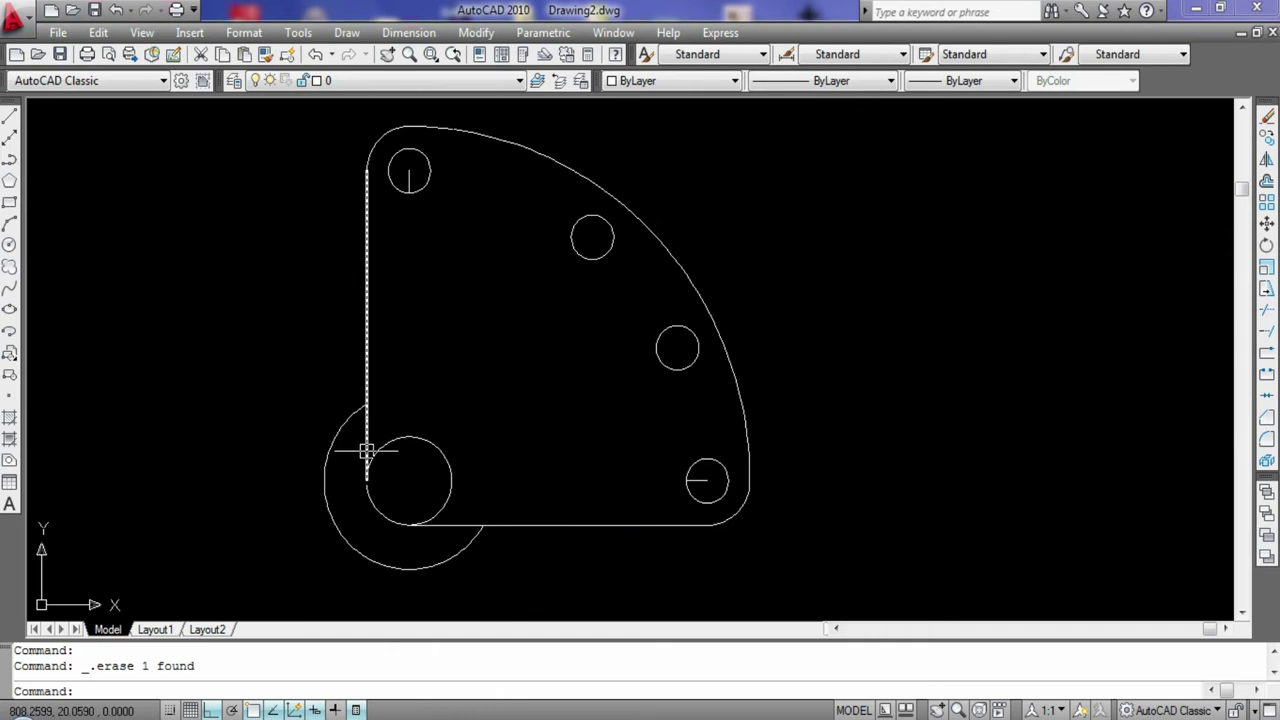
{"action": "type", "text": "tr"}
{"action": "key", "text": "Return"}
{"action": "key", "text": "Return"}
{"action": "left_click", "coordinate": [367, 445]}
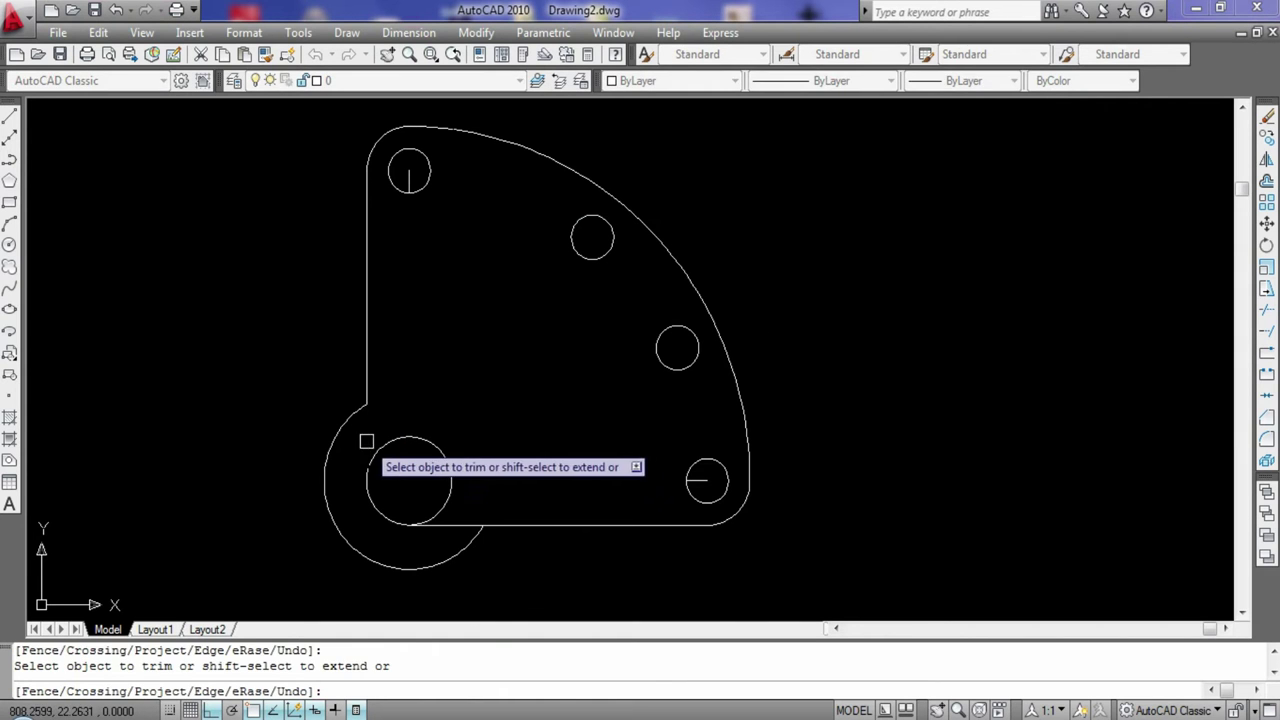
{"action": "key", "text": "Escape"}
{"action": "key", "text": "Escape"}
{"action": "type", "text": "tr"}
{"action": "key", "text": "Return"}
{"action": "key", "text": "Return"}
{"action": "left_click", "coordinate": [446, 525]}
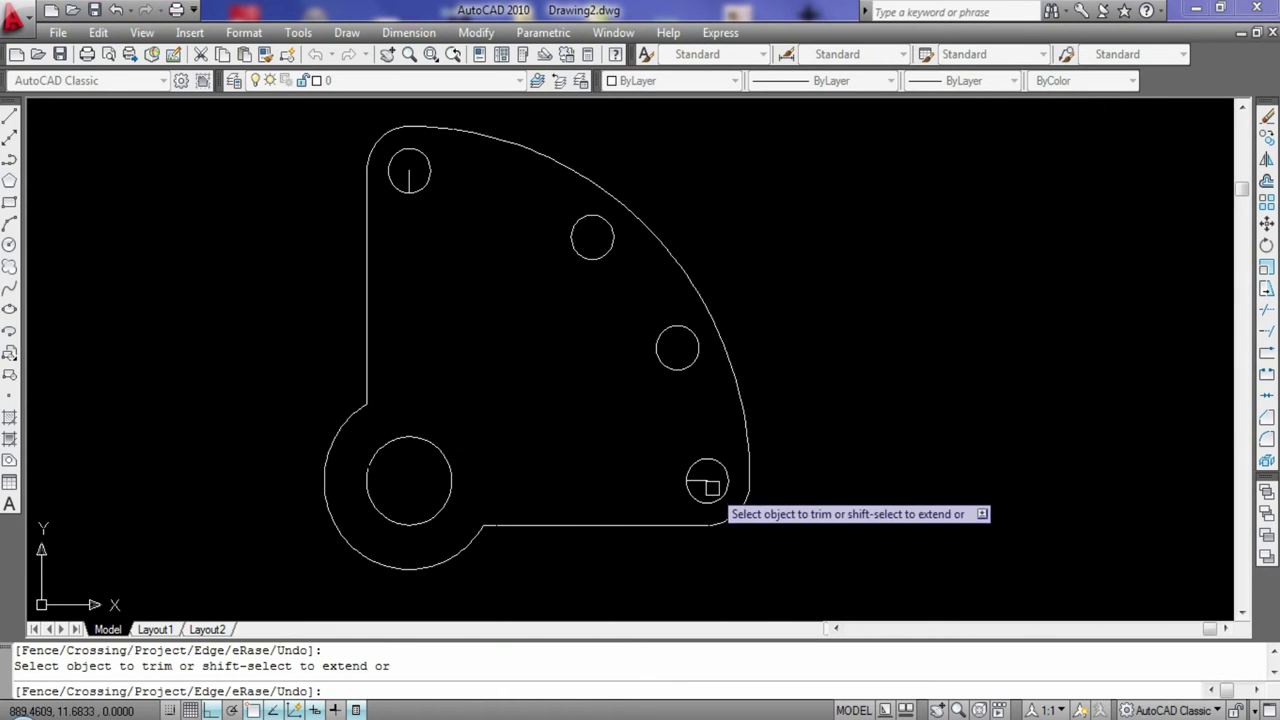
{"action": "key", "text": "Escape"}
{"action": "left_click", "coordinate": [700, 481]}
{"action": "key", "text": "Delete"}
Place linear dimensions of 10 on the top boss and 20 on the hub
{"action": "left_click", "coordinate": [408, 32]}
{"action": "left_click", "coordinate": [414, 86]}
{"action": "left_click", "coordinate": [408, 170]}
{"action": "left_click", "coordinate": [408, 191]}
{"action": "left_click", "coordinate": [297, 192]}
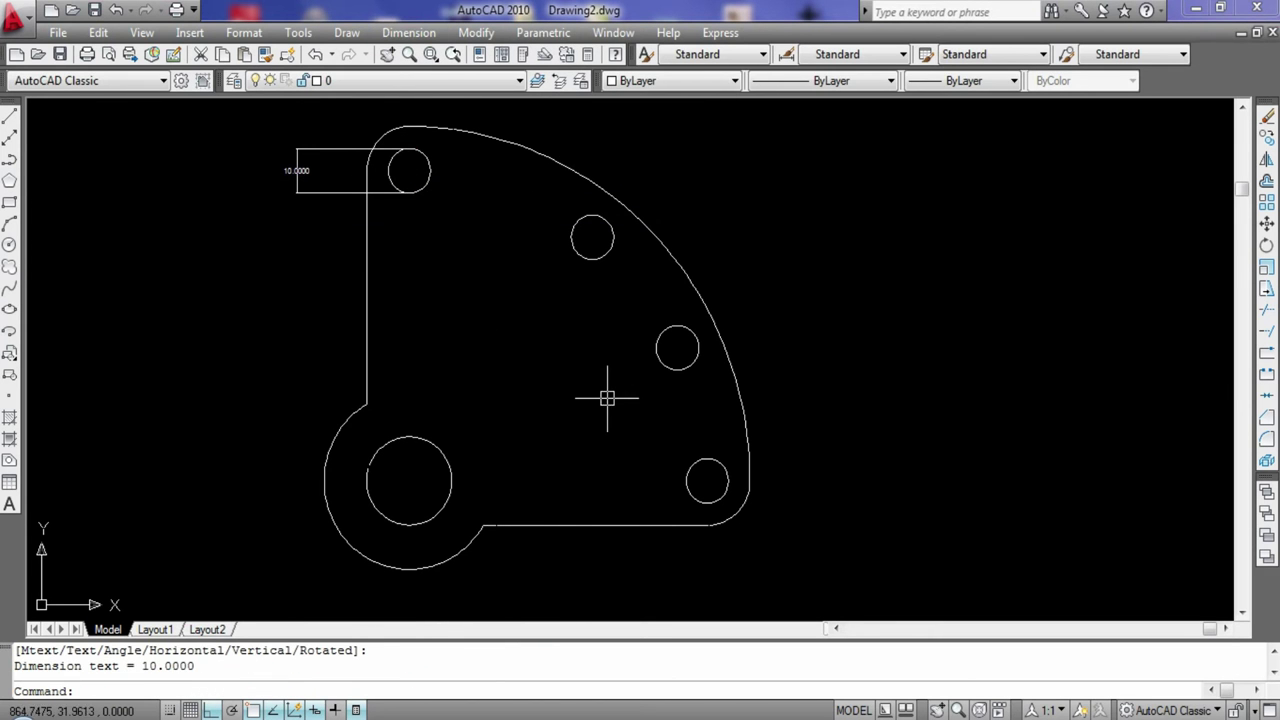
{"action": "left_click", "coordinate": [408, 32]}
{"action": "left_click", "coordinate": [414, 86]}
{"action": "left_click", "coordinate": [408, 437]}
{"action": "left_click", "coordinate": [408, 525]}
{"action": "left_click", "coordinate": [224, 470]}
{"action": "key", "text": "Escape"}
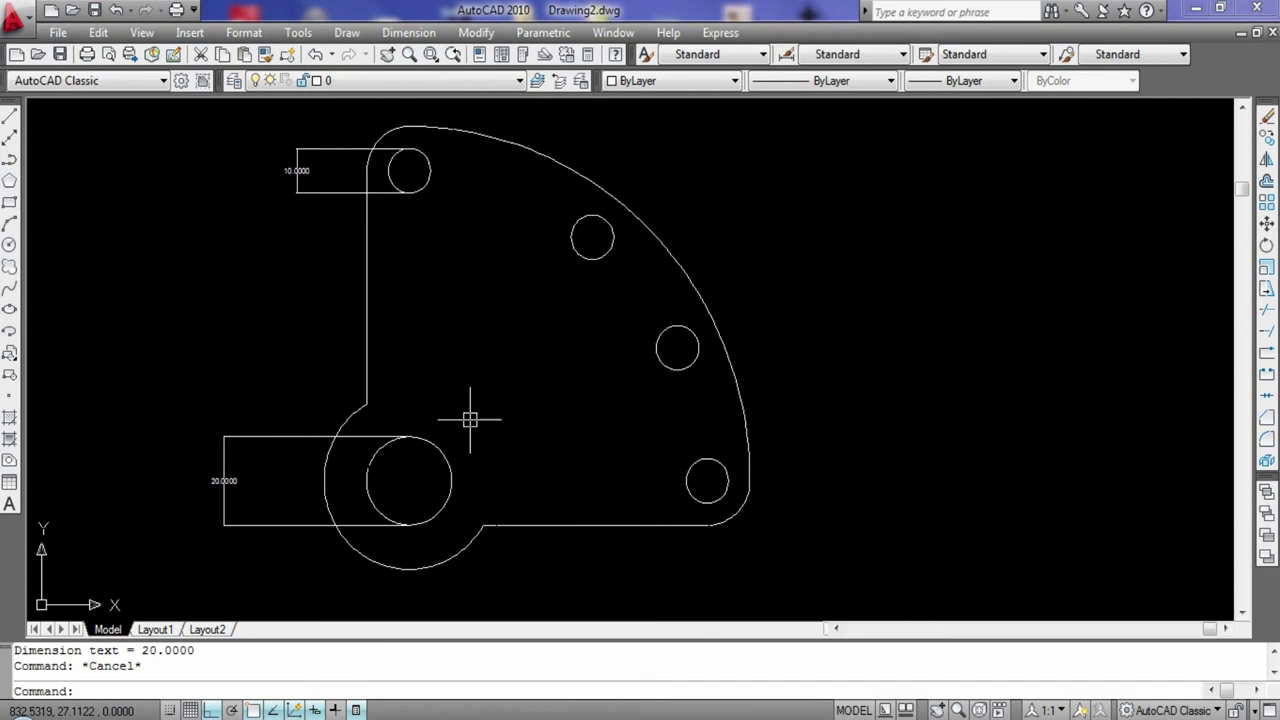
Add the 55 and 30 linear dimensions to the lower-right hole on the right side
{"action": "left_click", "coordinate": [408, 32]}
{"action": "left_click", "coordinate": [414, 86]}
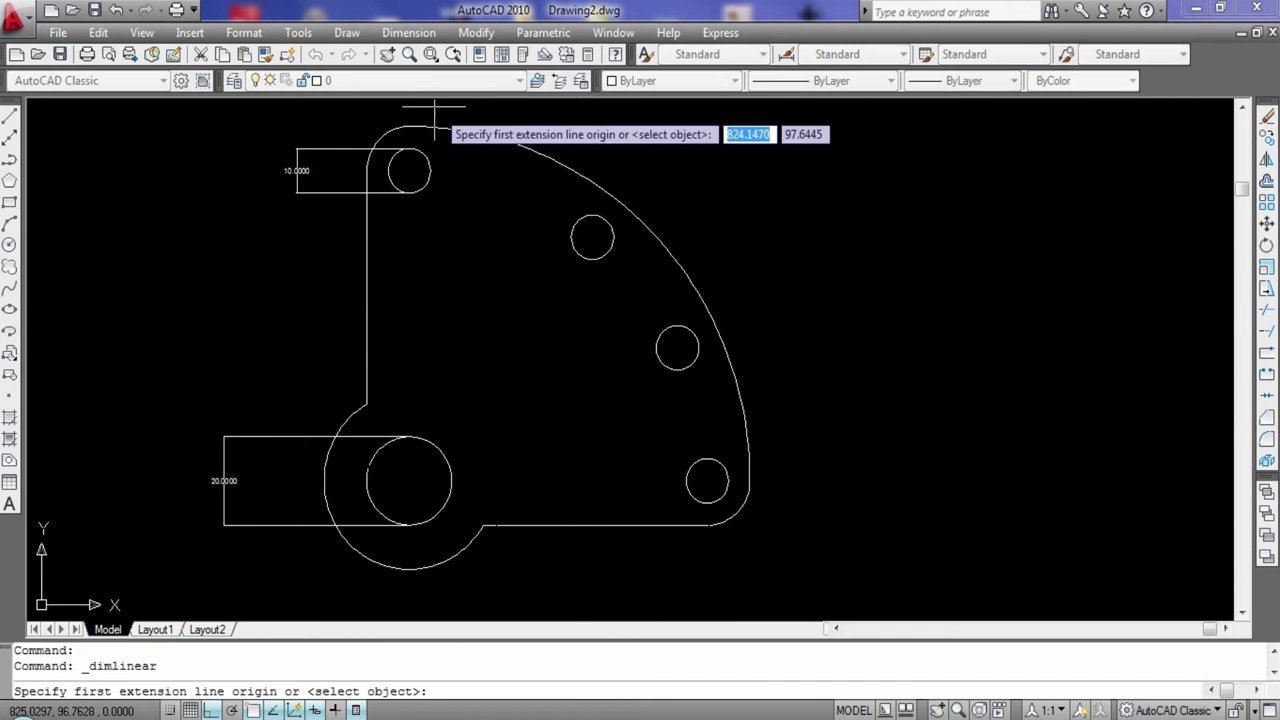
{"action": "left_click", "coordinate": [592, 237]}
{"action": "left_click", "coordinate": [565, 482]}
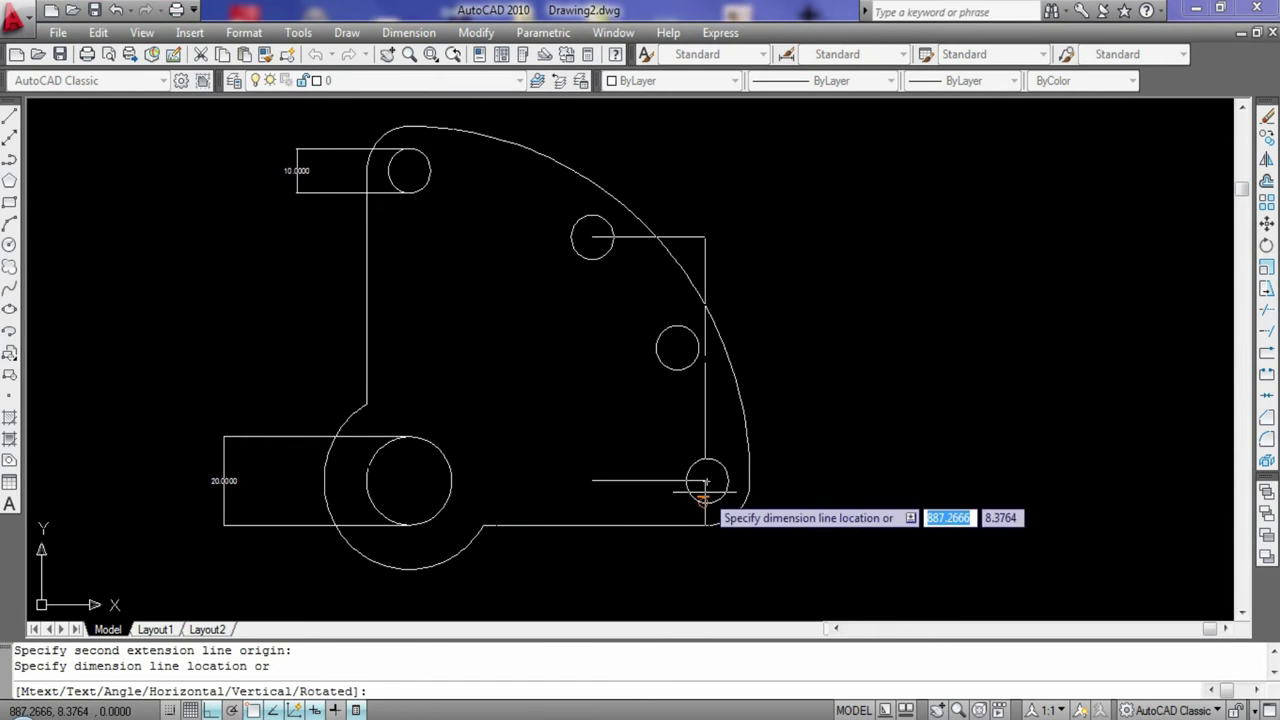
{"action": "left_click", "coordinate": [831, 490]}
{"action": "key", "text": "Escape"}
{"action": "left_click", "coordinate": [408, 32]}
{"action": "left_click", "coordinate": [418, 86]}
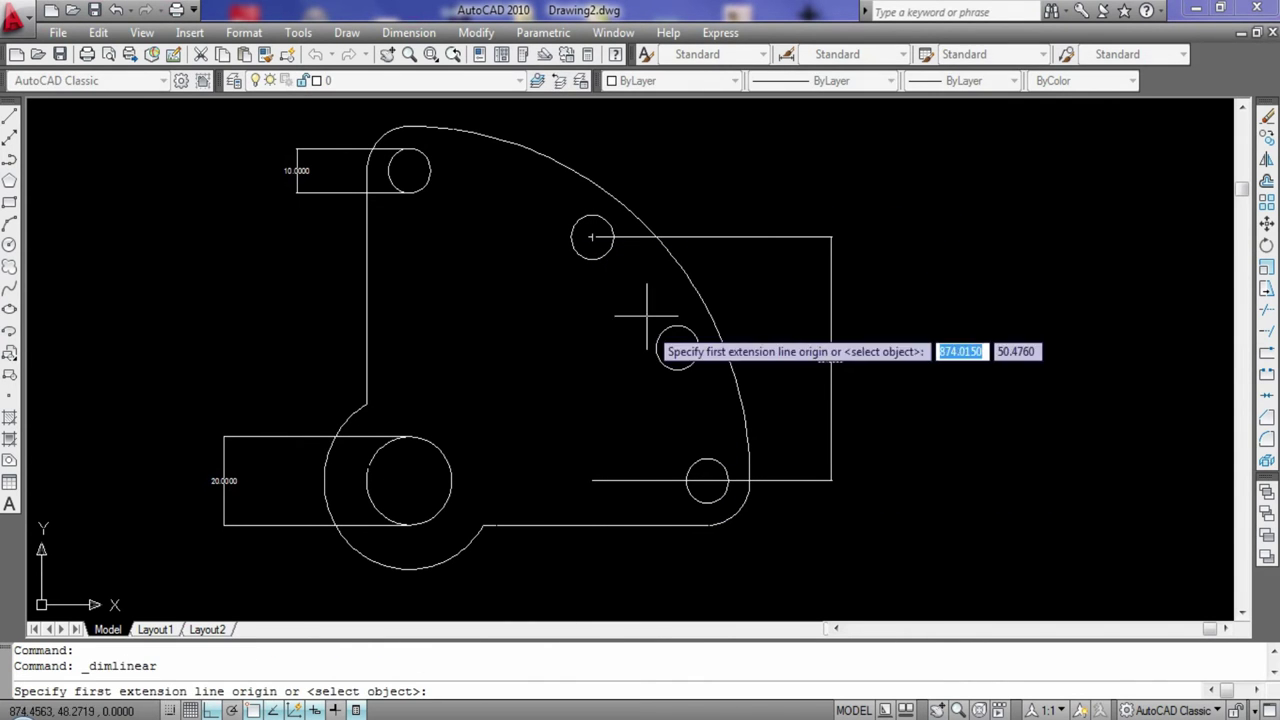
{"action": "left_click", "coordinate": [677, 348]}
{"action": "left_click", "coordinate": [706, 482]}
{"action": "left_click", "coordinate": [776, 487]}
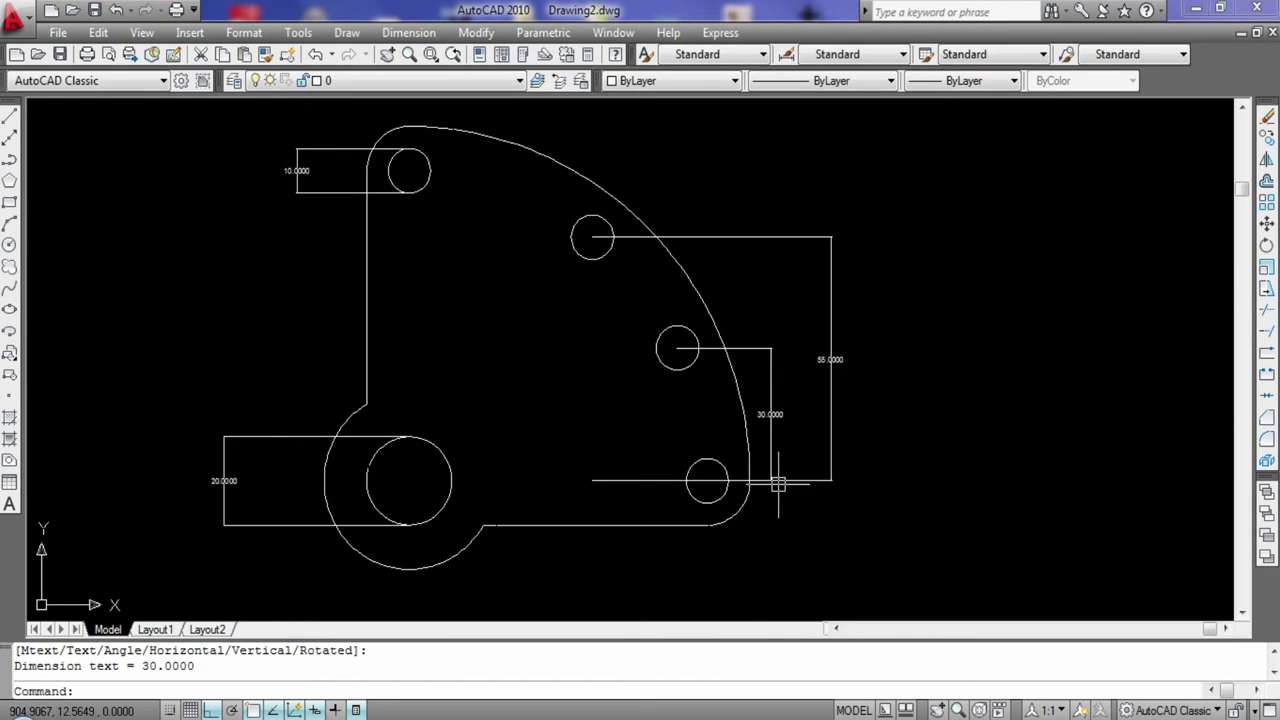
Add a 70 dimension from the top hole to the hub, replacing the wrong 71.1658 one
{"action": "left_click", "coordinate": [408, 32]}
{"action": "left_click", "coordinate": [418, 86]}
{"action": "left_click", "coordinate": [408, 170]}
{"action": "left_click", "coordinate": [408, 481]}
{"action": "left_click", "coordinate": [131, 413]}
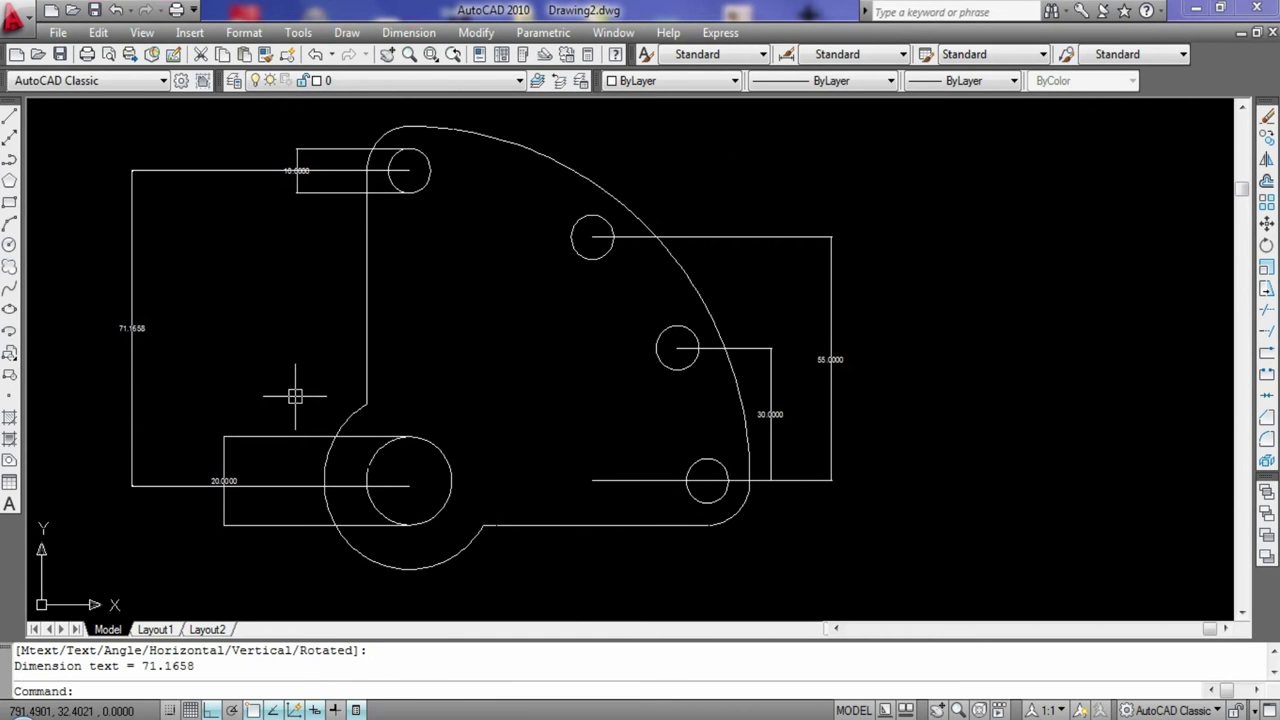
{"action": "key", "text": "ctrl+z"}
{"action": "left_click", "coordinate": [408, 32]}
{"action": "left_click", "coordinate": [418, 86]}
{"action": "left_click", "coordinate": [408, 170]}
{"action": "left_click", "coordinate": [408, 481]}
{"action": "left_click", "coordinate": [184, 442]}
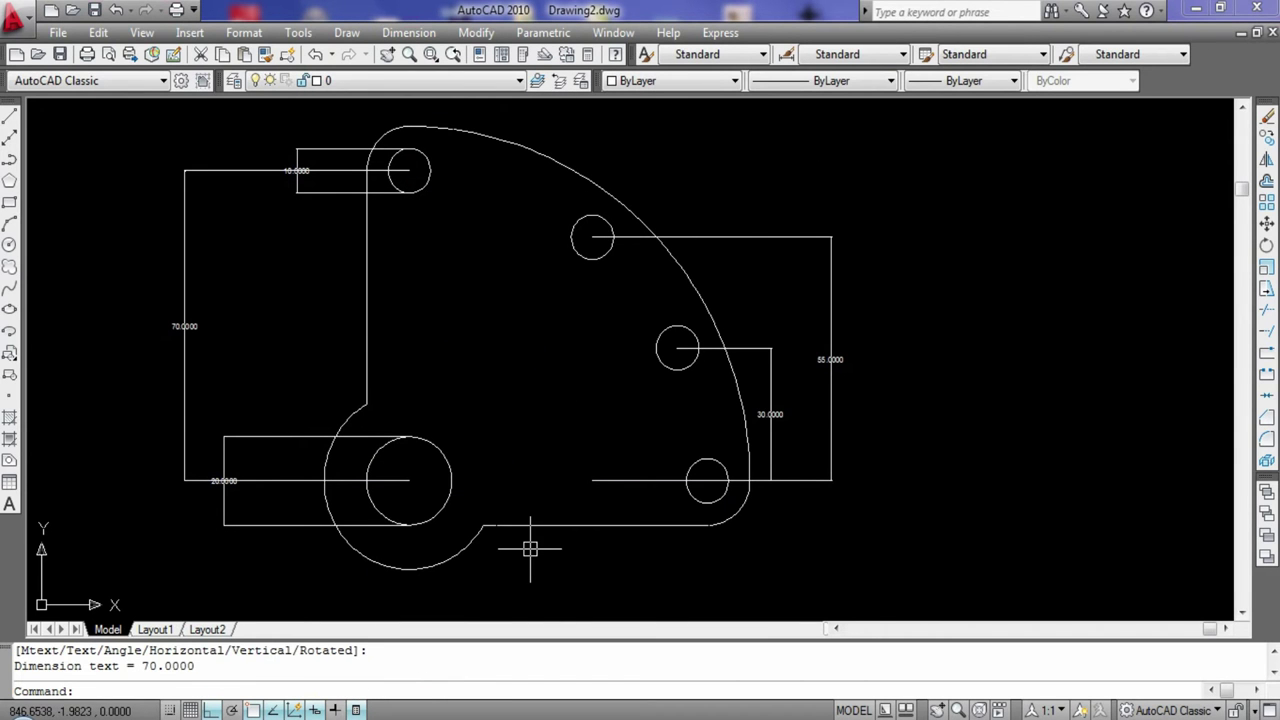
Try a hub-to-right-hole dimension below the part, undoing the 71.1567 and 70.0625 results
{"action": "left_click", "coordinate": [408, 32]}
{"action": "left_click", "coordinate": [418, 86]}
{"action": "left_click", "coordinate": [408, 481]}
{"action": "left_click", "coordinate": [707, 481]}
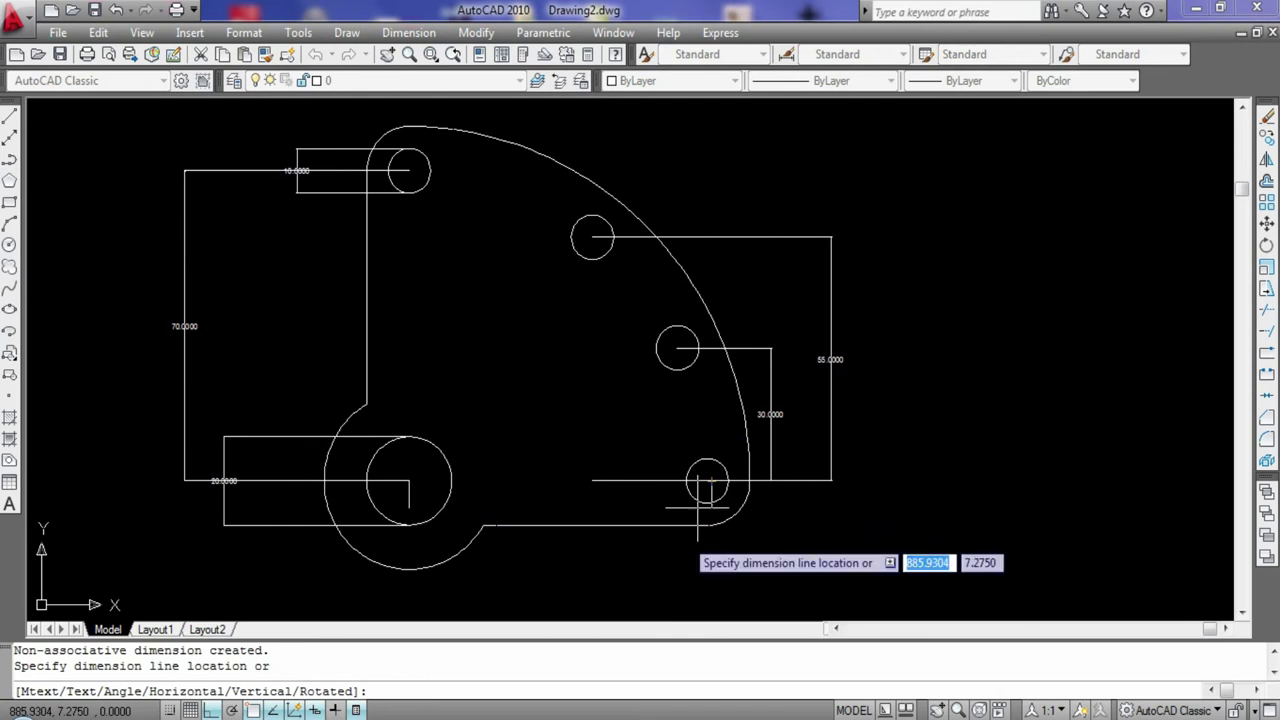
{"action": "left_click", "coordinate": [645, 592]}
{"action": "key", "text": "ctrl+z"}
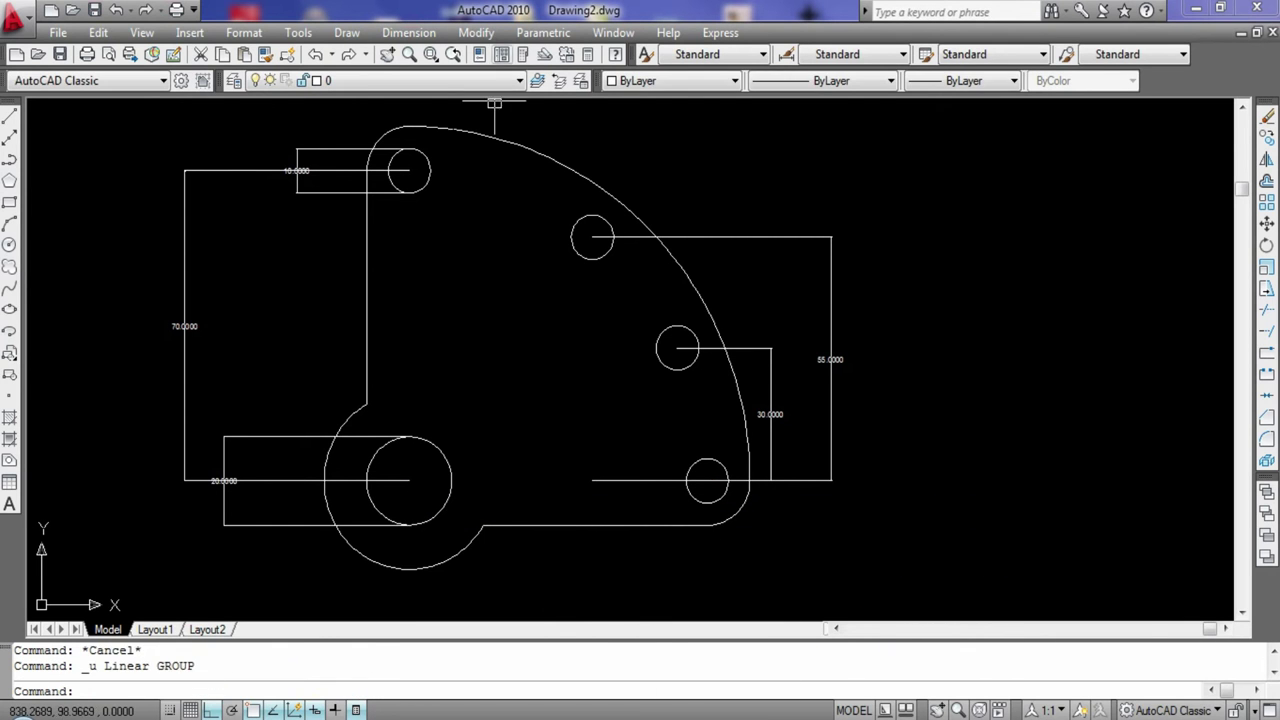
{"action": "left_click", "coordinate": [408, 32]}
{"action": "left_click", "coordinate": [418, 86]}
{"action": "left_click", "coordinate": [408, 481]}
{"action": "left_click", "coordinate": [707, 481]}
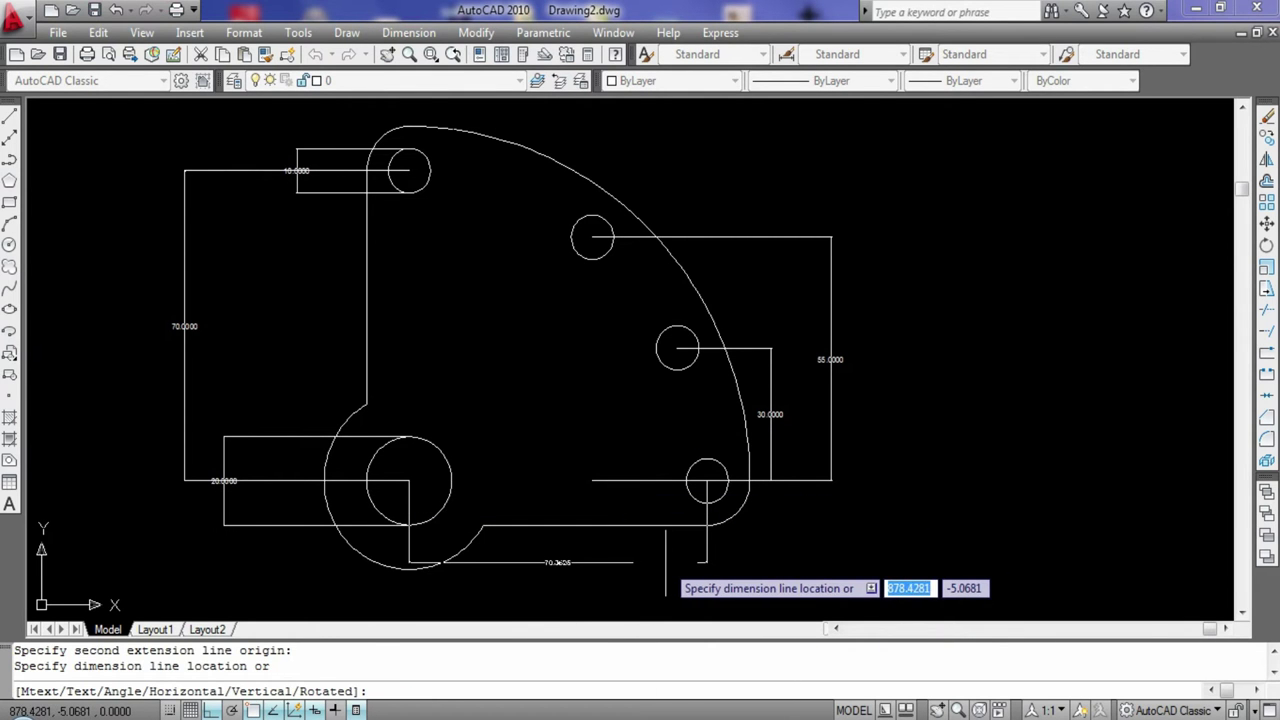
{"action": "left_click", "coordinate": [654, 558]}
{"action": "key", "text": "ctrl+z"}
Place the horizontal 70 dimension between the lower-right hole and hub centres below the part
{"action": "left_click", "coordinate": [408, 32]}
{"action": "left_click", "coordinate": [418, 86]}
{"action": "left_click", "coordinate": [408, 481]}
{"action": "left_click", "coordinate": [707, 481]}
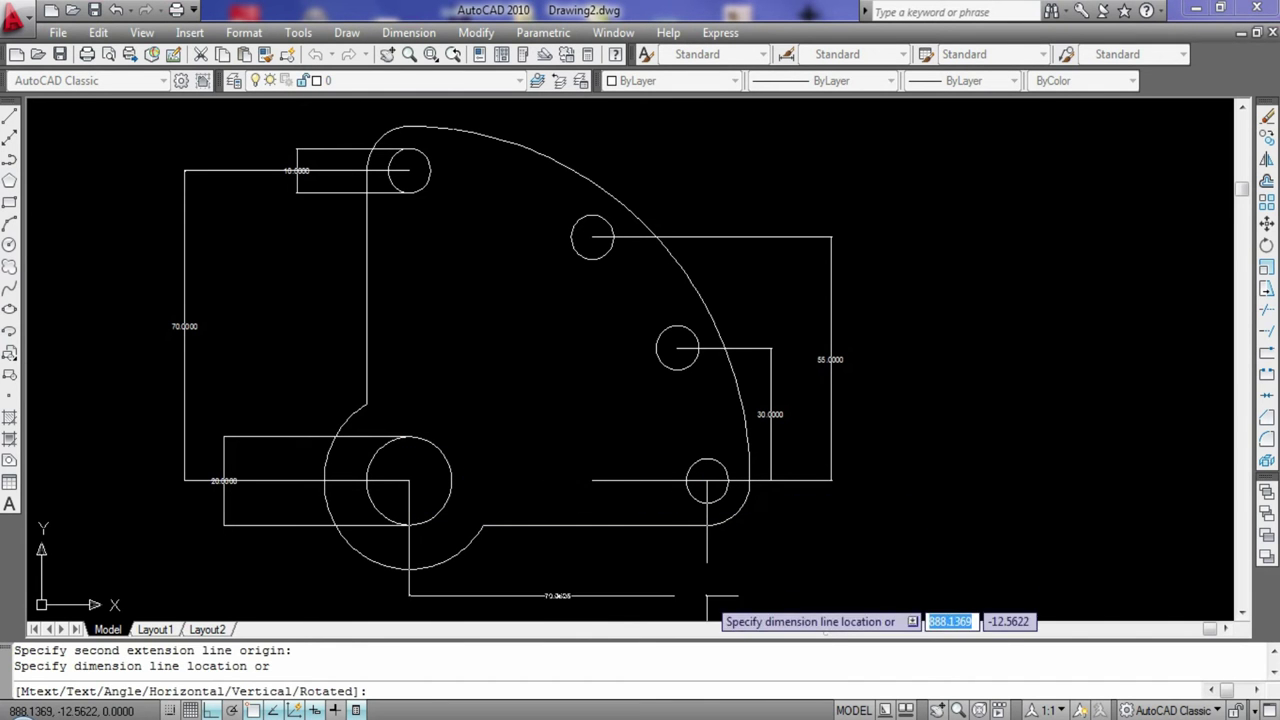
{"action": "left_click", "coordinate": [695, 579]}
{"action": "key", "text": "ctrl+z"}
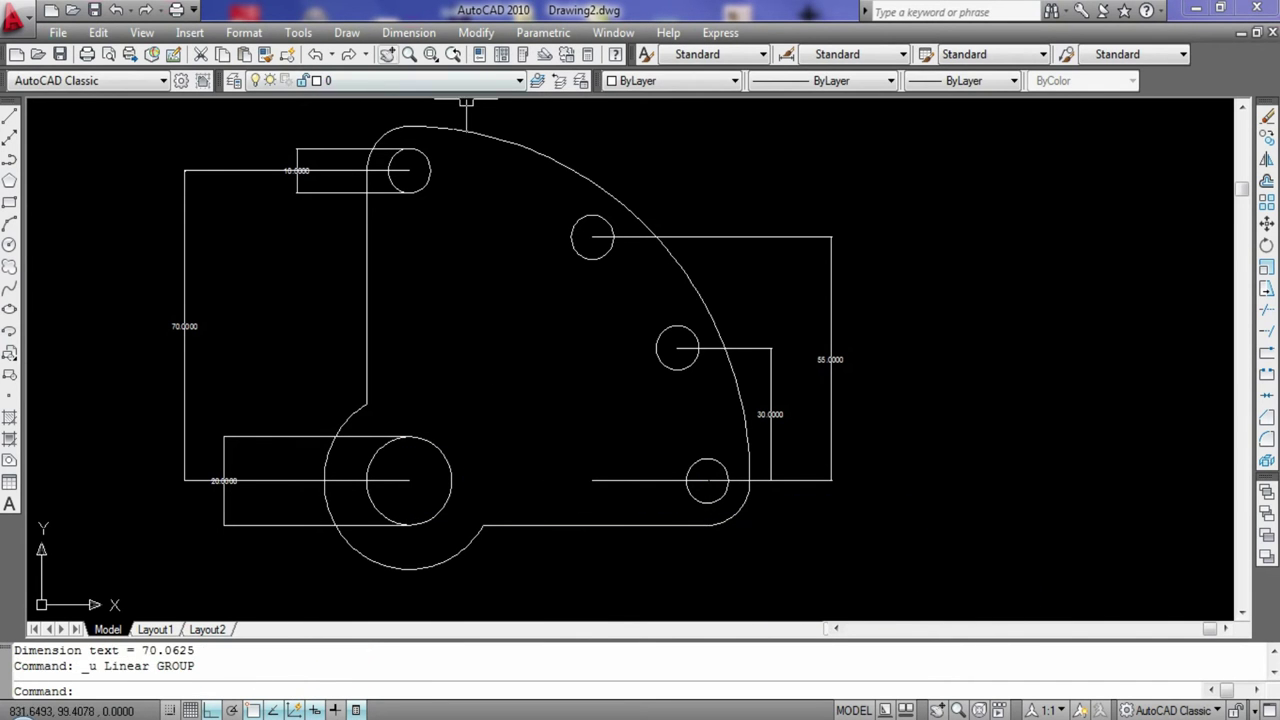
{"action": "left_click", "coordinate": [408, 32]}
{"action": "left_click", "coordinate": [418, 86]}
{"action": "left_click", "coordinate": [707, 481]}
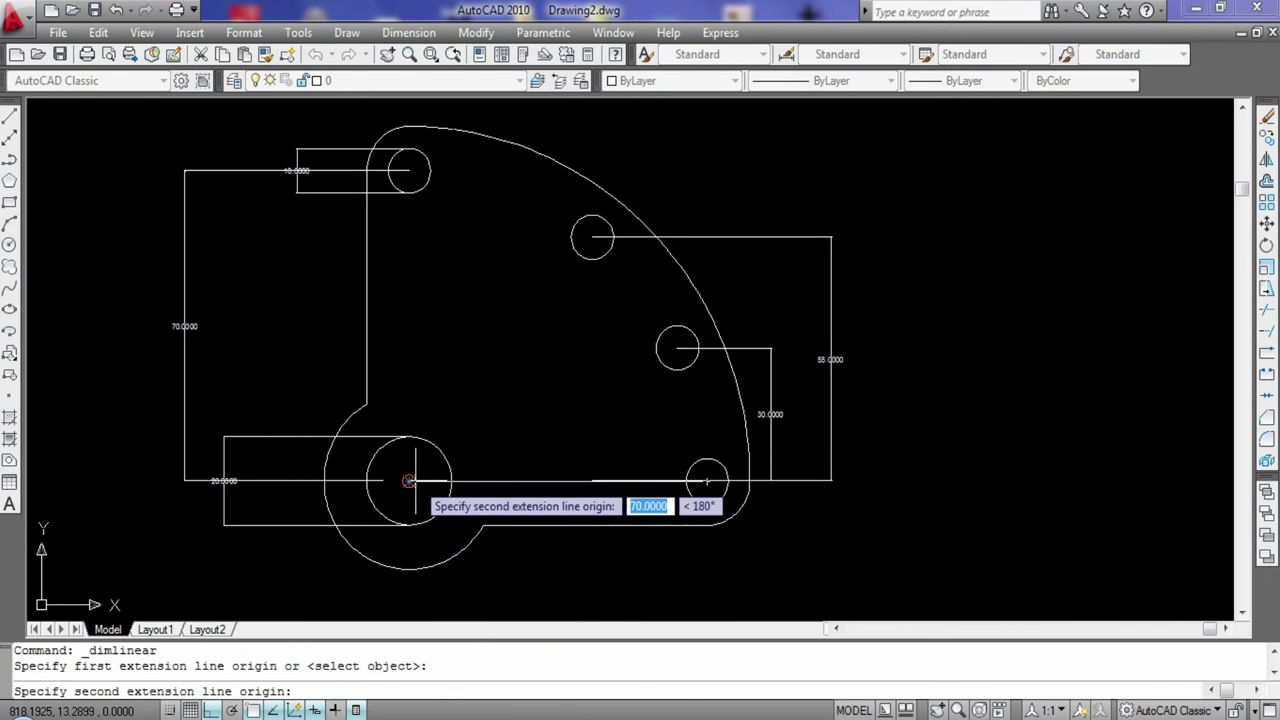
{"action": "left_click", "coordinate": [408, 481]}
{"action": "left_click", "coordinate": [415, 570]}
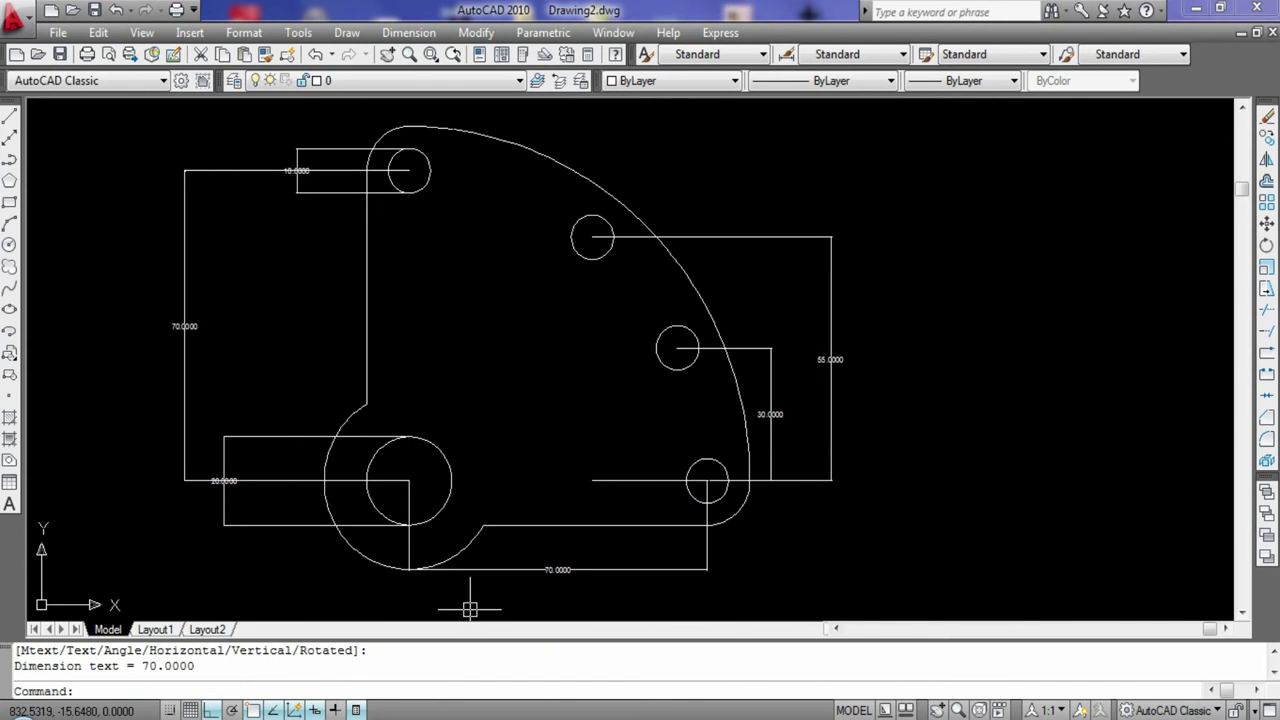
Add a 27.0000 dimension above the plate from the upper hole's centre, replacing a 20.9242 attempt
{"action": "left_click", "coordinate": [408, 32]}
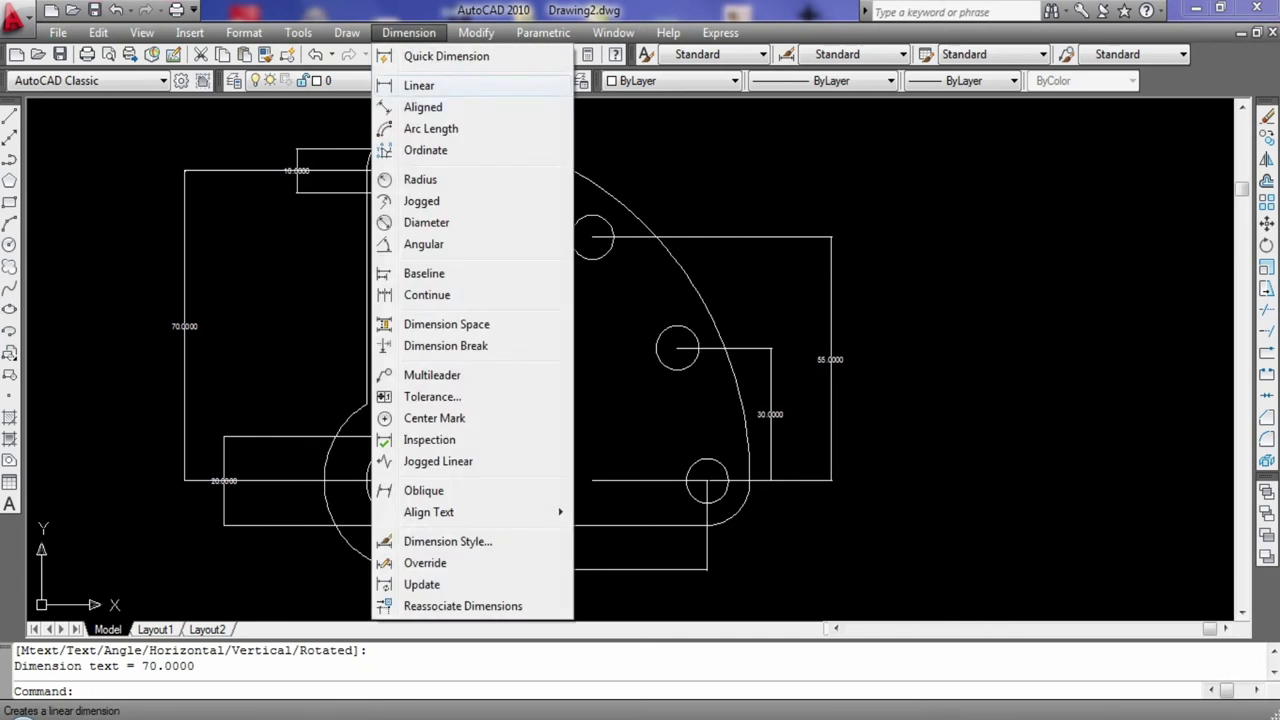
{"action": "left_click", "coordinate": [418, 86]}
{"action": "left_click", "coordinate": [592, 237]}
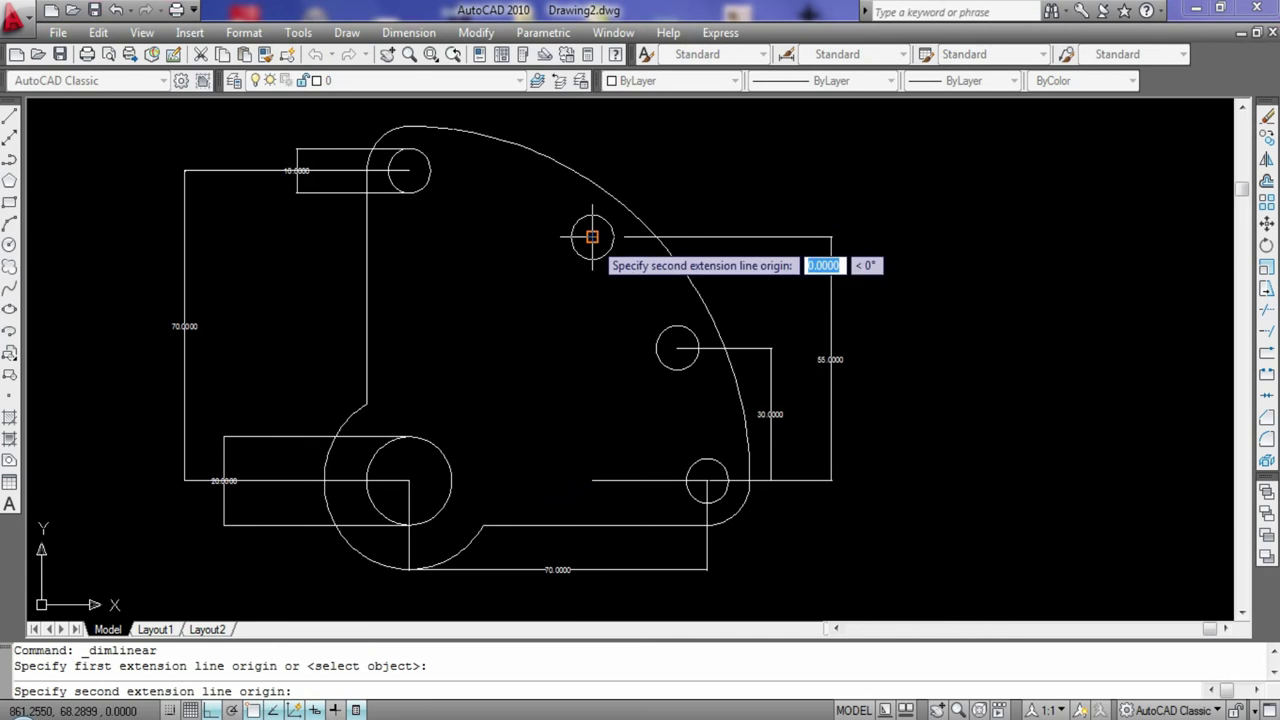
{"action": "left_click", "coordinate": [681, 237]}
{"action": "left_click", "coordinate": [681, 151]}
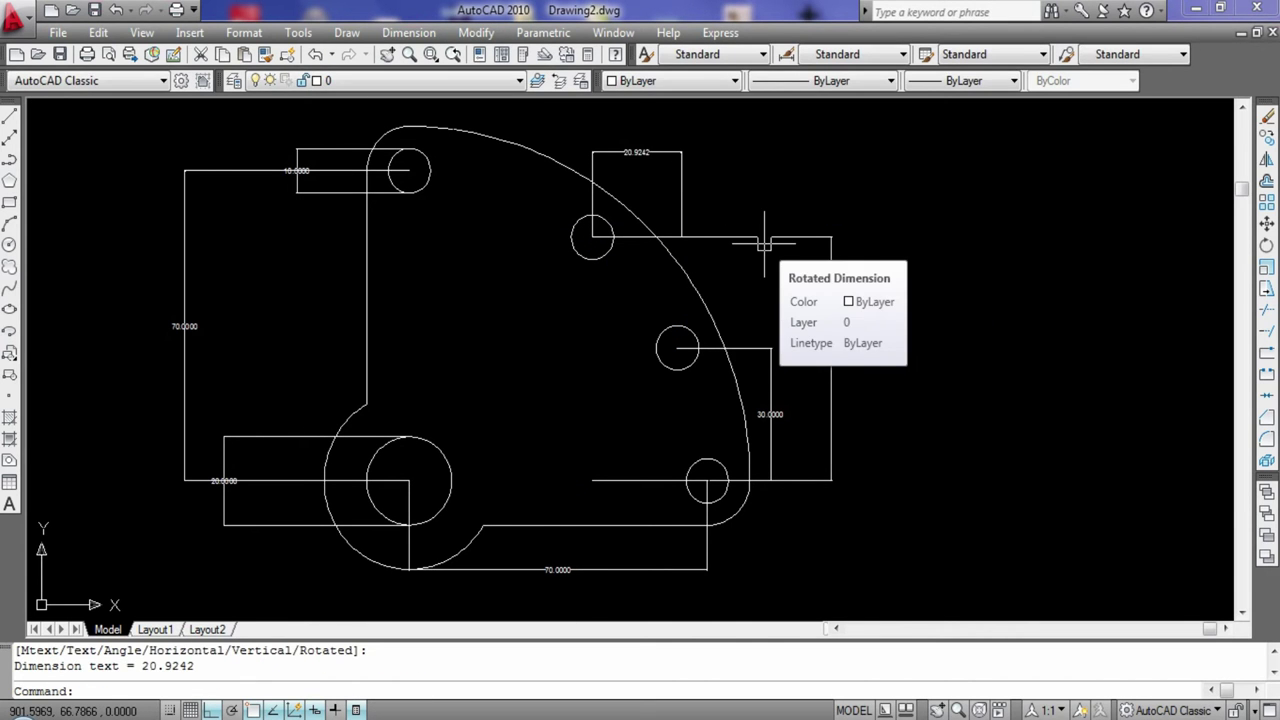
{"action": "key", "text": "ctrl+z"}
{"action": "left_click", "coordinate": [409, 32]}
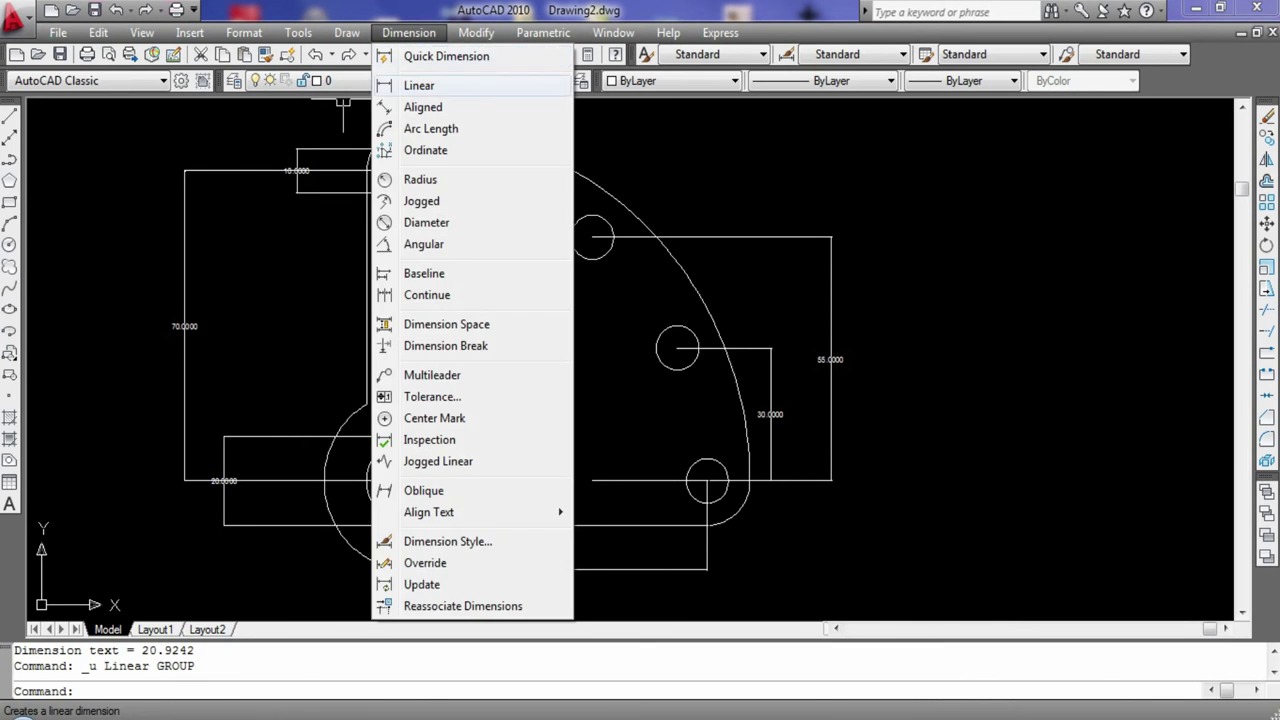
{"action": "left_click", "coordinate": [420, 86]}
{"action": "left_click", "coordinate": [592, 237]}
{"action": "left_click", "coordinate": [707, 237]}
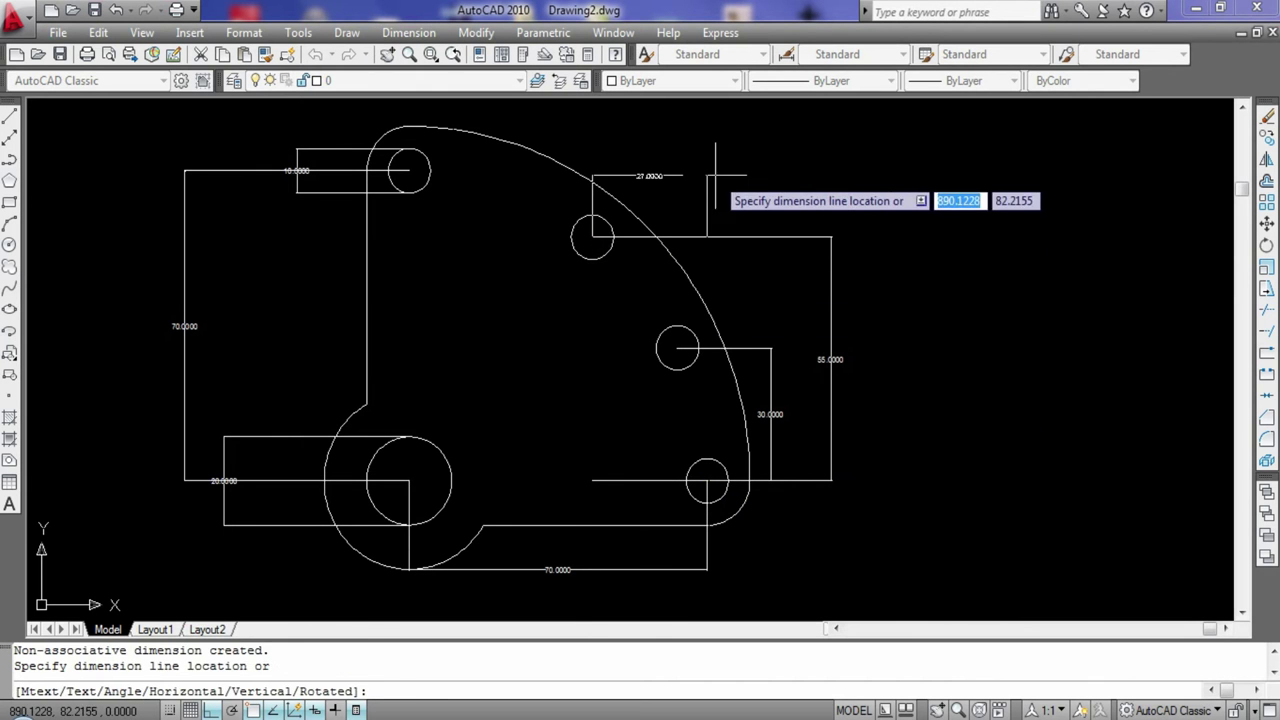
{"action": "left_click", "coordinate": [728, 172]}
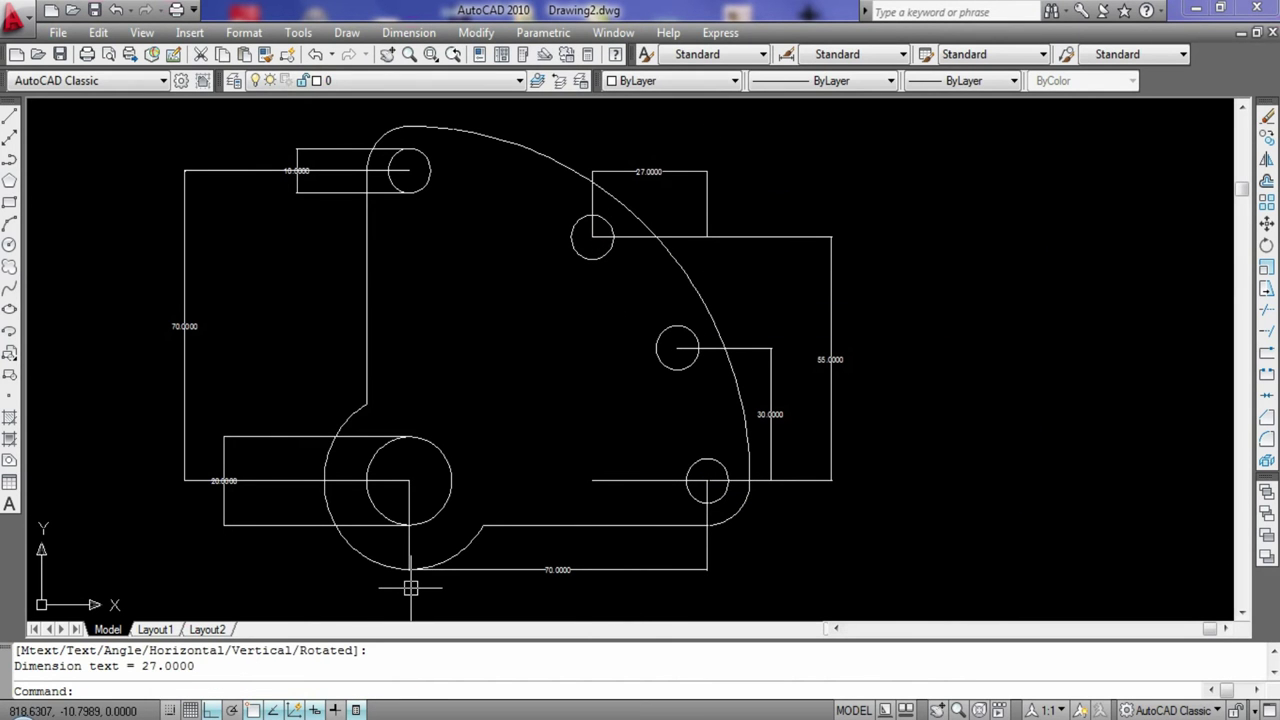
{"action": "scroll", "coordinate": [979, 383], "scroll_direction": "down", "scroll_amount": 2}
Zoom to fit all drawings and pan to empty space beside them
{"action": "middle_click_drag", "start_coordinate": [979, 383], "coordinate": [680, 383]}
{"action": "scroll", "coordinate": [604, 400], "scroll_direction": "up", "scroll_amount": 1}
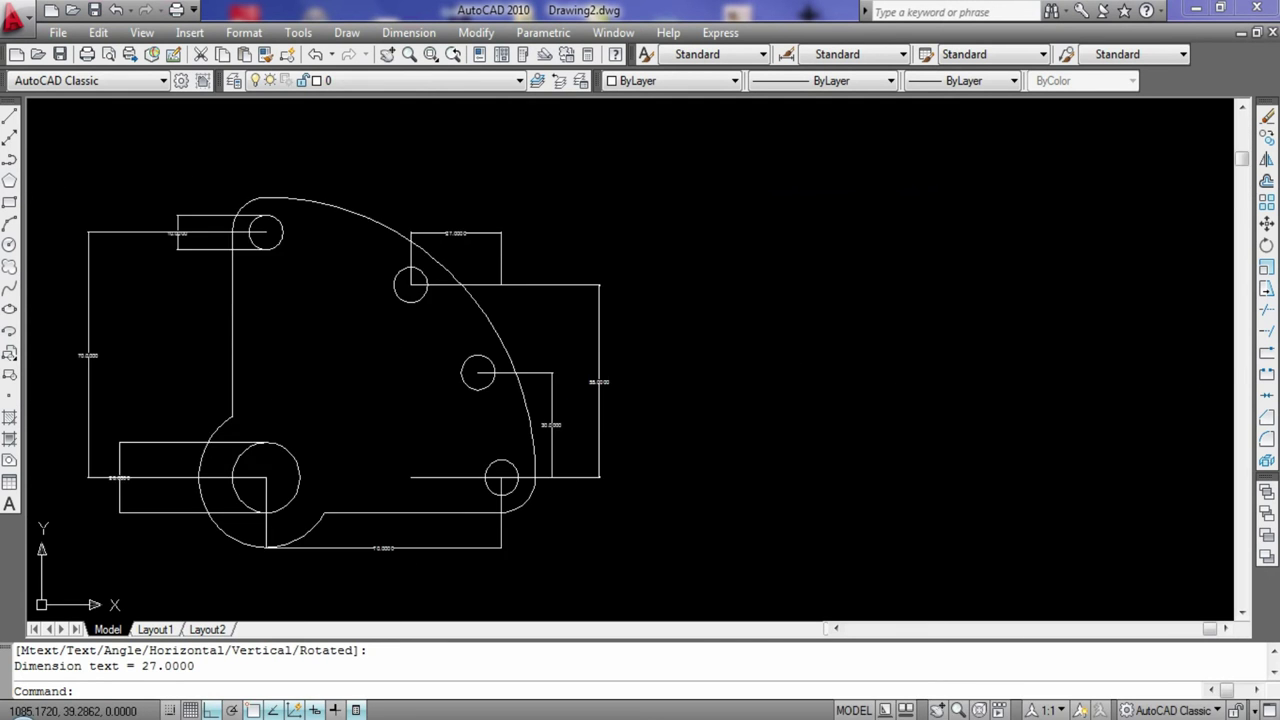
{"action": "middle_click", "coordinate": [903, 383]}
{"action": "middle_click", "coordinate": [694, 409]}
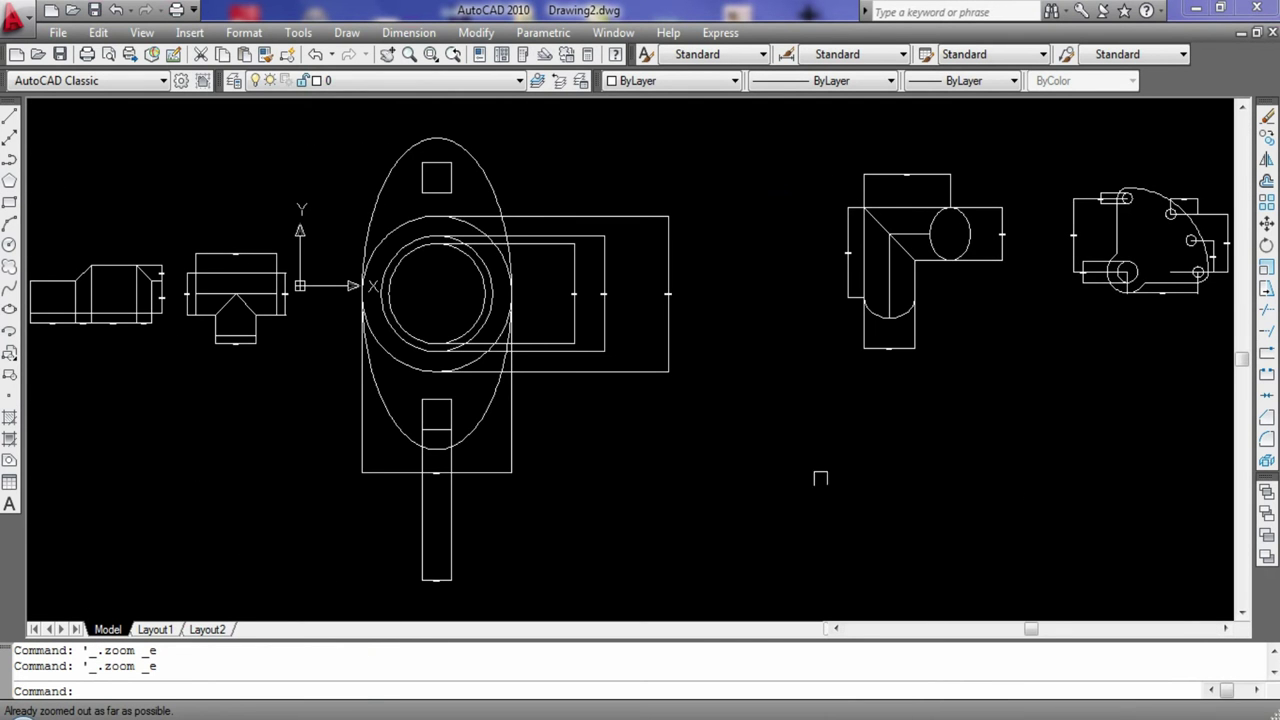
{"action": "middle_click_drag", "start_coordinate": [820, 478], "coordinate": [731, 434]}
{"action": "scroll", "coordinate": [736, 357], "scroll_direction": "up", "scroll_amount": 3}
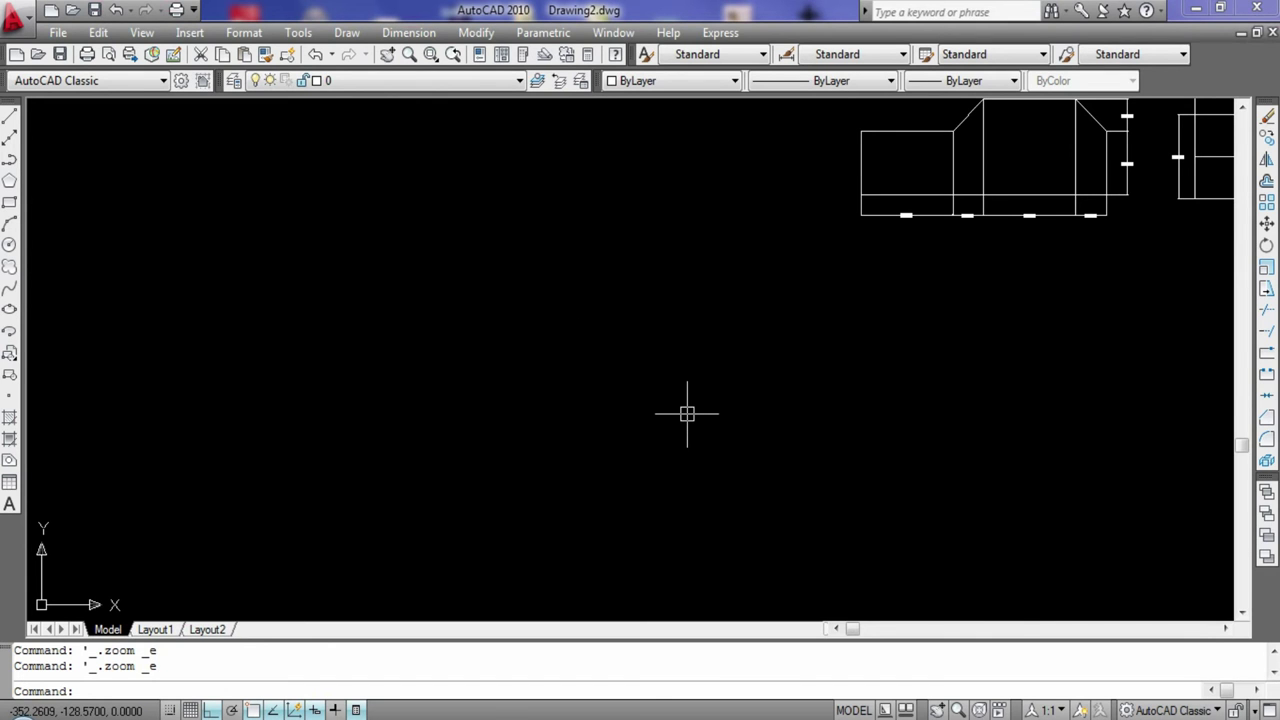
Draw a diameter-150 circle in the empty space
{"action": "type", "text": "c"}
{"action": "key", "text": "Return"}
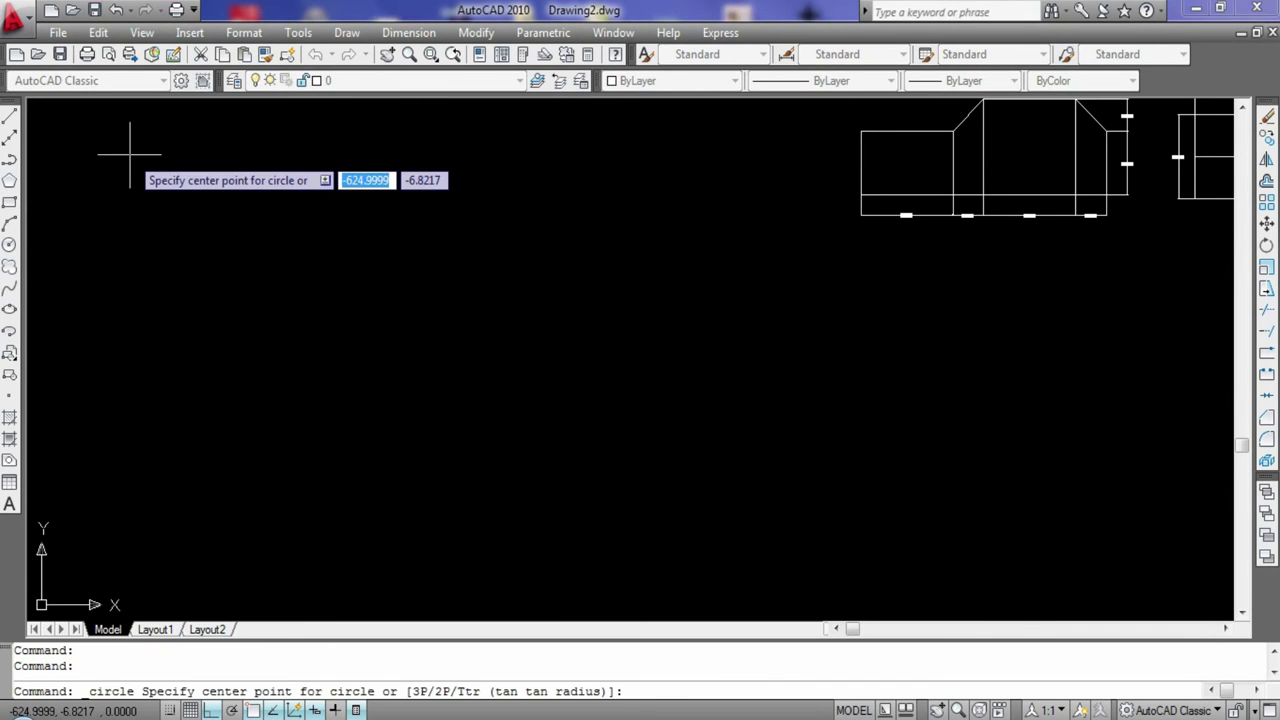
{"action": "key", "text": "Return"}
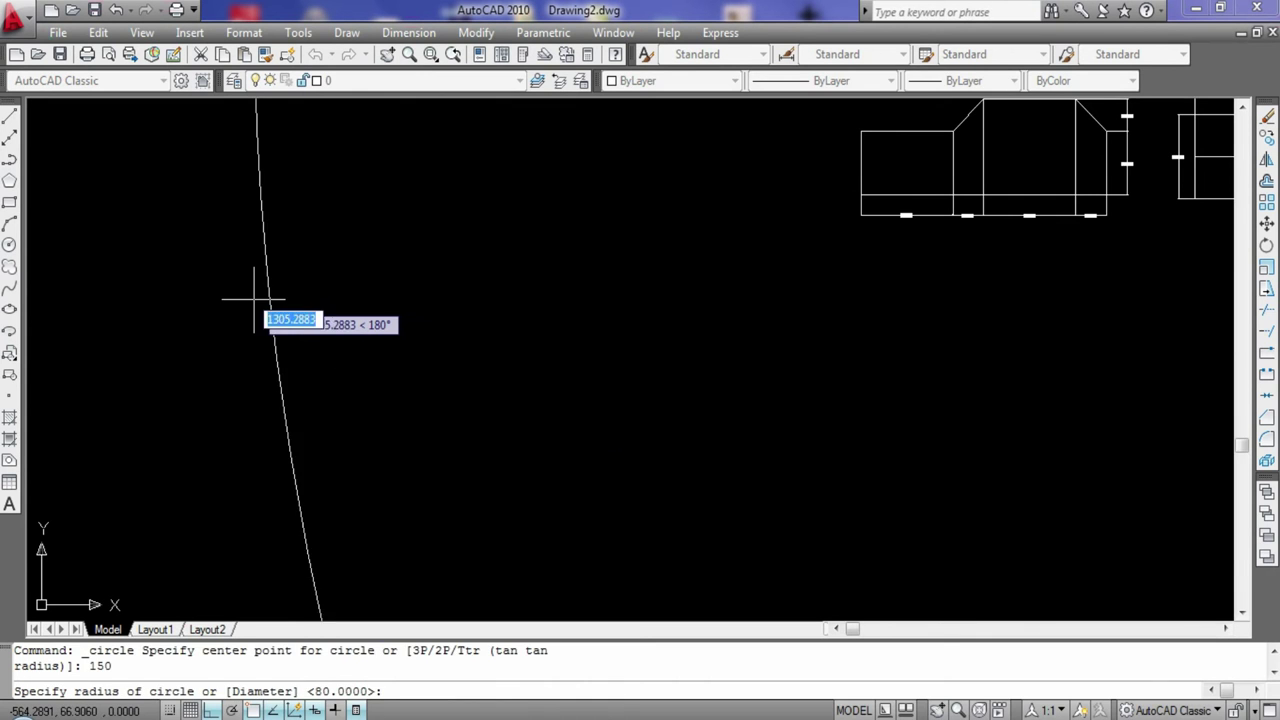
{"action": "scroll", "coordinate": [700, 225], "scroll_direction": "up", "scroll_amount": 3}
{"action": "key", "text": "Escape"}
{"action": "scroll", "coordinate": [286, 320], "scroll_direction": "down", "scroll_amount": 3}
{"action": "key", "text": "Return"}
{"action": "left_click", "coordinate": [214, 284]}
{"action": "type", "text": "d"}
{"action": "key", "text": "Return"}
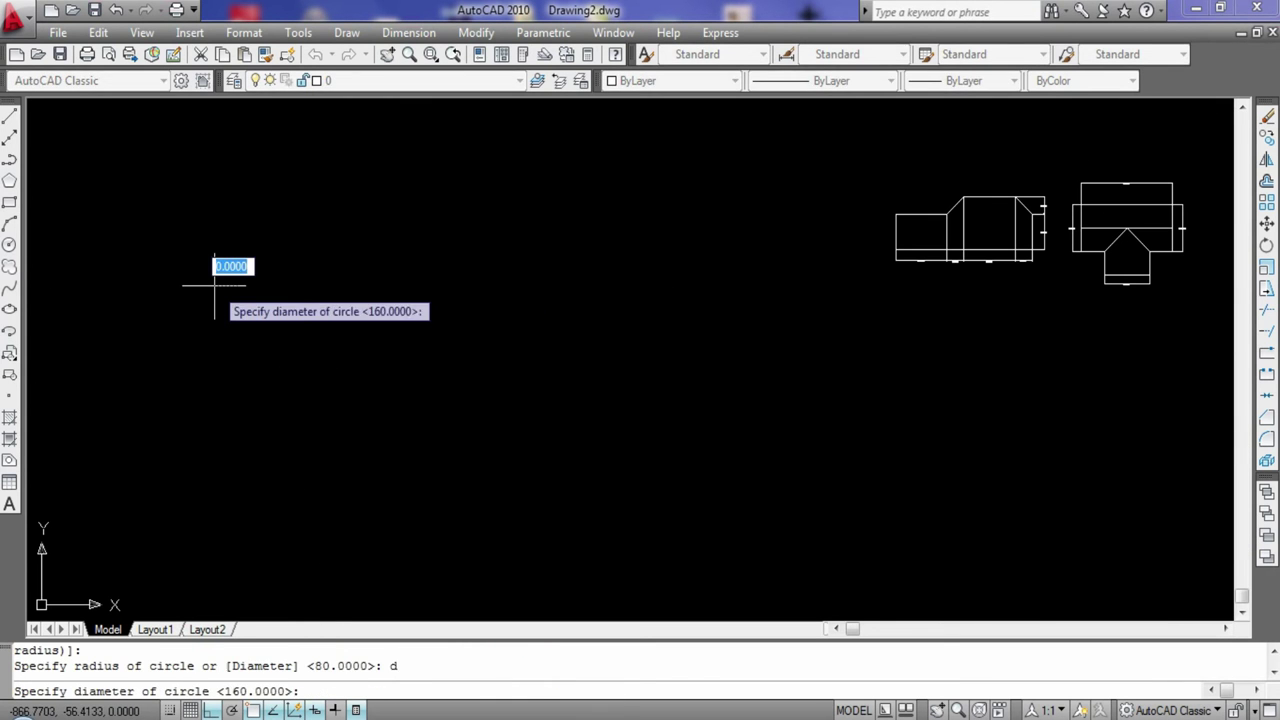
{"action": "type", "text": "150"}
{"action": "key", "text": "Return"}
{"action": "scroll", "coordinate": [334, 343], "scroll_direction": "up", "scroll_amount": 3}
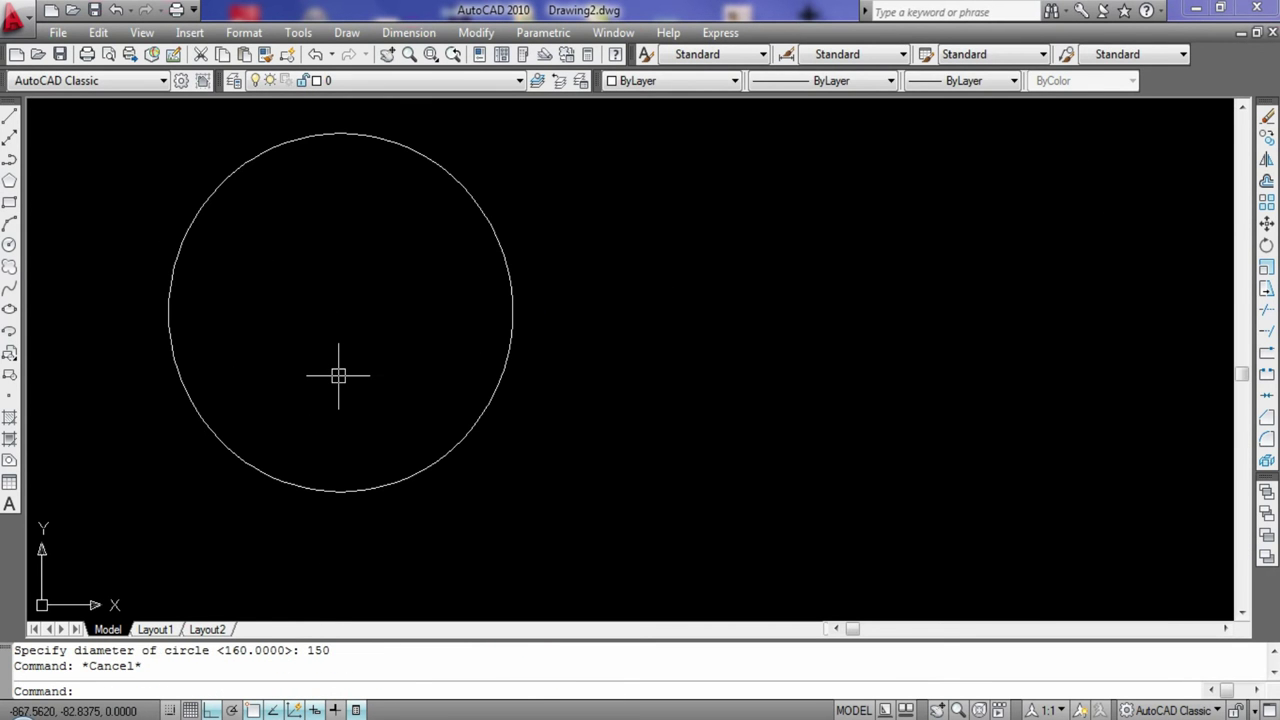
Add concentric circles of diameter 50 and 70 at the same centre
{"action": "left_click", "coordinate": [9, 244]}
{"action": "left_click", "coordinate": [342, 292]}
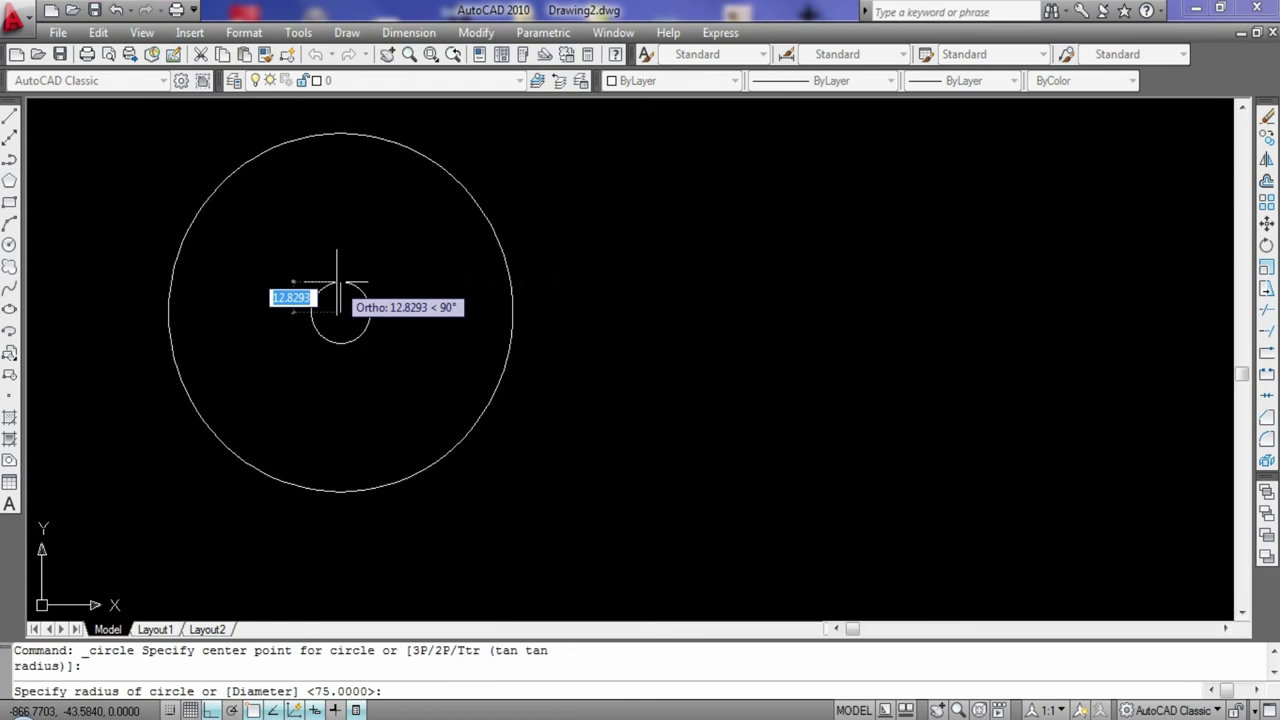
{"action": "type", "text": "d"}
{"action": "key", "text": "Return"}
{"action": "type", "text": "50"}
{"action": "key", "text": "Return"}
{"action": "left_click", "coordinate": [9, 244]}
{"action": "left_click", "coordinate": [338, 258]}
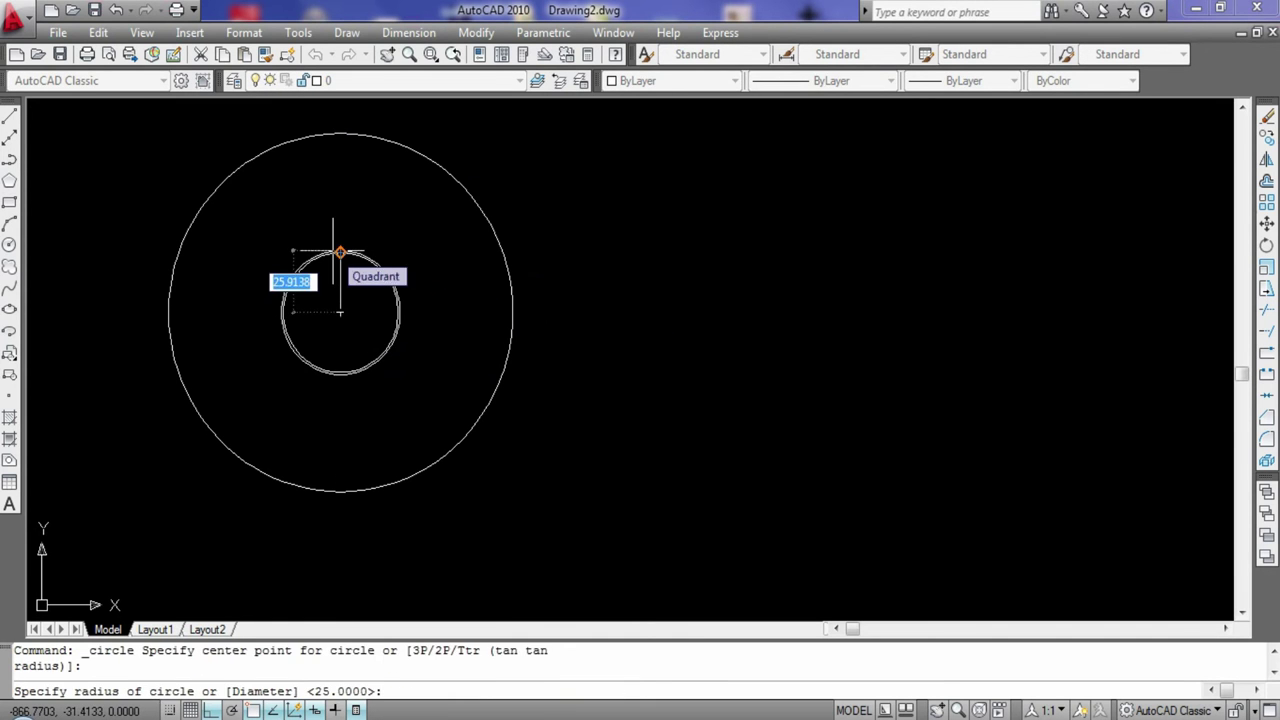
{"action": "type", "text": "d"}
{"action": "key", "text": "Return"}
{"action": "type", "text": "70"}
{"action": "key", "text": "Return"}
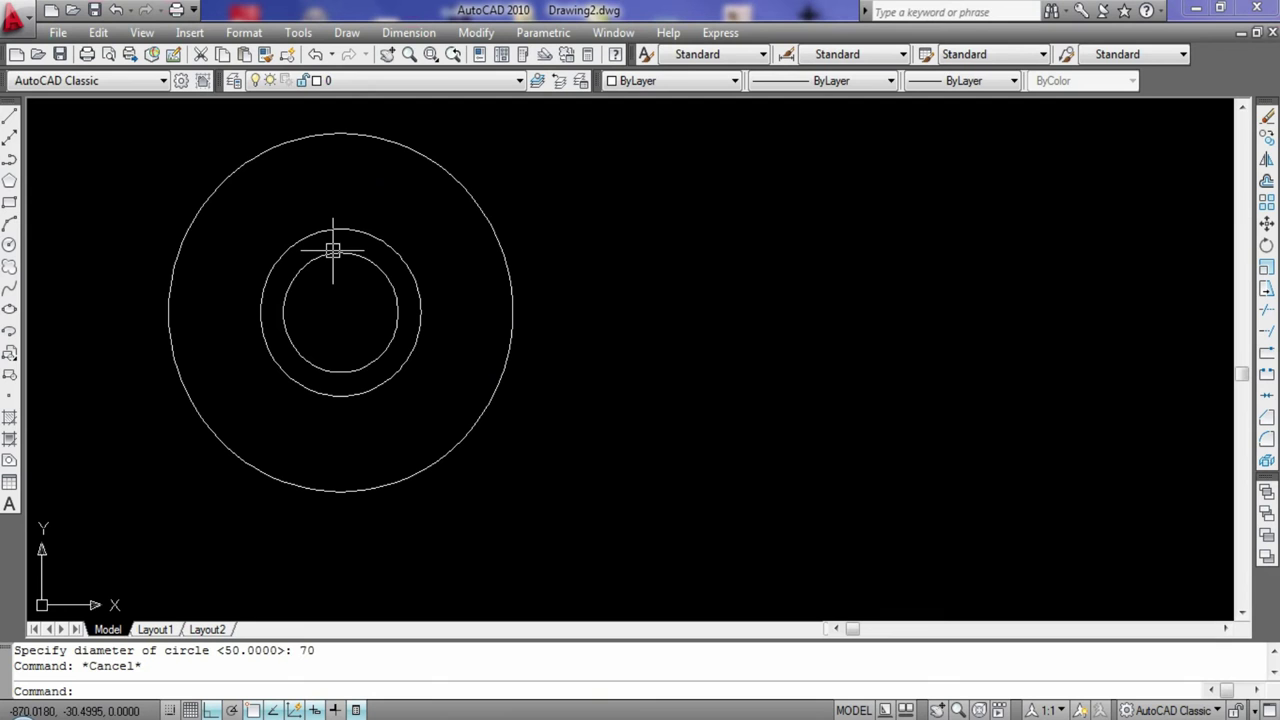
{"action": "left_click", "coordinate": [9, 117]}
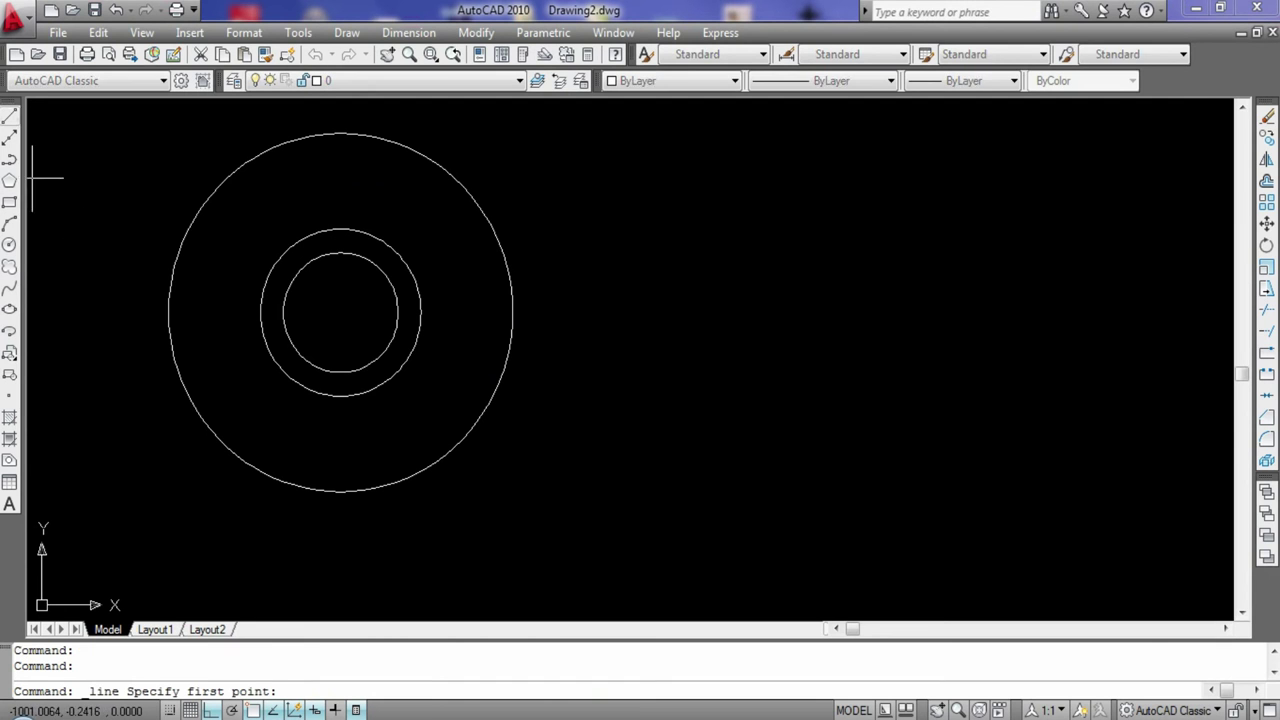
Draw a 31.6-long horizontal line from the circles' centre
{"action": "left_click", "coordinate": [342, 312]}
{"action": "type", "text": "1.6"}
{"action": "key", "text": "Return"}
{"action": "key", "text": "Escape"}
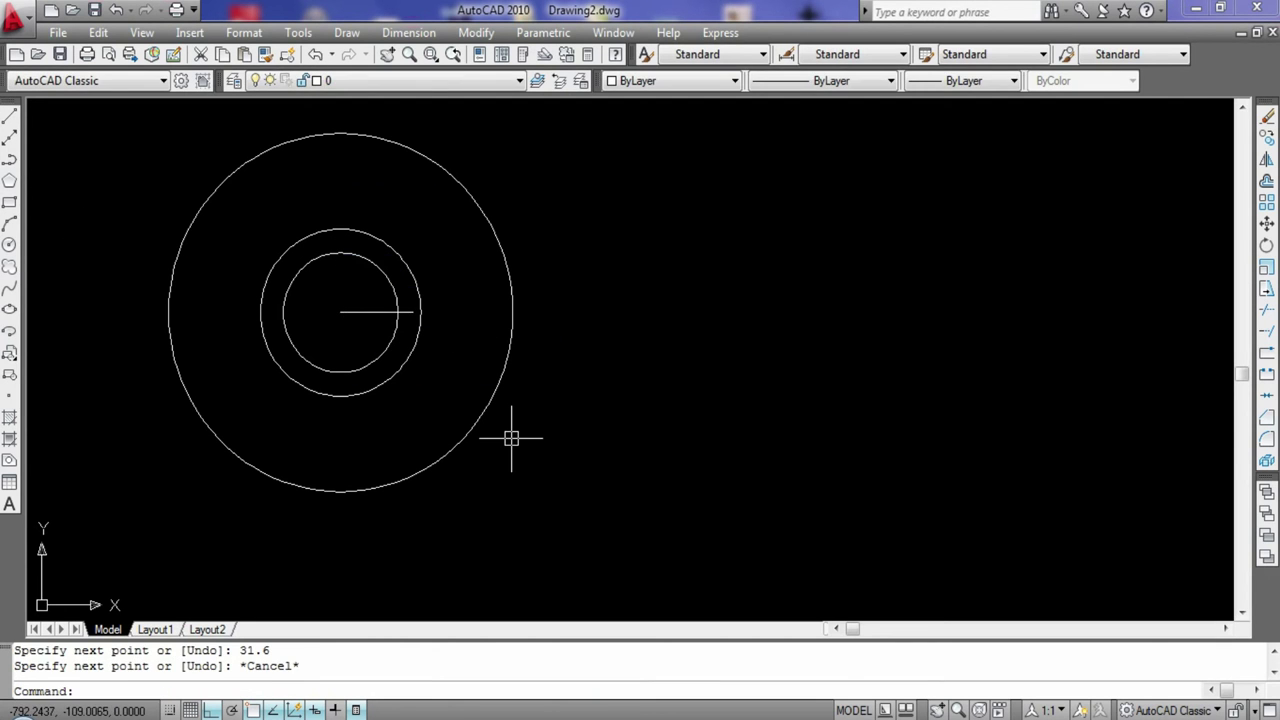
Draw the 8.5 keyway side up from the line's end and erase an unwanted line
{"action": "left_click", "coordinate": [9, 117]}
{"action": "left_click", "coordinate": [412, 312]}
{"action": "type", "text": "8.5"}
{"action": "key", "text": "Return"}
{"action": "key", "text": "Escape"}
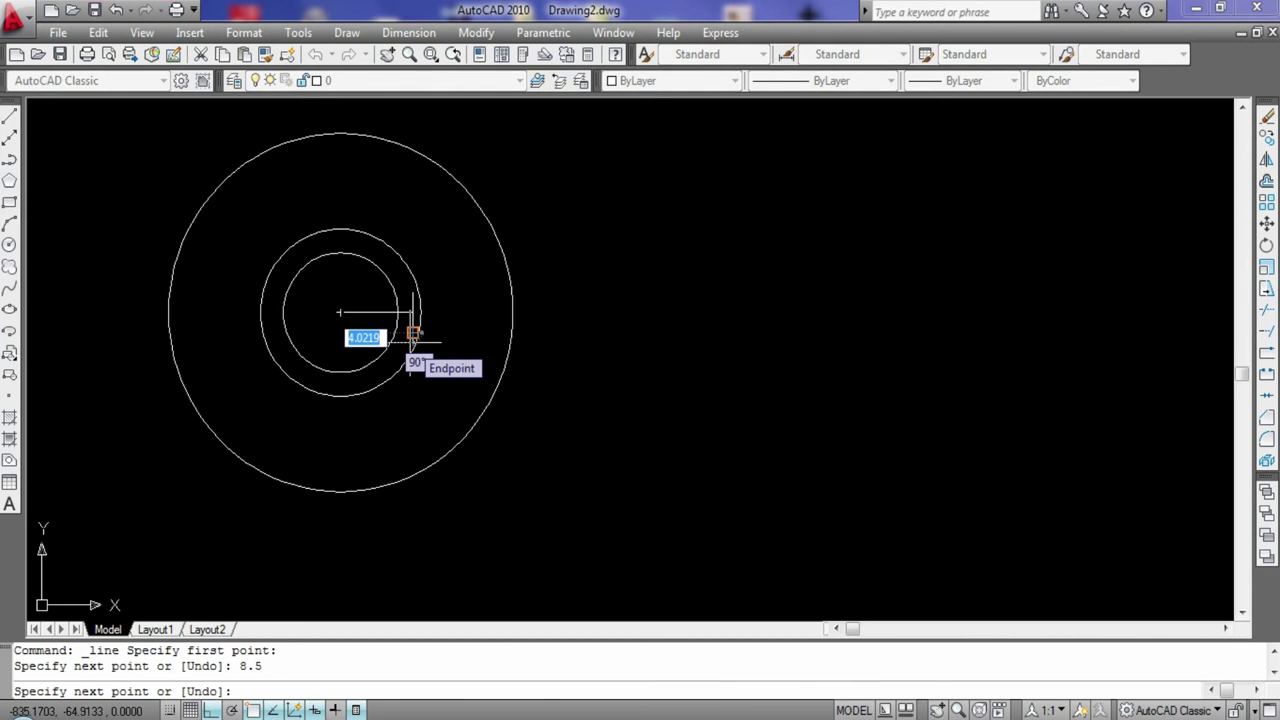
{"action": "key", "text": "Escape"}
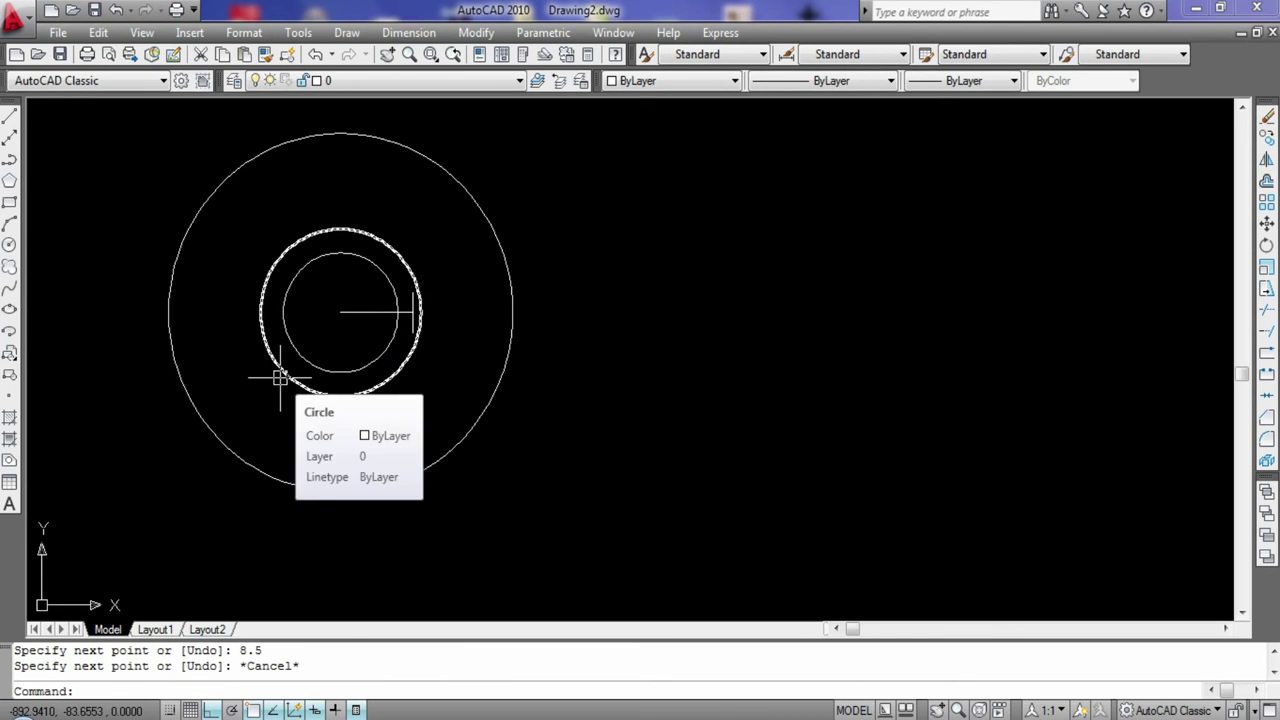
{"action": "left_click", "coordinate": [9, 116]}
{"action": "left_click", "coordinate": [412, 293]}
{"action": "left_click", "coordinate": [412, 312]}
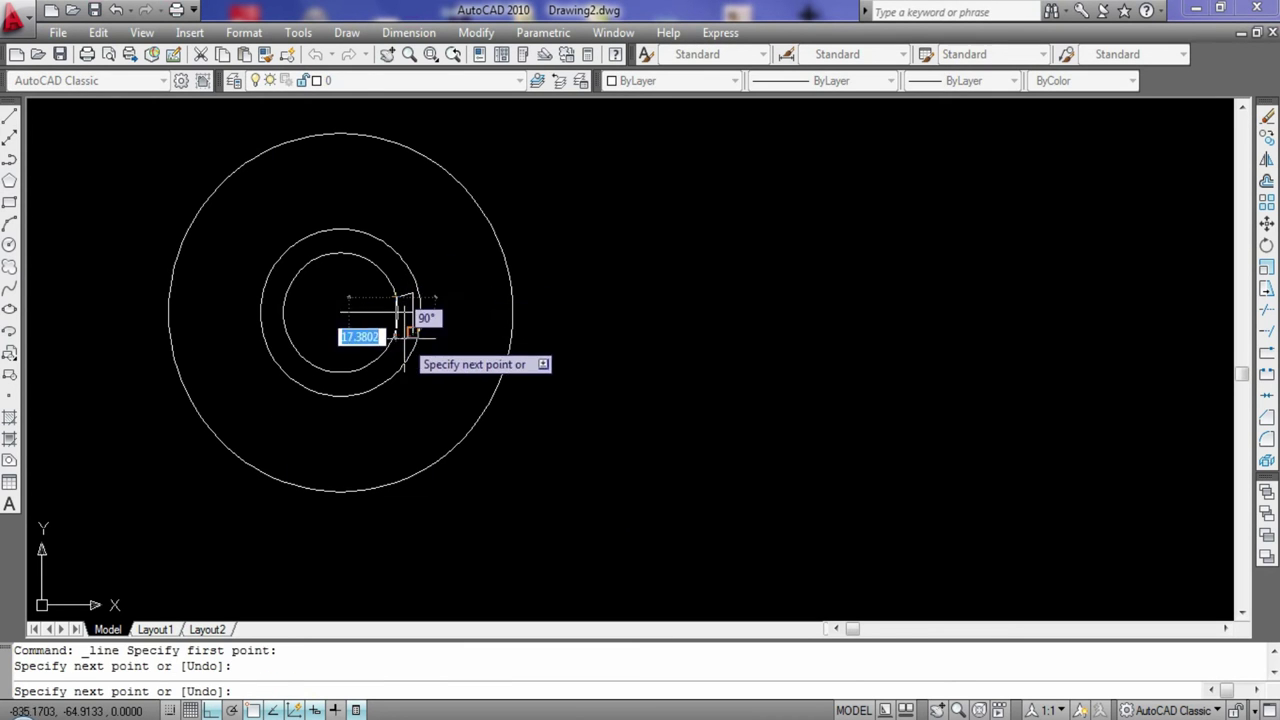
{"action": "key", "text": "Escape"}
{"action": "left_click", "coordinate": [410, 300]}
{"action": "key", "text": "Delete"}
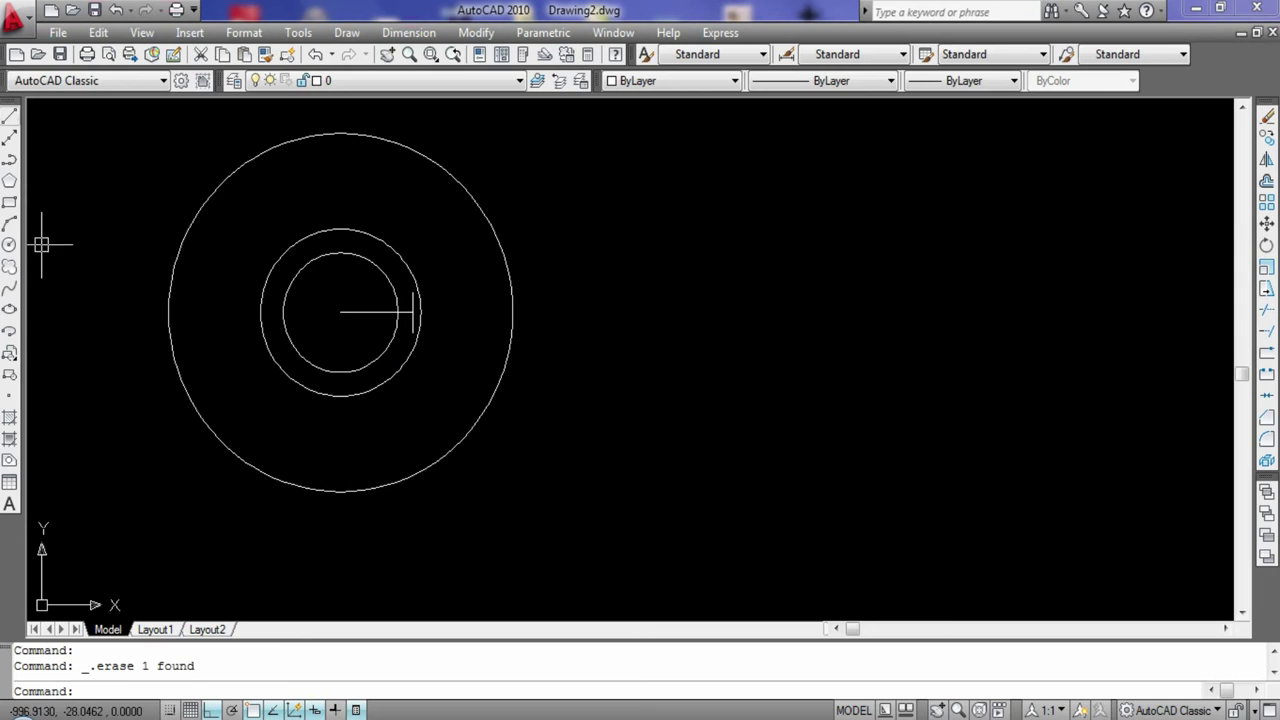
Erase a stray short segment drawn below the keyway notch
{"action": "left_click", "coordinate": [9, 116]}
{"action": "left_click", "coordinate": [398, 294]}
{"action": "key", "text": "Escape"}
{"action": "left_click", "coordinate": [9, 116]}
{"action": "left_click", "coordinate": [393, 333]}
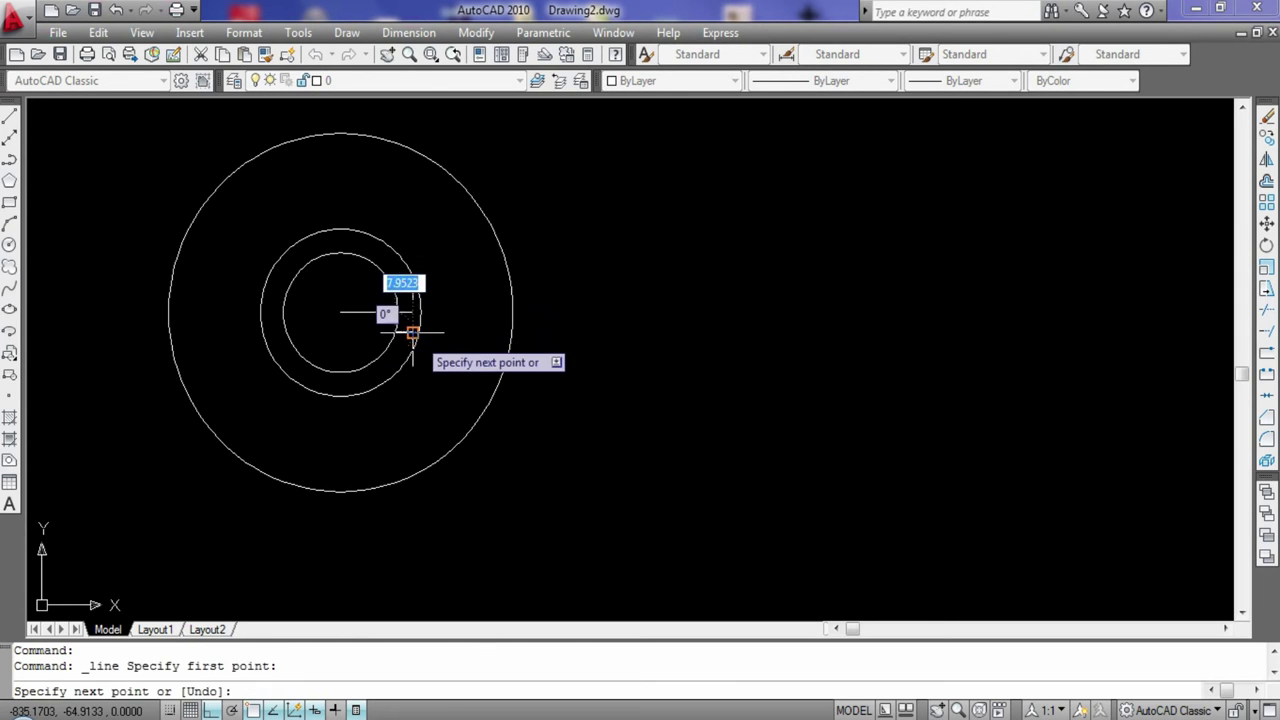
{"action": "left_click", "coordinate": [406, 342]}
{"action": "key", "text": "Escape"}
{"action": "left_click", "coordinate": [405, 340]}
{"action": "key", "text": "Delete"}
Remove the misplaced line above the keyway notch
{"action": "left_click", "coordinate": [9, 116]}
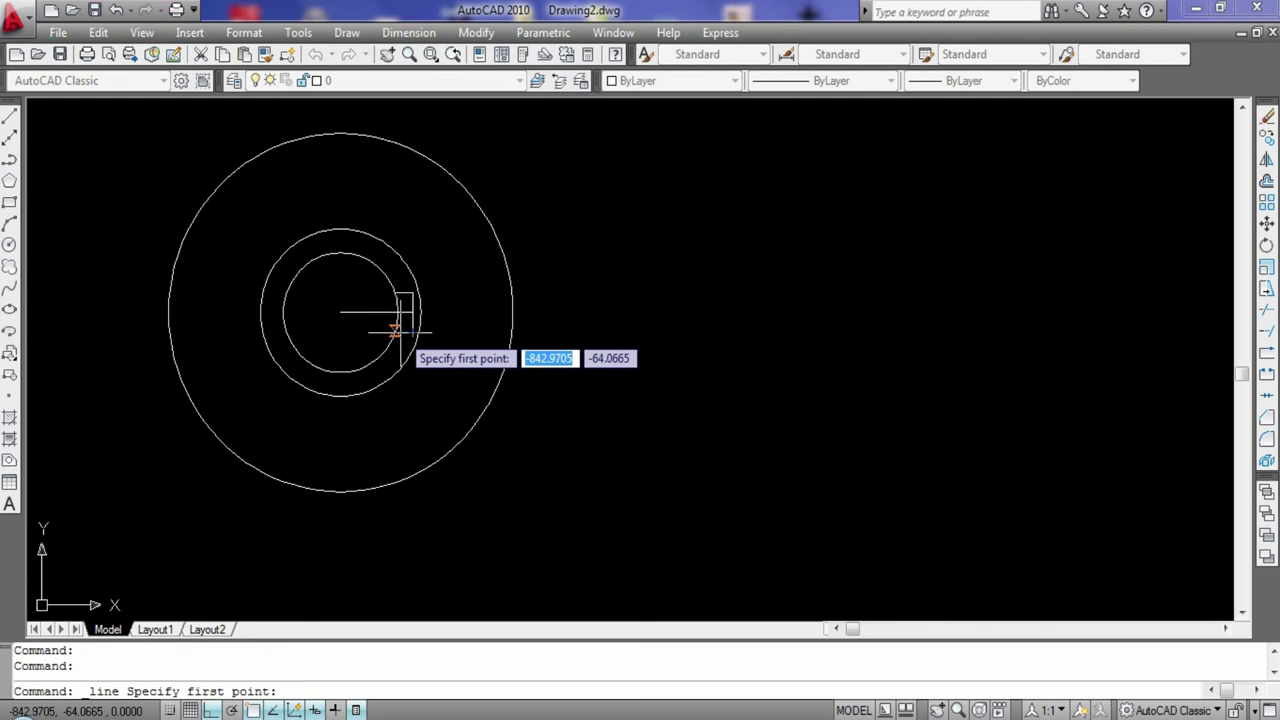
{"action": "left_click", "coordinate": [412, 333]}
{"action": "key", "text": "Escape"}
{"action": "key", "text": "Delete"}
{"action": "left_click", "coordinate": [9, 116]}
{"action": "left_click", "coordinate": [405, 333]}
{"action": "key", "text": "Escape"}
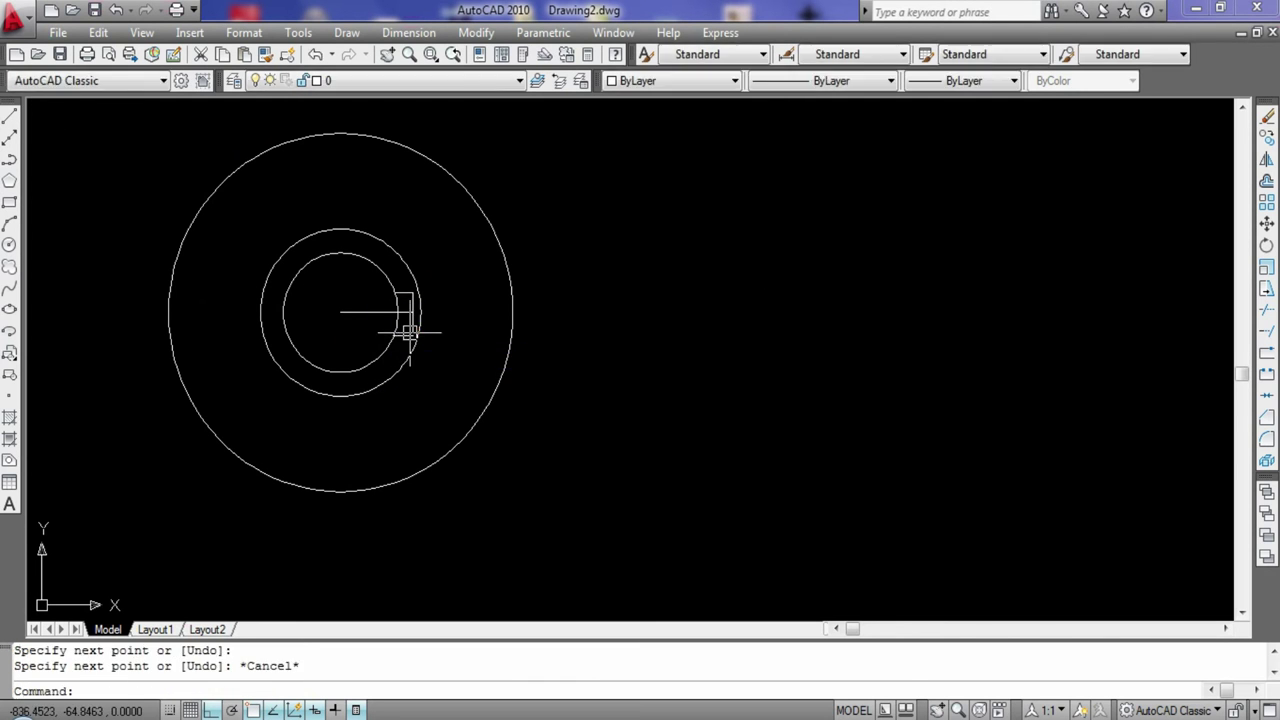
{"action": "scroll", "coordinate": [409, 333], "scroll_direction": "up", "scroll_amount": 5}
{"action": "left_click", "coordinate": [391, 214]}
{"action": "key", "text": "Delete"}
Close the top of the keyway notch with a horizontal segment
{"action": "left_click", "coordinate": [9, 116]}
{"action": "left_click", "coordinate": [423, 209]}
{"action": "left_click", "coordinate": [369, 209]}
{"action": "key", "text": "Escape"}
{"action": "scroll", "coordinate": [445, 335], "scroll_direction": "down", "scroll_amount": 4}
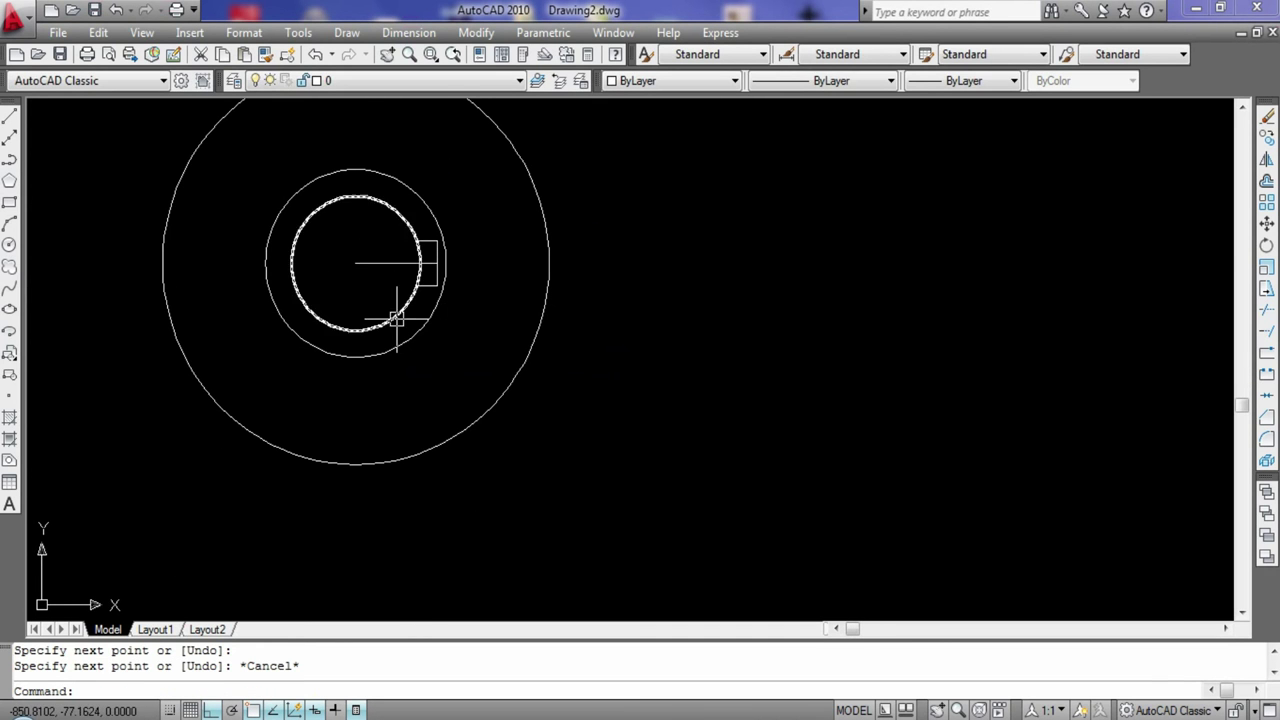
Divide the outer 150-diameter circle into 12 equal parts with DIV
{"action": "type", "text": "iv"}
{"action": "key", "text": "Return"}
{"action": "left_click", "coordinate": [165, 321]}
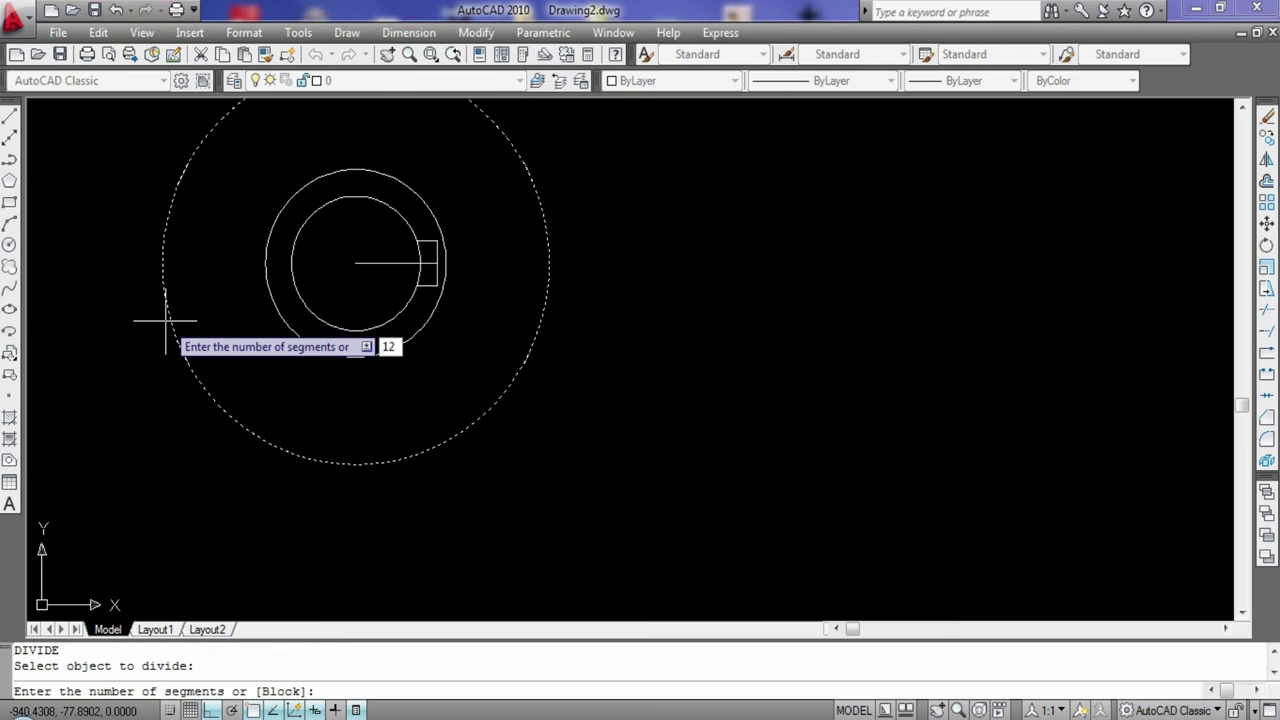
{"action": "key", "text": "Return"}
{"action": "key", "text": "Escape"}
{"action": "type", "text": "div"}
{"action": "key", "text": "Return"}
{"action": "left_click", "coordinate": [227, 416]}
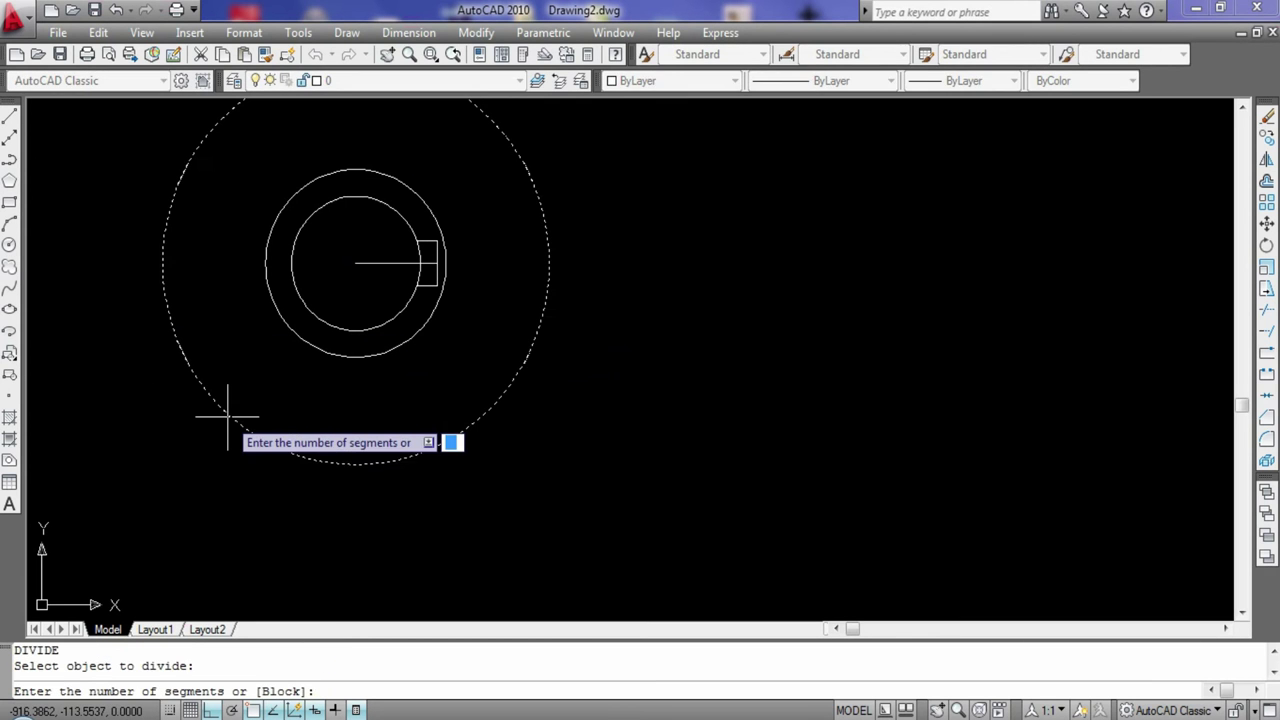
{"action": "type", "text": "12"}
{"action": "key", "text": "Return"}
Set the point style to circled crosses so the division points show
{"action": "left_click", "coordinate": [244, 32]}
{"action": "left_click", "coordinate": [265, 323]}
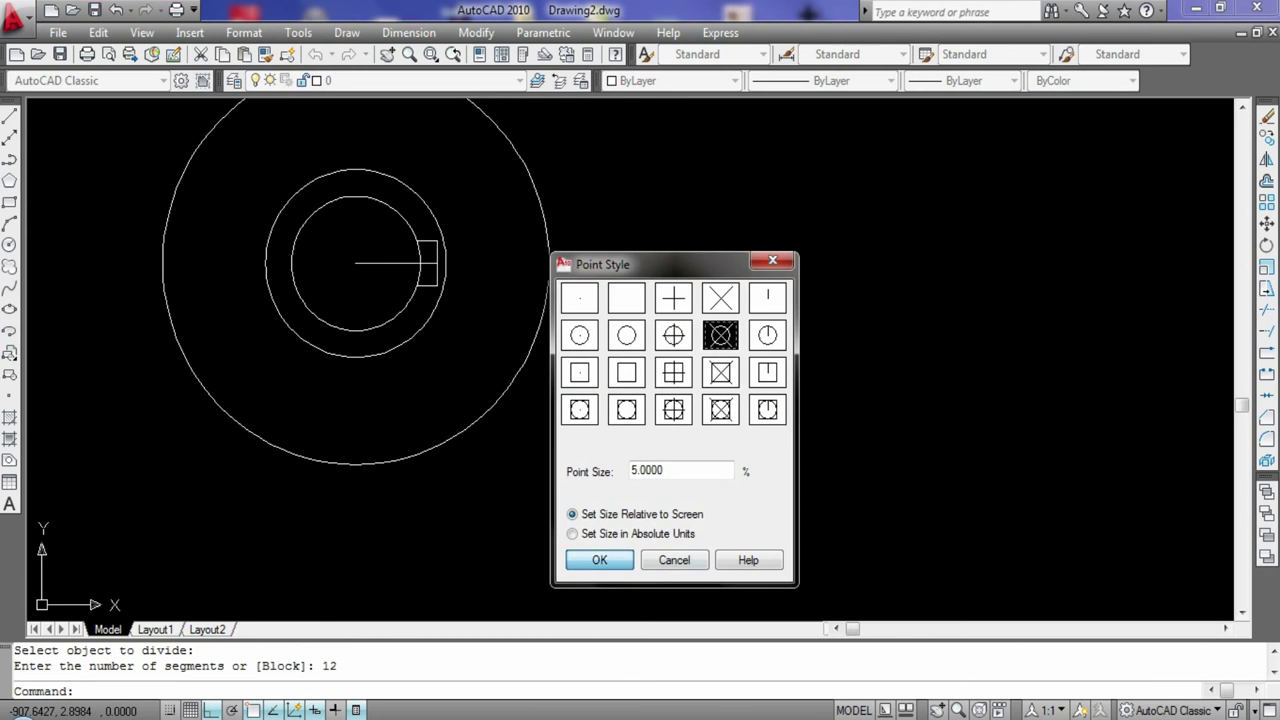
{"action": "left_click", "coordinate": [599, 560]}
Draw spokes to the upper-left, lower-left and bottom division points
{"action": "left_click", "coordinate": [9, 116]}
{"action": "left_click", "coordinate": [189, 162]}
{"action": "left_click", "coordinate": [189, 364]}
{"action": "key", "text": "Escape"}
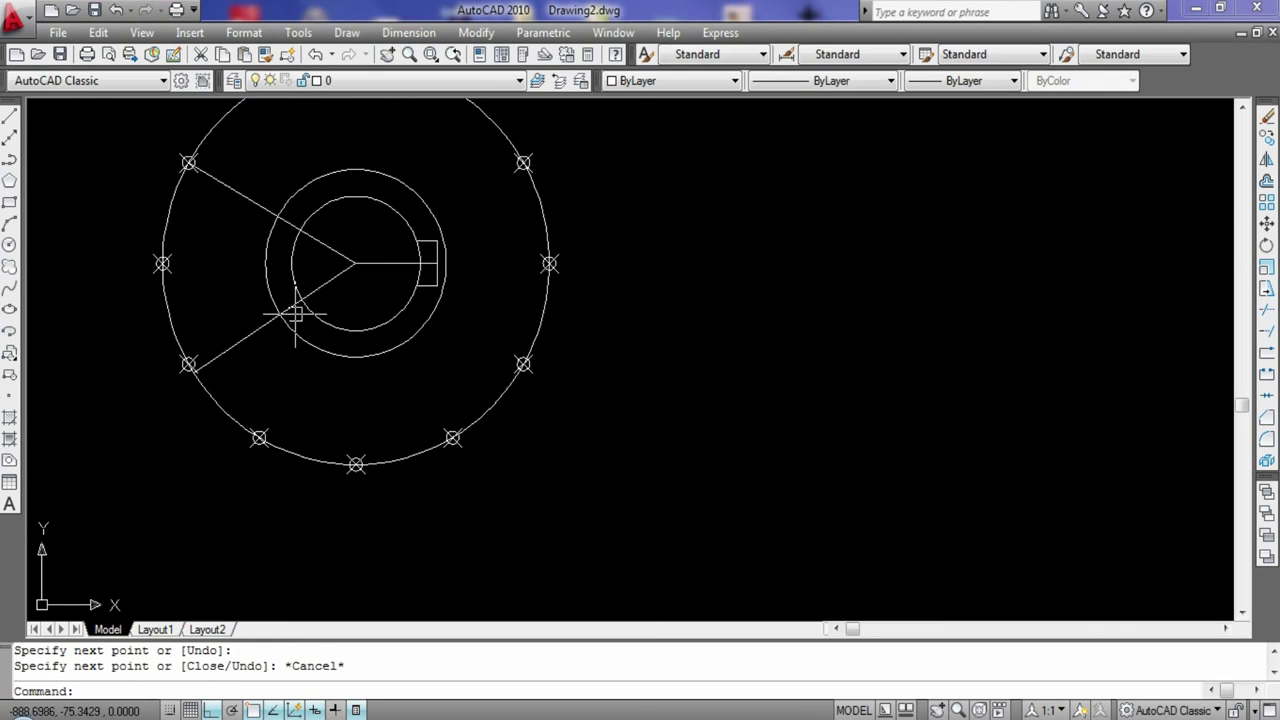
{"action": "left_click", "coordinate": [313, 289]}
{"action": "key", "text": "Return"}
{"action": "left_click", "coordinate": [355, 263]}
{"action": "left_click", "coordinate": [355, 463]}
{"action": "key", "text": "Escape"}
Draw spokes from the centre to the upper-right and lower-right division points
{"action": "left_click", "coordinate": [9, 116]}
{"action": "left_click", "coordinate": [355, 263]}
{"action": "left_click", "coordinate": [523, 162]}
{"action": "key", "text": "Escape"}
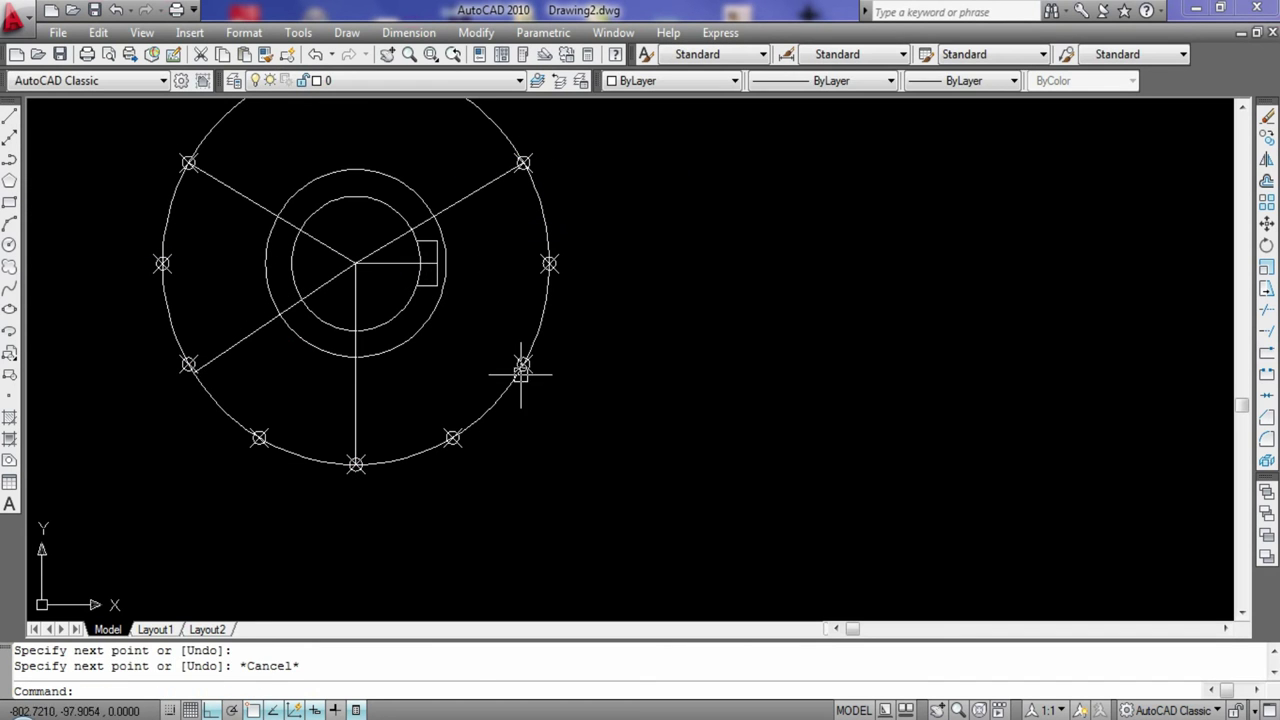
{"action": "left_click", "coordinate": [9, 116]}
{"action": "left_click", "coordinate": [355, 263]}
{"action": "left_click", "coordinate": [523, 364]}
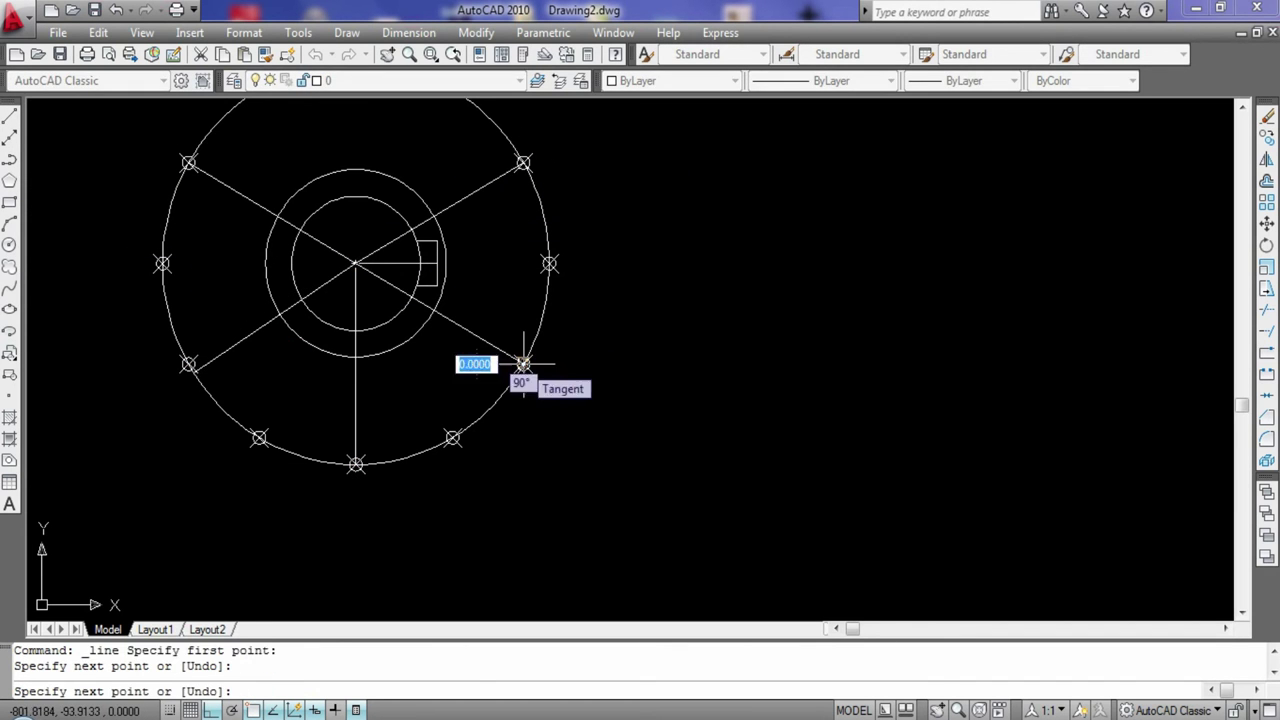
{"action": "key", "text": "Escape"}
Draw a fifth spoke from the top rim point to the wheel centre
{"action": "middle_click_drag", "start_coordinate": [355, 263], "coordinate": [355, 343]}
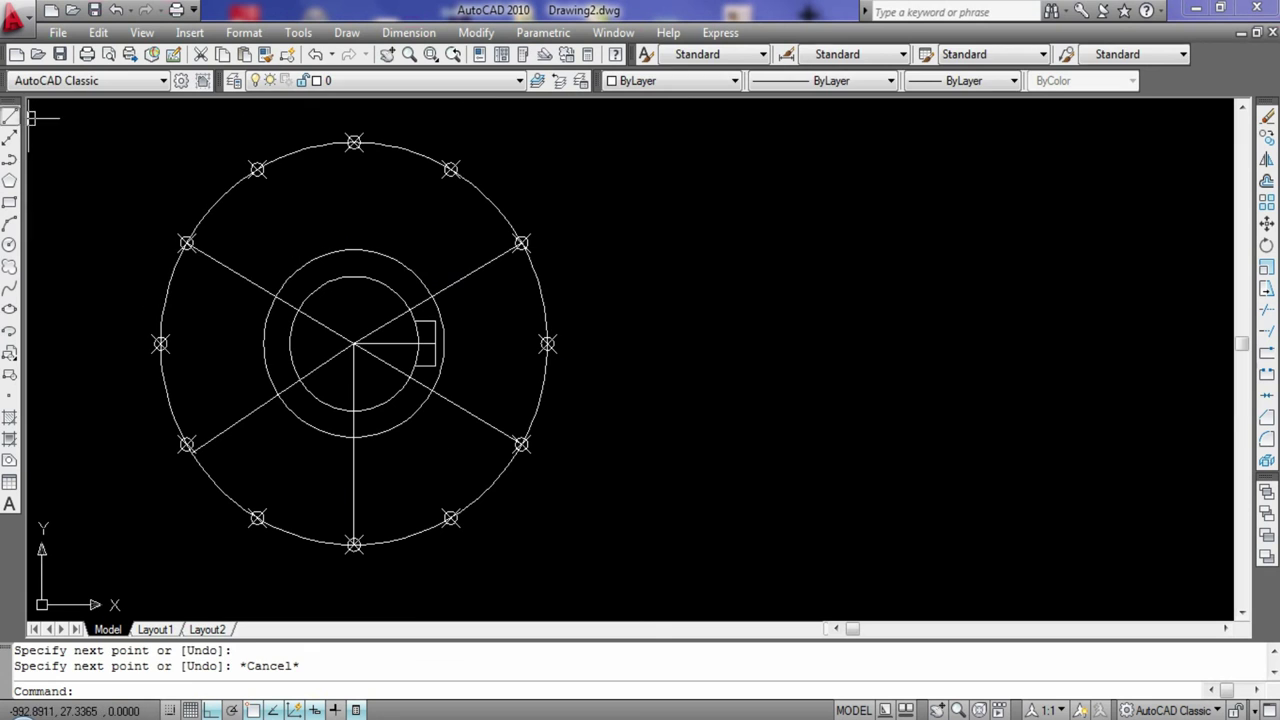
{"action": "left_click", "coordinate": [9, 116]}
{"action": "left_click", "coordinate": [354, 143]}
{"action": "left_click", "coordinate": [355, 343]}
{"action": "key", "text": "Escape"}
{"action": "left_click", "coordinate": [9, 116]}
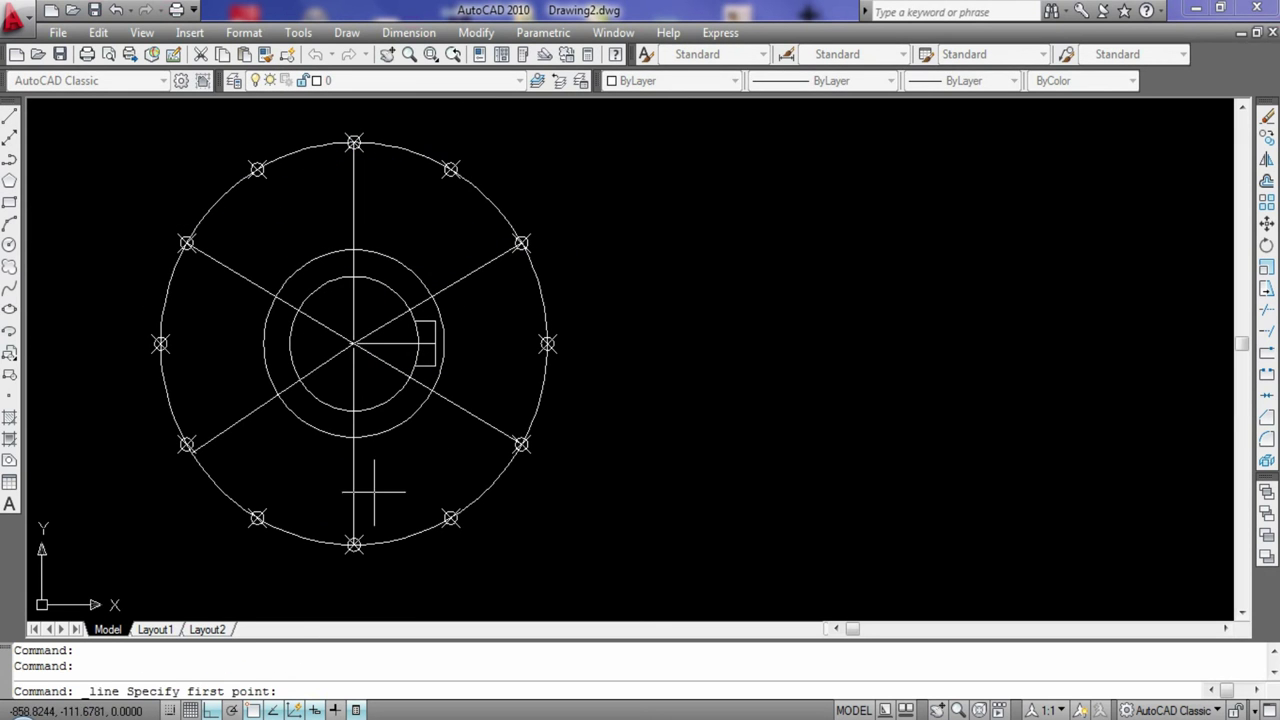
{"action": "type", "text": "tr"}
{"action": "key", "text": "Return"}
{"action": "left_click", "coordinate": [547, 343]}
{"action": "key", "text": "Escape"}
Start TRIM and delete the centre line running to the keyway
{"action": "type", "text": "tr"}
{"action": "key", "text": "Return"}
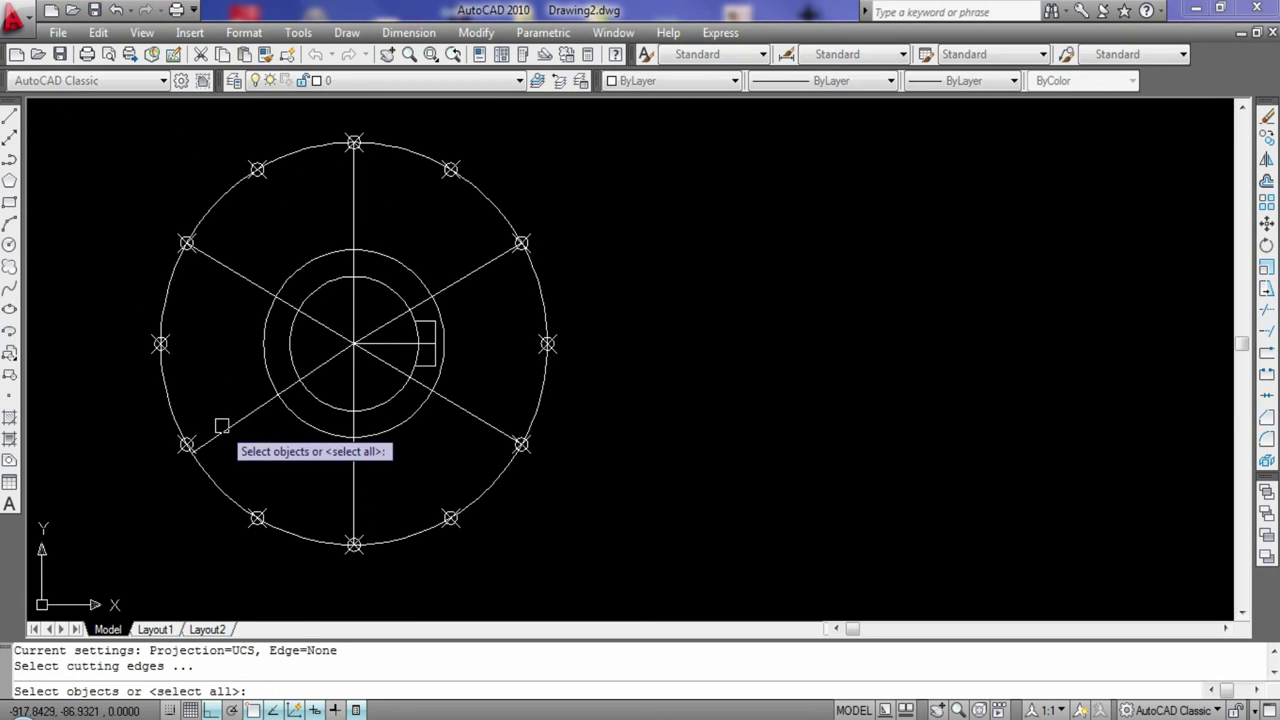
{"action": "key", "text": "Return"}
{"action": "left_click", "coordinate": [424, 362]}
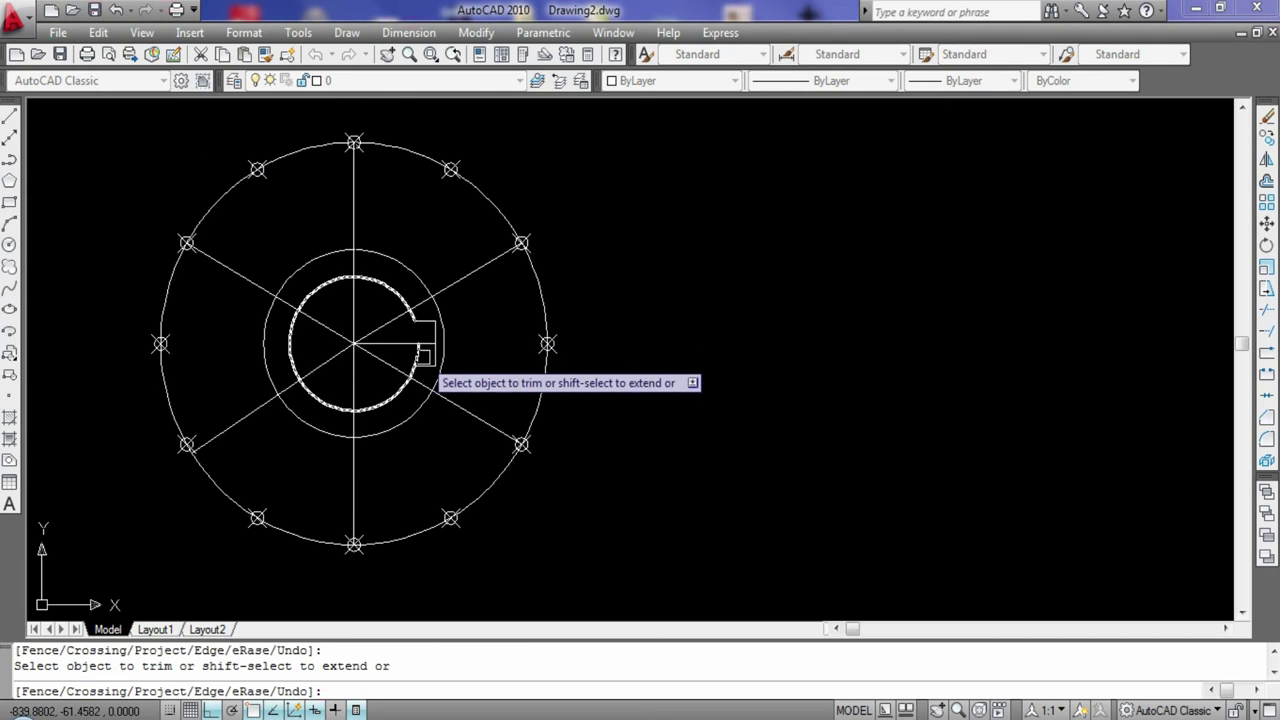
{"action": "key", "text": "Escape"}
{"action": "key", "text": "Return"}
{"action": "key", "text": "Return"}
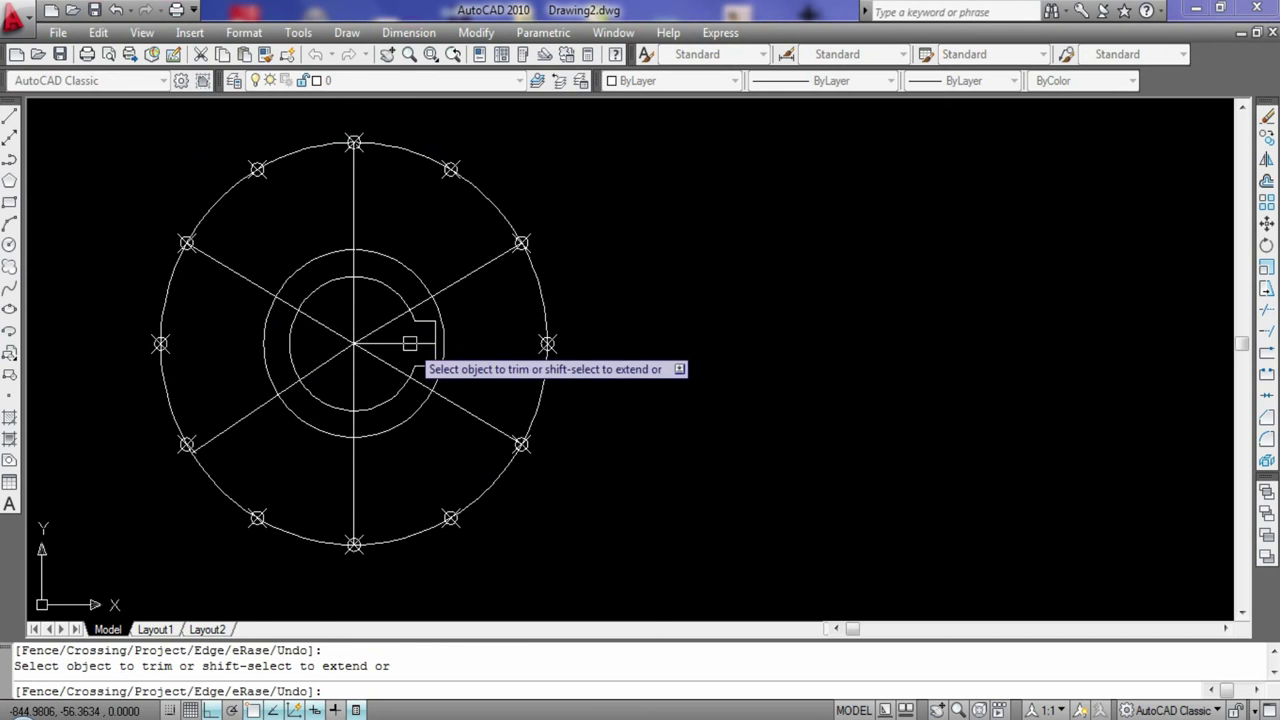
{"action": "key", "text": "Escape"}
{"action": "left_click", "coordinate": [410, 343]}
{"action": "key", "text": "Delete"}
{"action": "key", "text": "Return"}
{"action": "key", "text": "Return"}
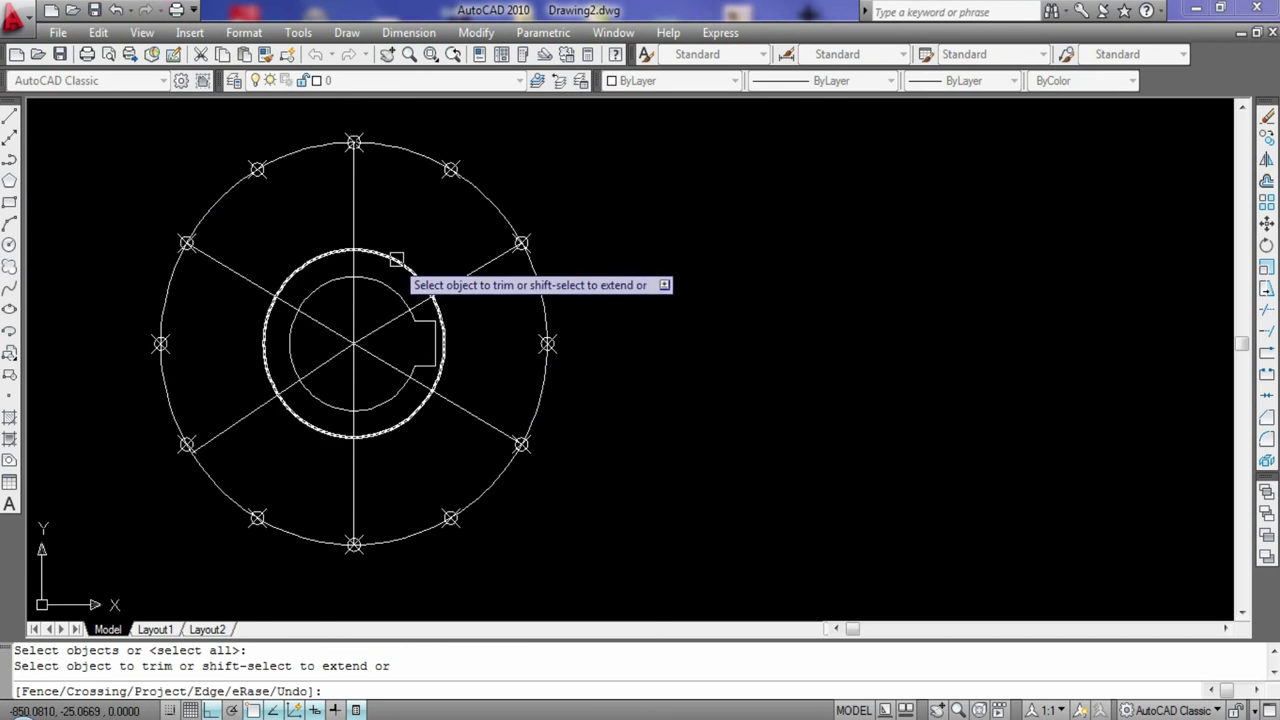
Trim the middle-circle arcs and spoke pieces inside the hub
{"action": "left_click", "coordinate": [266, 370]}
{"action": "left_click", "coordinate": [364, 443]}
{"action": "left_click", "coordinate": [405, 371]}
{"action": "left_click", "coordinate": [333, 362]}
{"action": "left_click", "coordinate": [429, 349]}
{"action": "left_click", "coordinate": [380, 423]}
Trim the remaining short spoke pieces around the hub, leaving the keyed bore clear
{"action": "key", "text": "Return"}
{"action": "key", "text": "Return"}
{"action": "left_click", "coordinate": [443, 329]}
{"action": "left_click", "coordinate": [417, 304]}
{"action": "left_click", "coordinate": [420, 383]}
{"action": "left_click", "coordinate": [352, 266]}
{"action": "left_click", "coordinate": [289, 300]}
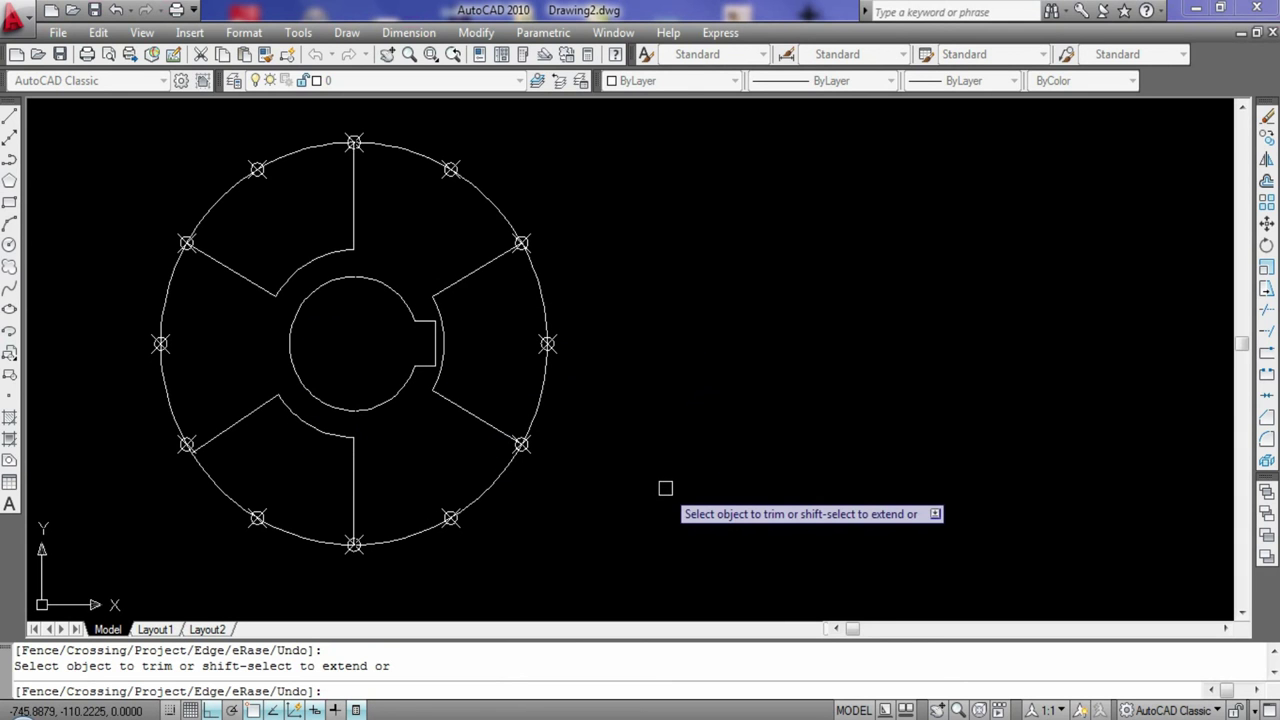
{"action": "key", "text": "Escape"}
{"action": "key", "text": "Return"}
{"action": "key", "text": "Return"}
{"action": "key", "text": "Escape"}
{"action": "key", "text": "Return"}
{"action": "key", "text": "Return"}
{"action": "key", "text": "Escape"}
Erase all the division point markers around the wheel rim
{"action": "left_click", "coordinate": [547, 344]}
{"action": "key", "text": "Delete"}
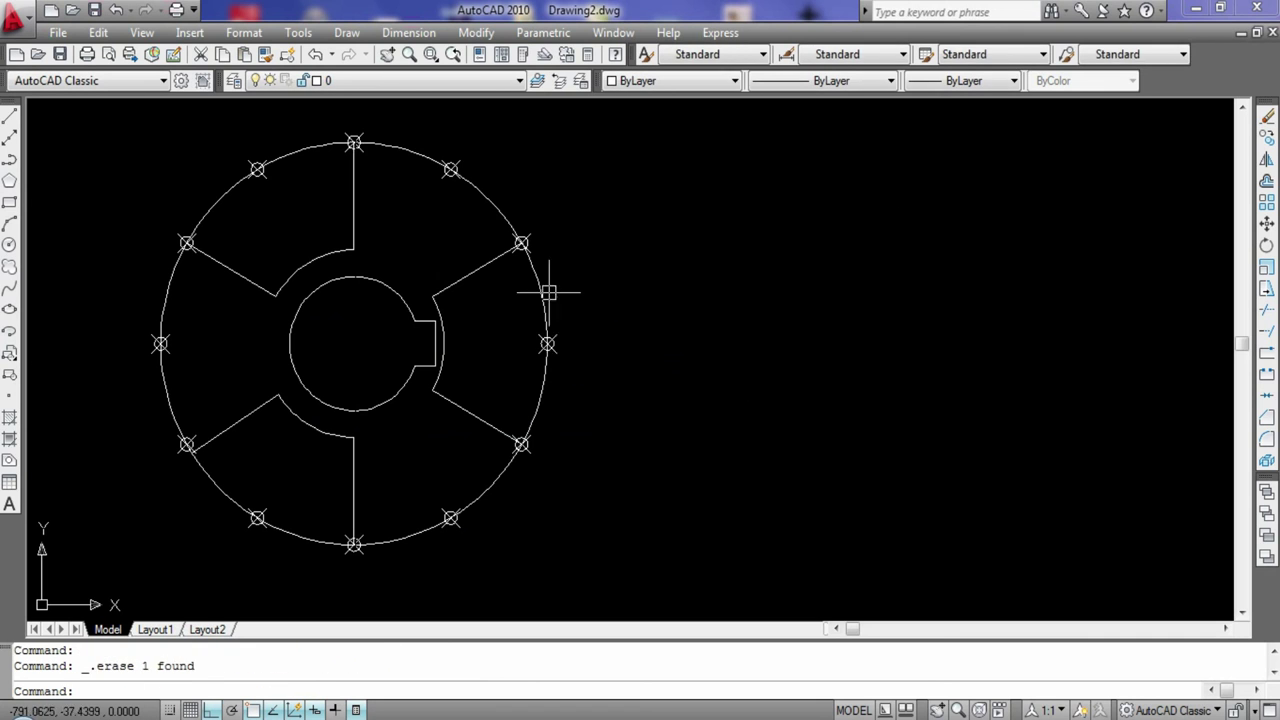
{"action": "left_click", "coordinate": [521, 240]}
{"action": "key", "text": "Escape"}
{"action": "left_click", "coordinate": [521, 240]}
{"action": "key", "text": "Delete"}
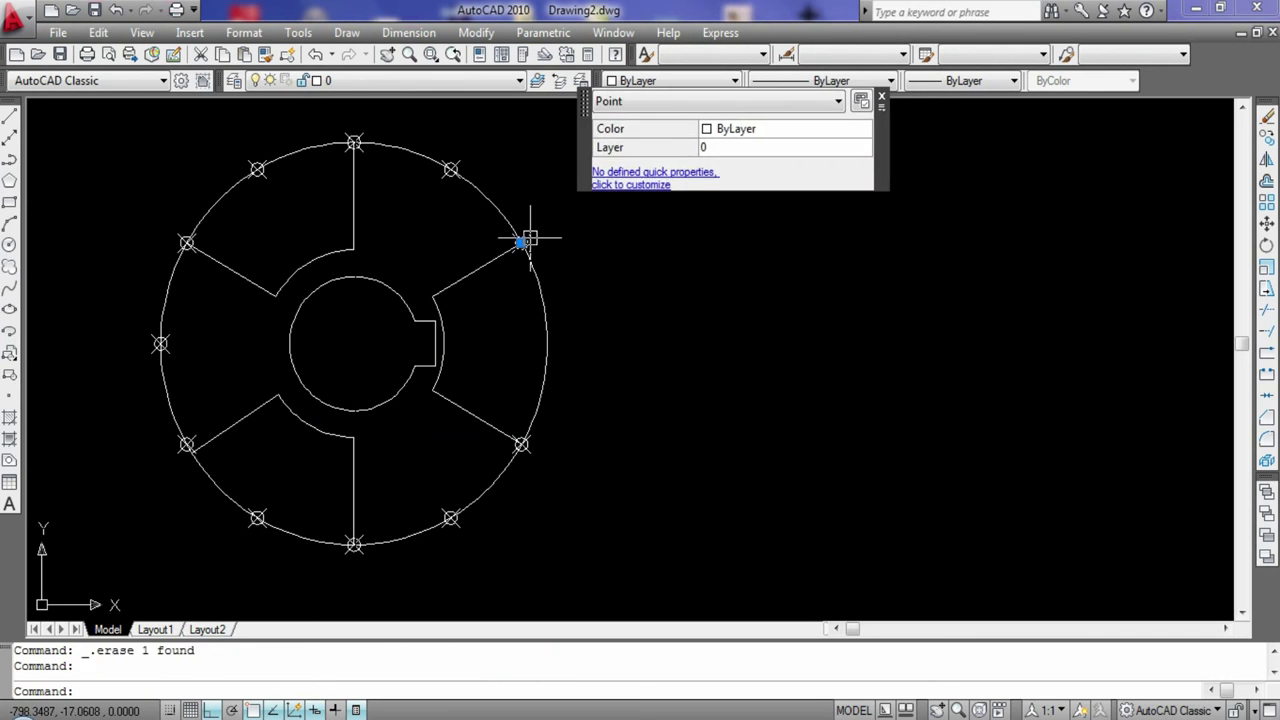
{"action": "left_click", "coordinate": [451, 169]}
{"action": "key", "text": "Delete"}
{"action": "left_click", "coordinate": [354, 143]}
{"action": "key", "text": "Delete"}
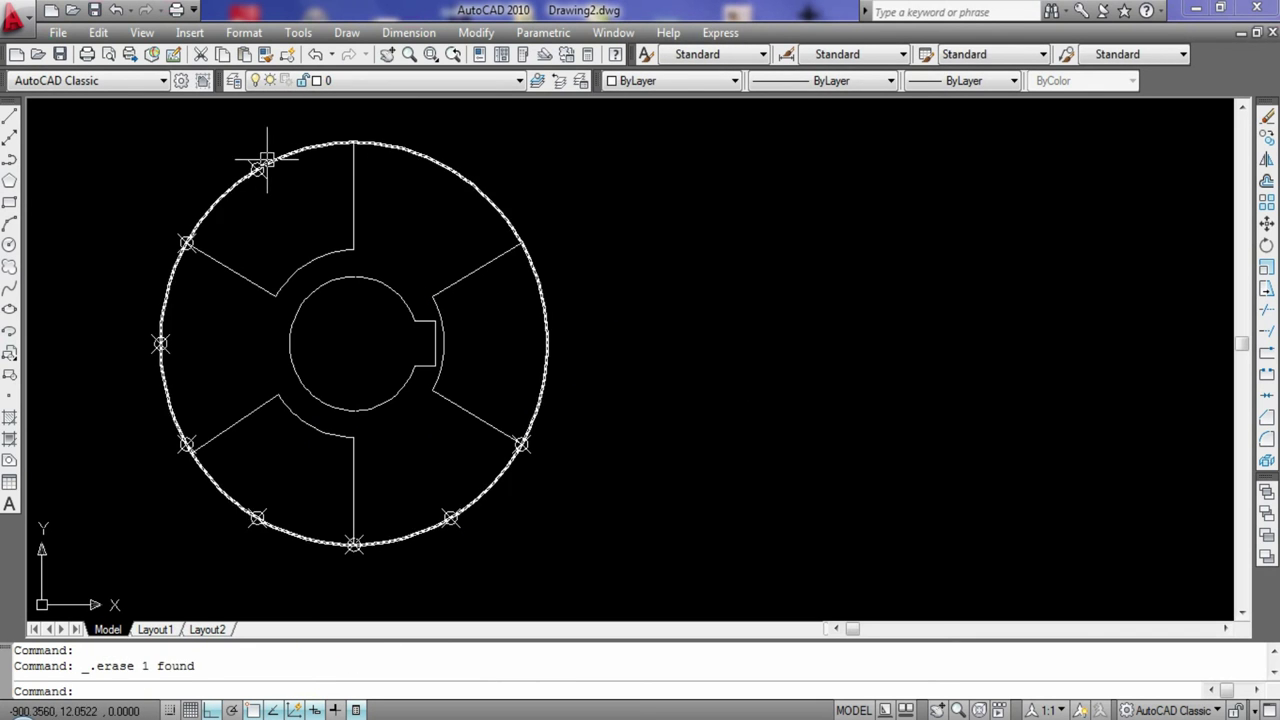
{"action": "left_click", "coordinate": [187, 237]}
{"action": "key", "text": "Delete"}
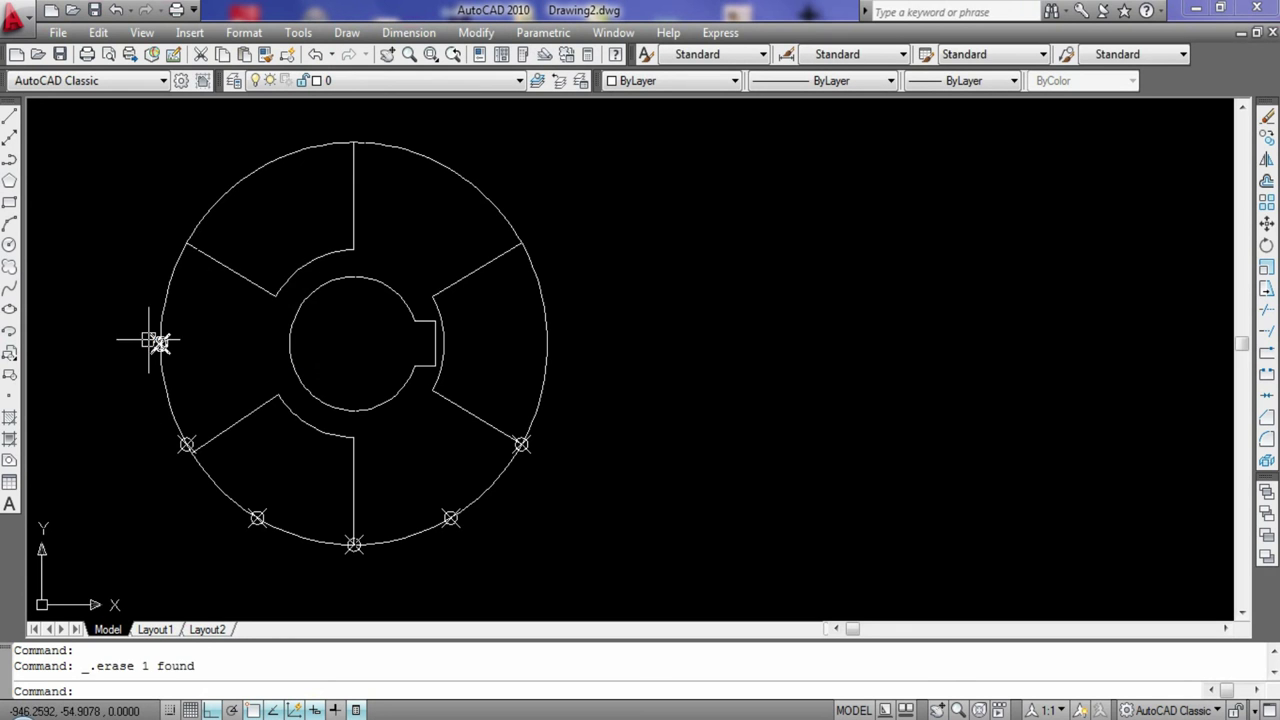
{"action": "left_click", "coordinate": [256, 518]}
{"action": "key", "text": "Delete"}
{"action": "left_click", "coordinate": [352, 546]}
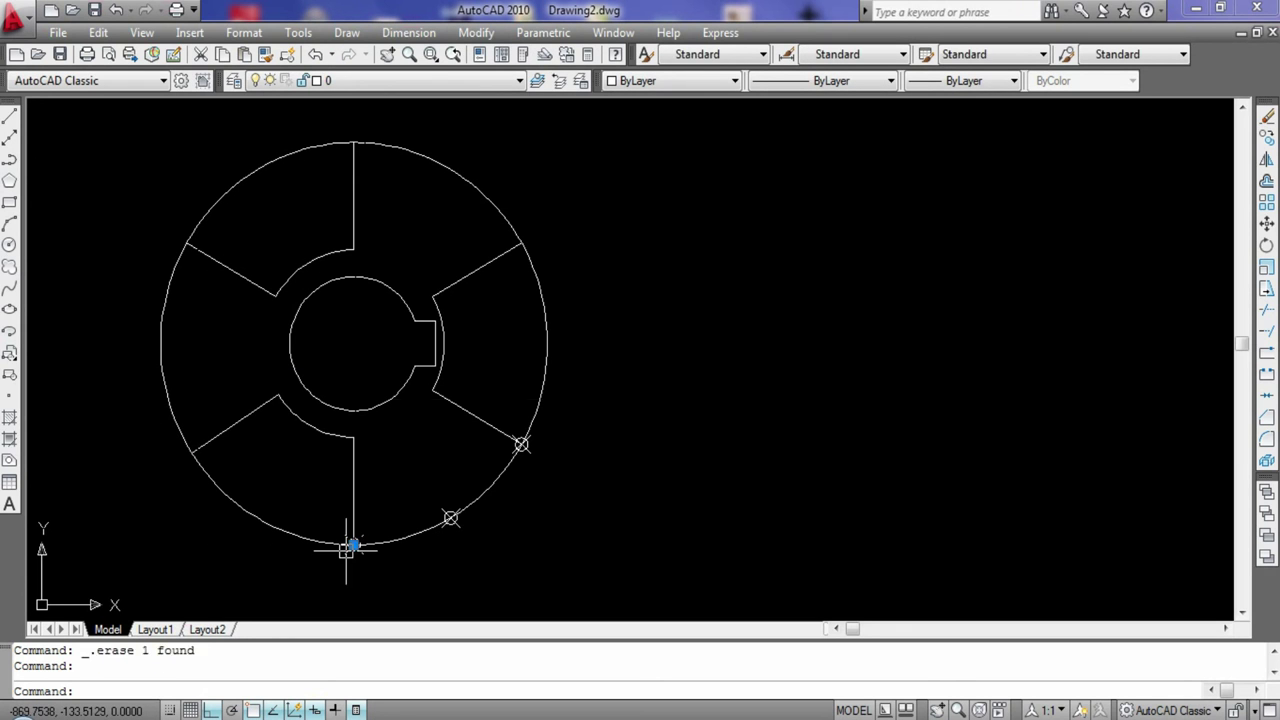
{"action": "left_click", "coordinate": [452, 519]}
{"action": "key", "text": "Delete"}
{"action": "left_click", "coordinate": [521, 444]}
{"action": "key", "text": "Delete"}
Draw a trial circle with value 20, then delete the unwanted large circle
{"action": "scroll", "coordinate": [767, 514], "scroll_direction": "down", "scroll_amount": 4}
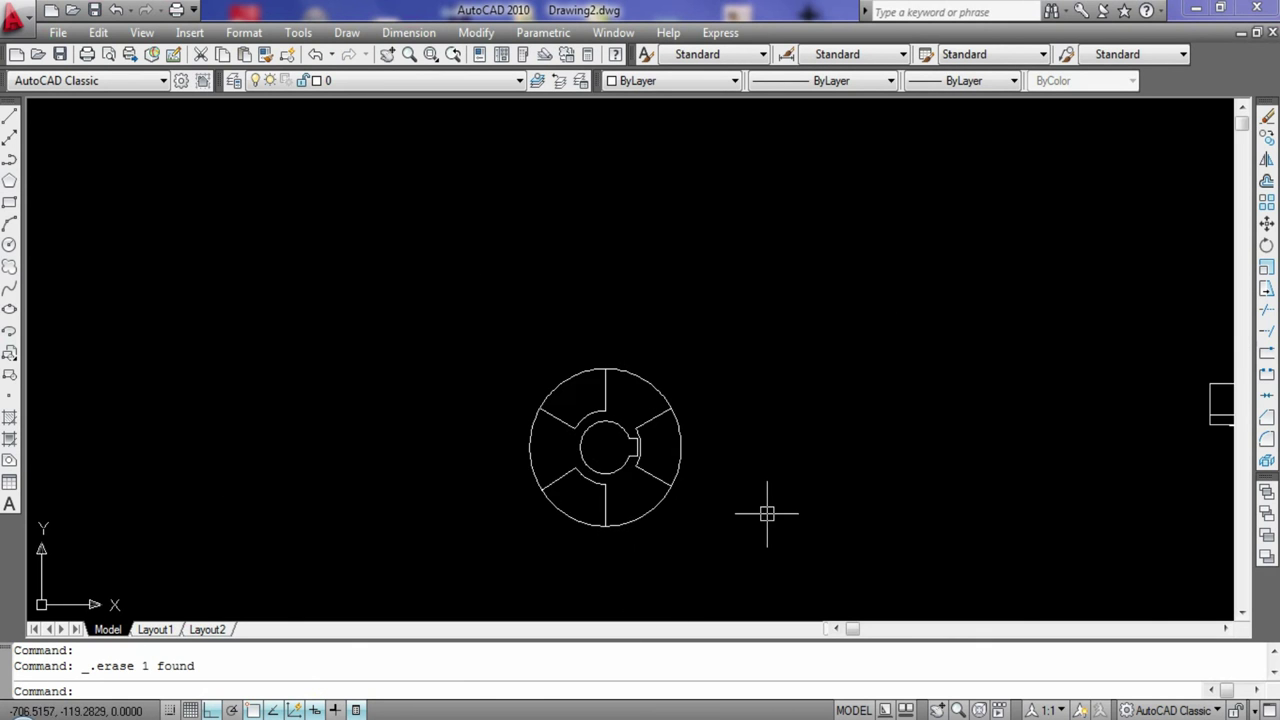
{"action": "left_click", "coordinate": [9, 244]}
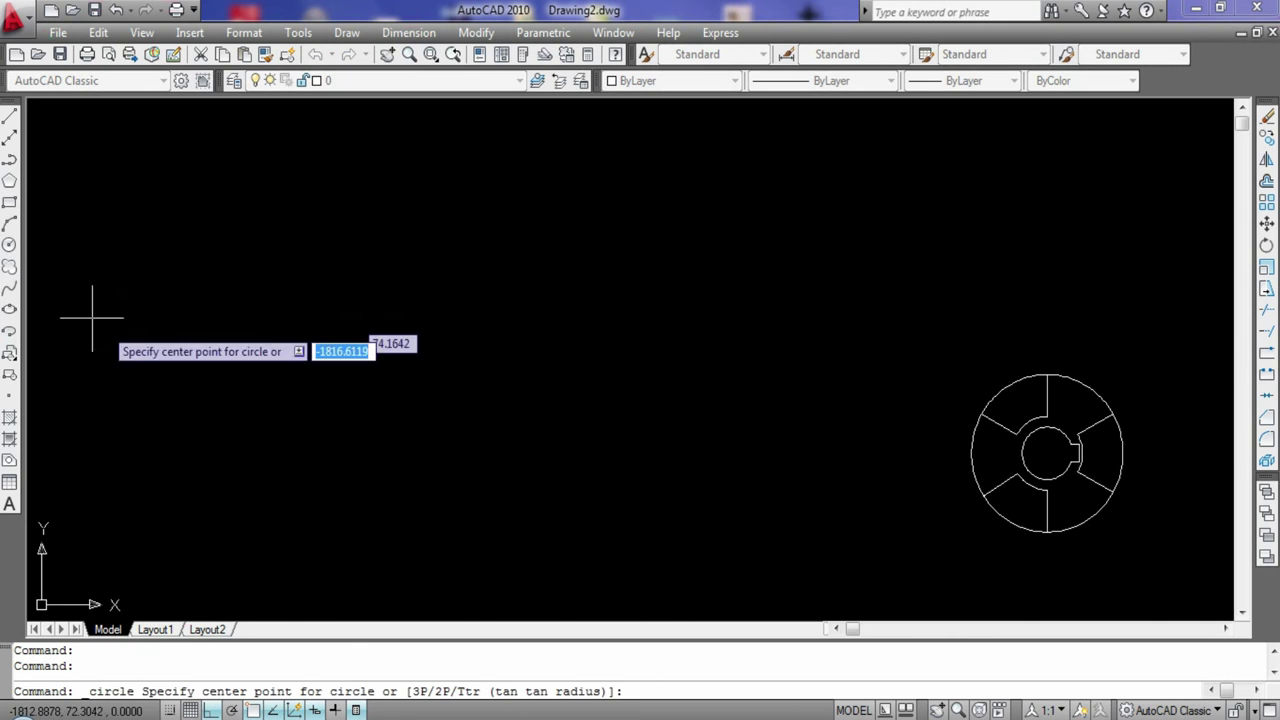
{"action": "type", "text": "20"}
{"action": "key", "text": "Return"}
{"action": "left_click", "coordinate": [280, 398]}
{"action": "left_click", "coordinate": [287, 400]}
{"action": "key", "text": "Delete"}
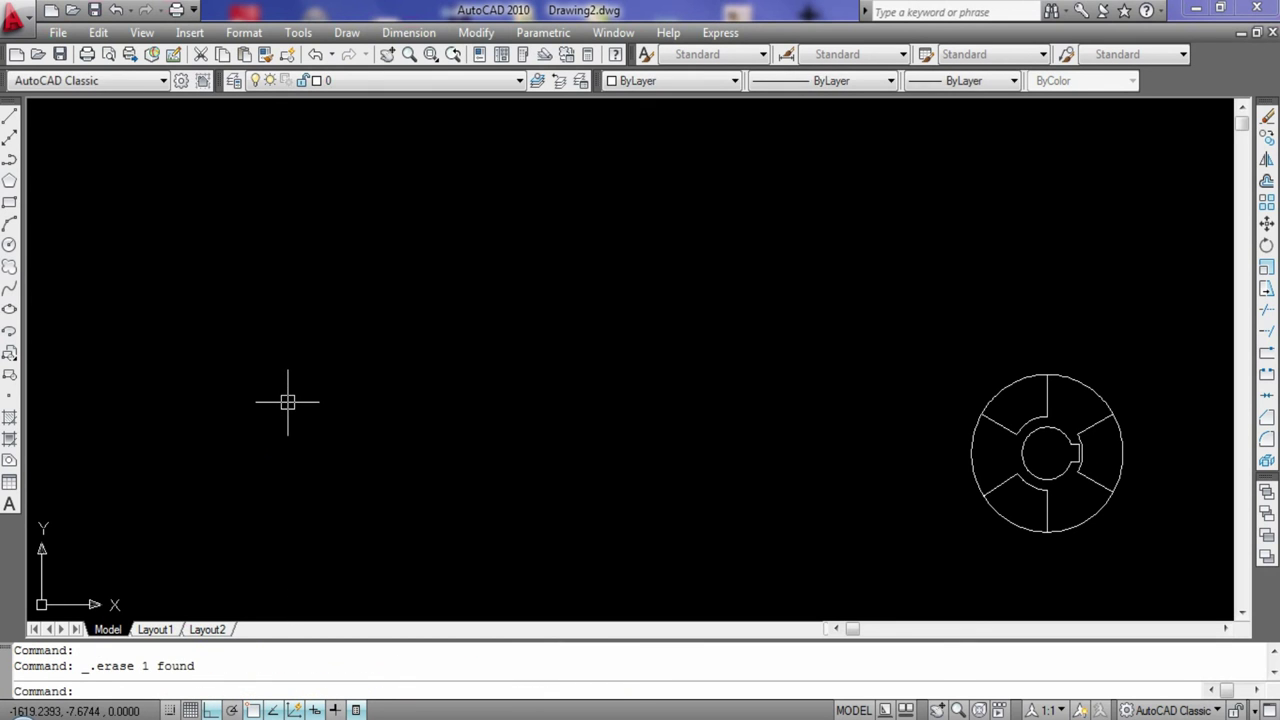
Save the drawing as sandip2.dwg
{"action": "key", "text": "ctrl+s"}
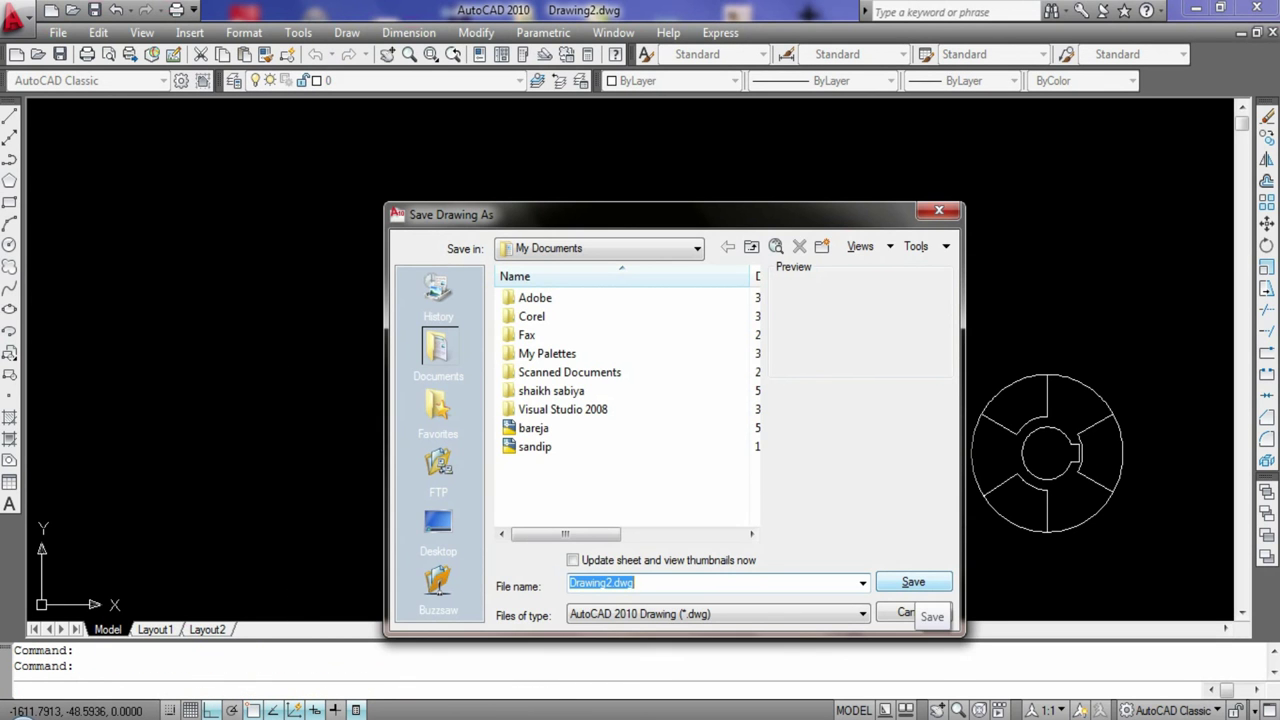
{"action": "type", "text": "sandip2"}
{"action": "left_click", "coordinate": [913, 582]}
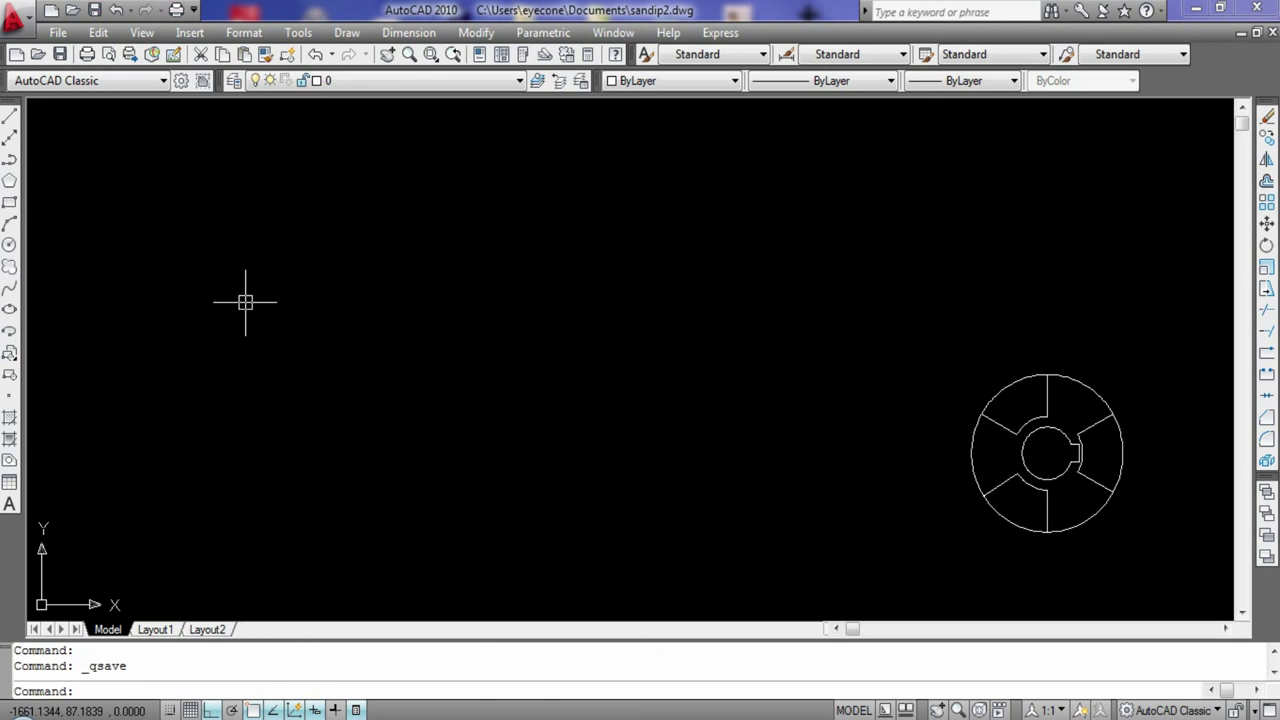
Draw concentric circles of diameter 20 and 30 at a shared centre
{"action": "left_click", "coordinate": [9, 244]}
{"action": "left_click", "coordinate": [149, 266]}
{"action": "type", "text": "d"}
{"action": "key", "text": "Return"}
{"action": "type", "text": "20"}
{"action": "key", "text": "Return"}
{"action": "scroll", "coordinate": [152, 270], "scroll_direction": "up", "scroll_amount": 2}
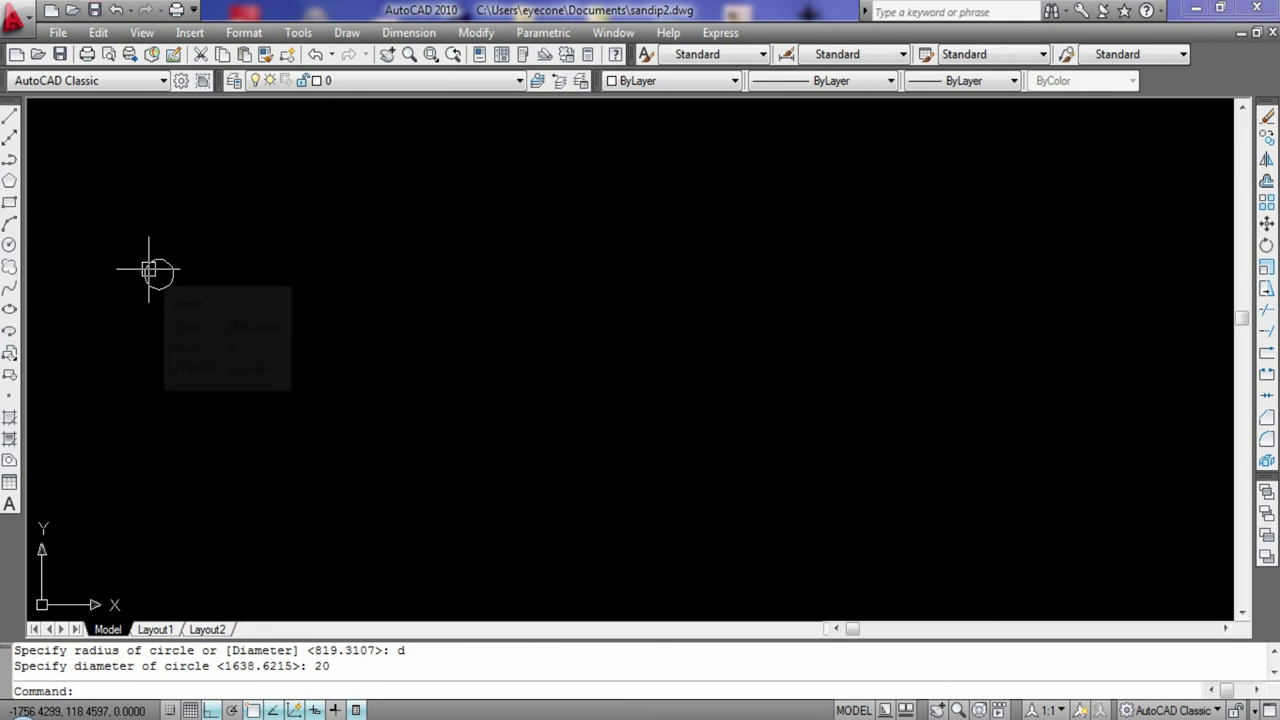
{"action": "left_click", "coordinate": [9, 244]}
{"action": "left_click", "coordinate": [438, 345]}
{"action": "type", "text": "d"}
{"action": "key", "text": "Return"}
{"action": "type", "text": "30"}
{"action": "key", "text": "Return"}
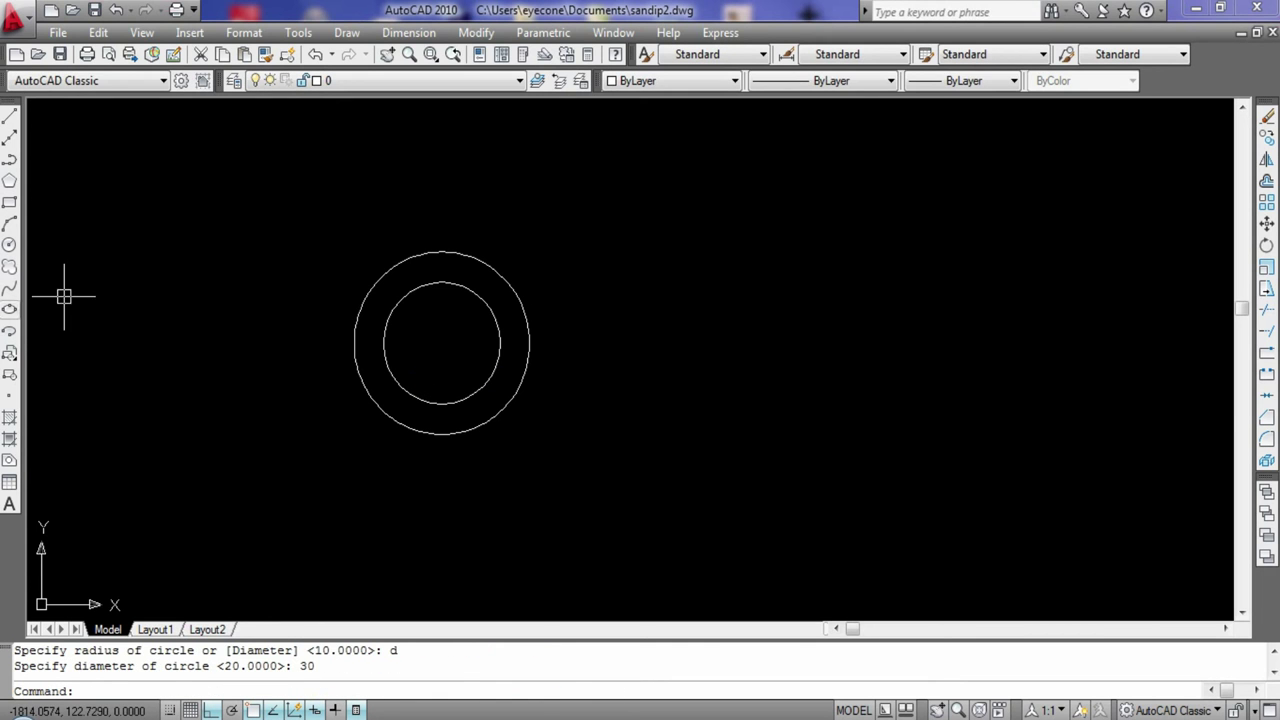
Add concentric circles of diameter 90 and 150 at the same centre
{"action": "left_click", "coordinate": [442, 345]}
{"action": "type", "text": "d"}
{"action": "key", "text": "Return"}
{"action": "type", "text": "90"}
{"action": "key", "text": "Return"}
{"action": "scroll", "coordinate": [109, 269], "scroll_direction": "down", "scroll_amount": 2}
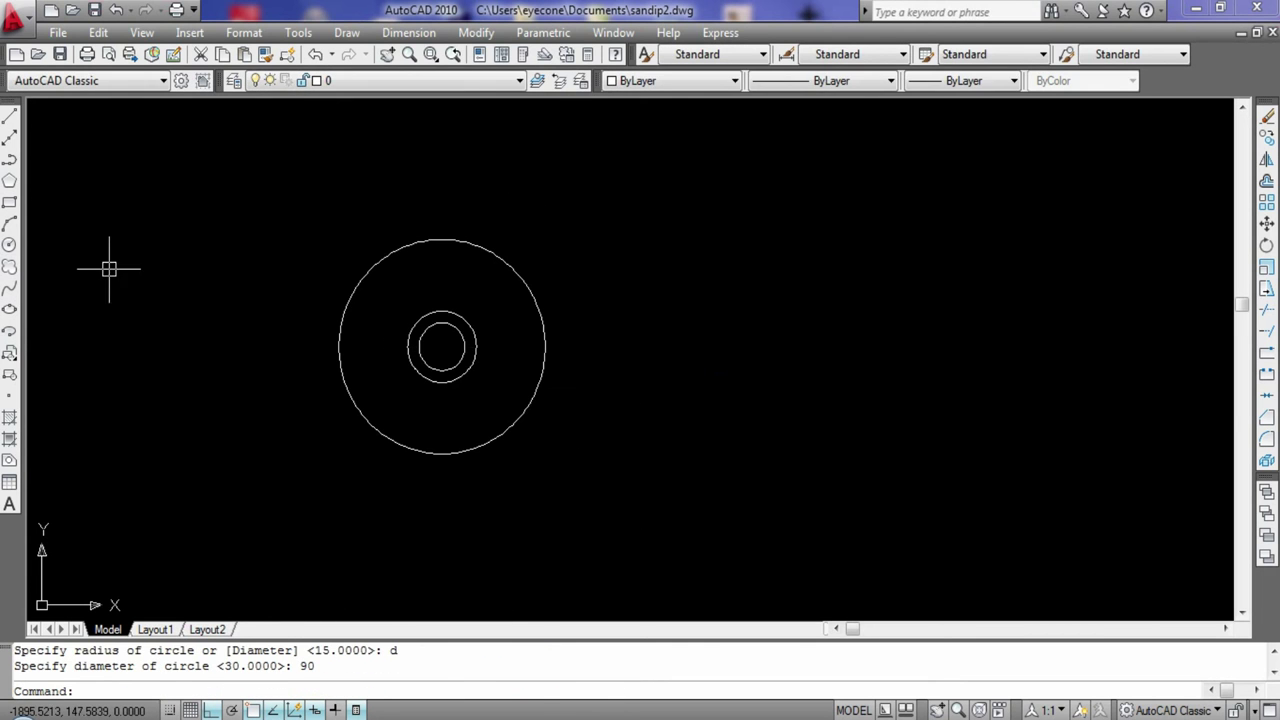
{"action": "key", "text": "Return"}
{"action": "left_click", "coordinate": [442, 345]}
{"action": "type", "text": "d"}
{"action": "key", "text": "Return"}
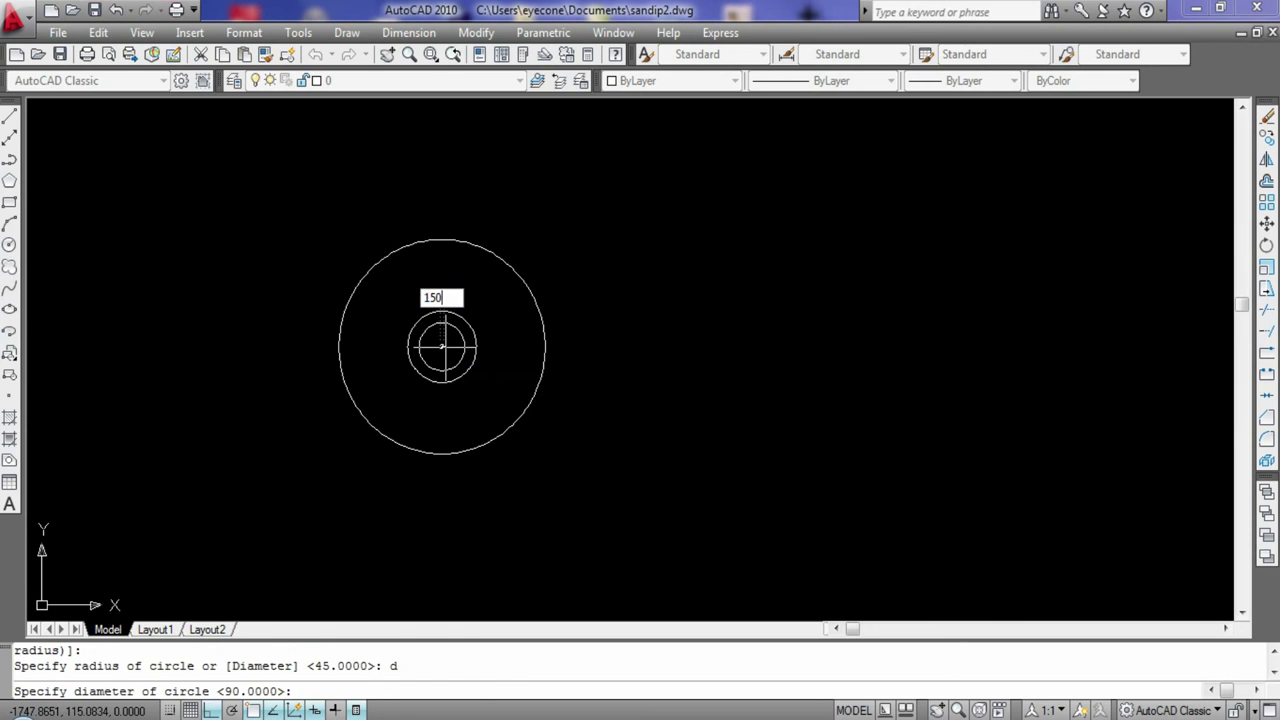
{"action": "key", "text": "Return"}
Add a concentric circle of diameter 120 at the same centre
{"action": "left_click", "coordinate": [9, 244]}
{"action": "left_click", "coordinate": [442, 345]}
{"action": "type", "text": "d"}
{"action": "key", "text": "Return"}
{"action": "type", "text": "120"}
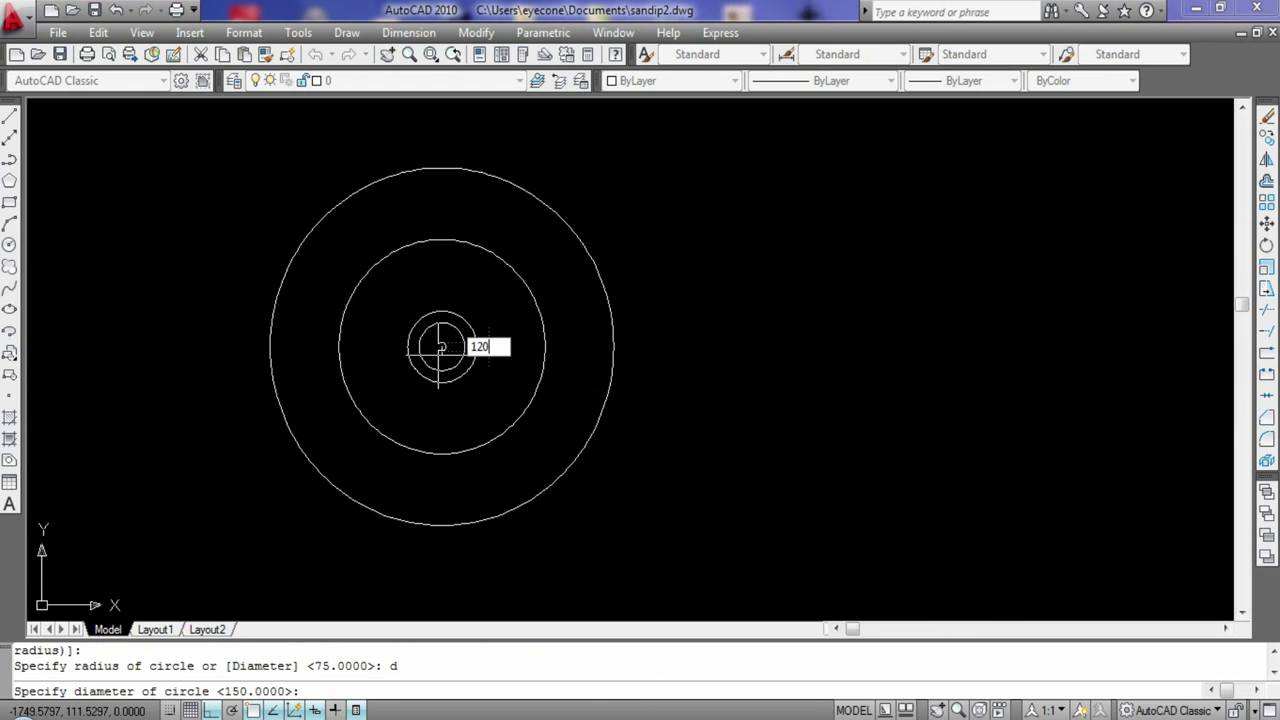
{"action": "key", "text": "Return"}
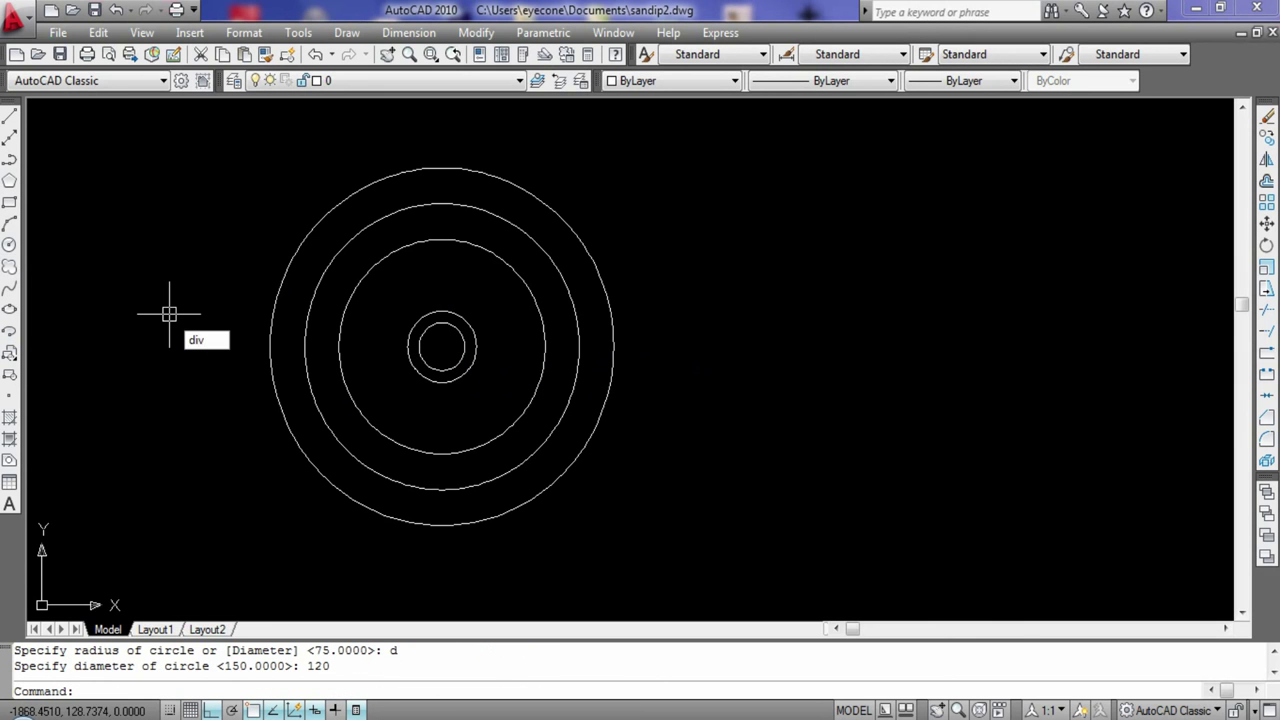
Divide the outermost 150 circle into 8 equal parts
{"action": "key", "text": "Return"}
{"action": "left_click", "coordinate": [267, 320]}
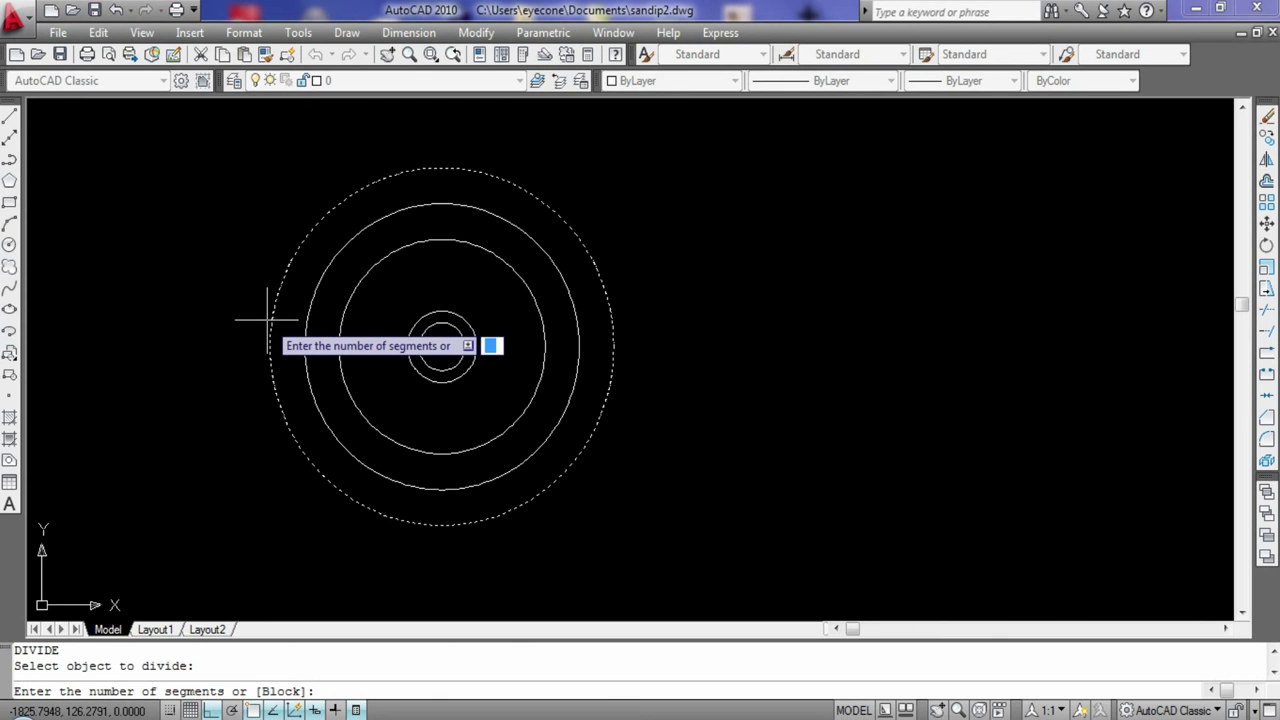
{"action": "type", "text": "8"}
{"action": "key", "text": "Return"}
Draw a vertical line and a diagonal line between opposite division points
{"action": "left_click", "coordinate": [9, 115]}
{"action": "left_click", "coordinate": [442, 168]}
{"action": "left_click", "coordinate": [442, 525]}
{"action": "key", "text": "Escape"}
{"action": "left_click", "coordinate": [9, 115]}
{"action": "left_click", "coordinate": [320, 220]}
{"action": "left_click", "coordinate": [564, 473]}
{"action": "key", "text": "Escape"}
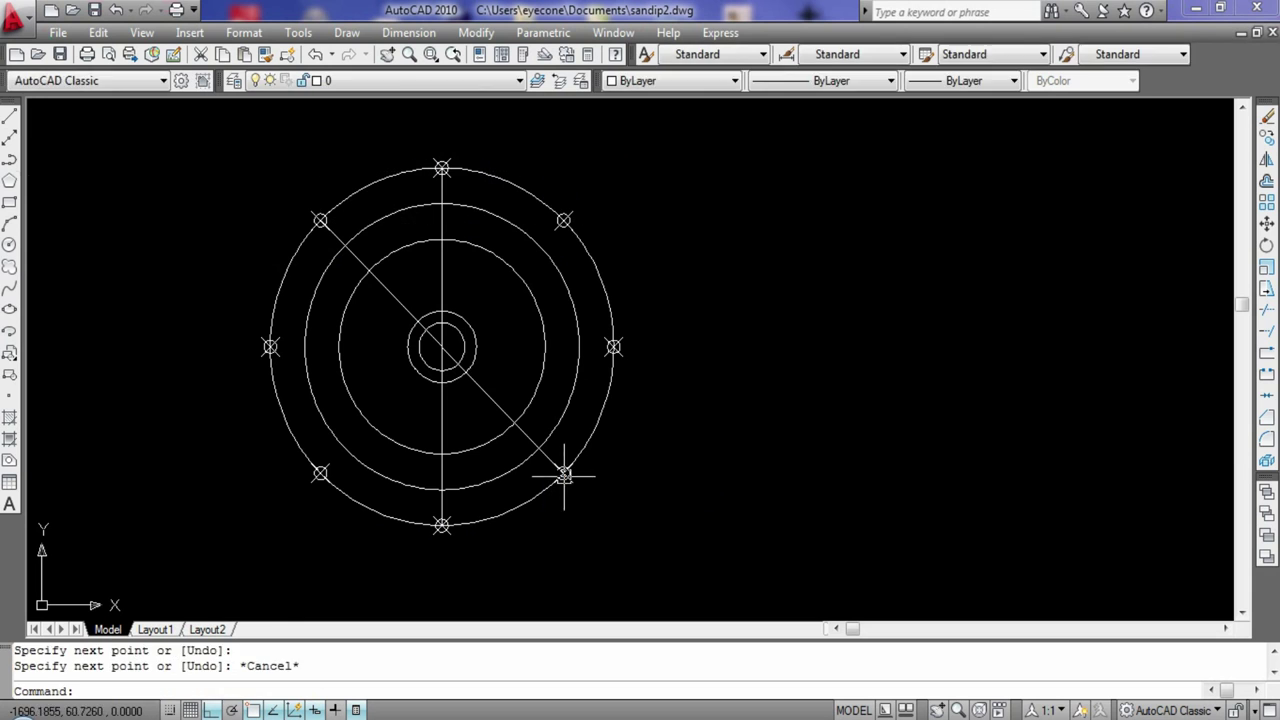